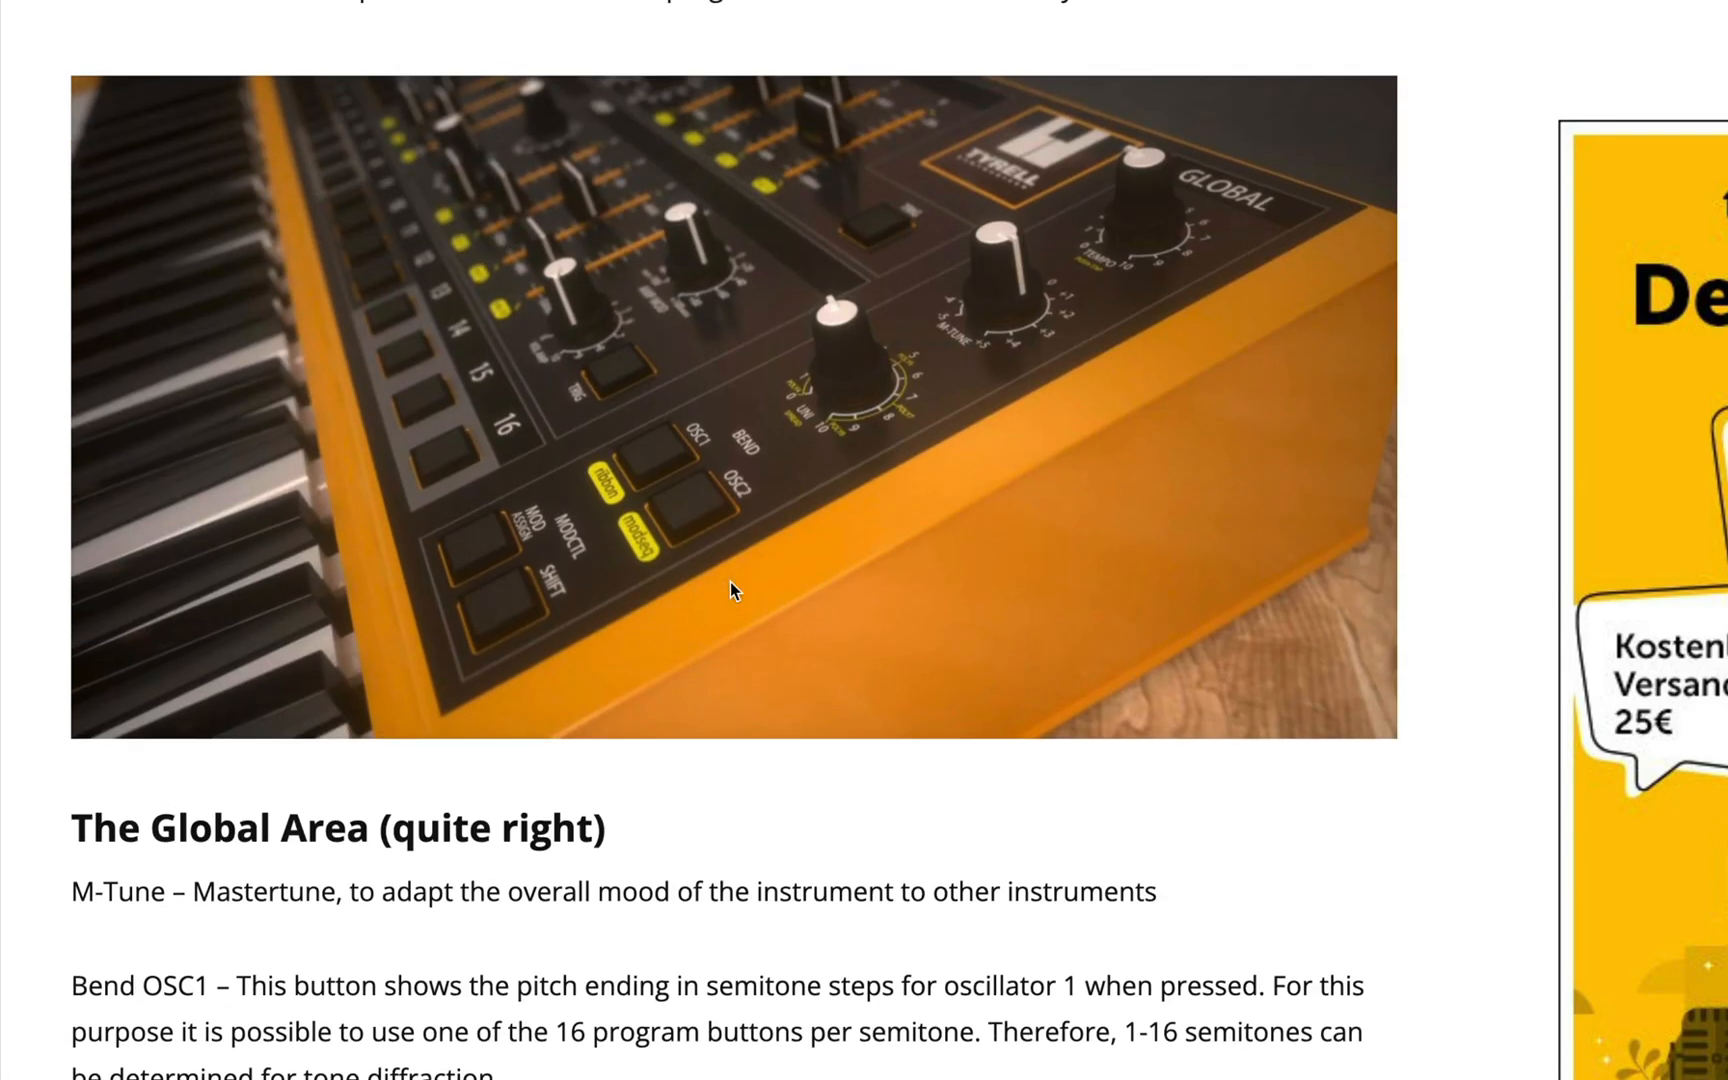
Step: Open reelloops.com and look over the Sweet Fusion bundle of Cherry Audio preset packs
{"action": "scroll", "coordinate": [730, 582], "scroll_direction": "down", "scroll_amount": 4}
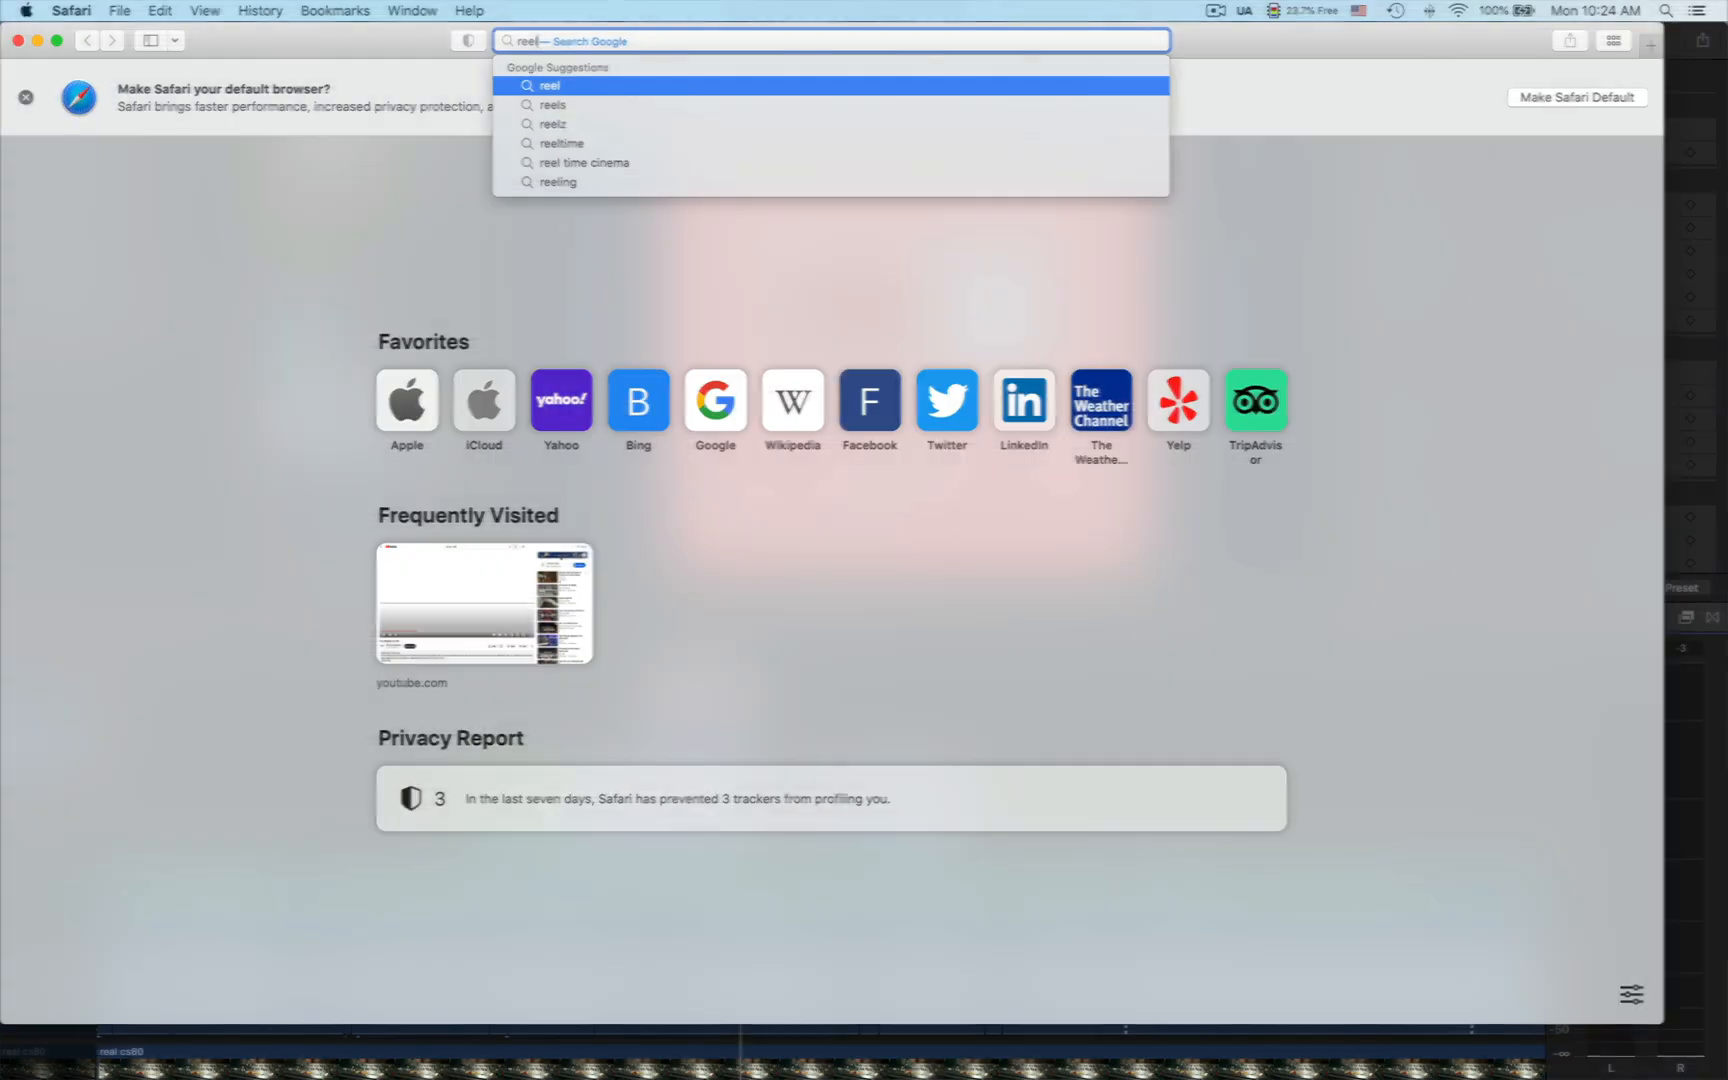
{"action": "type", "text": "elloops.com"}
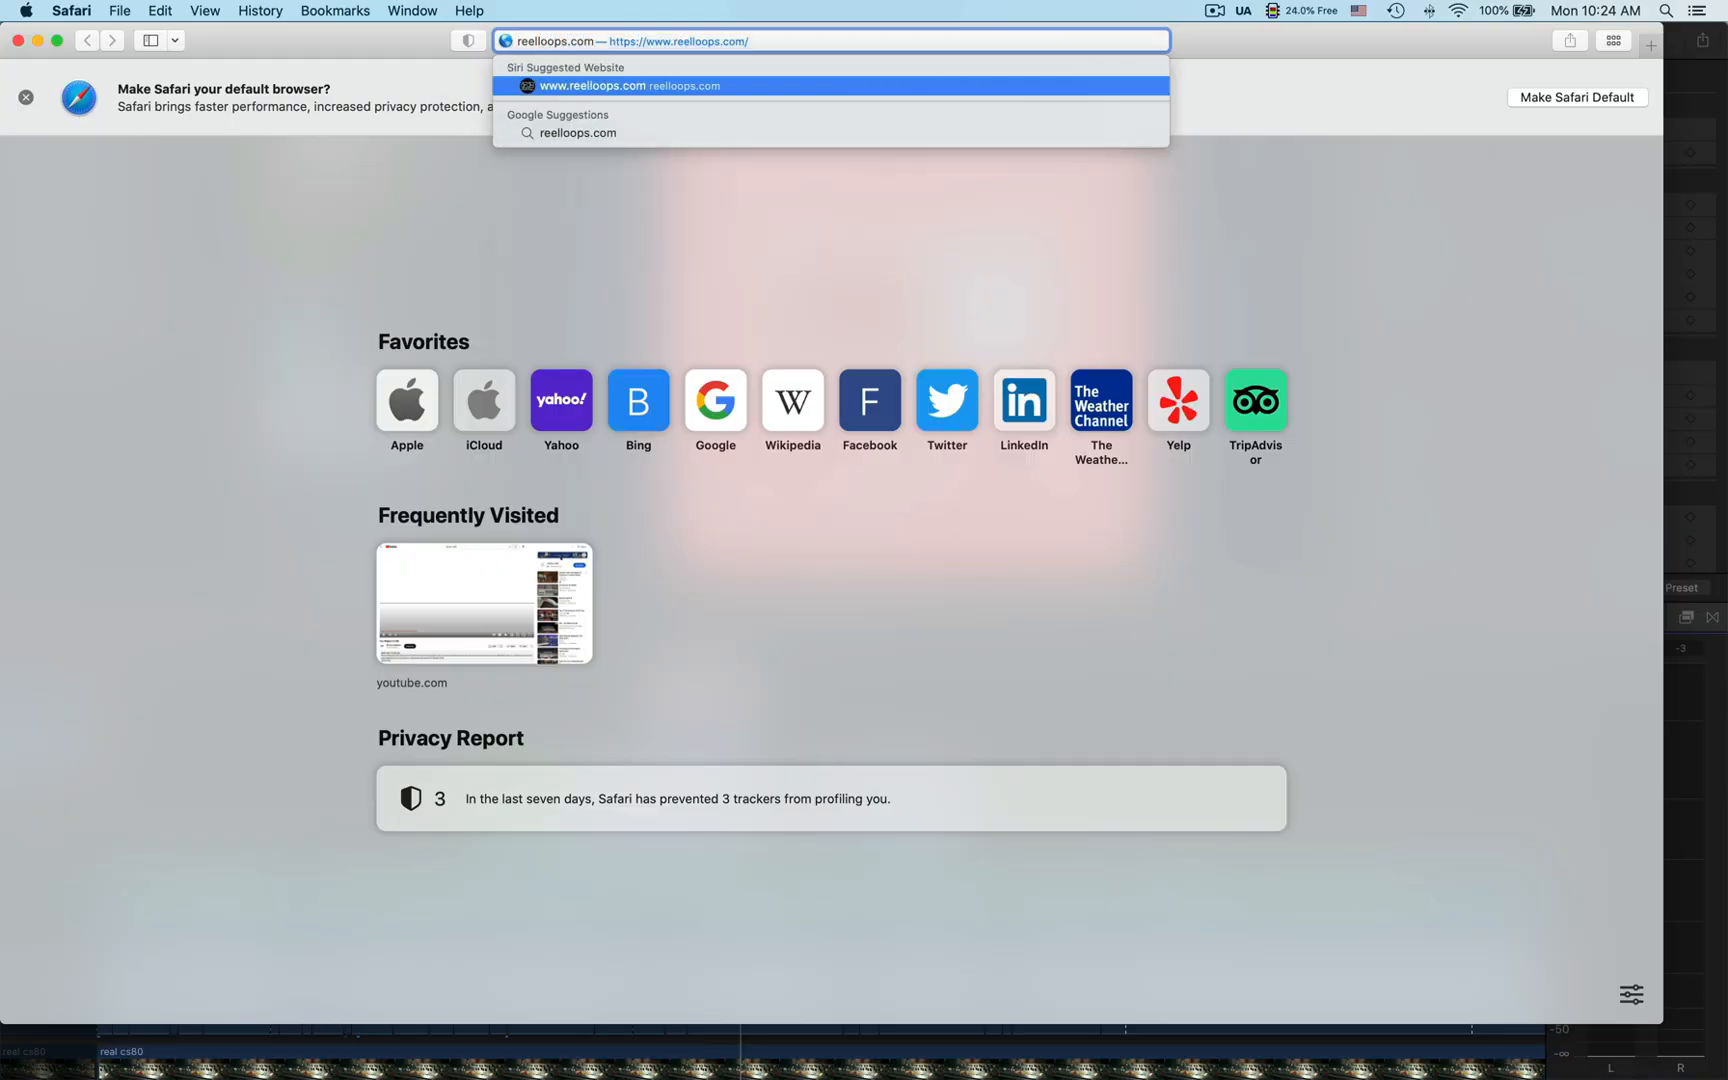
{"action": "key", "text": "Return"}
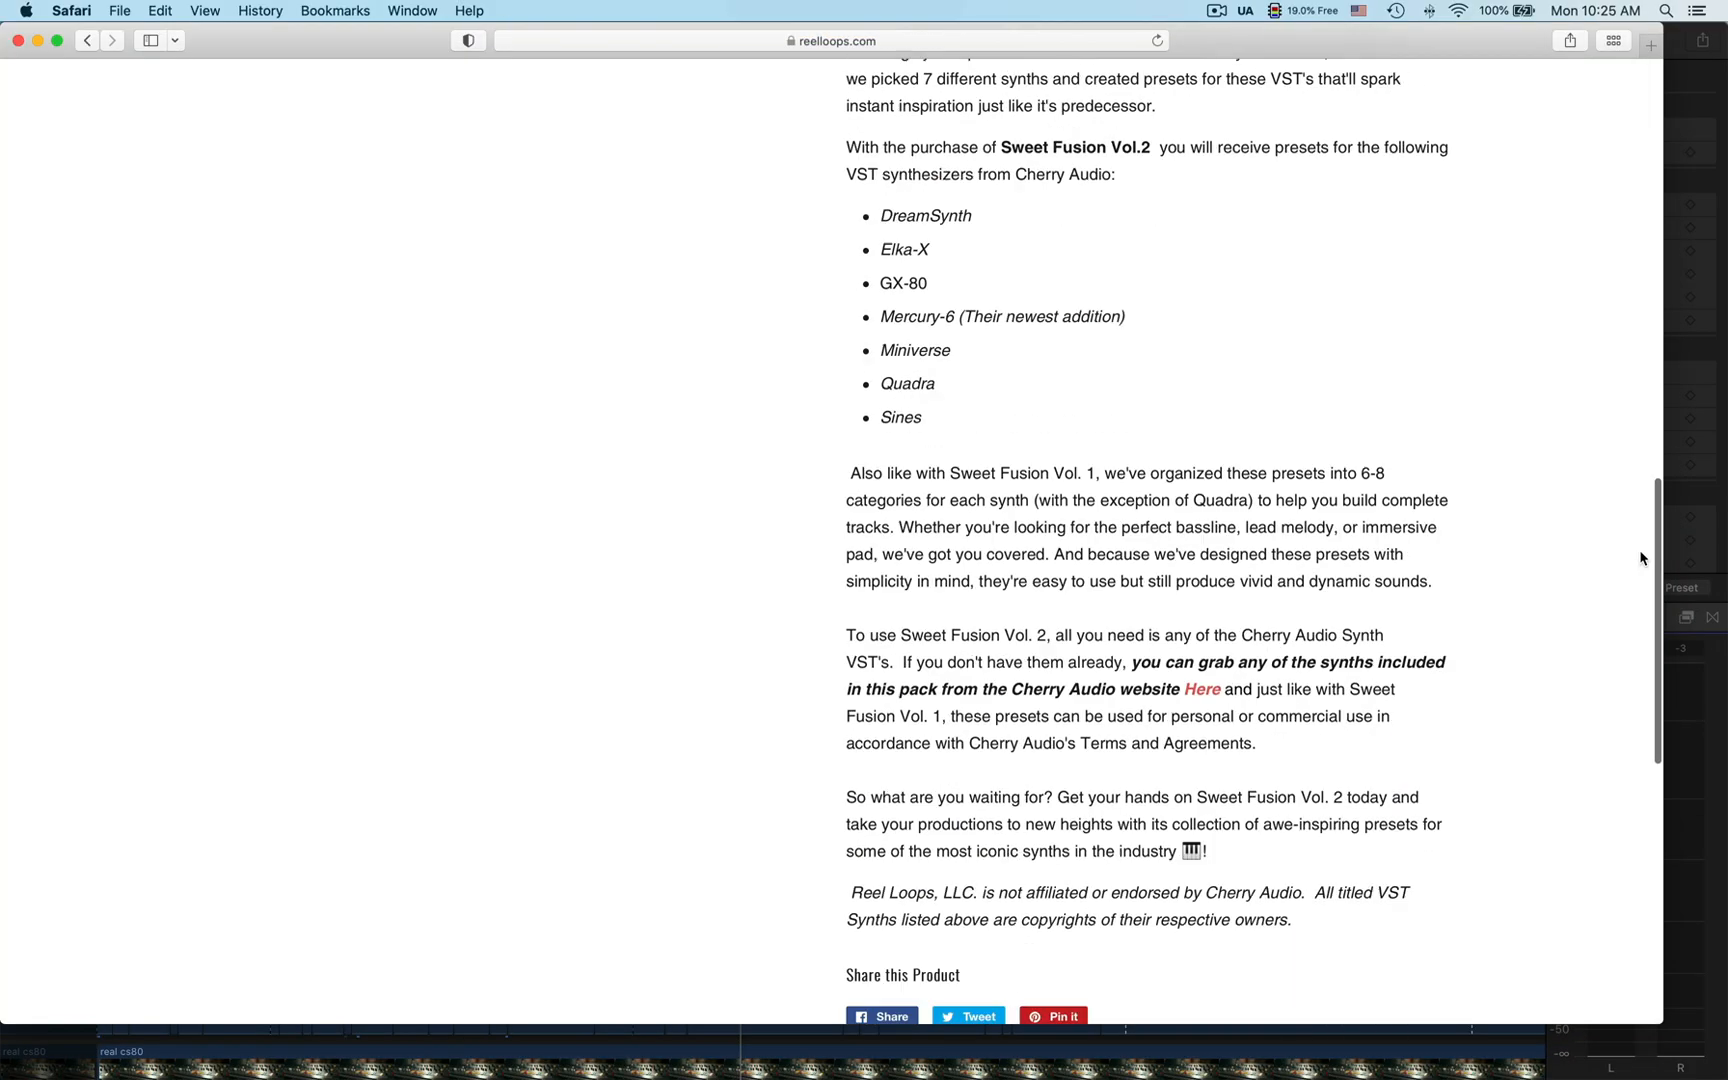
{"action": "scroll", "coordinate": [1360, 511], "scroll_direction": "down", "scroll_amount": 15}
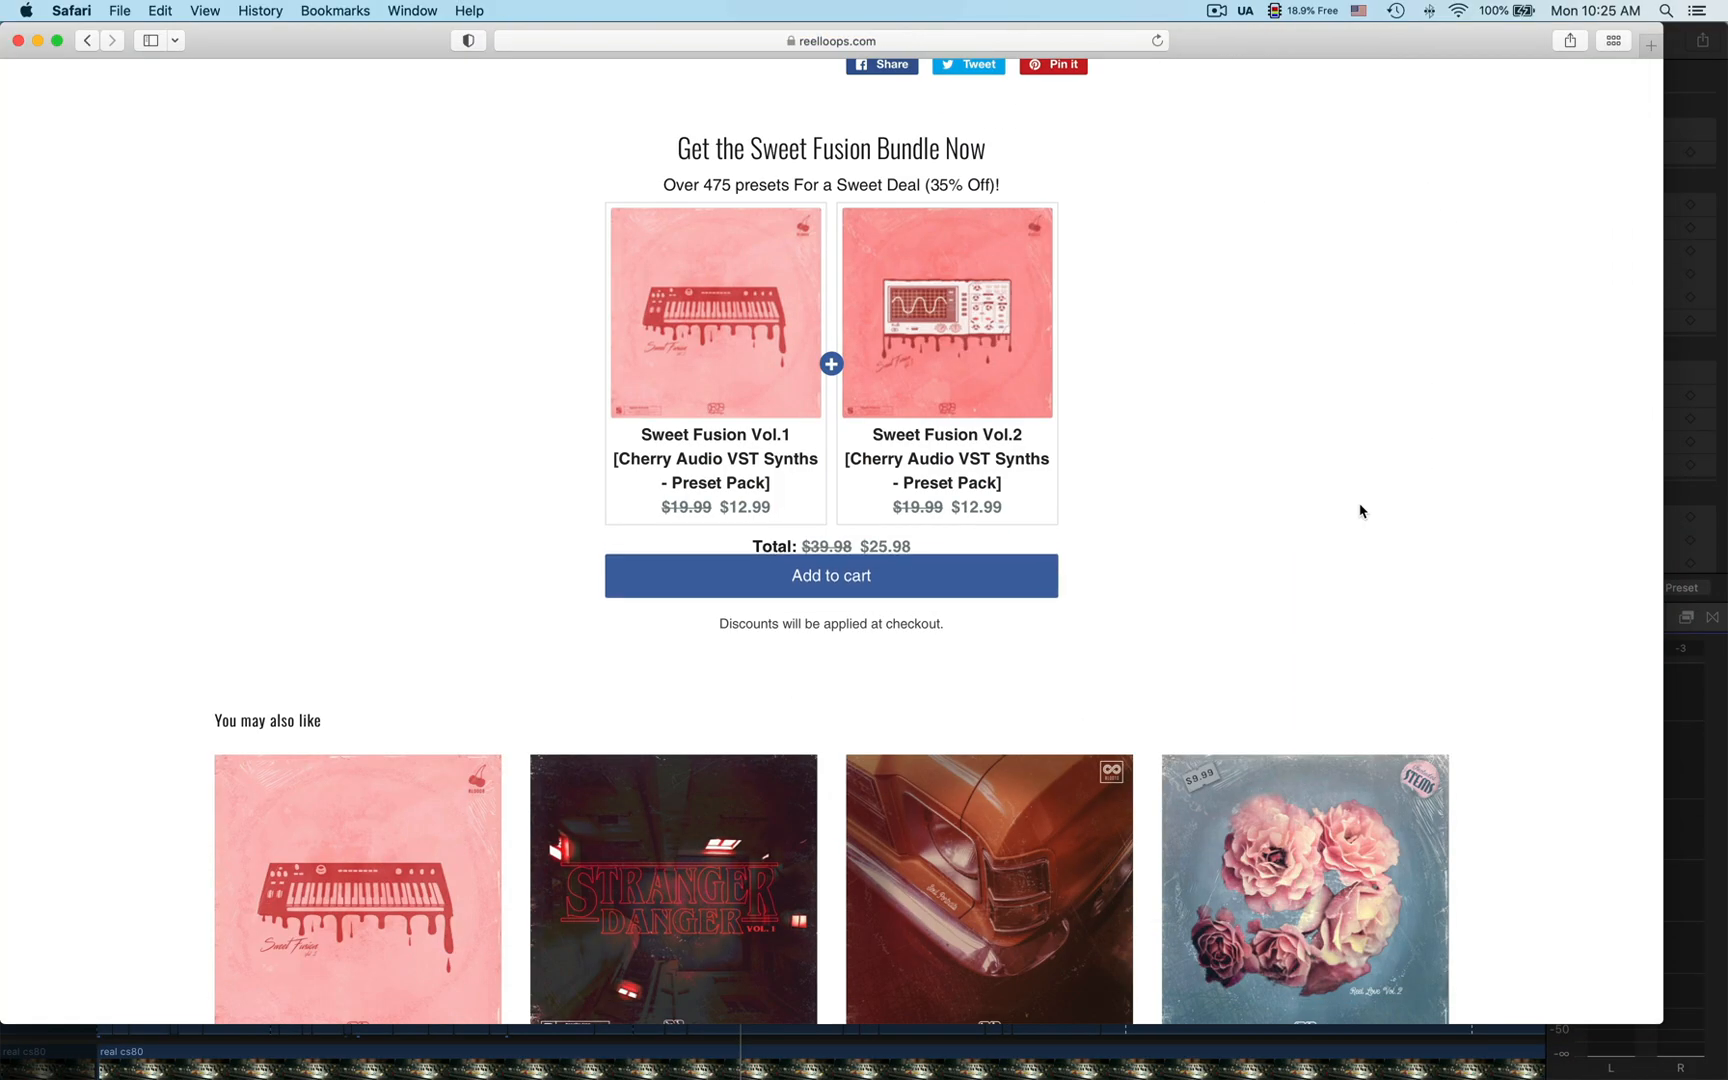
{"action": "scroll", "coordinate": [1360, 511], "scroll_direction": "down", "scroll_amount": 1}
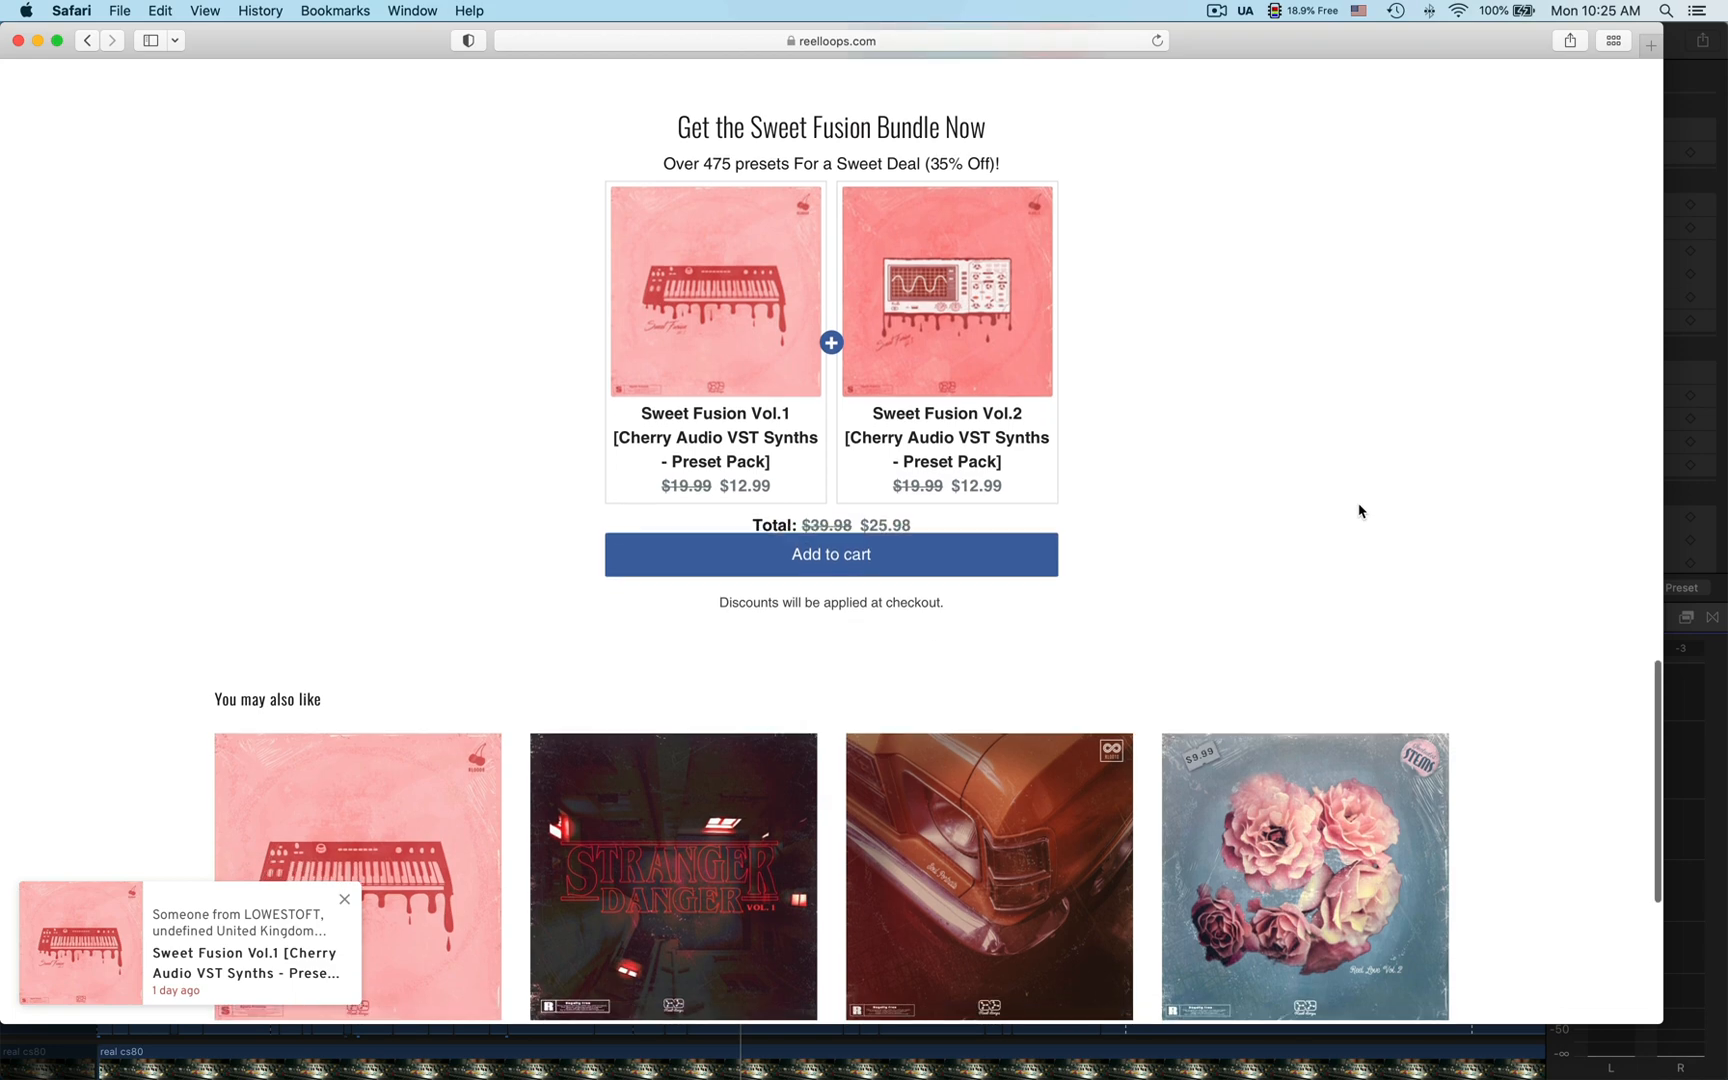
{"action": "scroll", "coordinate": [1358, 511], "scroll_direction": "up", "scroll_amount": 2}
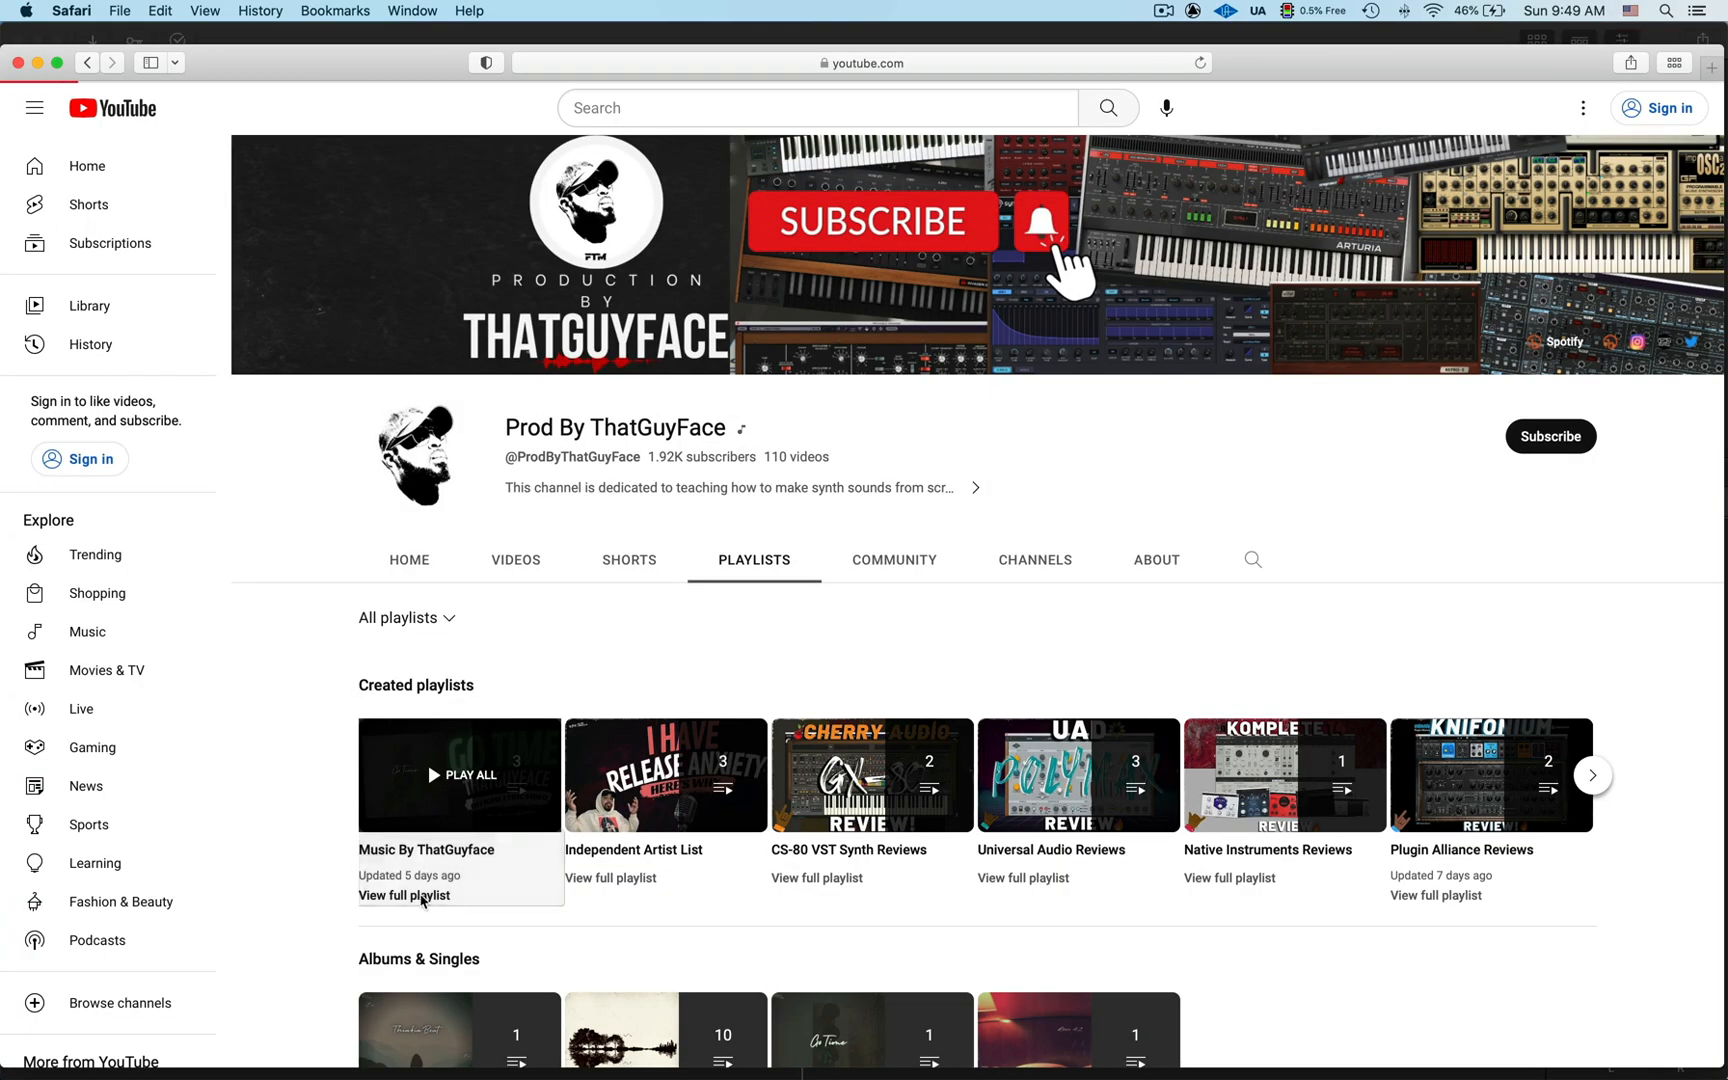
Step: Play the Thinkin Bout official lyric video from the Music By ThatGuyface playlist on YouTube
{"action": "left_click", "coordinate": [413, 895]}
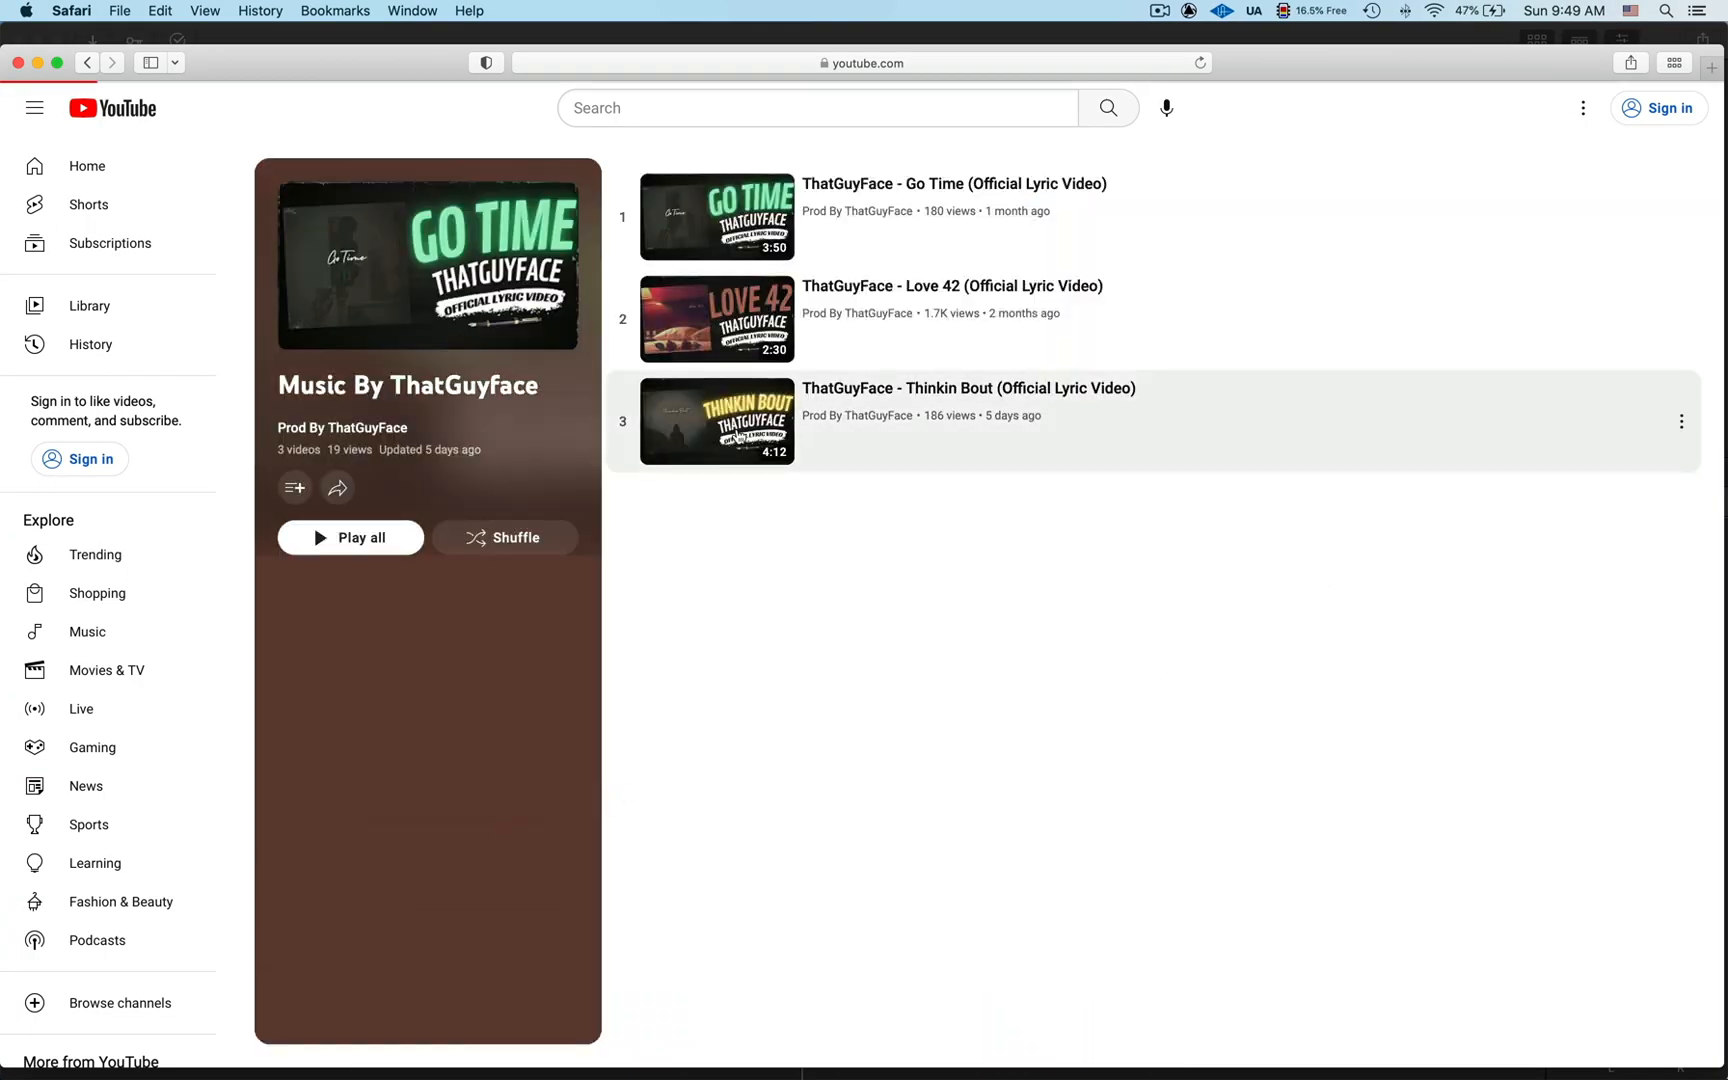
{"action": "left_click", "coordinate": [740, 436]}
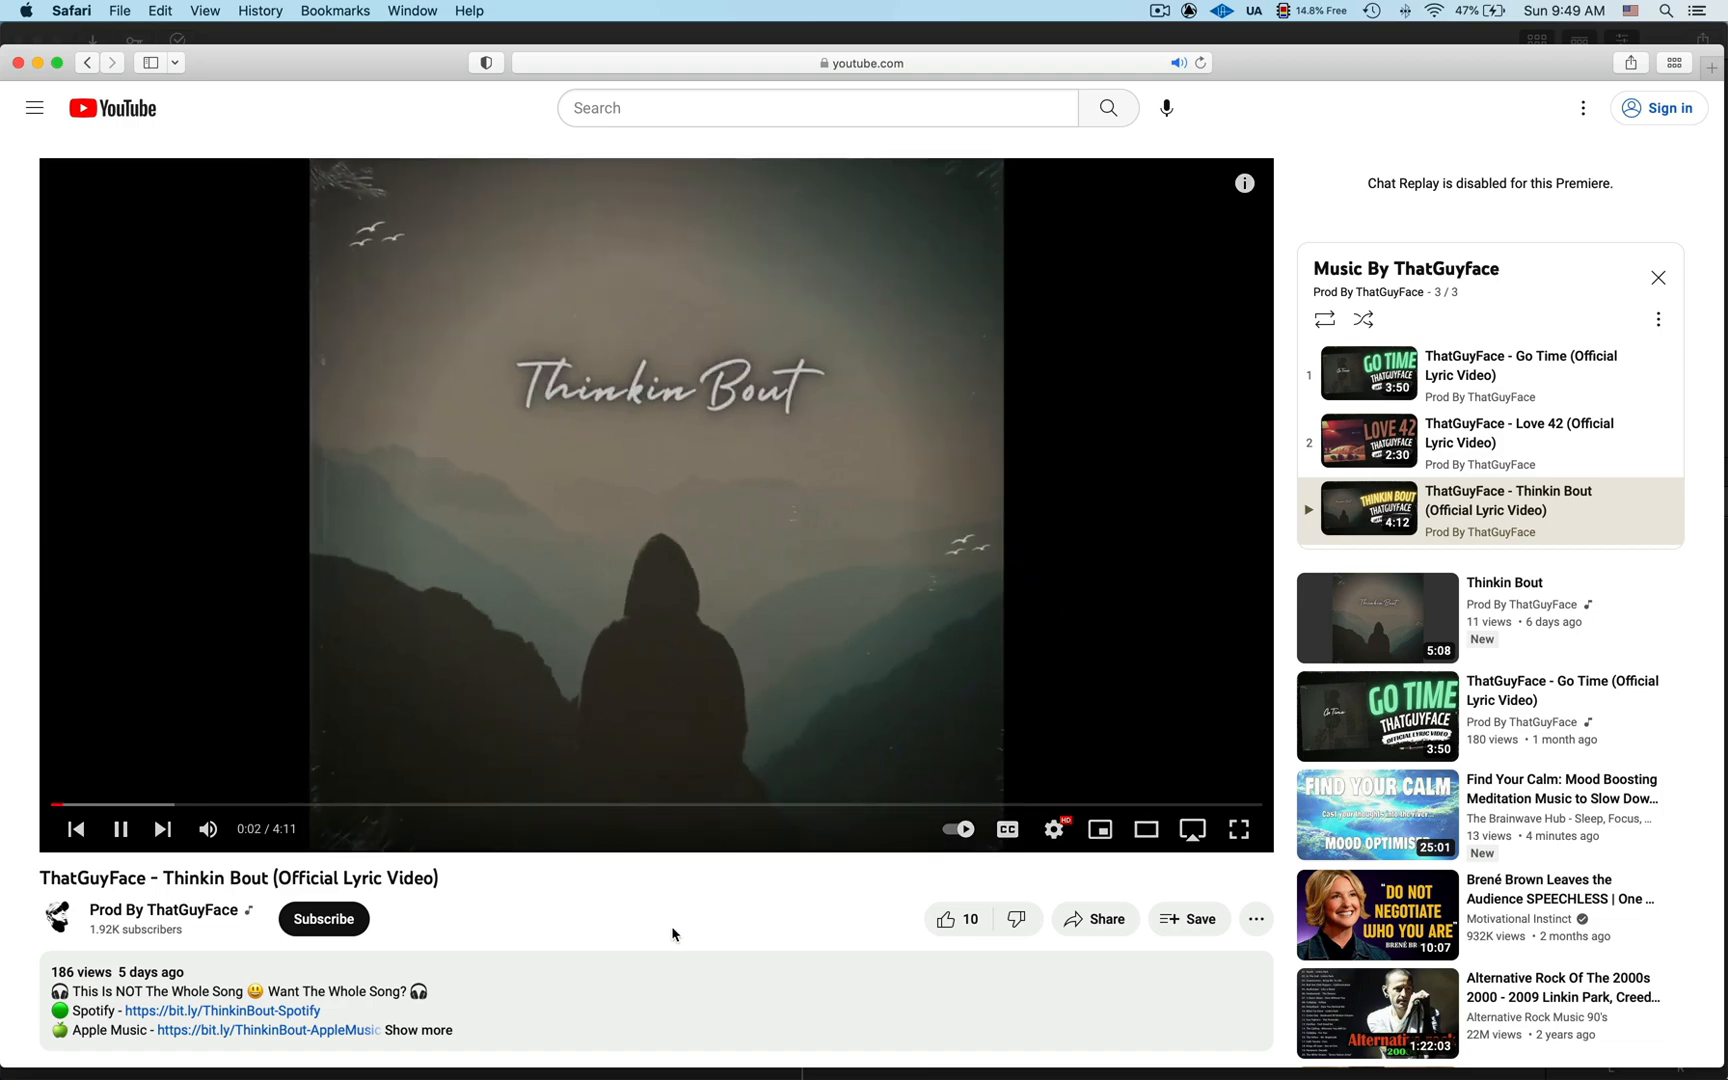
{"action": "scroll", "coordinate": [674, 927], "scroll_direction": "down", "scroll_amount": 4}
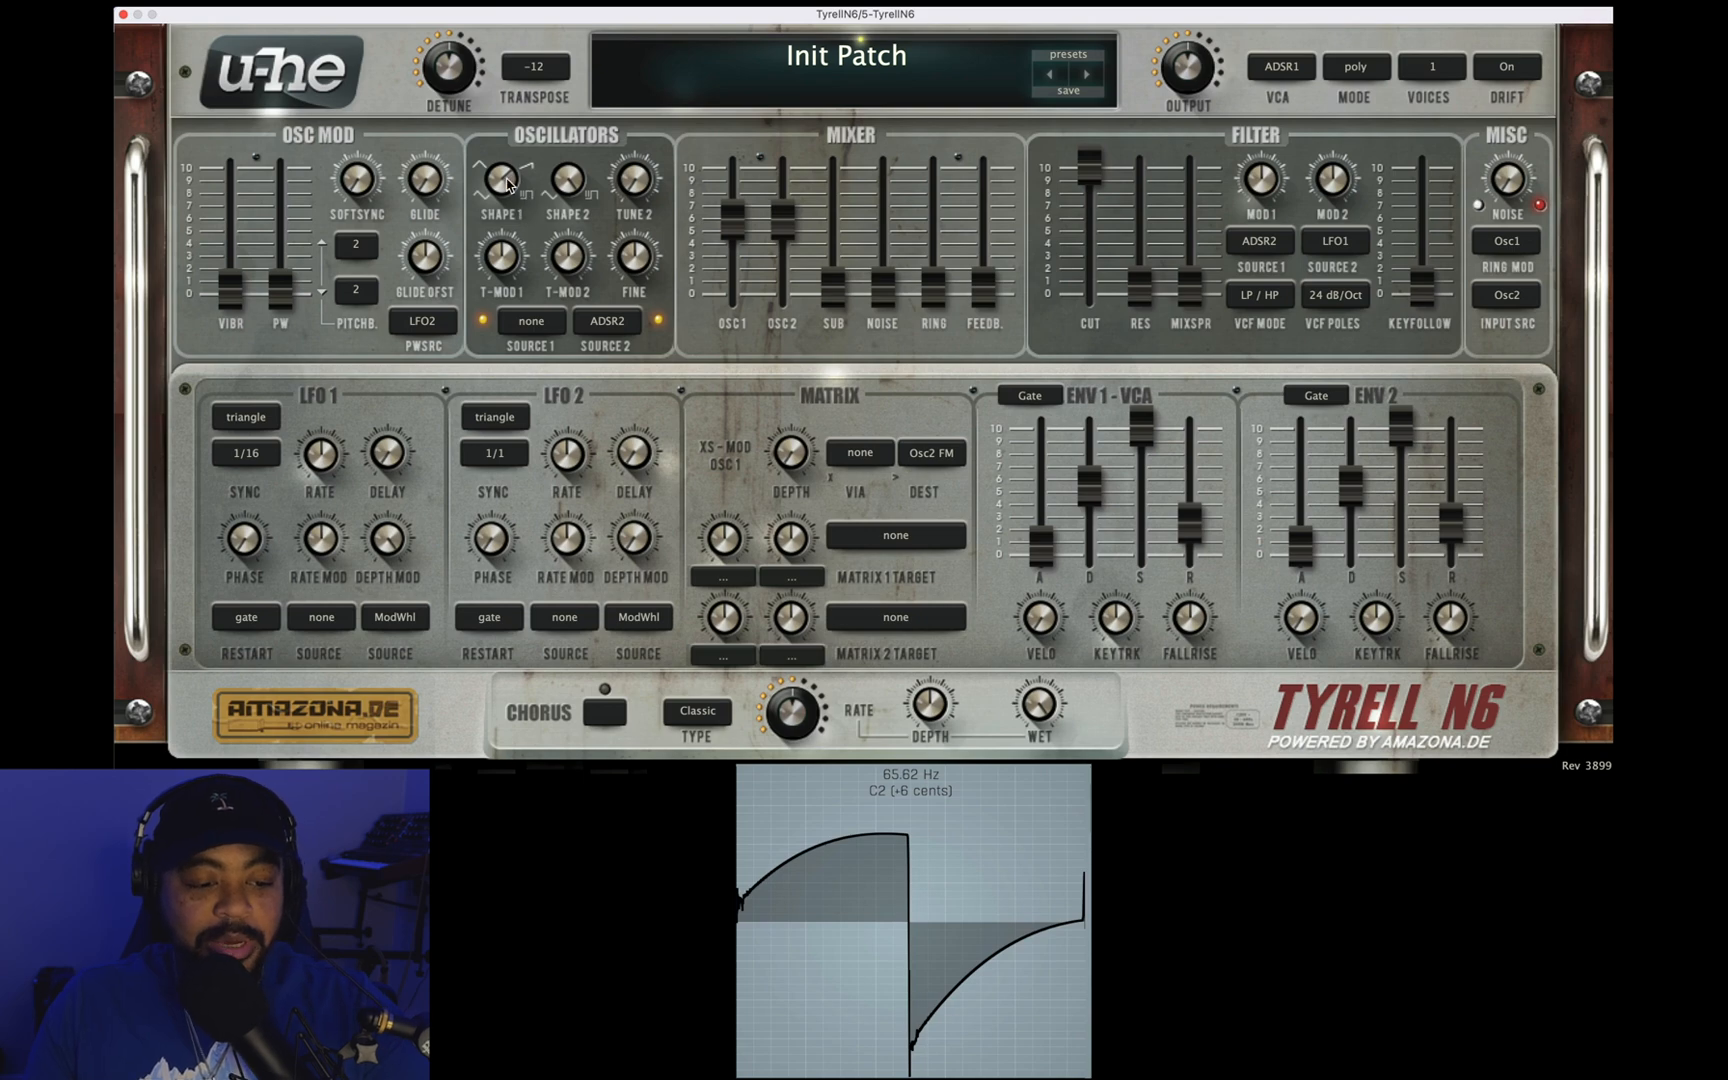
Step: Load the Init Patch preset in the Tyrell N6 synthesizer and set Transpose to 0
{"action": "left_click", "coordinate": [1079, 62]}
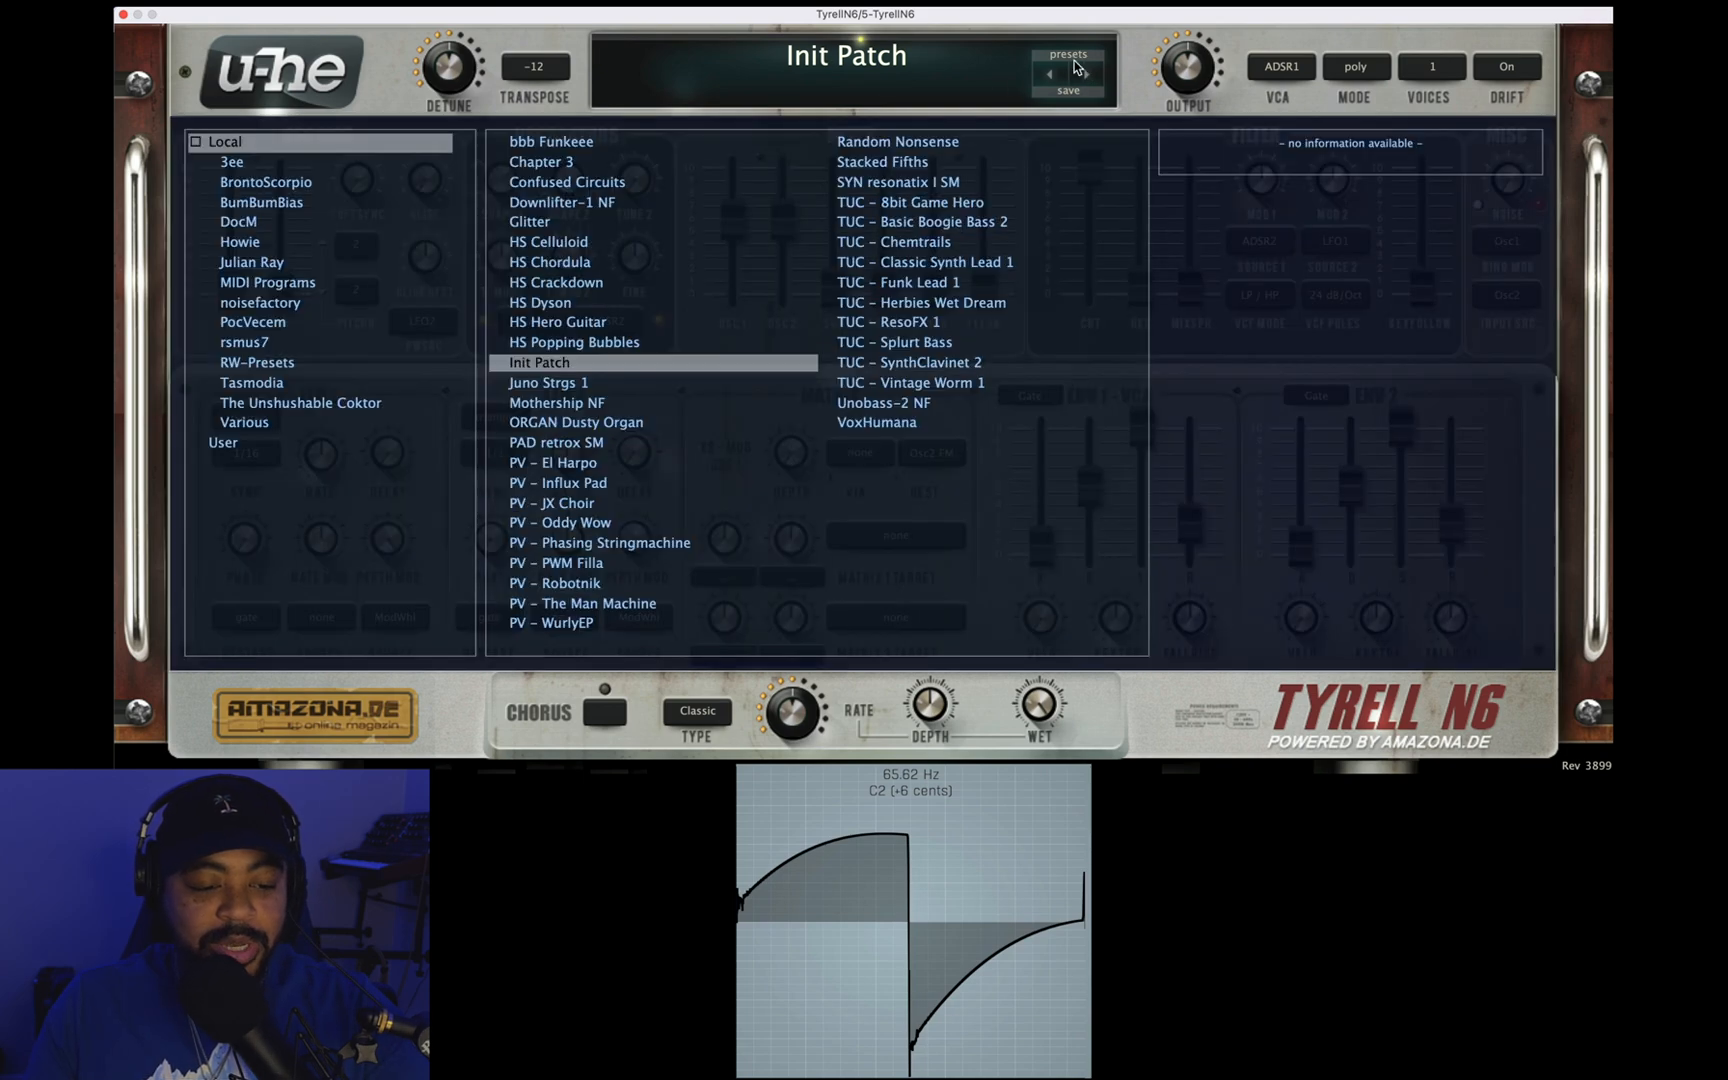
{"action": "double_click", "coordinate": [515, 368]}
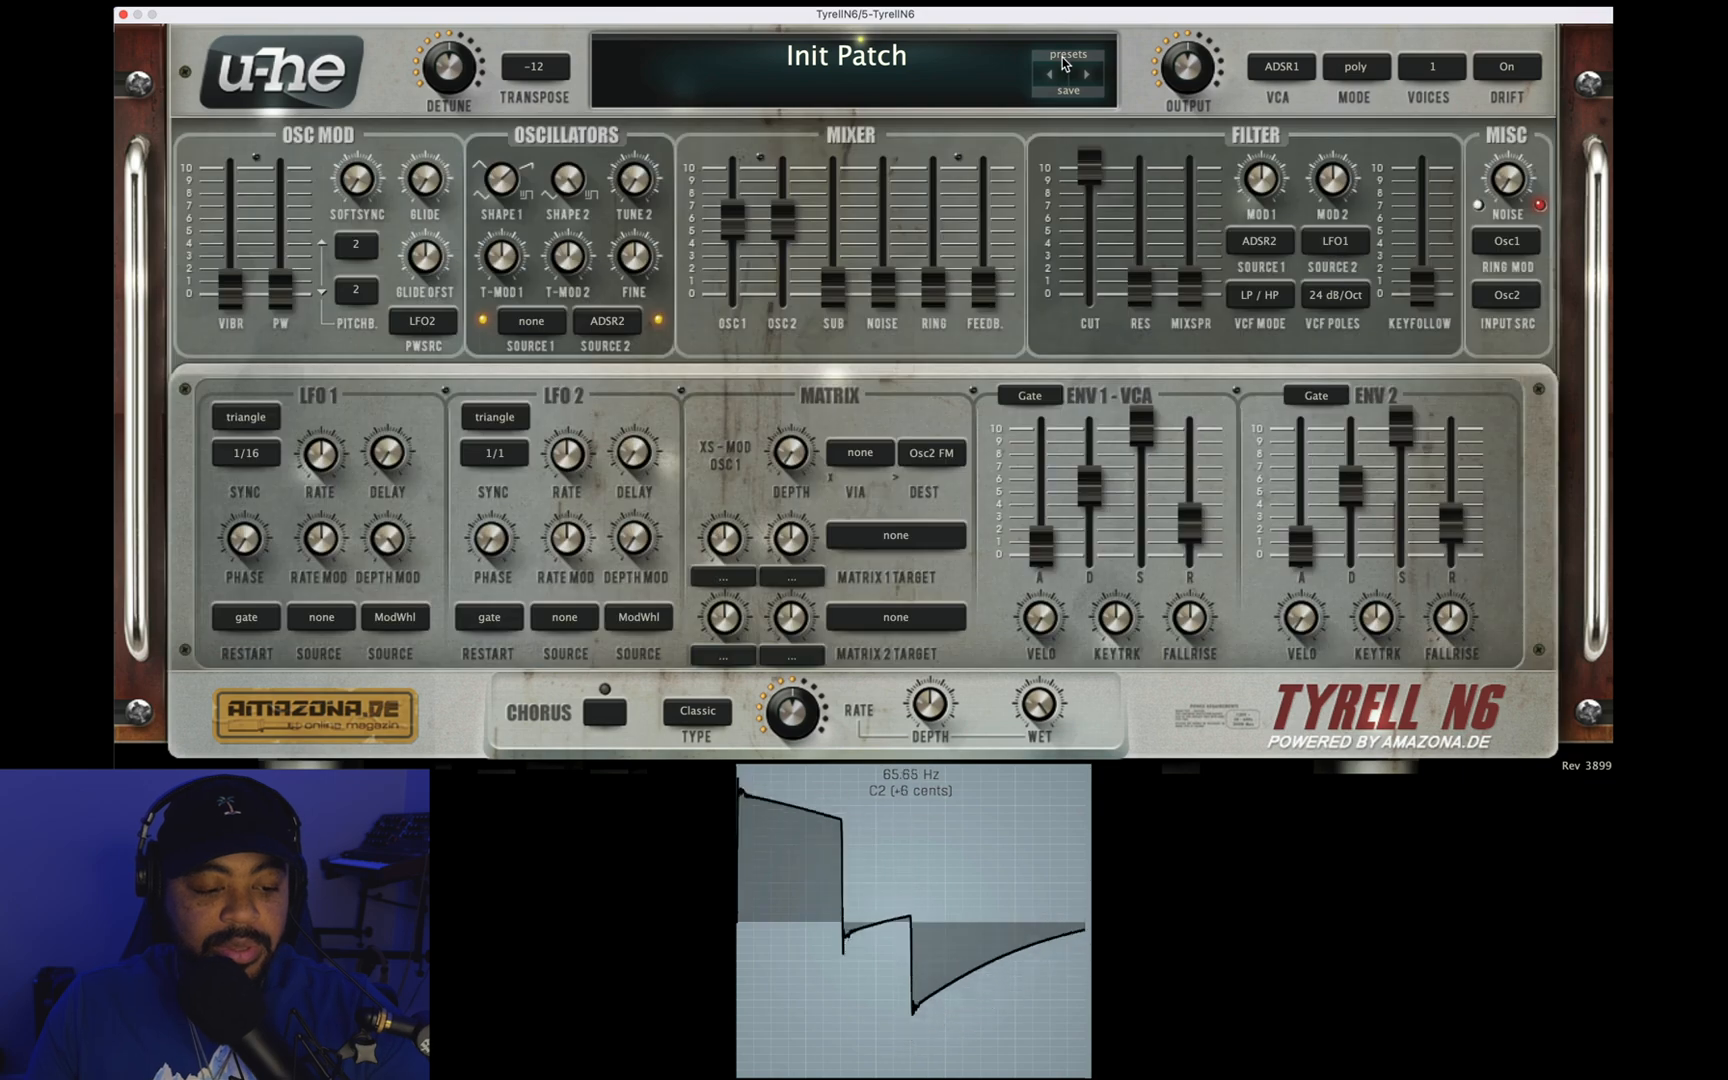
{"action": "left_click", "coordinate": [540, 70]}
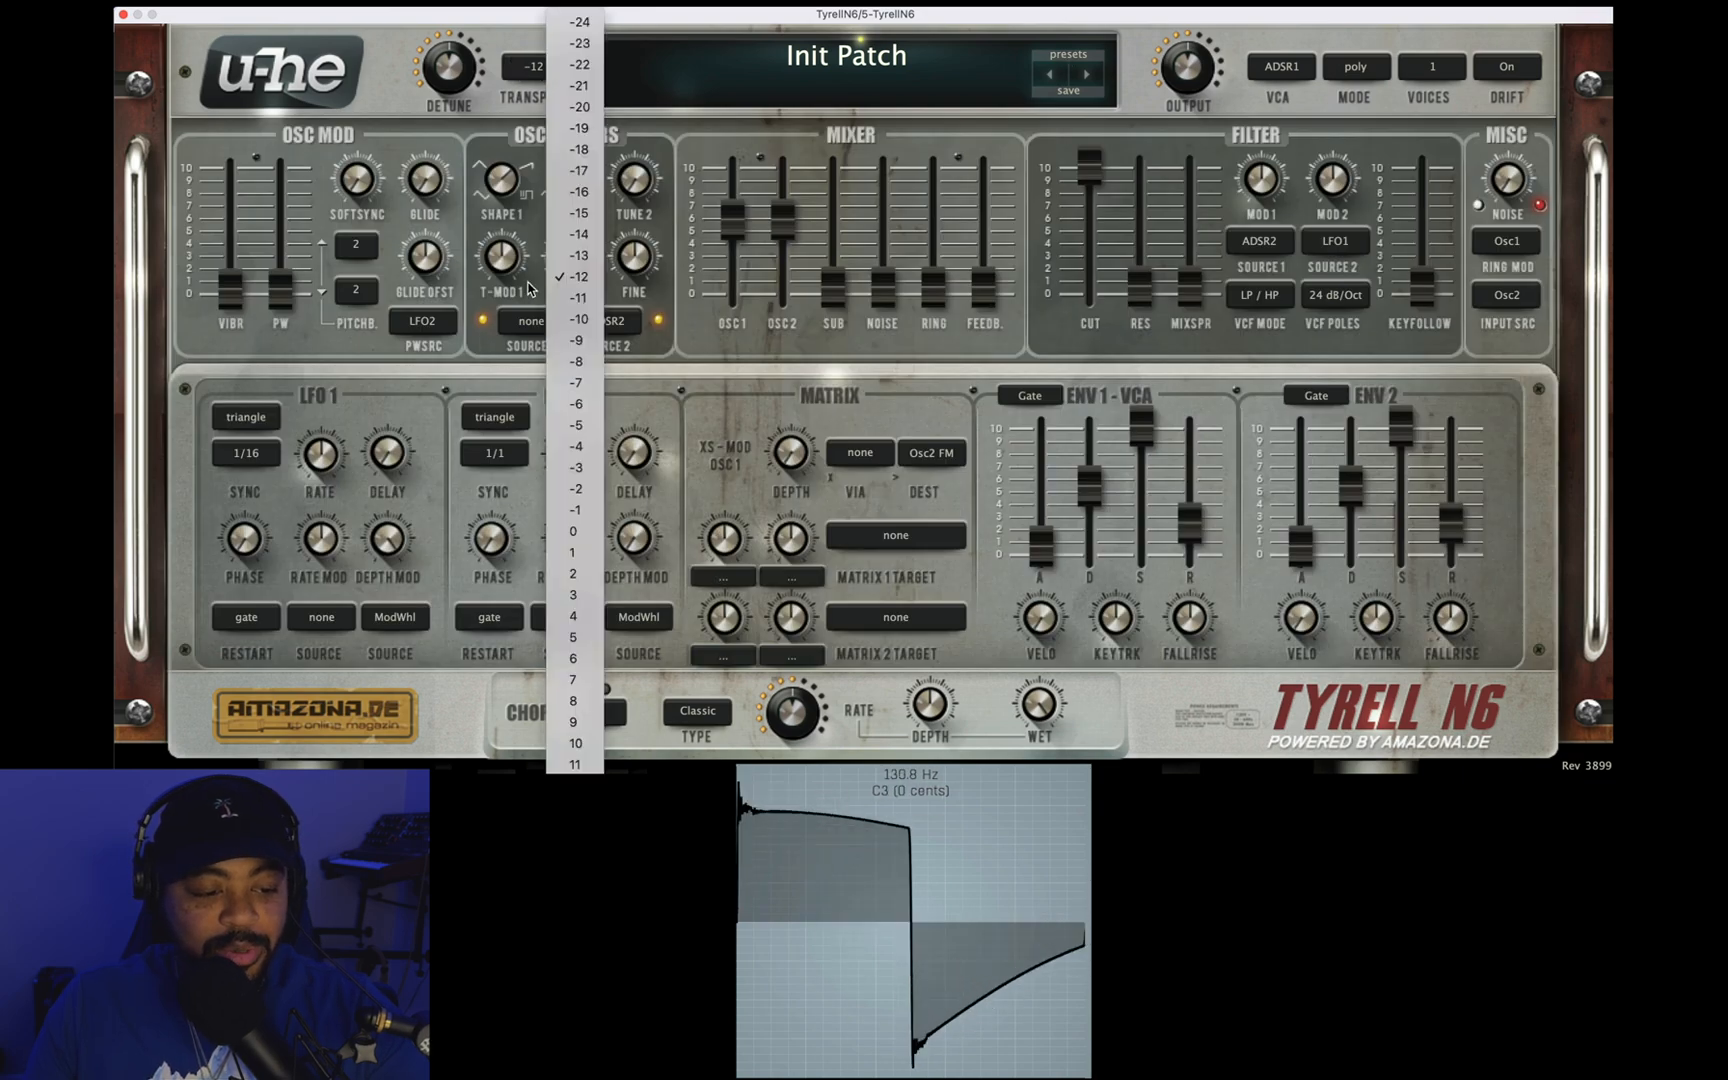
{"action": "left_click", "coordinate": [572, 533]}
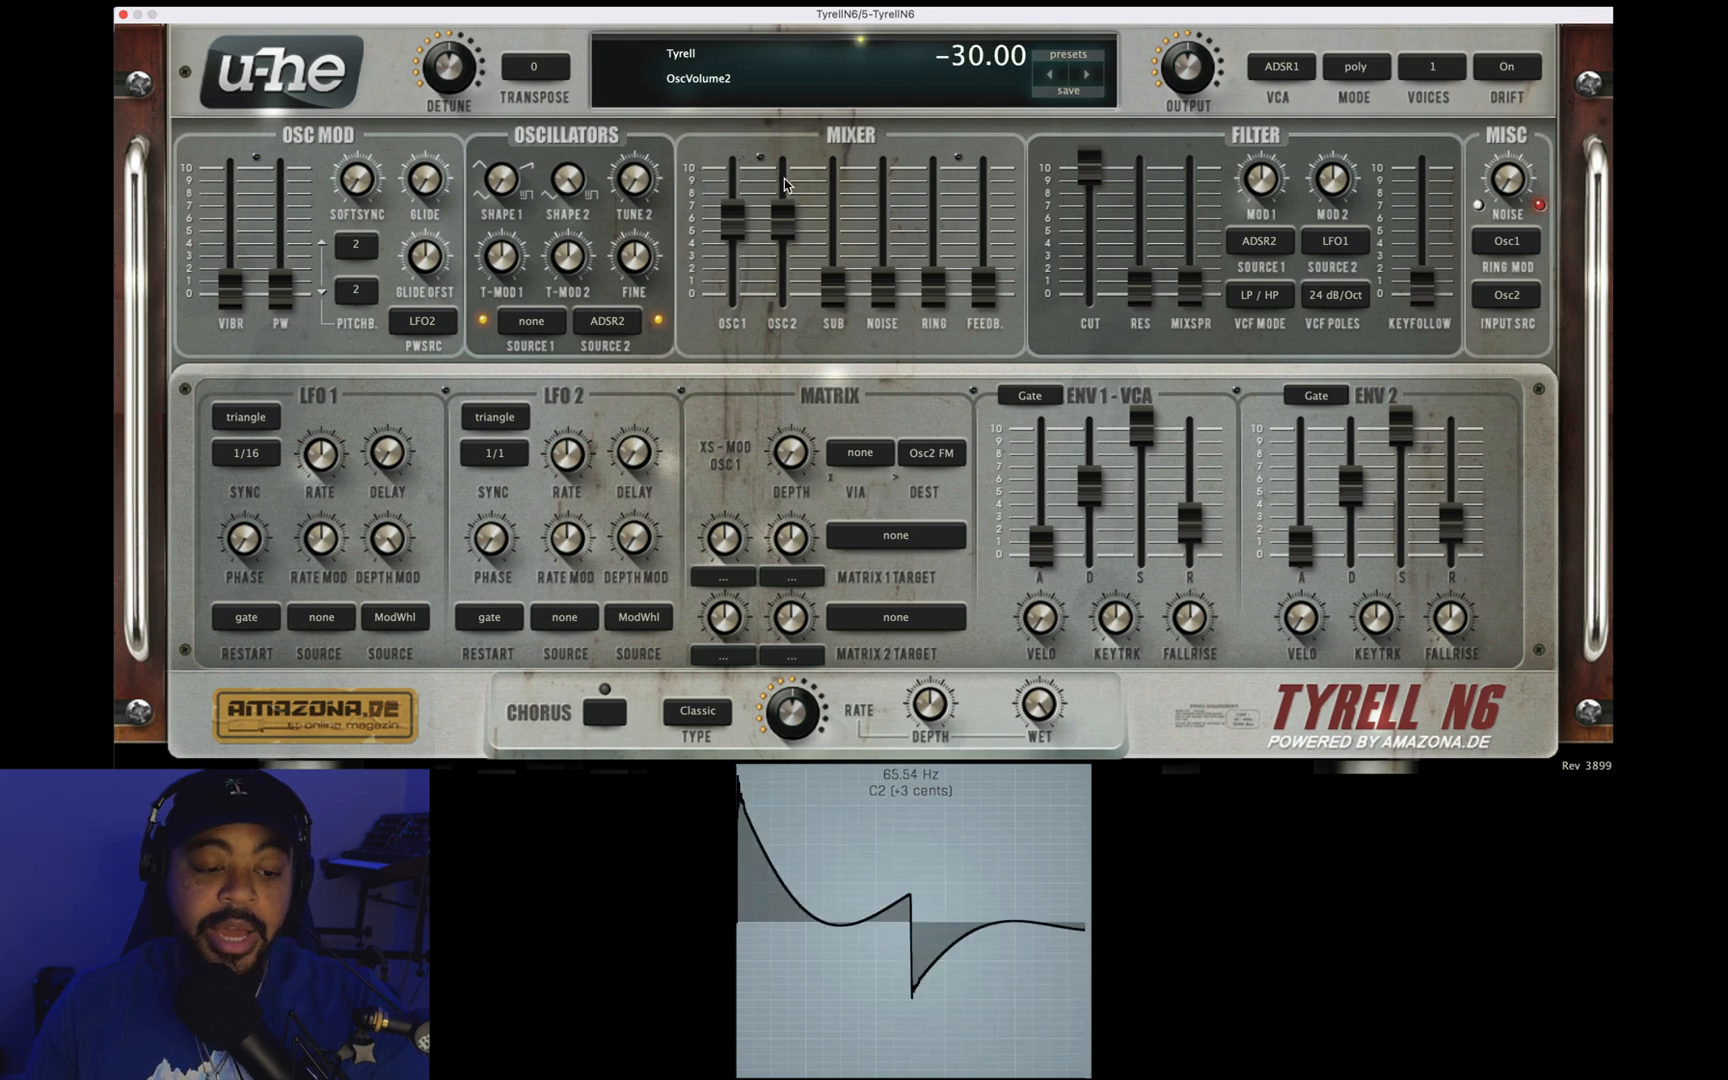
Step: Silence oscillator 2 in the mixer and sweep Shape 1 from triangle through sawtooth to square and back
{"action": "left_click_drag", "start_coordinate": [790, 208], "coordinate": [790, 292]}
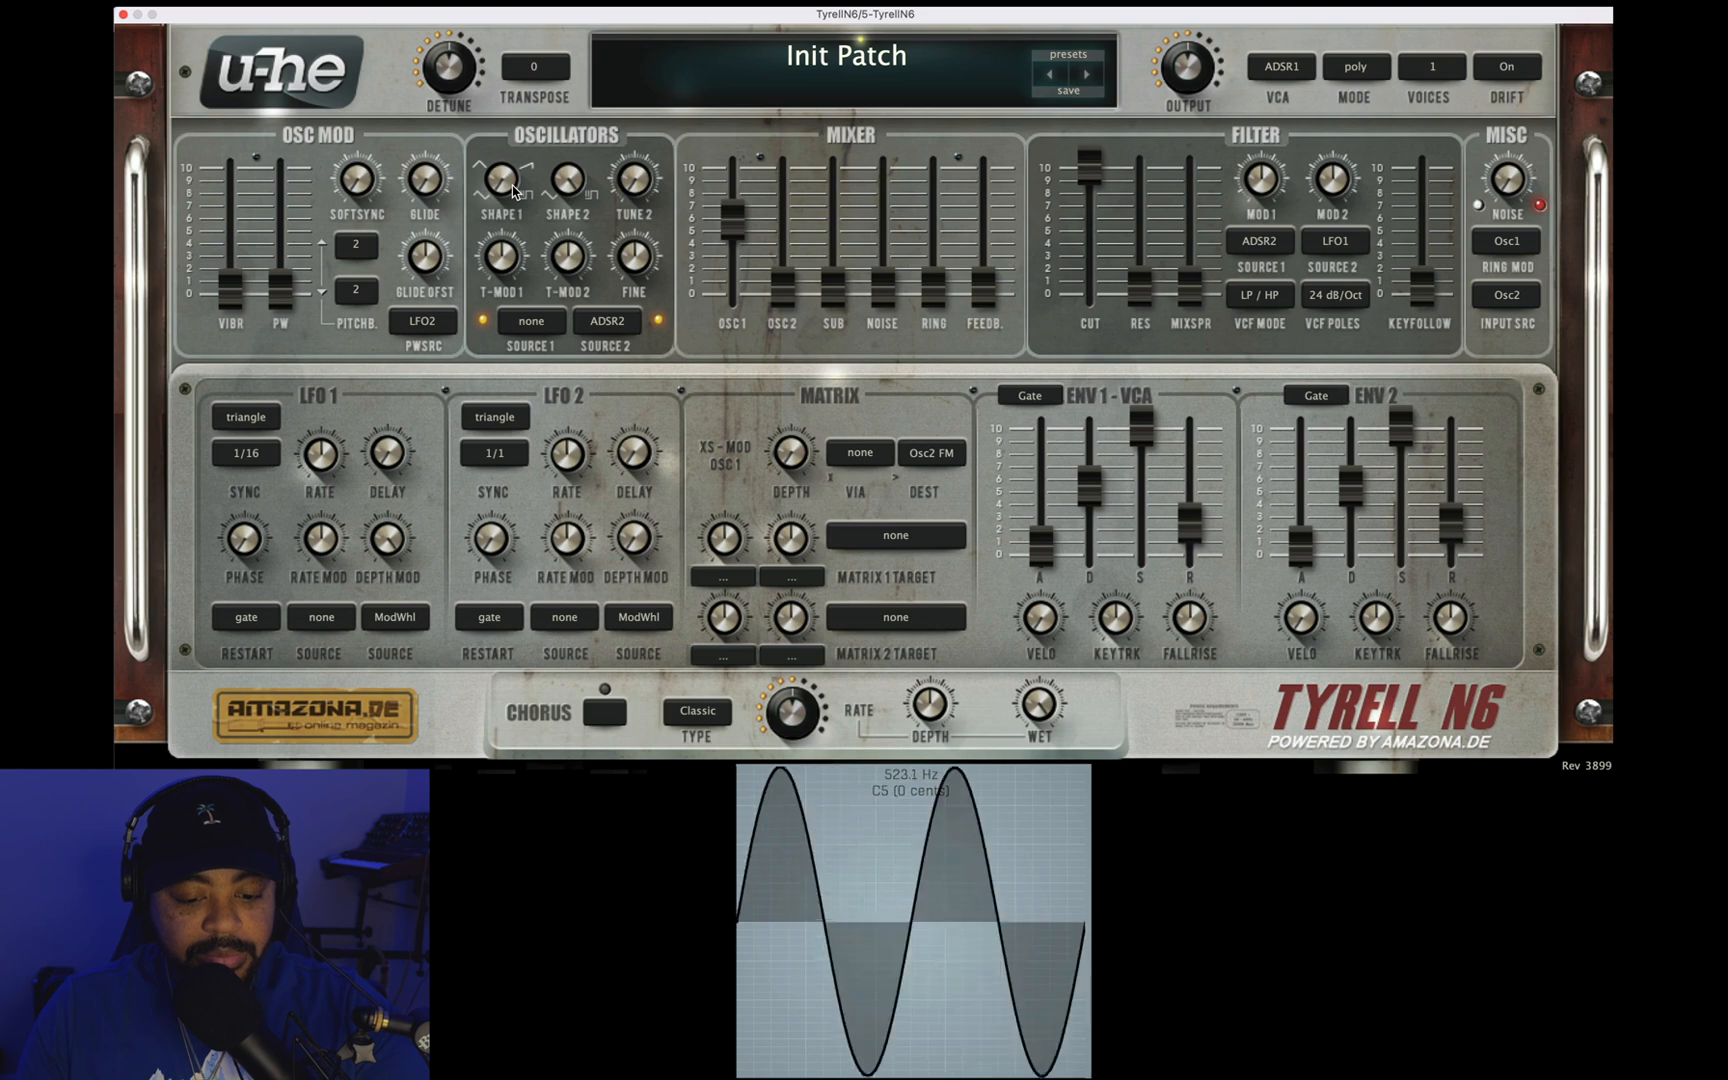
{"action": "left_click_drag", "start_coordinate": [513, 191], "coordinate": [501, 175]}
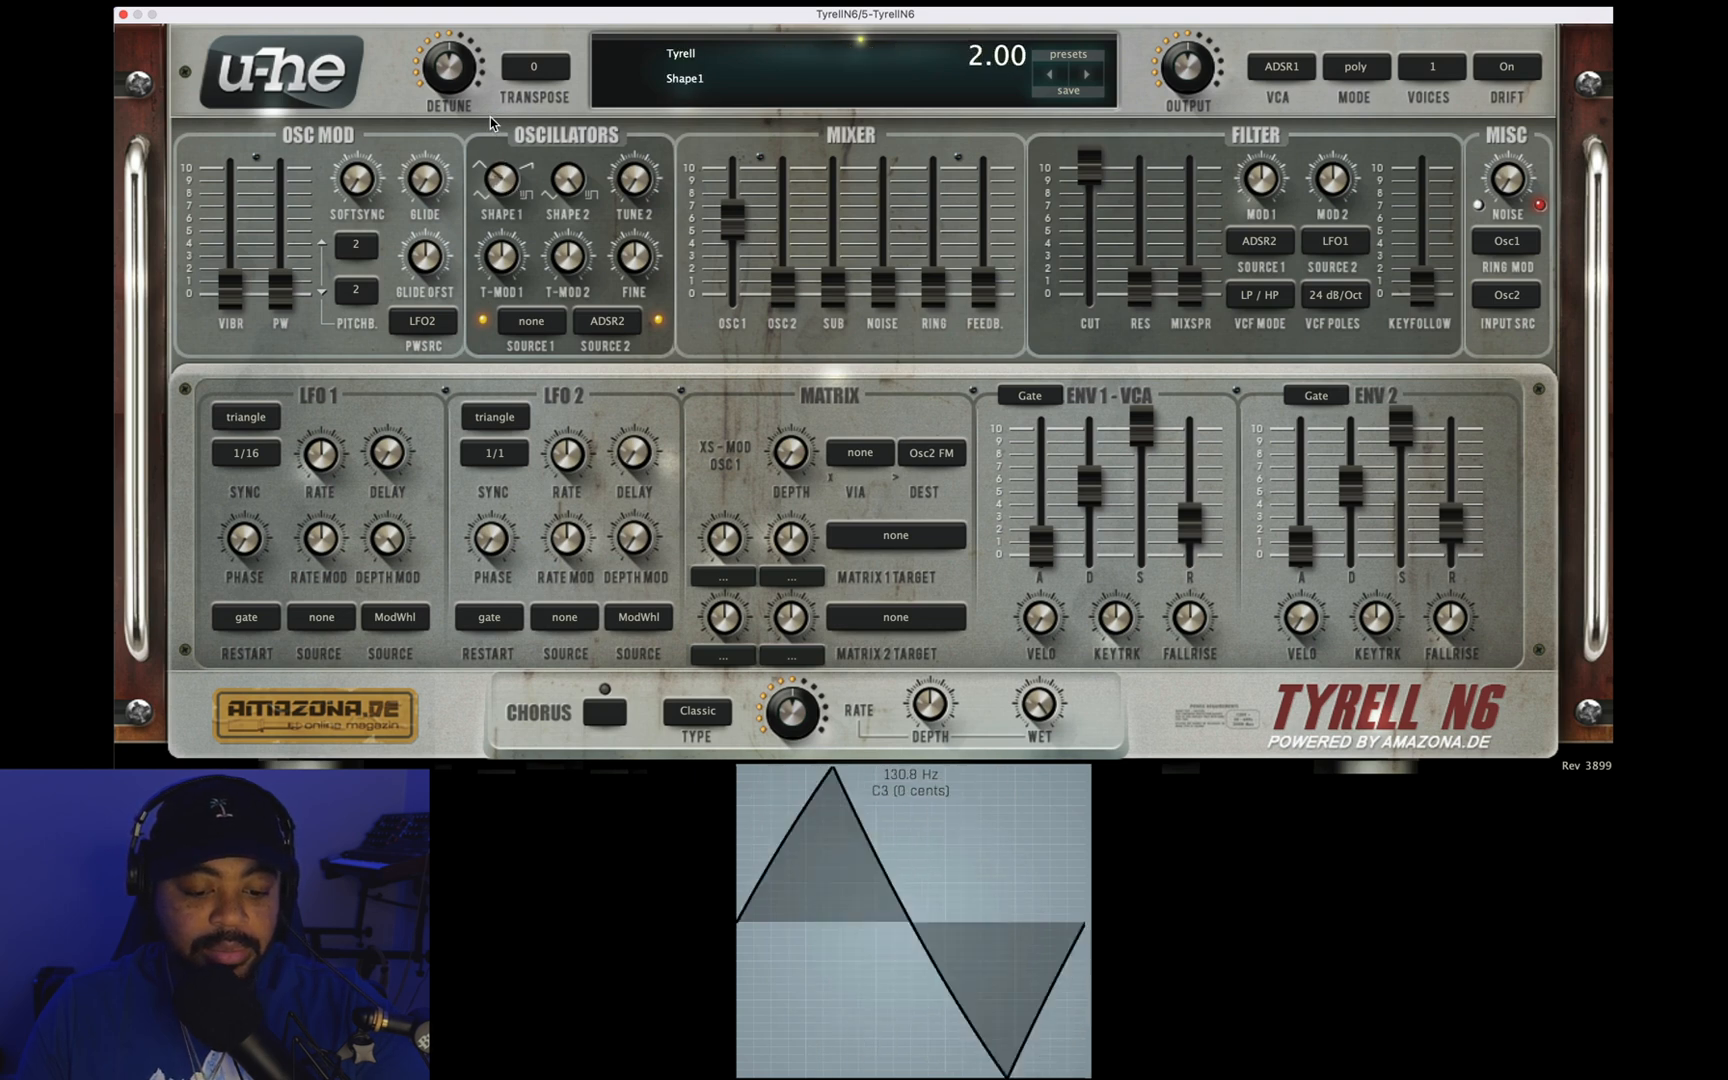
{"action": "left_click_drag", "start_coordinate": [502, 180], "coordinate": [501, 116]}
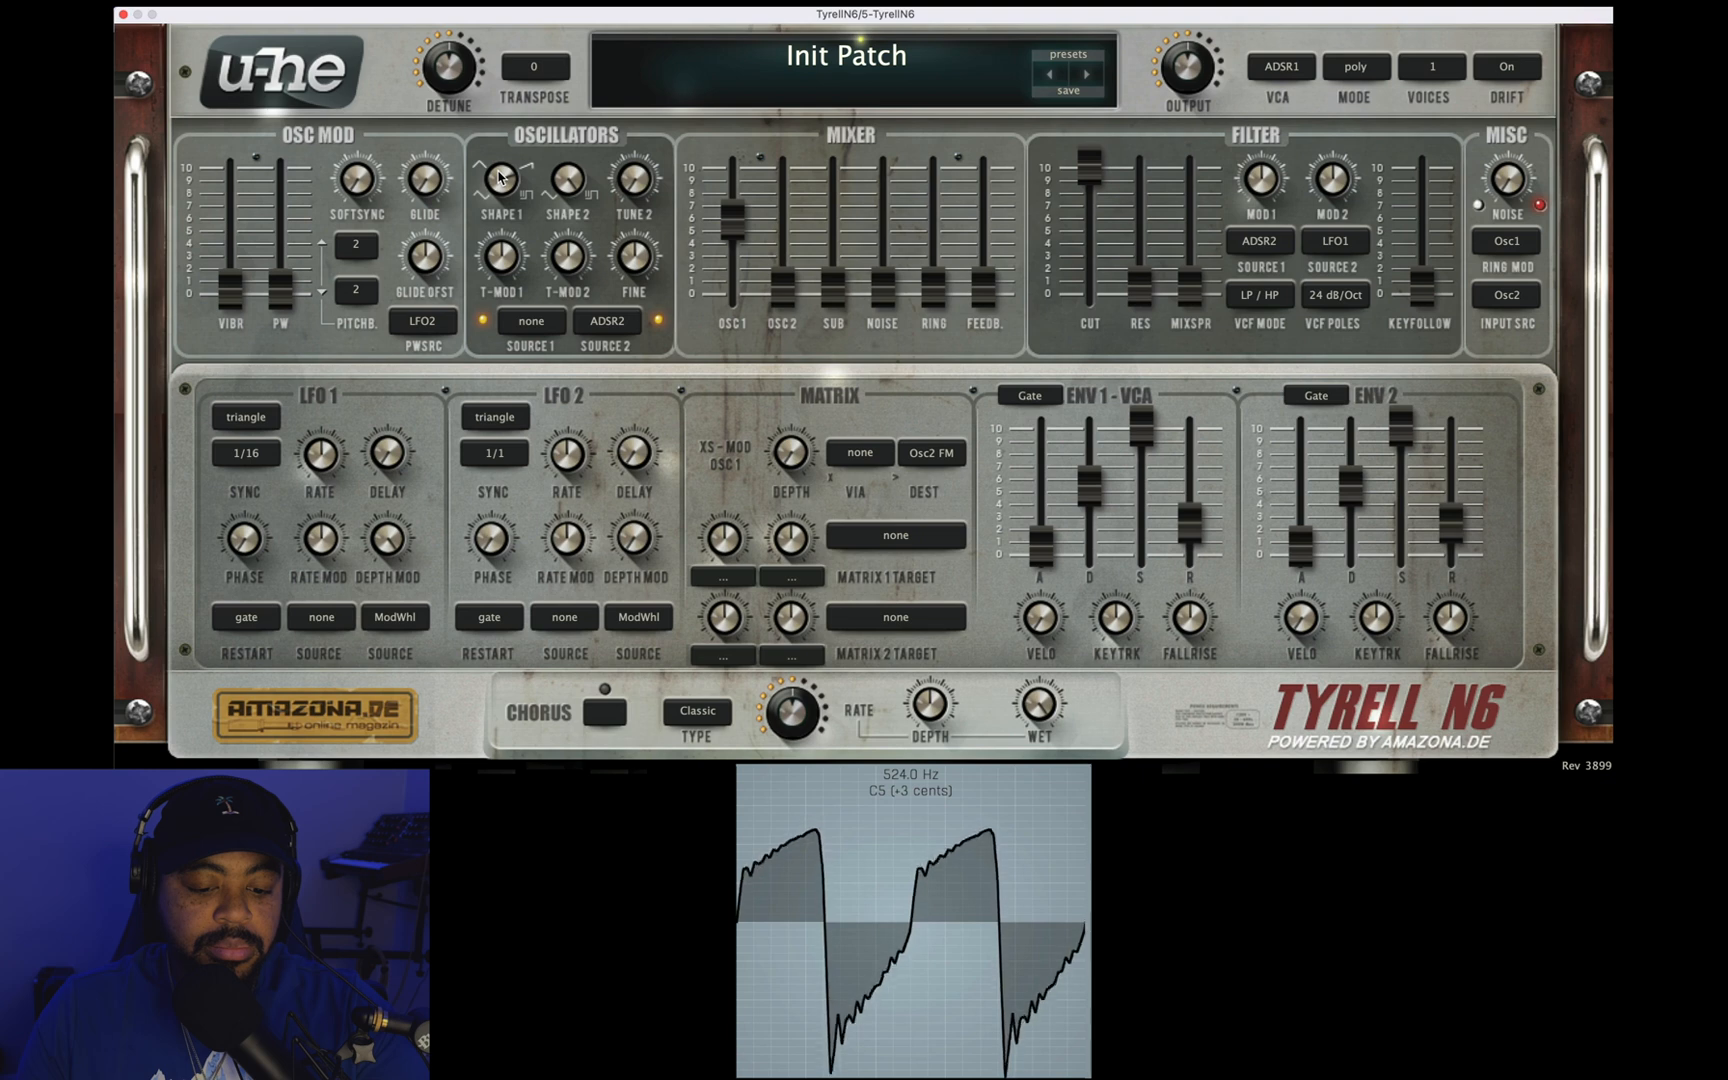
{"action": "left_click_drag", "start_coordinate": [499, 177], "coordinate": [494, 20]}
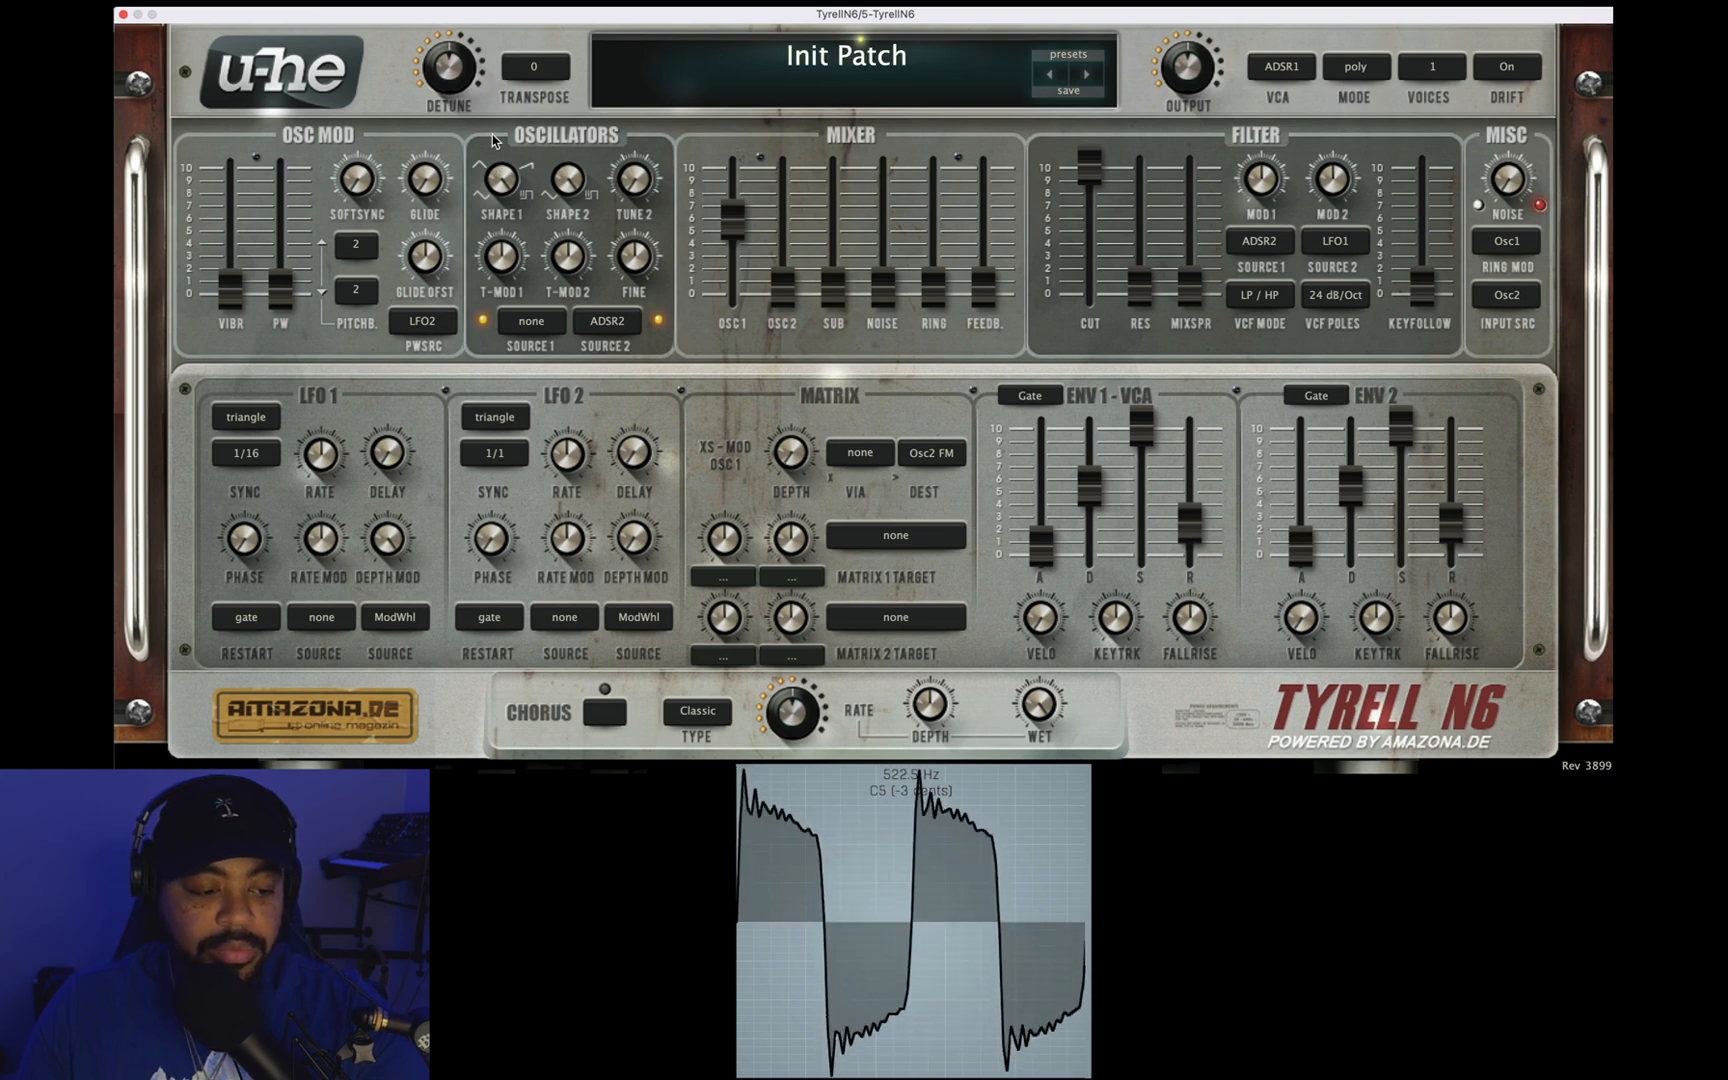
{"action": "left_click_drag", "start_coordinate": [501, 180], "coordinate": [505, 200]}
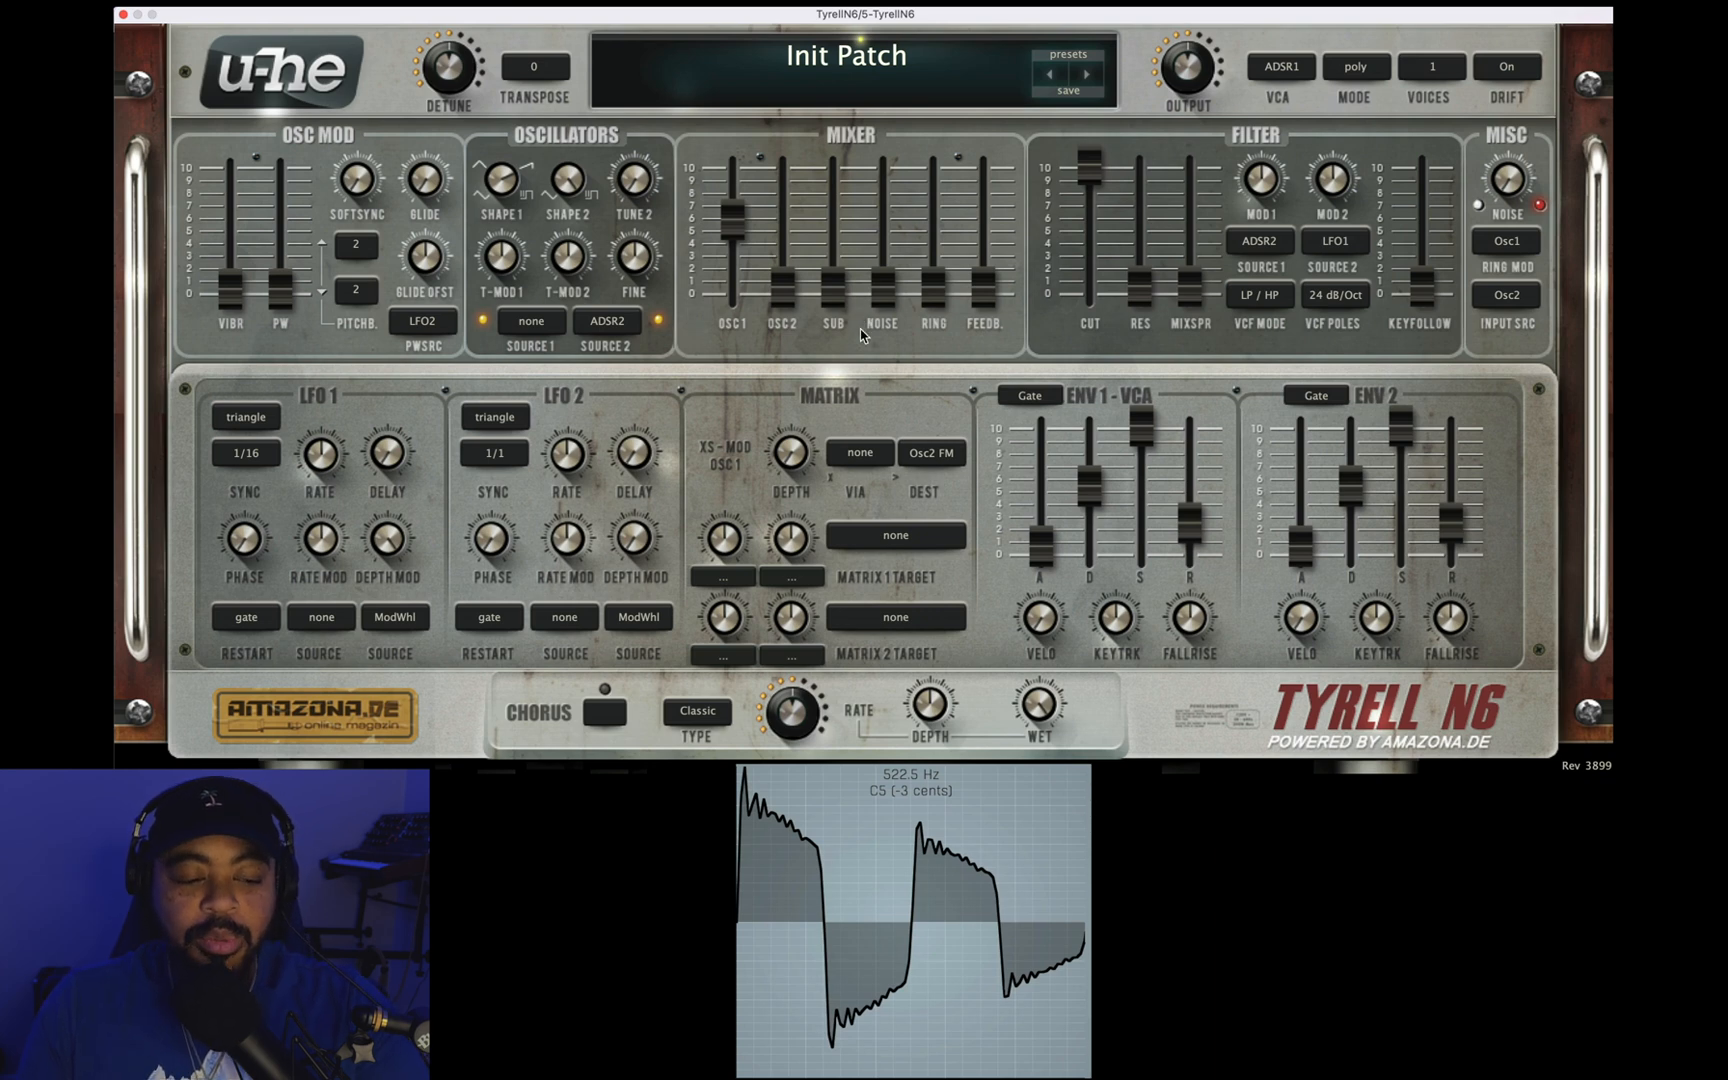
{"action": "left_click_drag", "start_coordinate": [499, 182], "coordinate": [492, 310]}
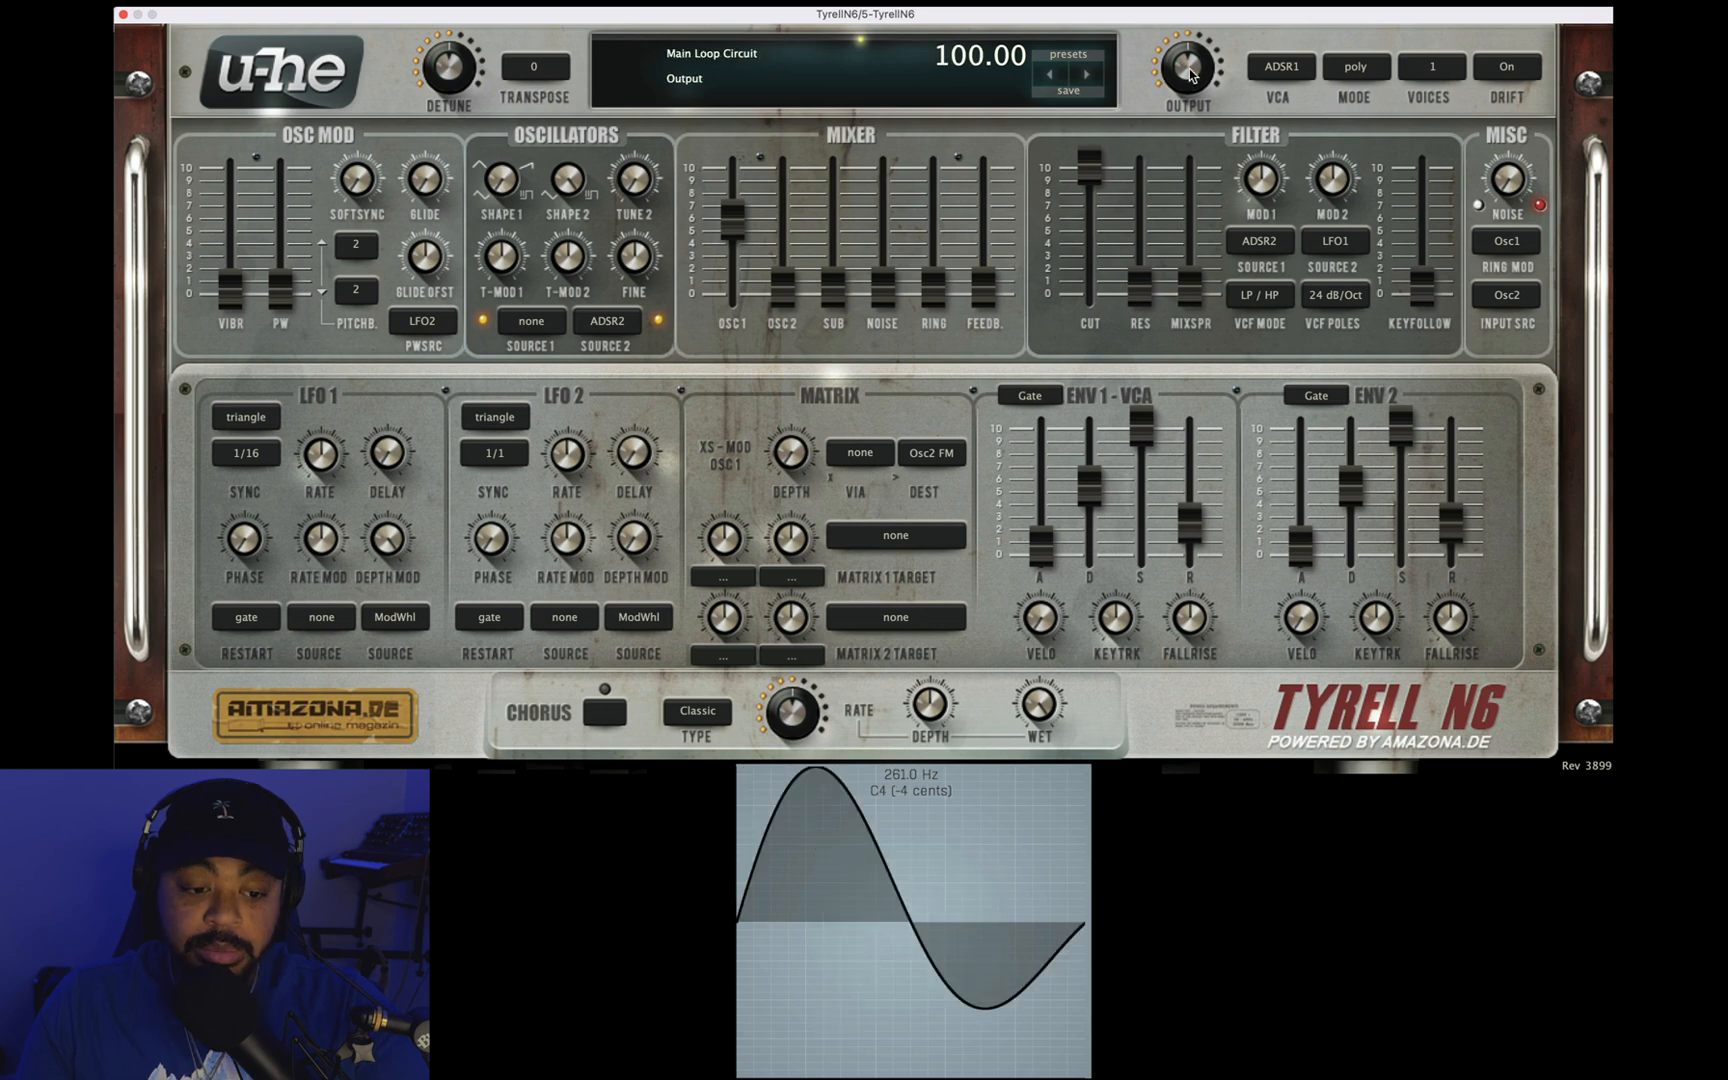
Step: Compare oscillator 1's mixer level at 25.00 and 13.00 with Shape 1 at 1.94, ending at full level
{"action": "left_click_drag", "start_coordinate": [1188, 100], "coordinate": [752, 60]}
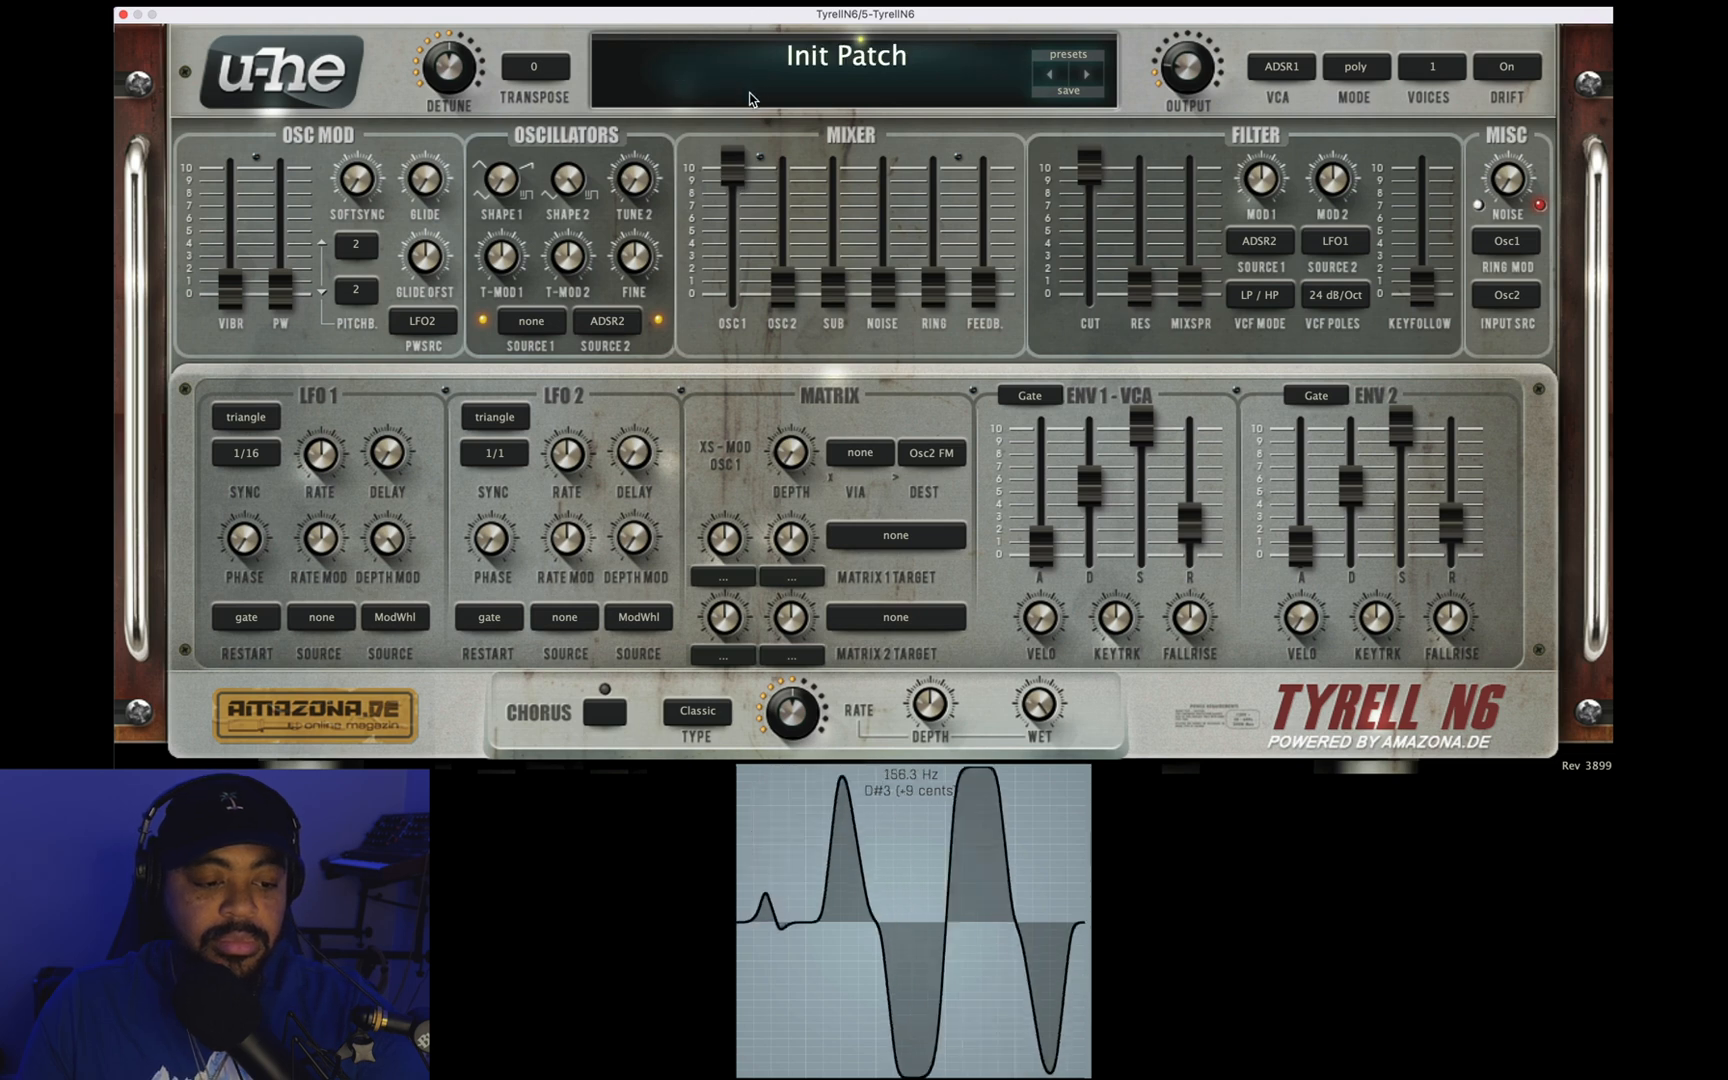
{"action": "left_click_drag", "start_coordinate": [750, 143], "coordinate": [737, 72]}
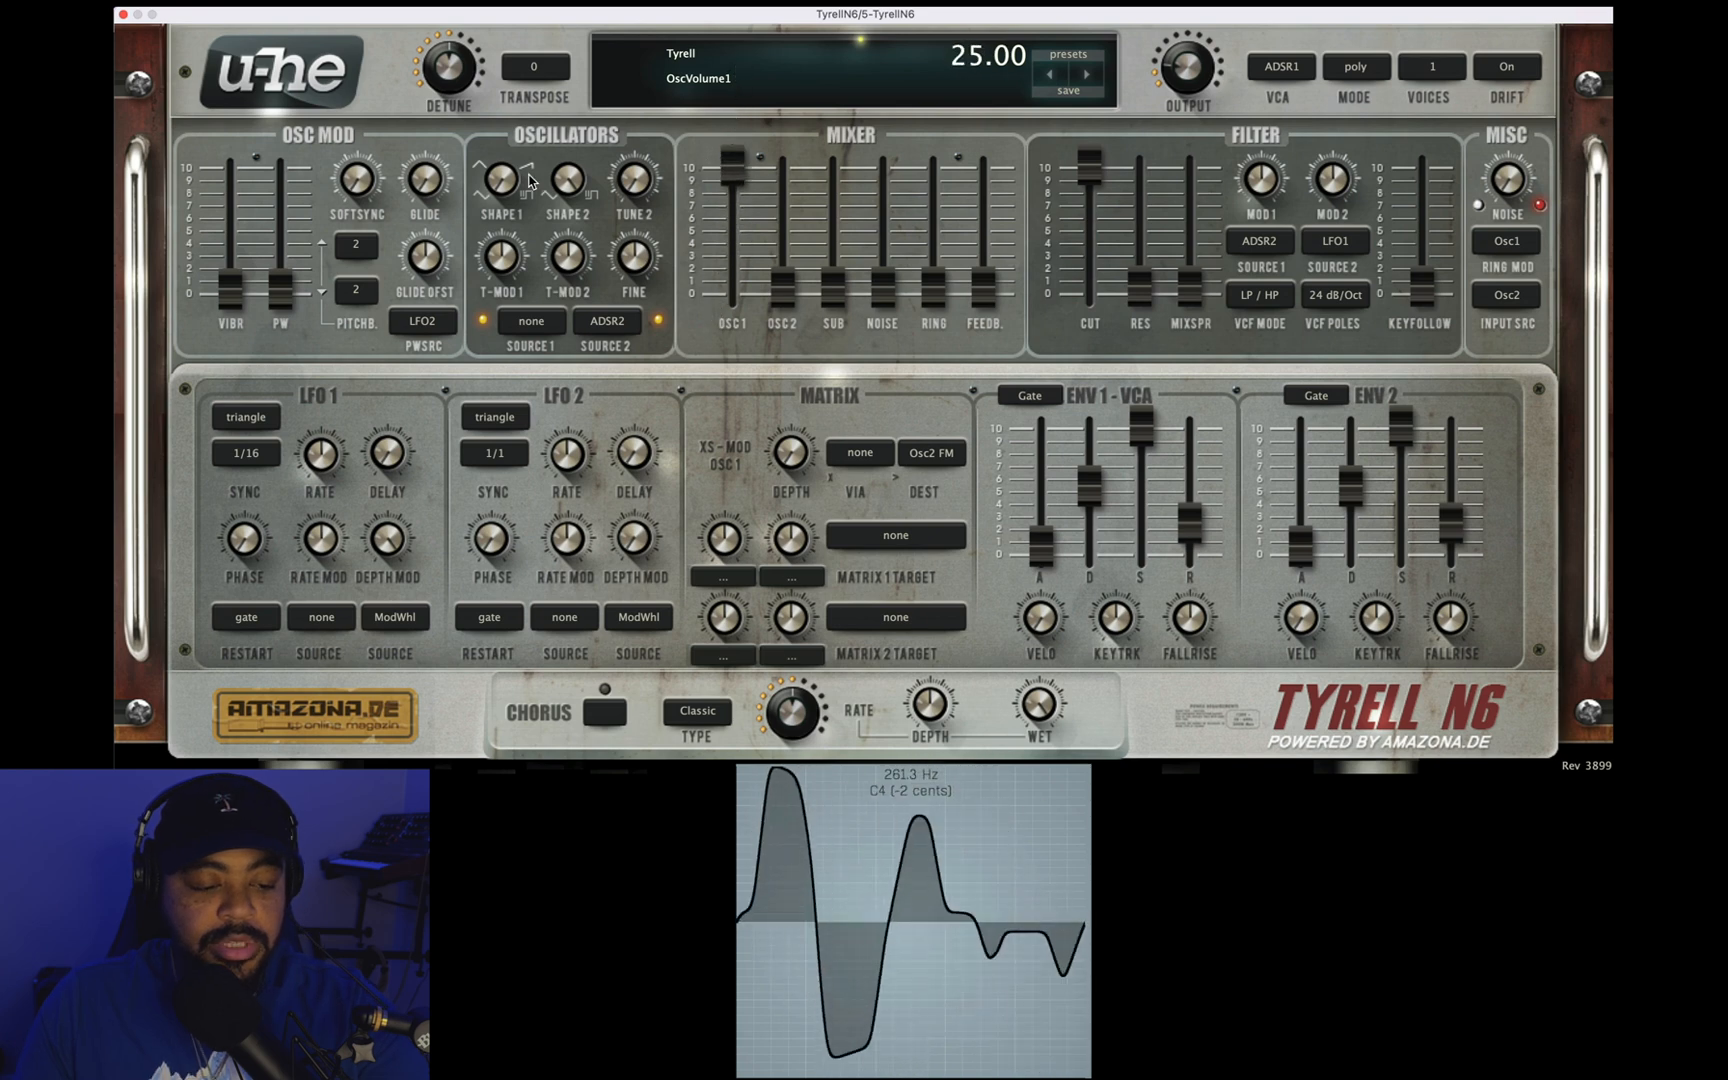
{"action": "left_click_drag", "start_coordinate": [509, 165], "coordinate": [502, 125]}
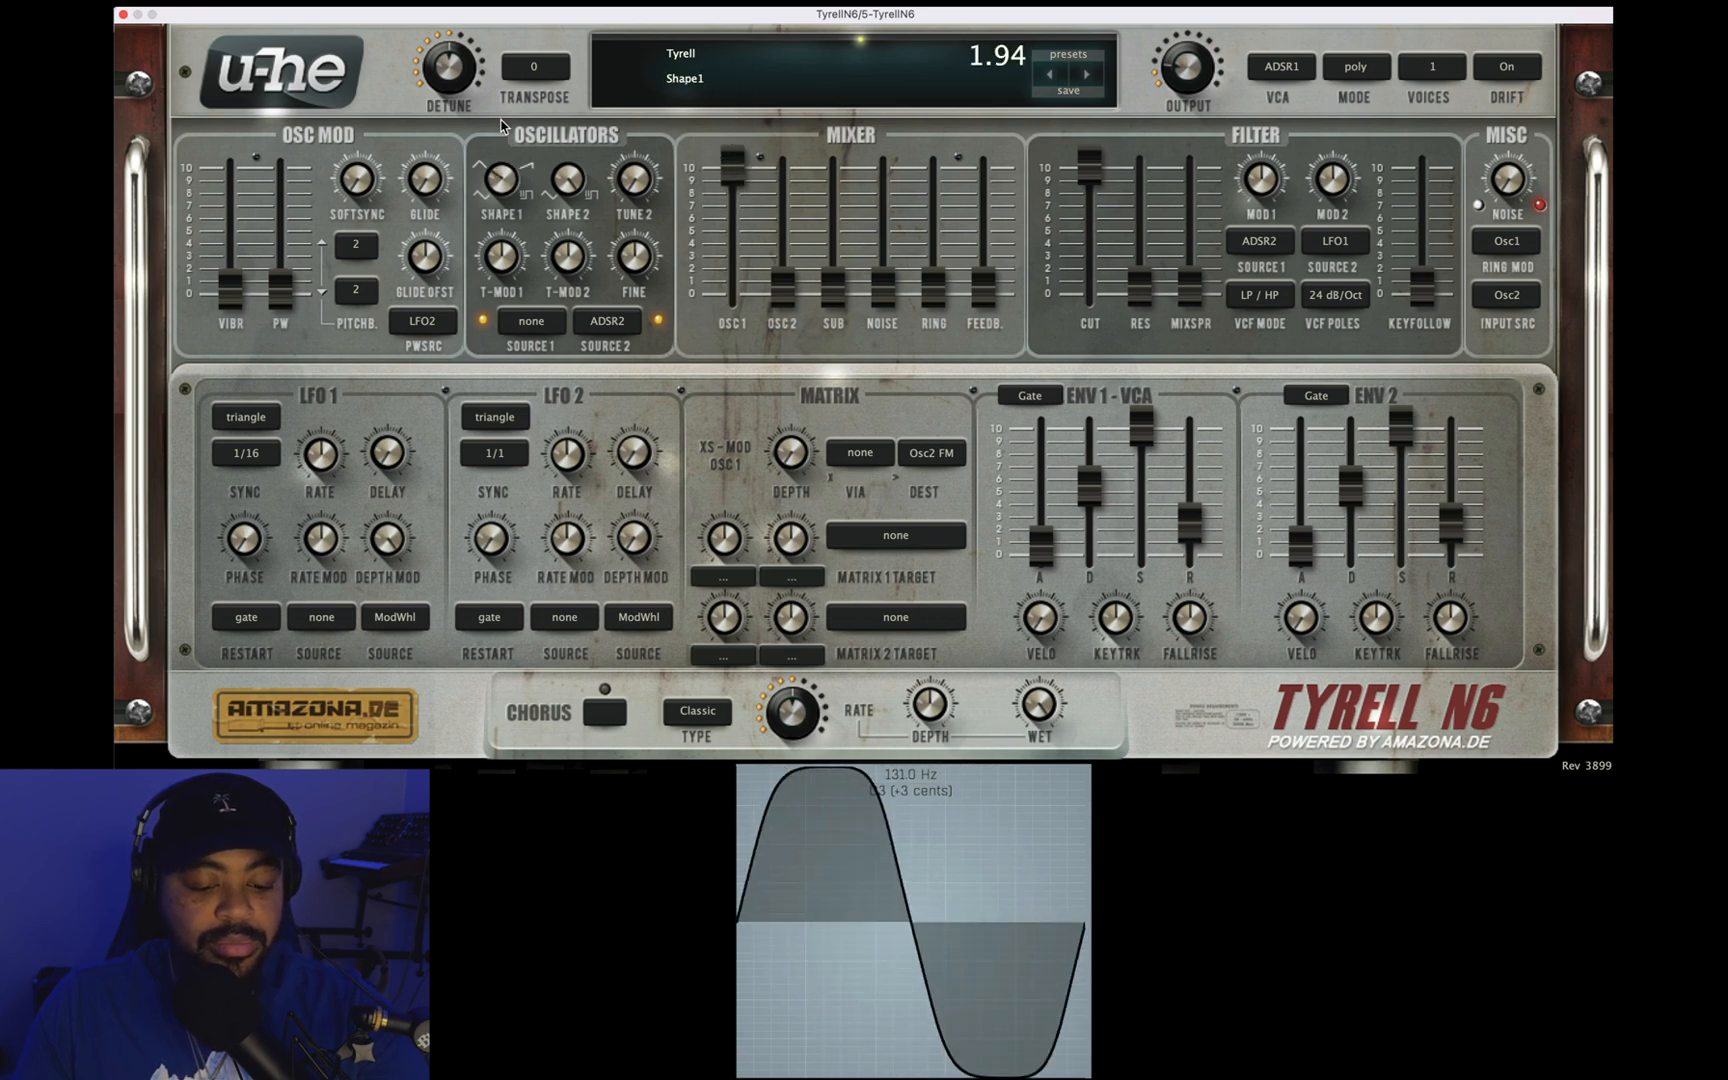
{"action": "mouse_move", "coordinate": [729, 172]}
{"action": "left_mouse_down"}
{"action": "mouse_move", "coordinate": [724, 266]}
{"action": "mouse_move", "coordinate": [720, 160]}
{"action": "mouse_move", "coordinate": [721, 285]}
{"action": "mouse_move", "coordinate": [711, 170]}
{"action": "mouse_move", "coordinate": [728, 272]}
{"action": "mouse_move", "coordinate": [726, 205]}
{"action": "left_mouse_up"}
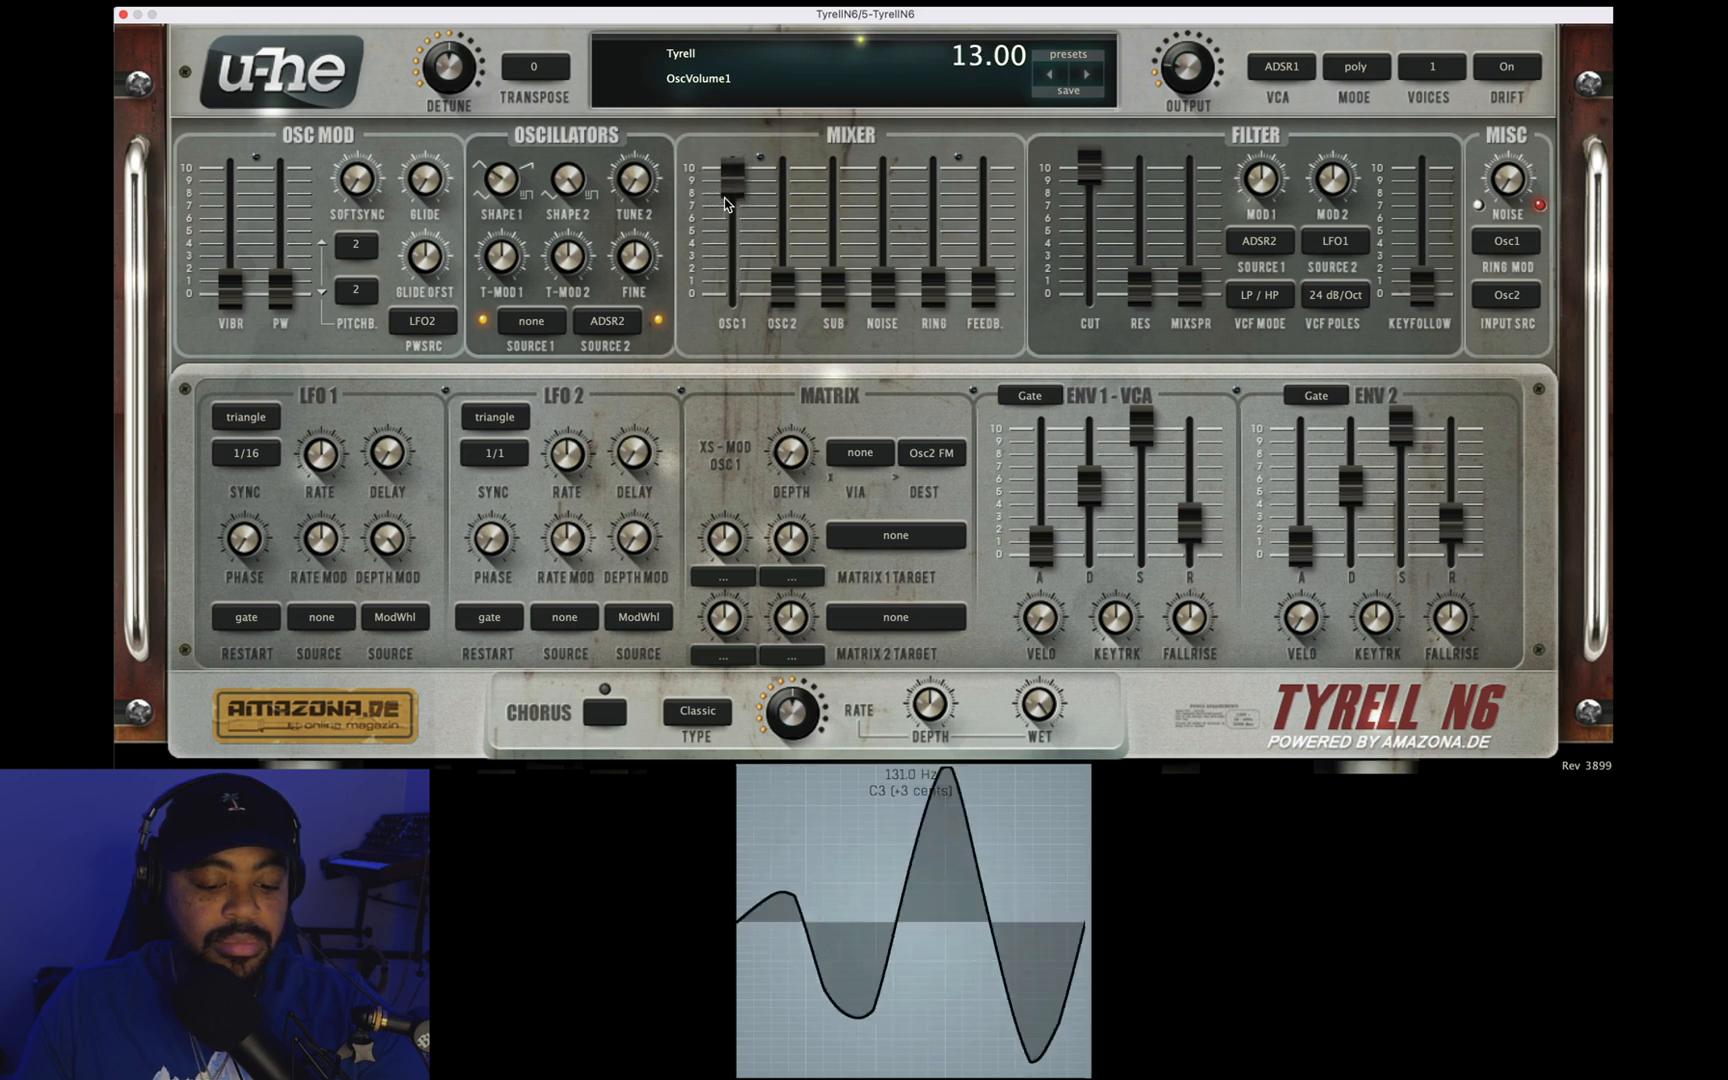
{"action": "left_click_drag", "start_coordinate": [751, 345], "coordinate": [741, 69]}
Step: Turn Shape 1 up to 3.08 and lower oscillator 1's mixer volume to -30.00
{"action": "left_click_drag", "start_coordinate": [502, 180], "coordinate": [508, 113]}
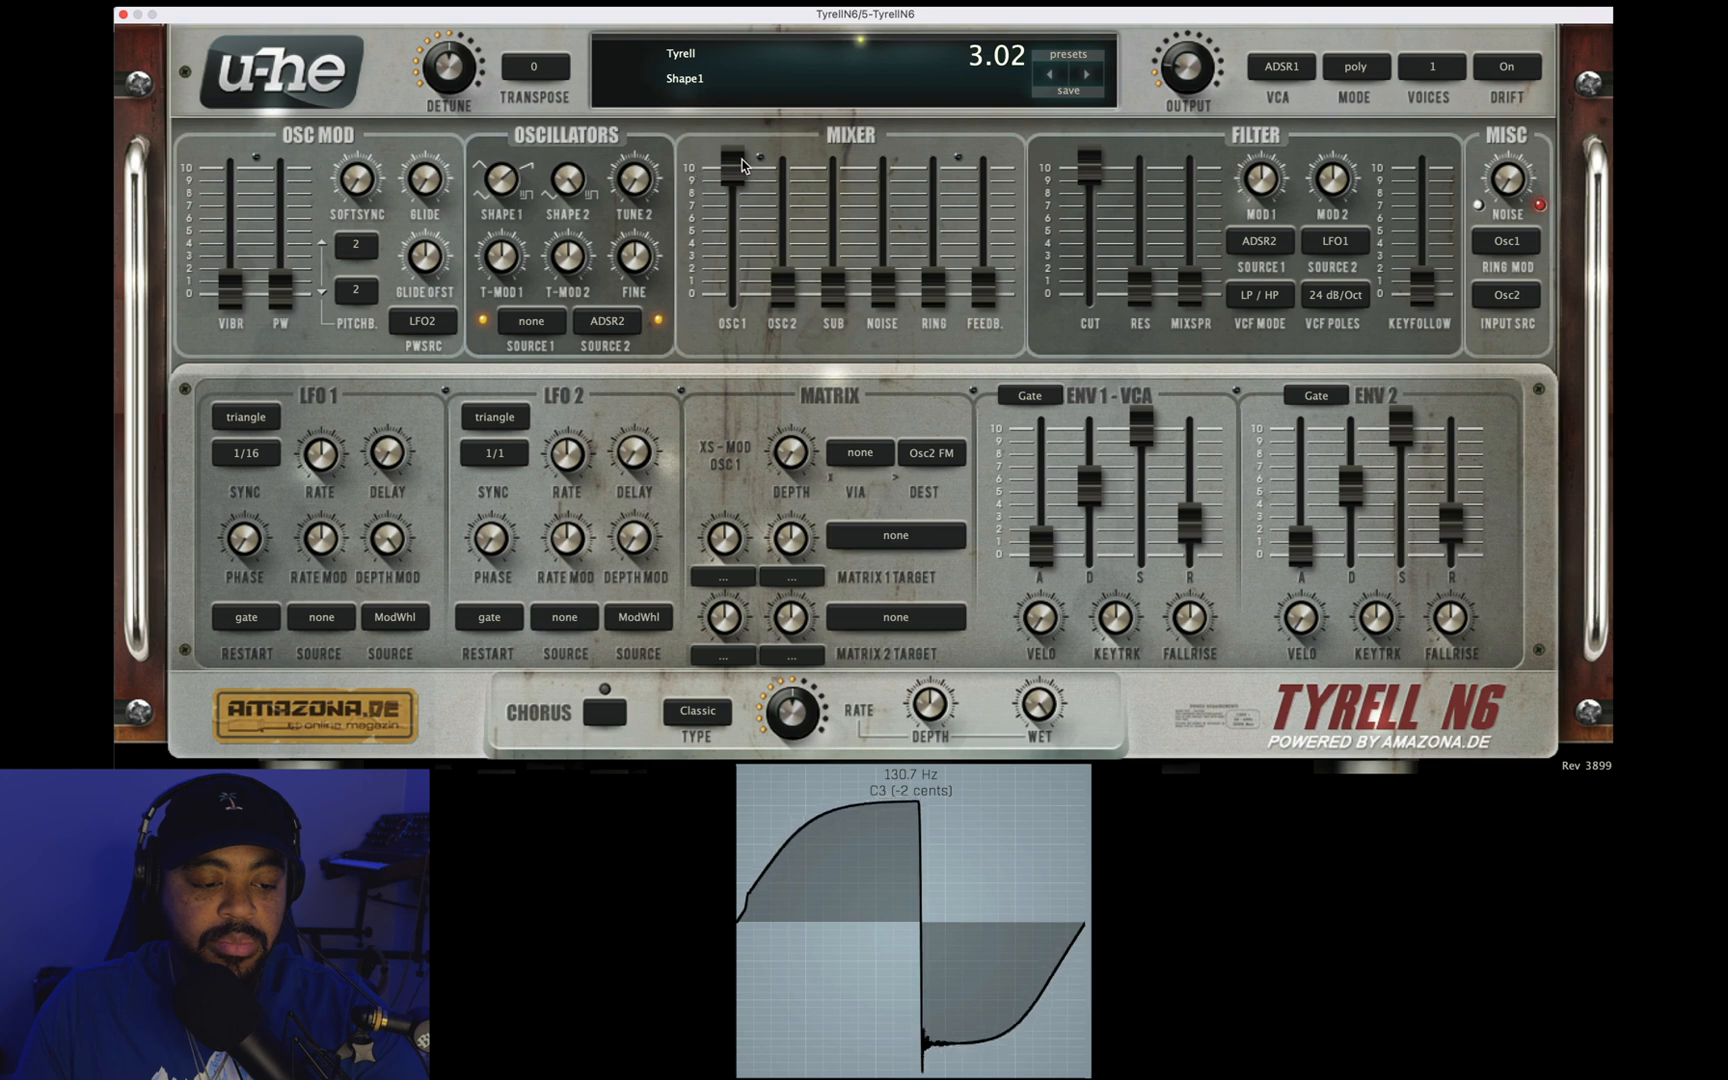
{"action": "left_click_drag", "start_coordinate": [742, 266], "coordinate": [533, 196]}
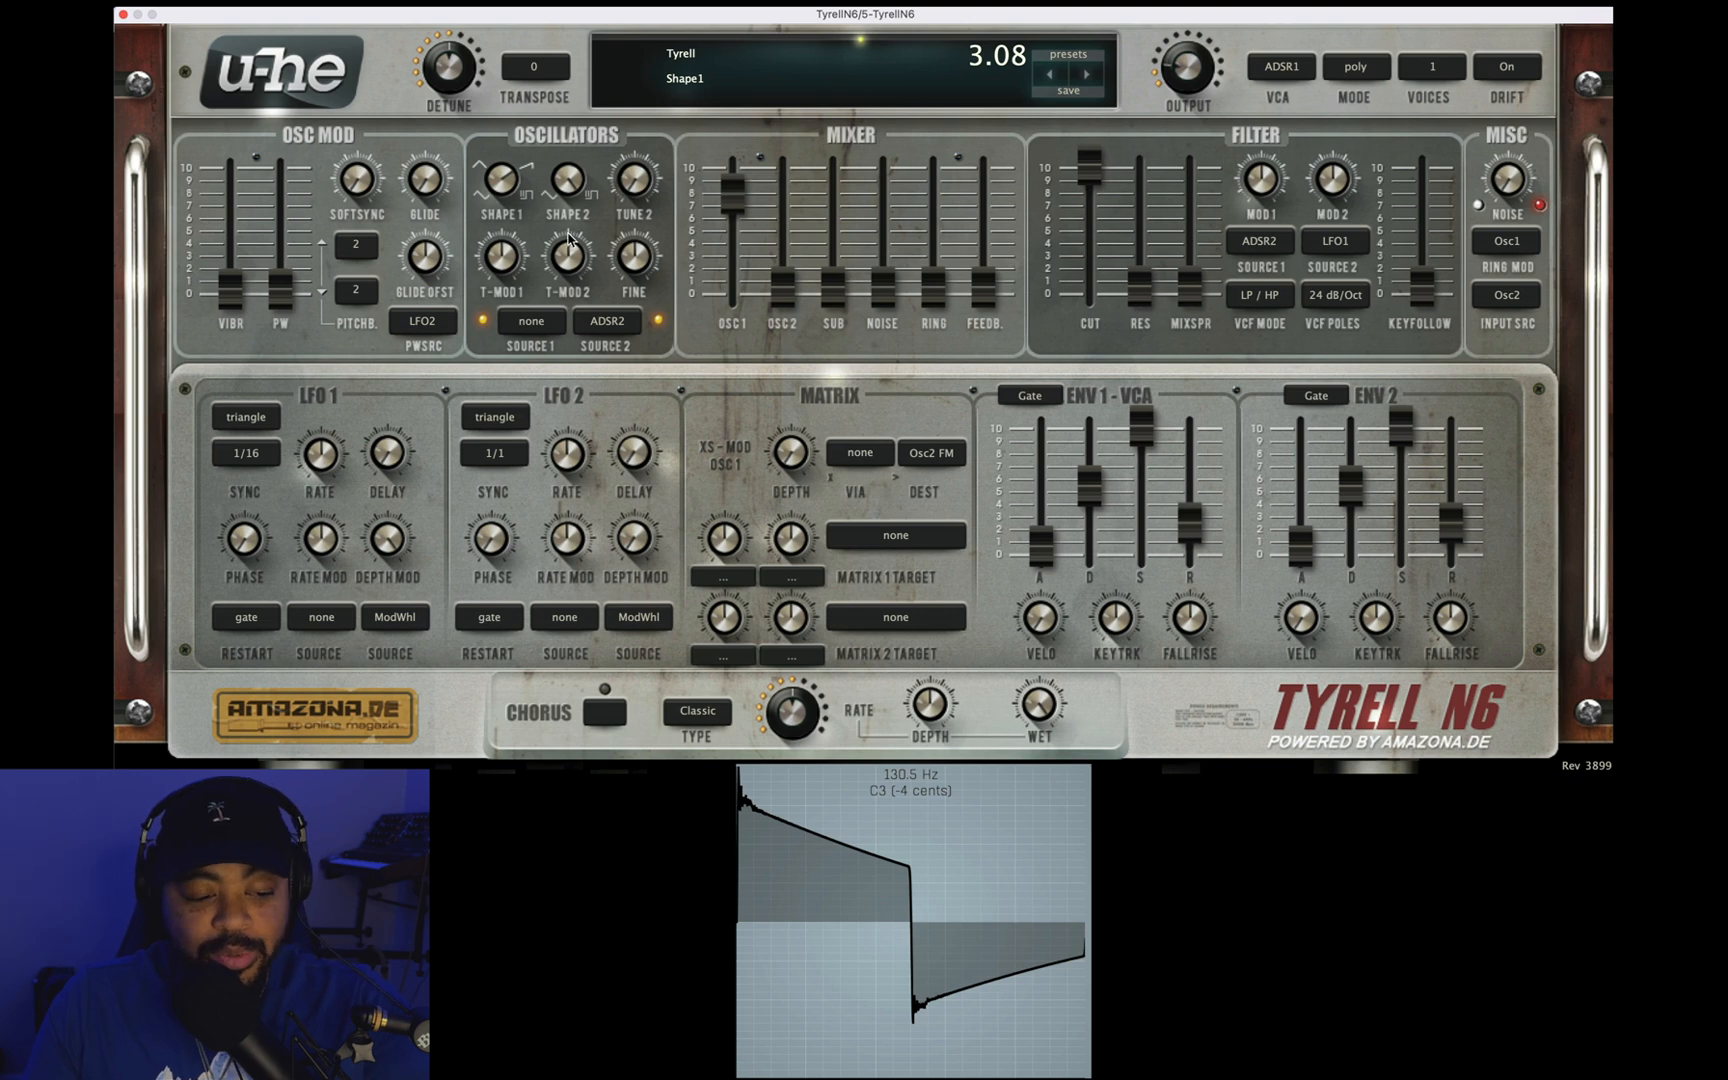
{"action": "left_click_drag", "start_coordinate": [745, 205], "coordinate": [729, 194]}
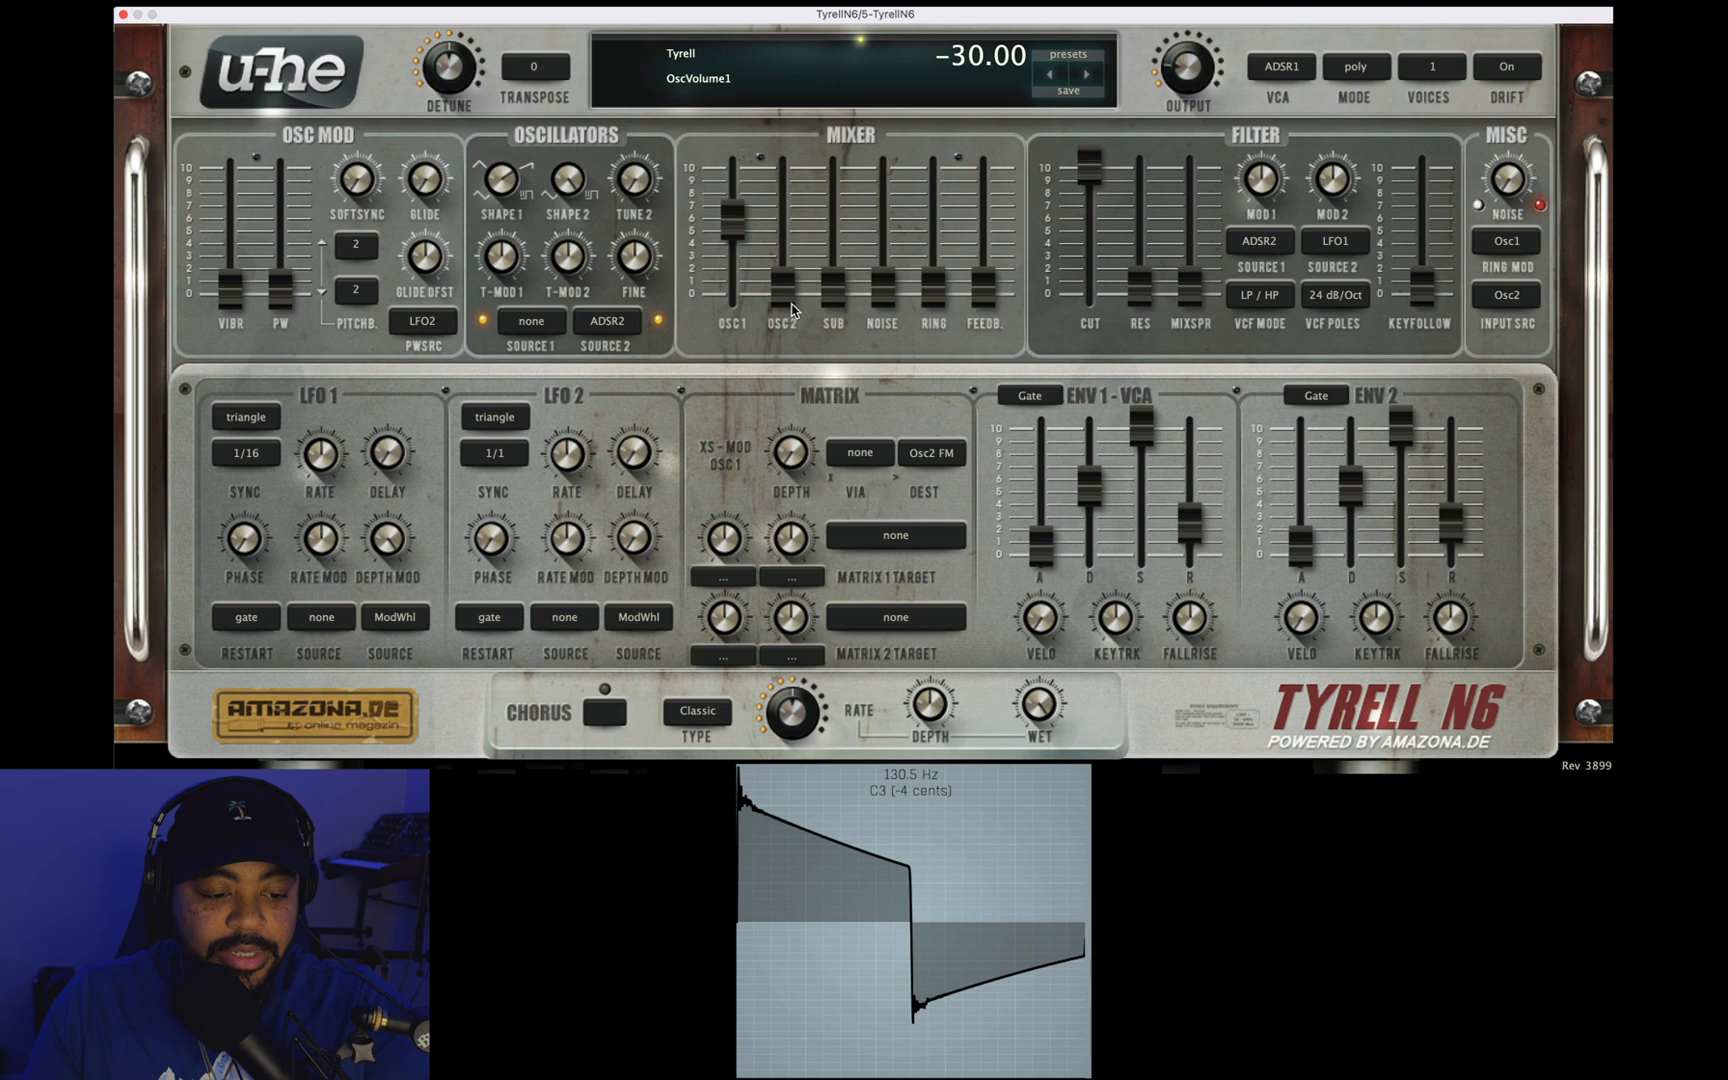
Step: Isolate oscillator 2 at about 5 in the mixer with oscillator 1 at -100.00, and set Shape 2 to 1.00
{"action": "left_click_drag", "start_coordinate": [778, 300], "coordinate": [764, 145]}
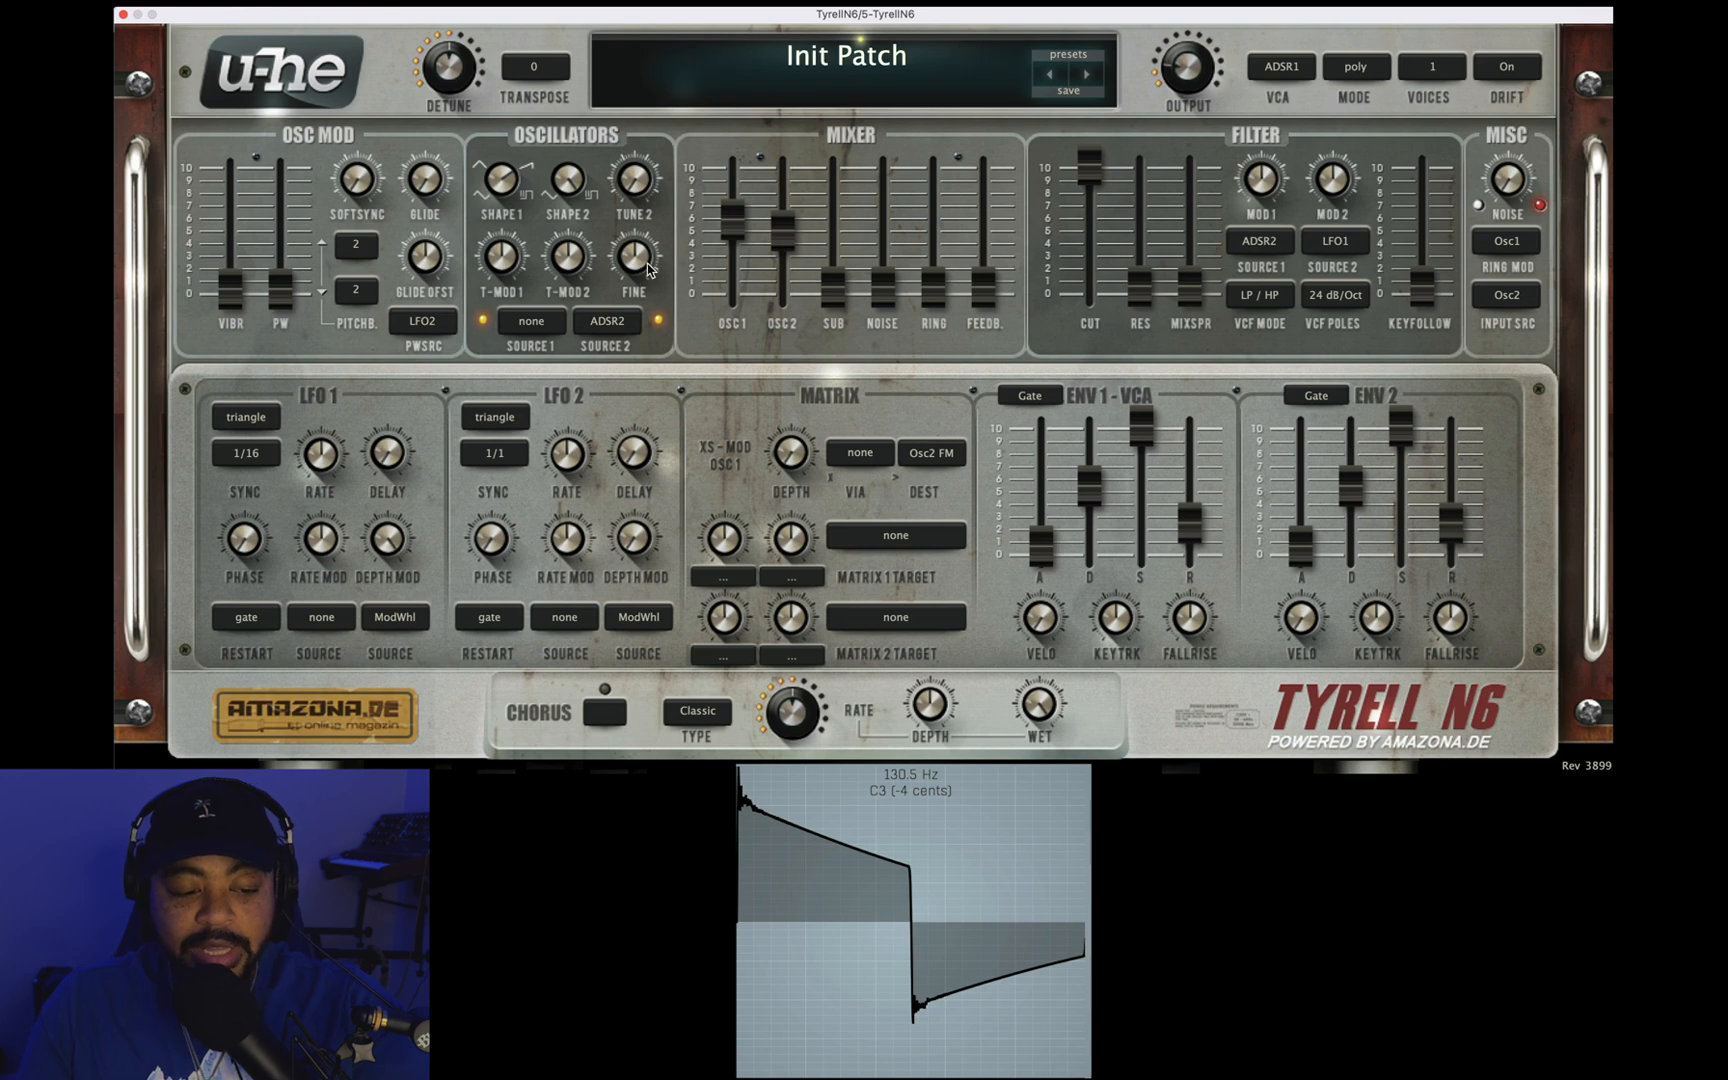
{"action": "left_click_drag", "start_coordinate": [736, 221], "coordinate": [828, 655]}
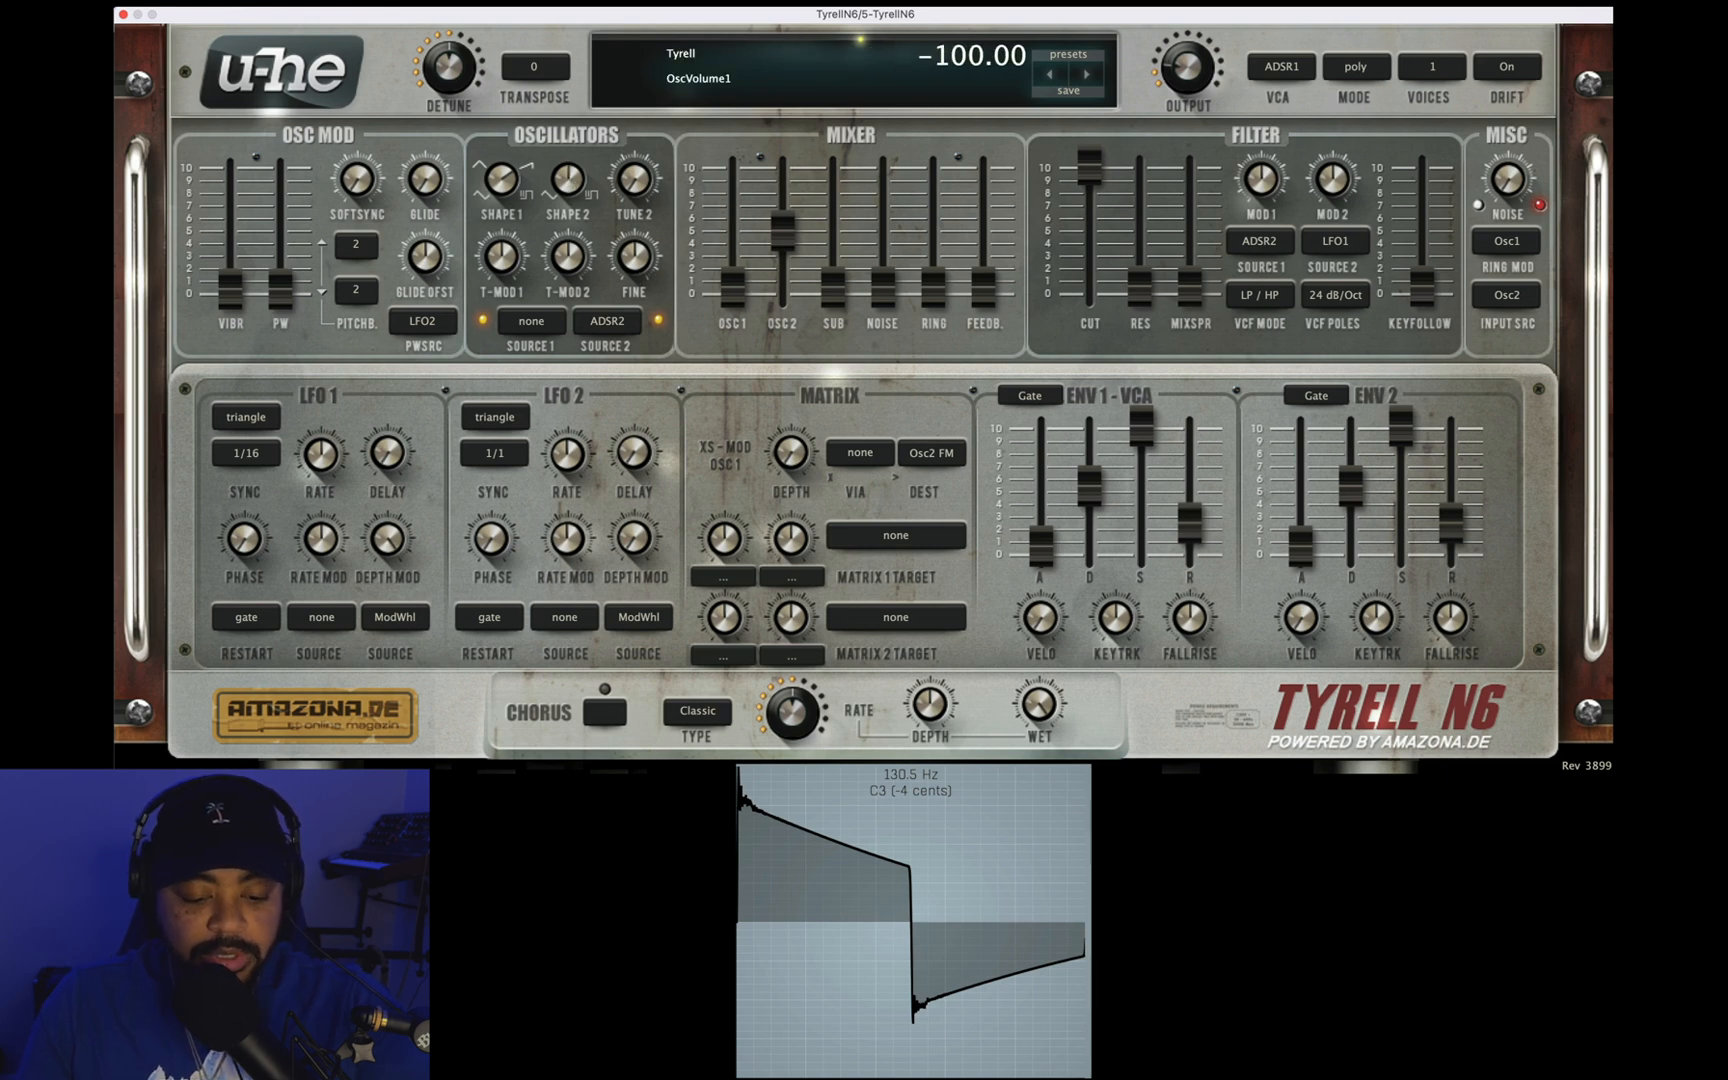
{"action": "left_click", "coordinate": [566, 190]}
{"action": "left_click_drag", "start_coordinate": [566, 192], "coordinate": [569, 396]}
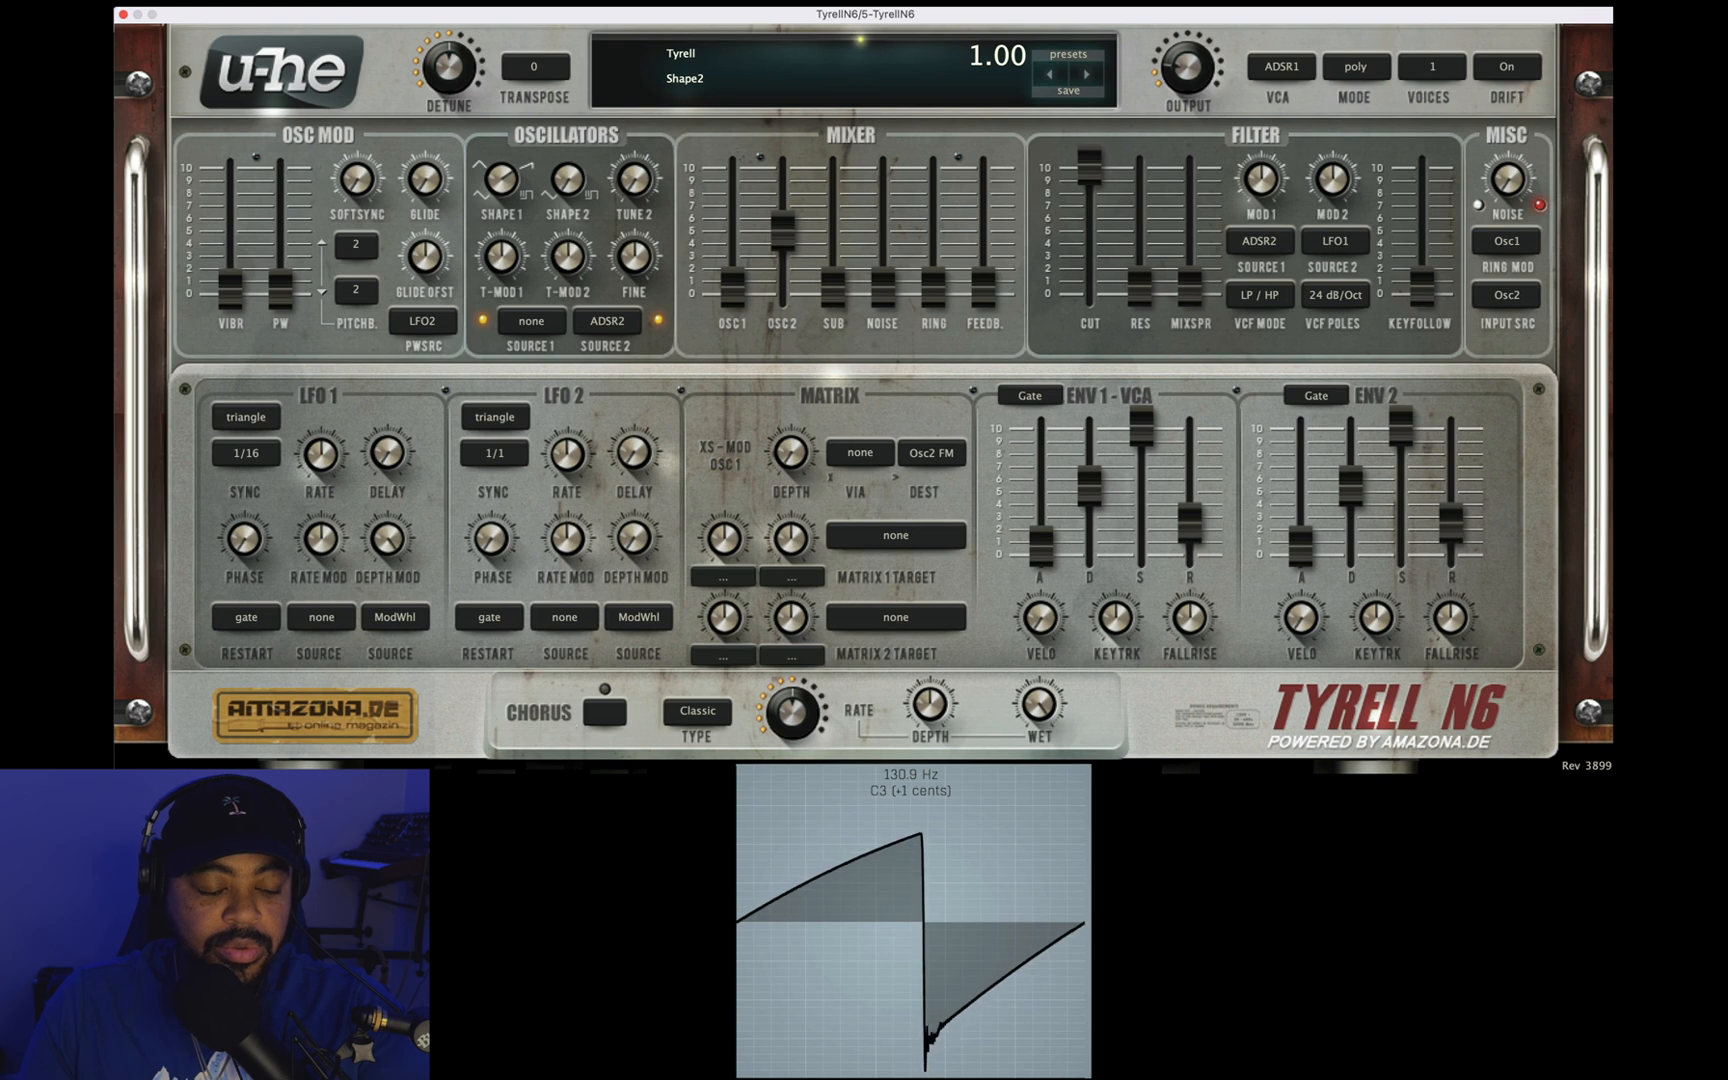
Step: Set Shape 1 to 3.12, blend oscillator 1 back in at about 6 in the mixer, and try the Fine tuning
{"action": "left_click_drag", "start_coordinate": [513, 190], "coordinate": [515, 188]}
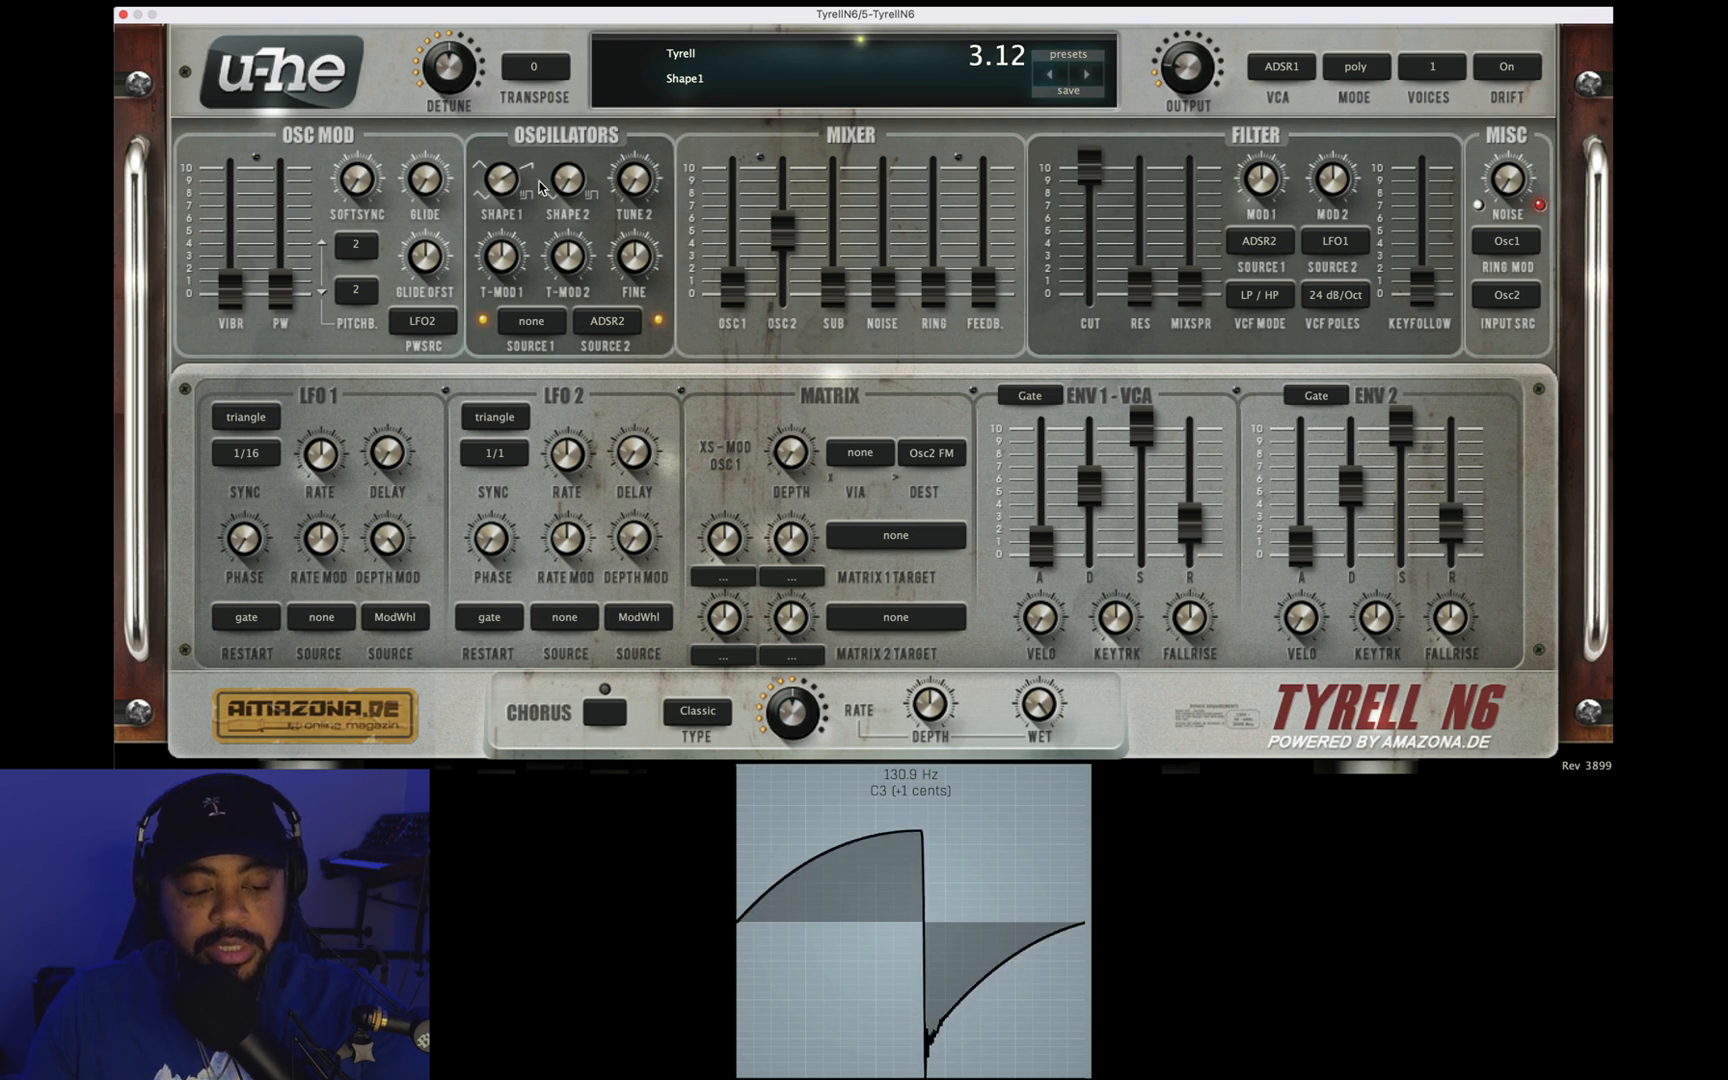
{"action": "left_click_drag", "start_coordinate": [732, 288], "coordinate": [726, 70]}
{"action": "left_click_drag", "start_coordinate": [733, 198], "coordinate": [732, 218]}
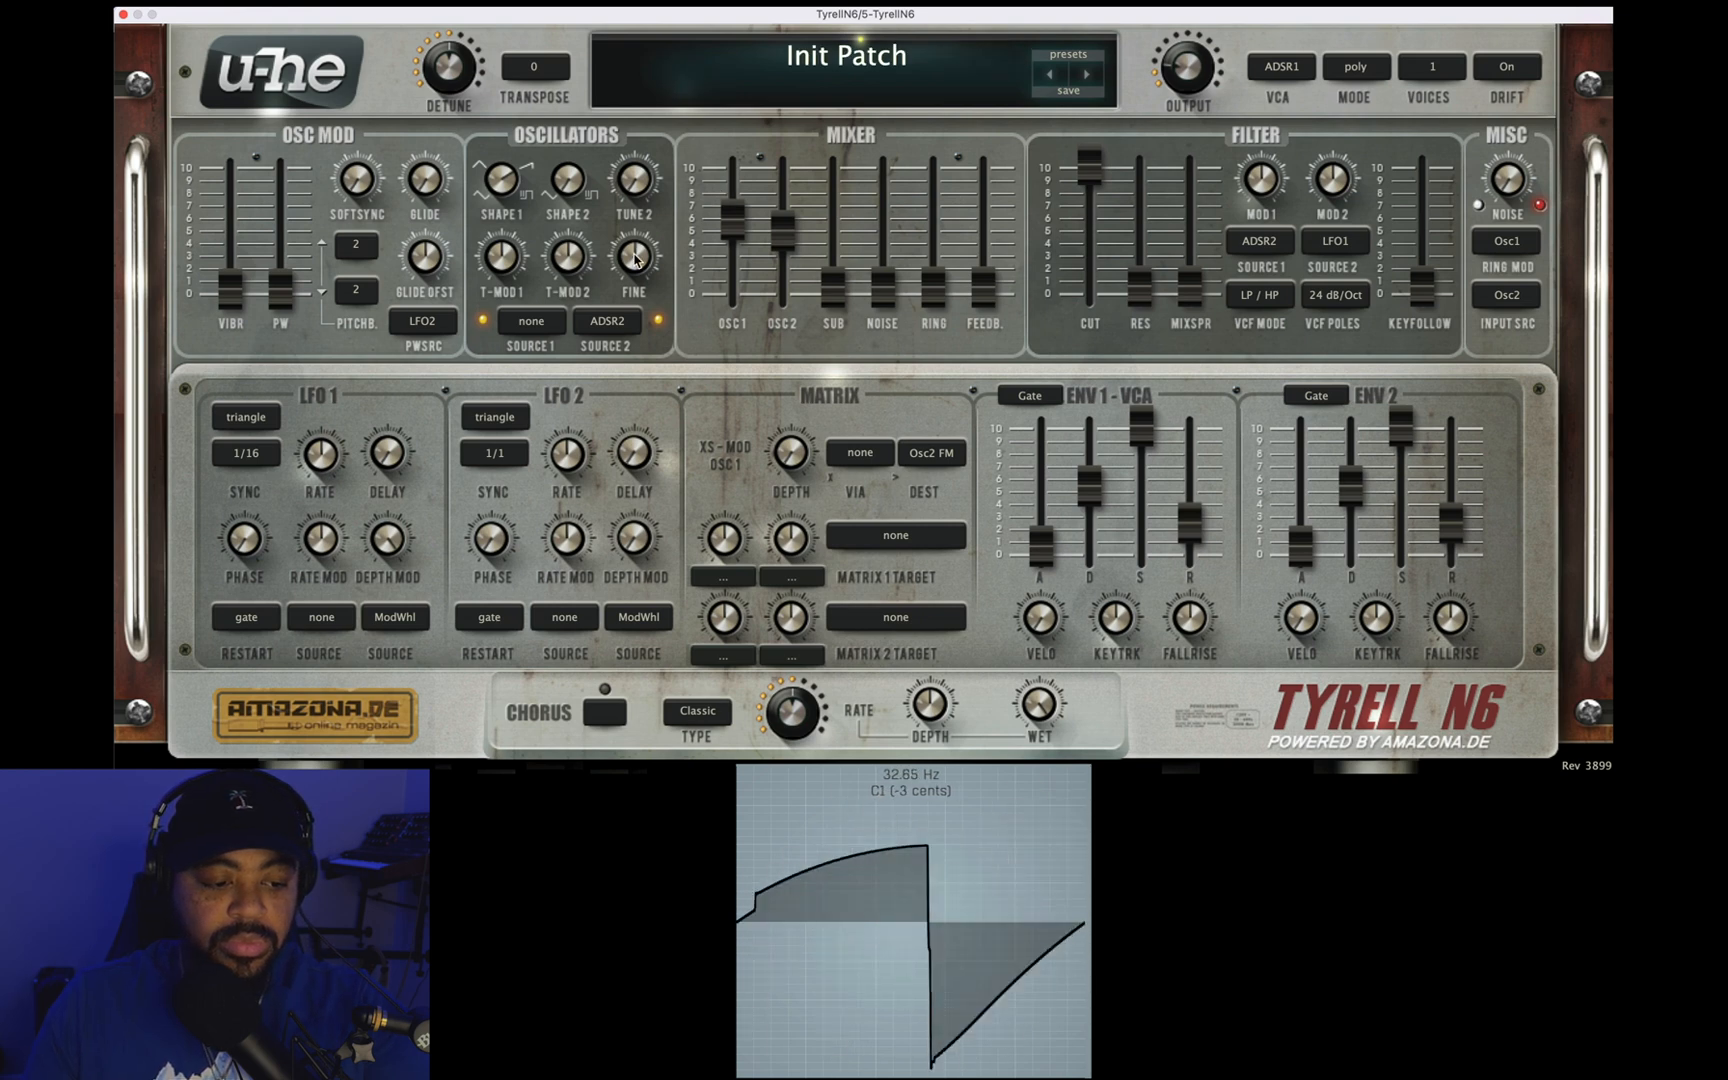
{"action": "left_click_drag", "start_coordinate": [634, 258], "coordinate": [631, 242]}
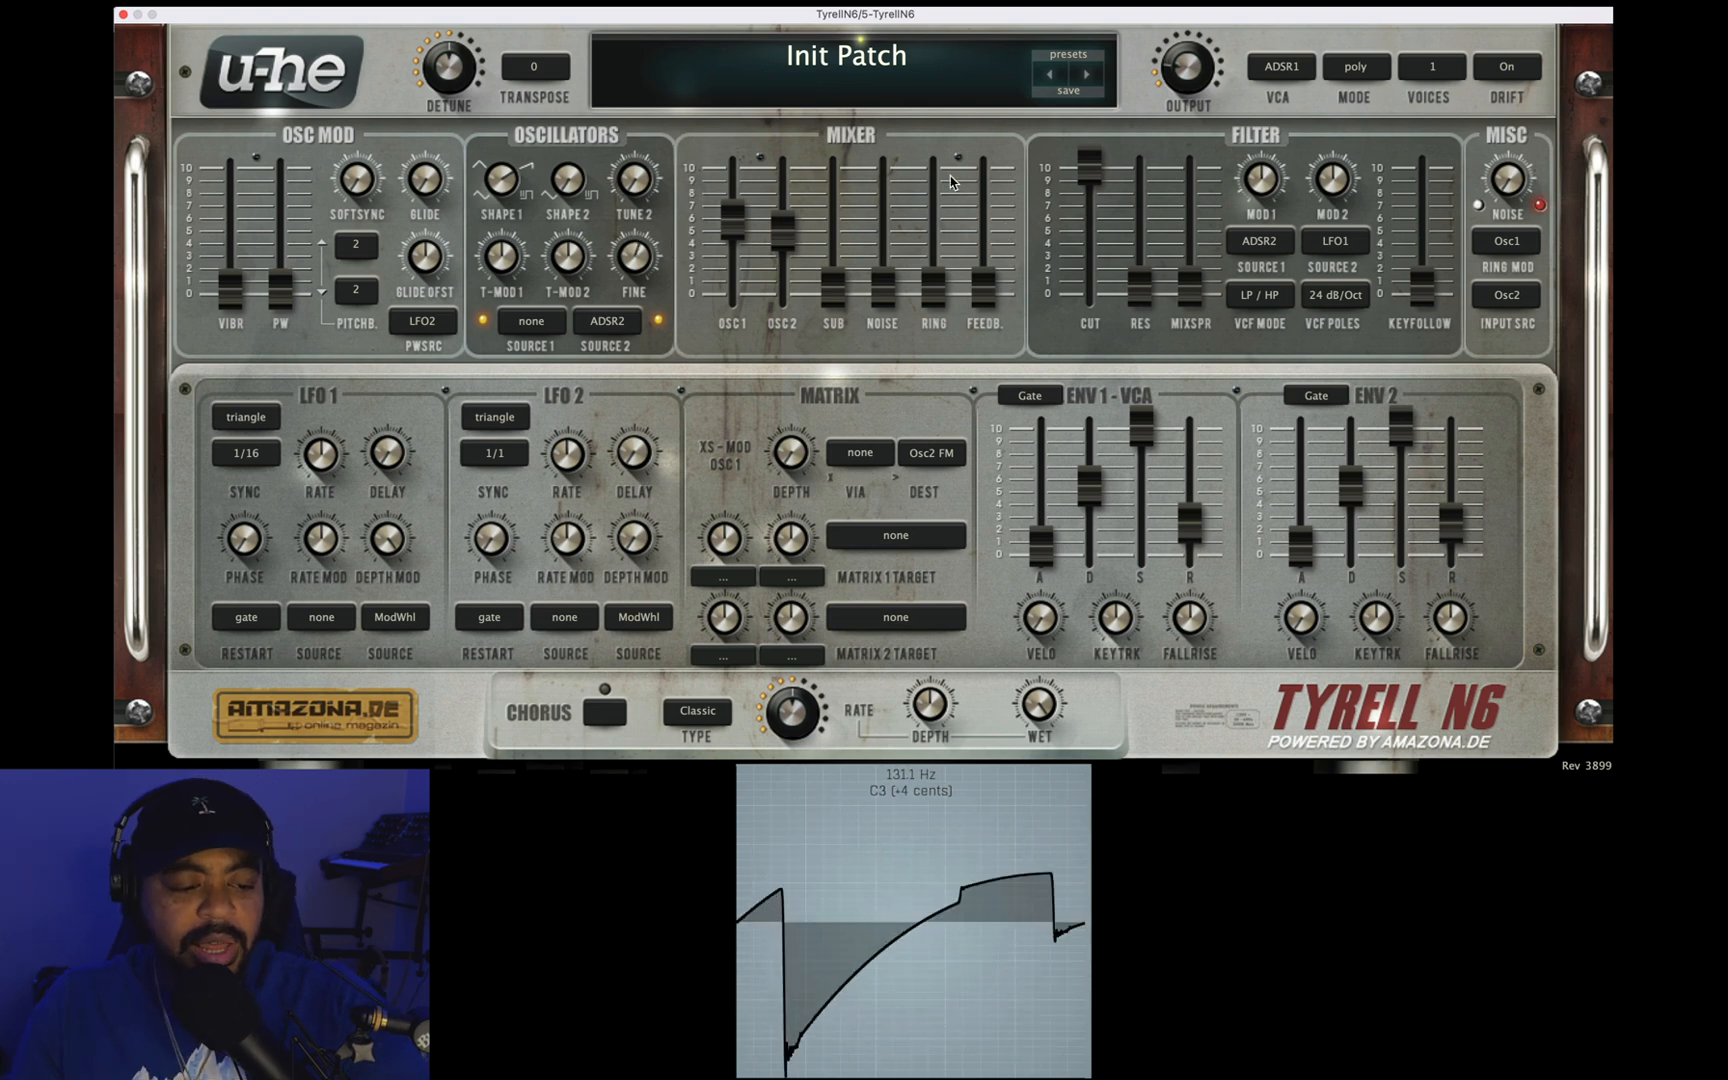
Step: Set Shape 1 to 4.00 and pull oscillator 2's mixer level fully down
{"action": "left_click", "coordinate": [497, 181]}
{"action": "left_click_drag", "start_coordinate": [497, 181], "coordinate": [497, 172]}
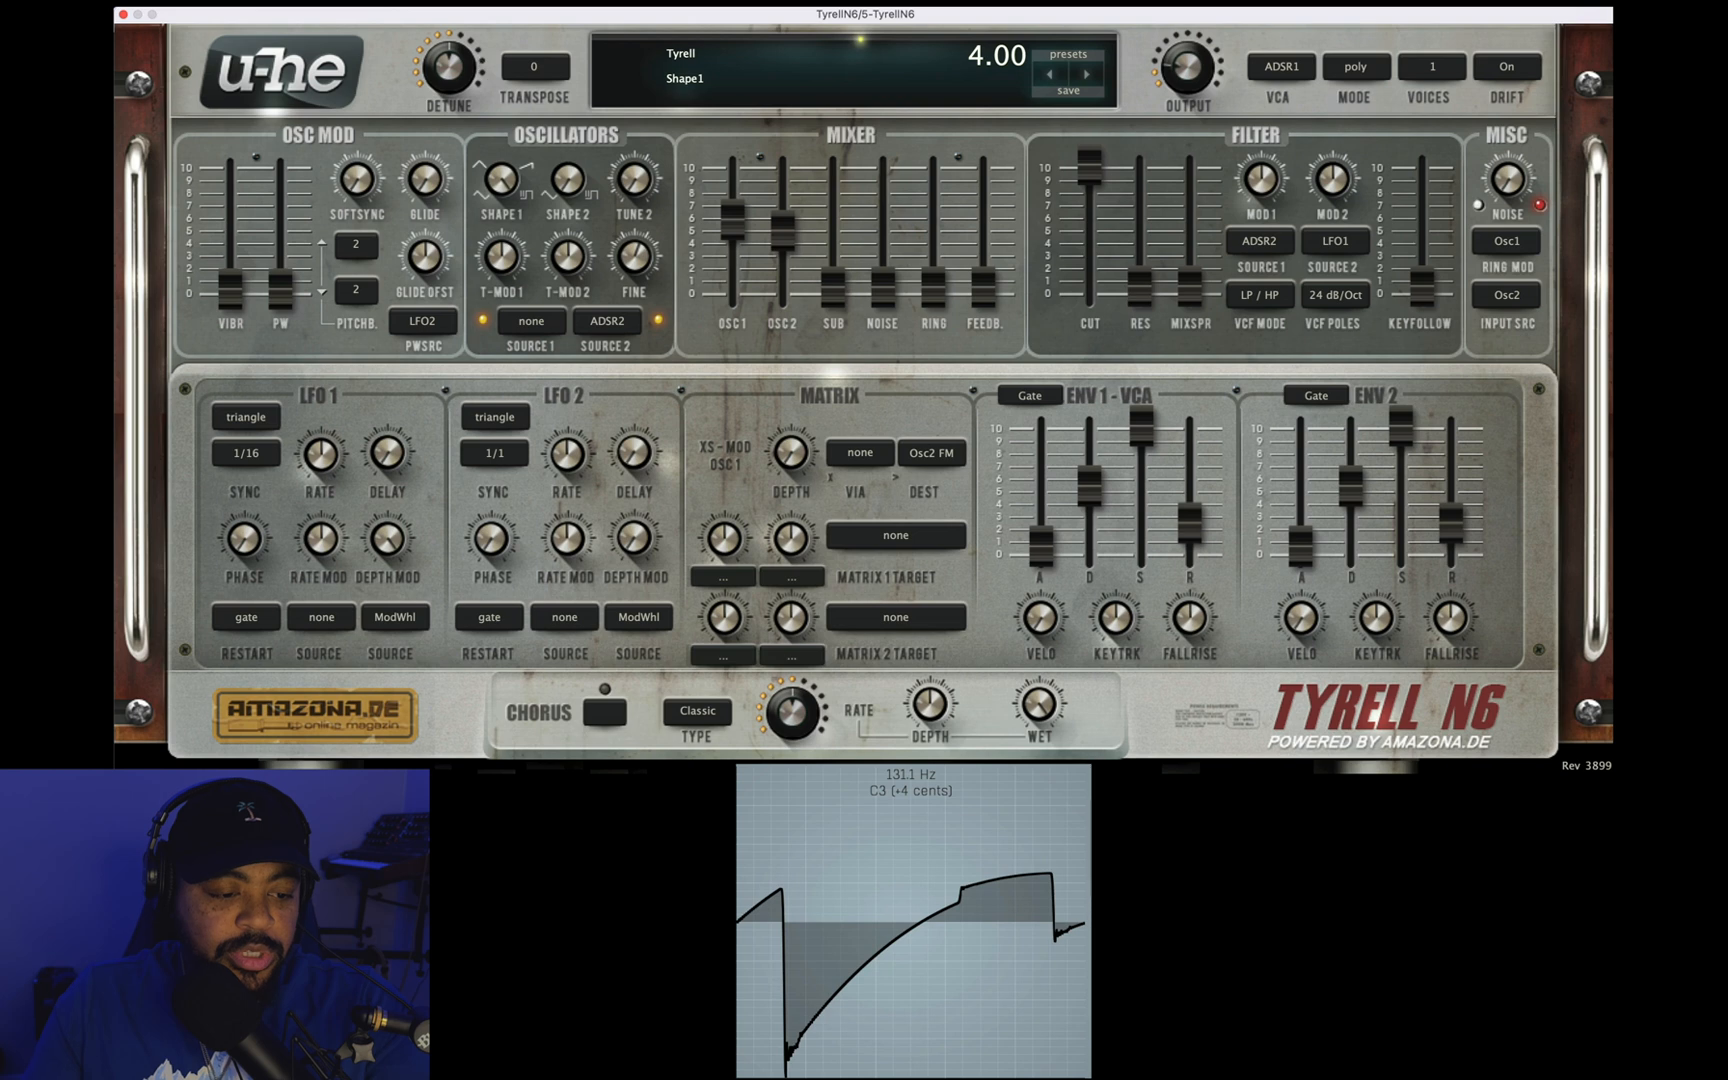
{"action": "left_click", "coordinate": [571, 189]}
{"action": "left_click_drag", "start_coordinate": [782, 231], "coordinate": [782, 533]}
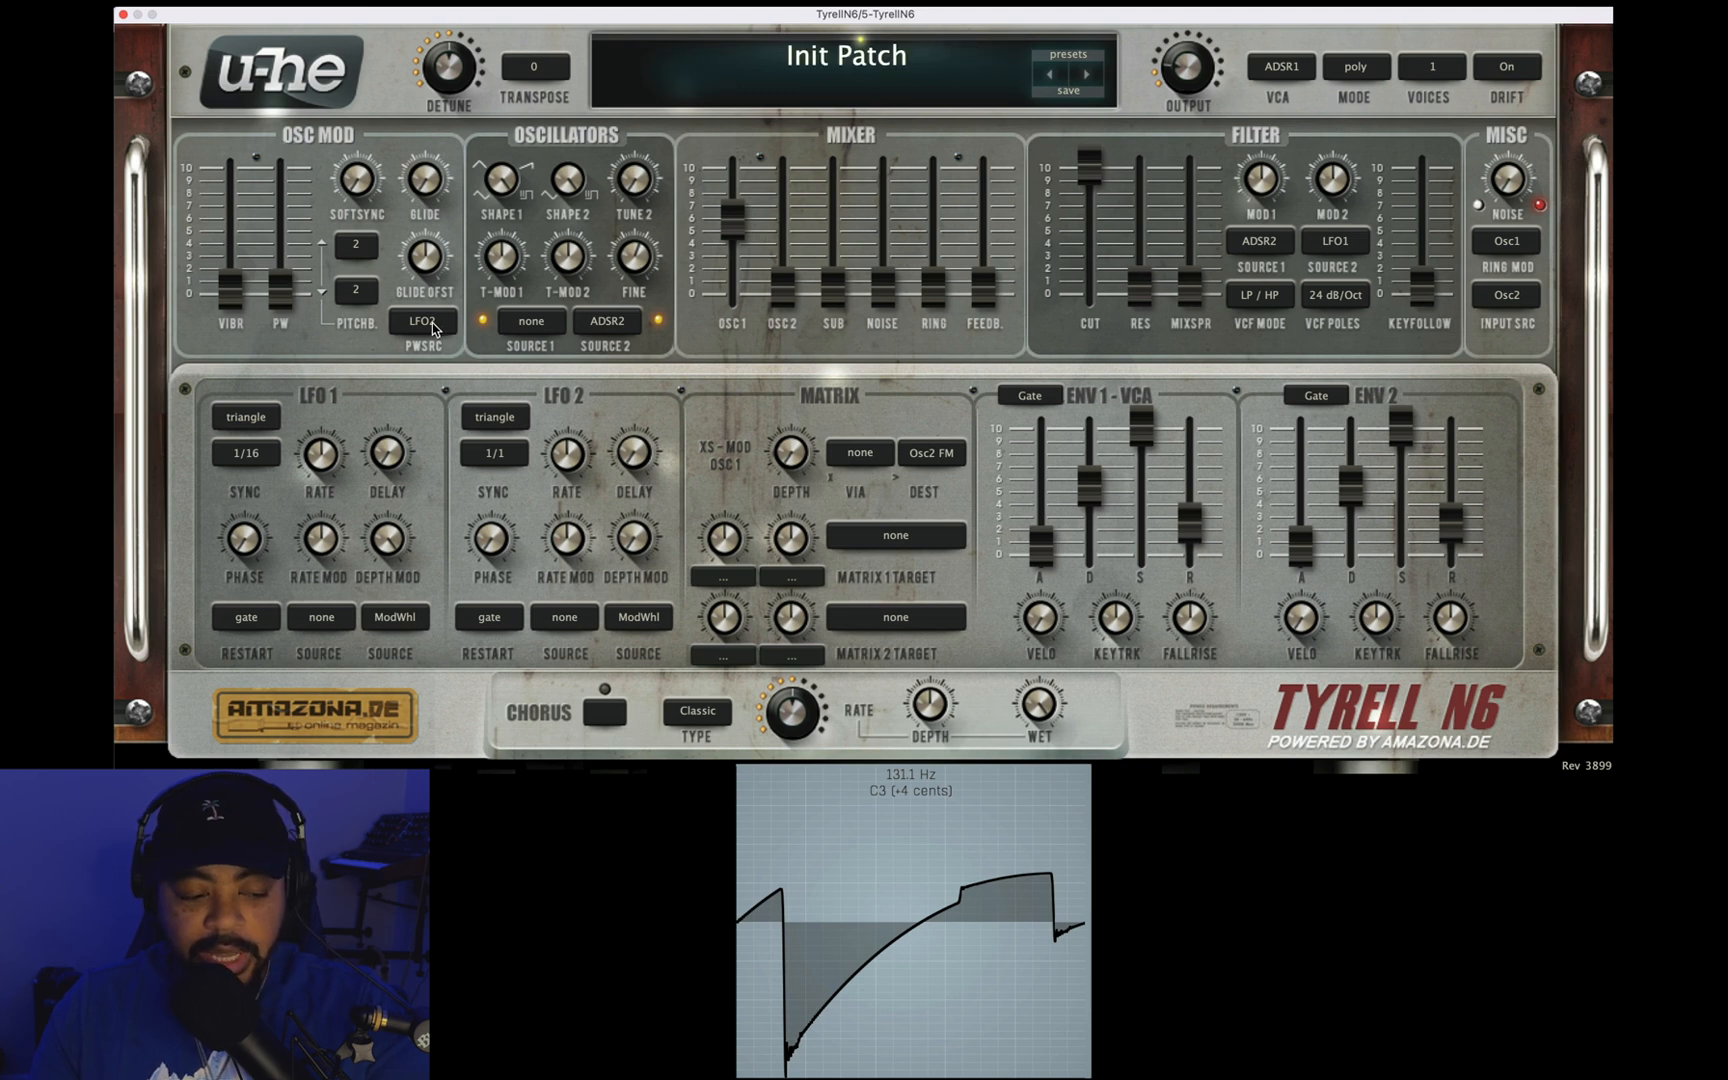
Step: Raise the oscillator pulse-width modulation depth to 49.60 with LFO2 as its source
{"action": "left_click", "coordinate": [277, 292]}
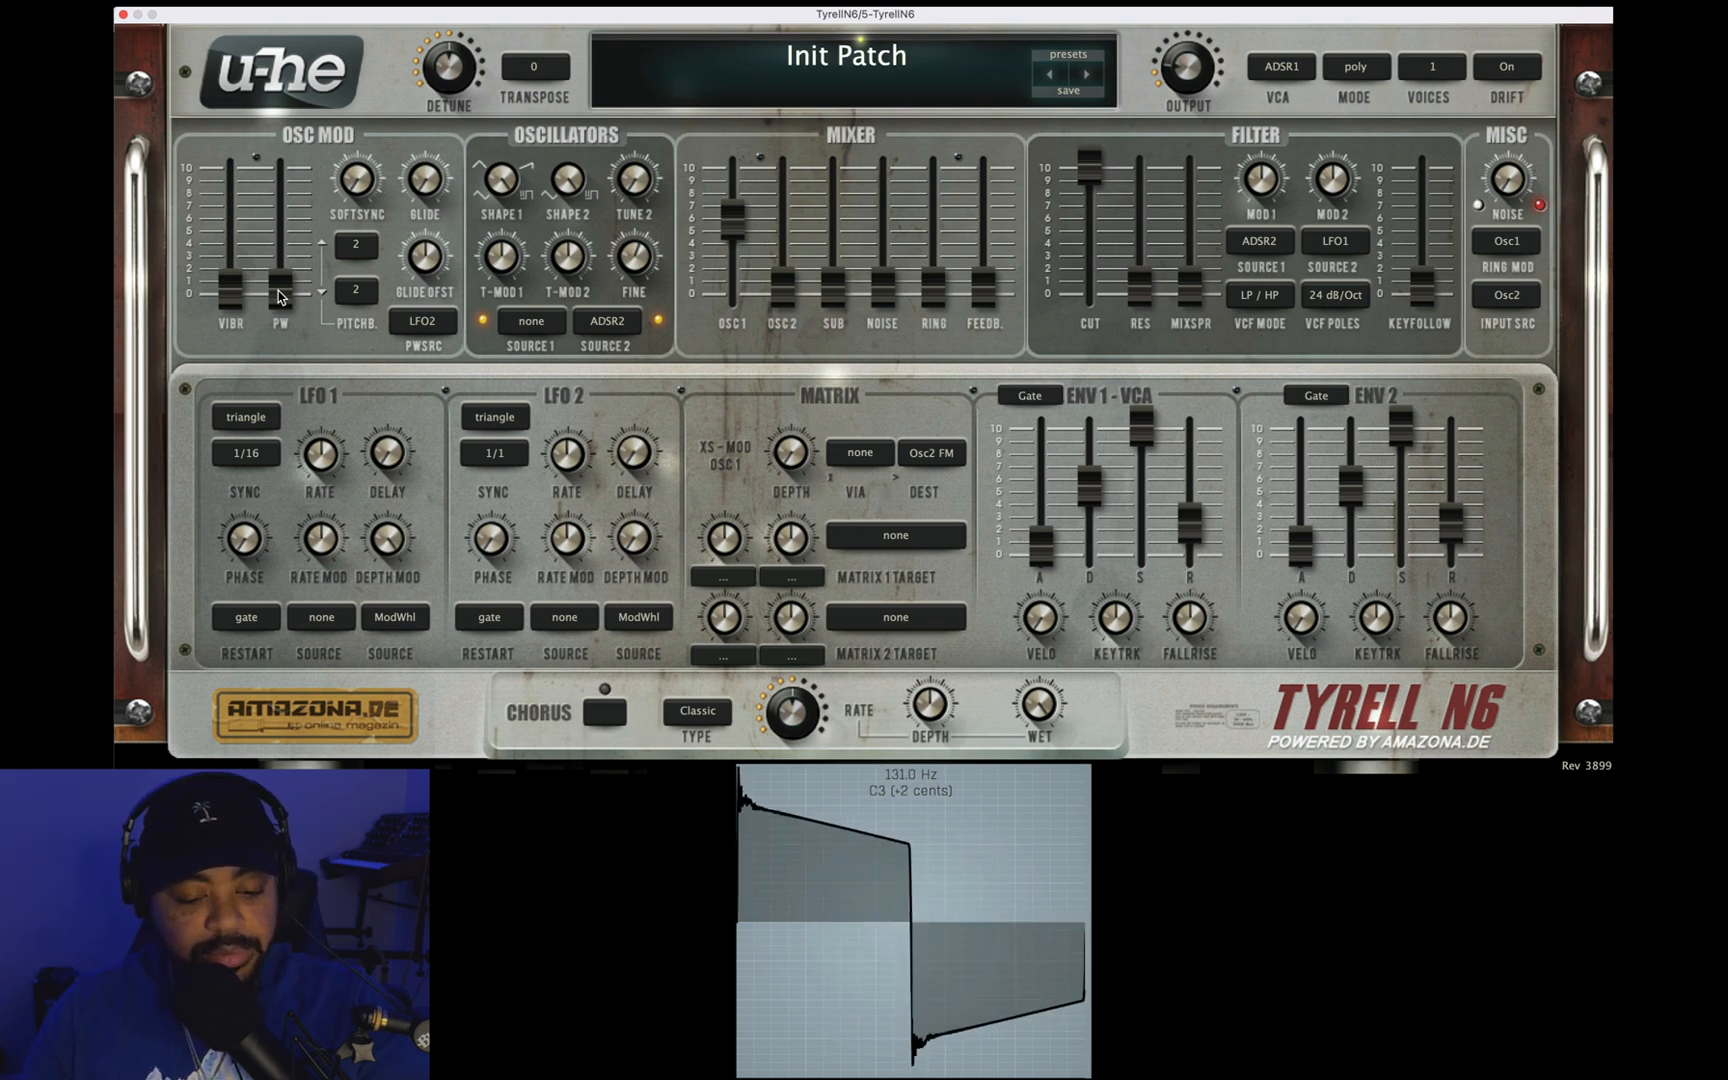
{"action": "left_click_drag", "start_coordinate": [279, 296], "coordinate": [378, 1]}
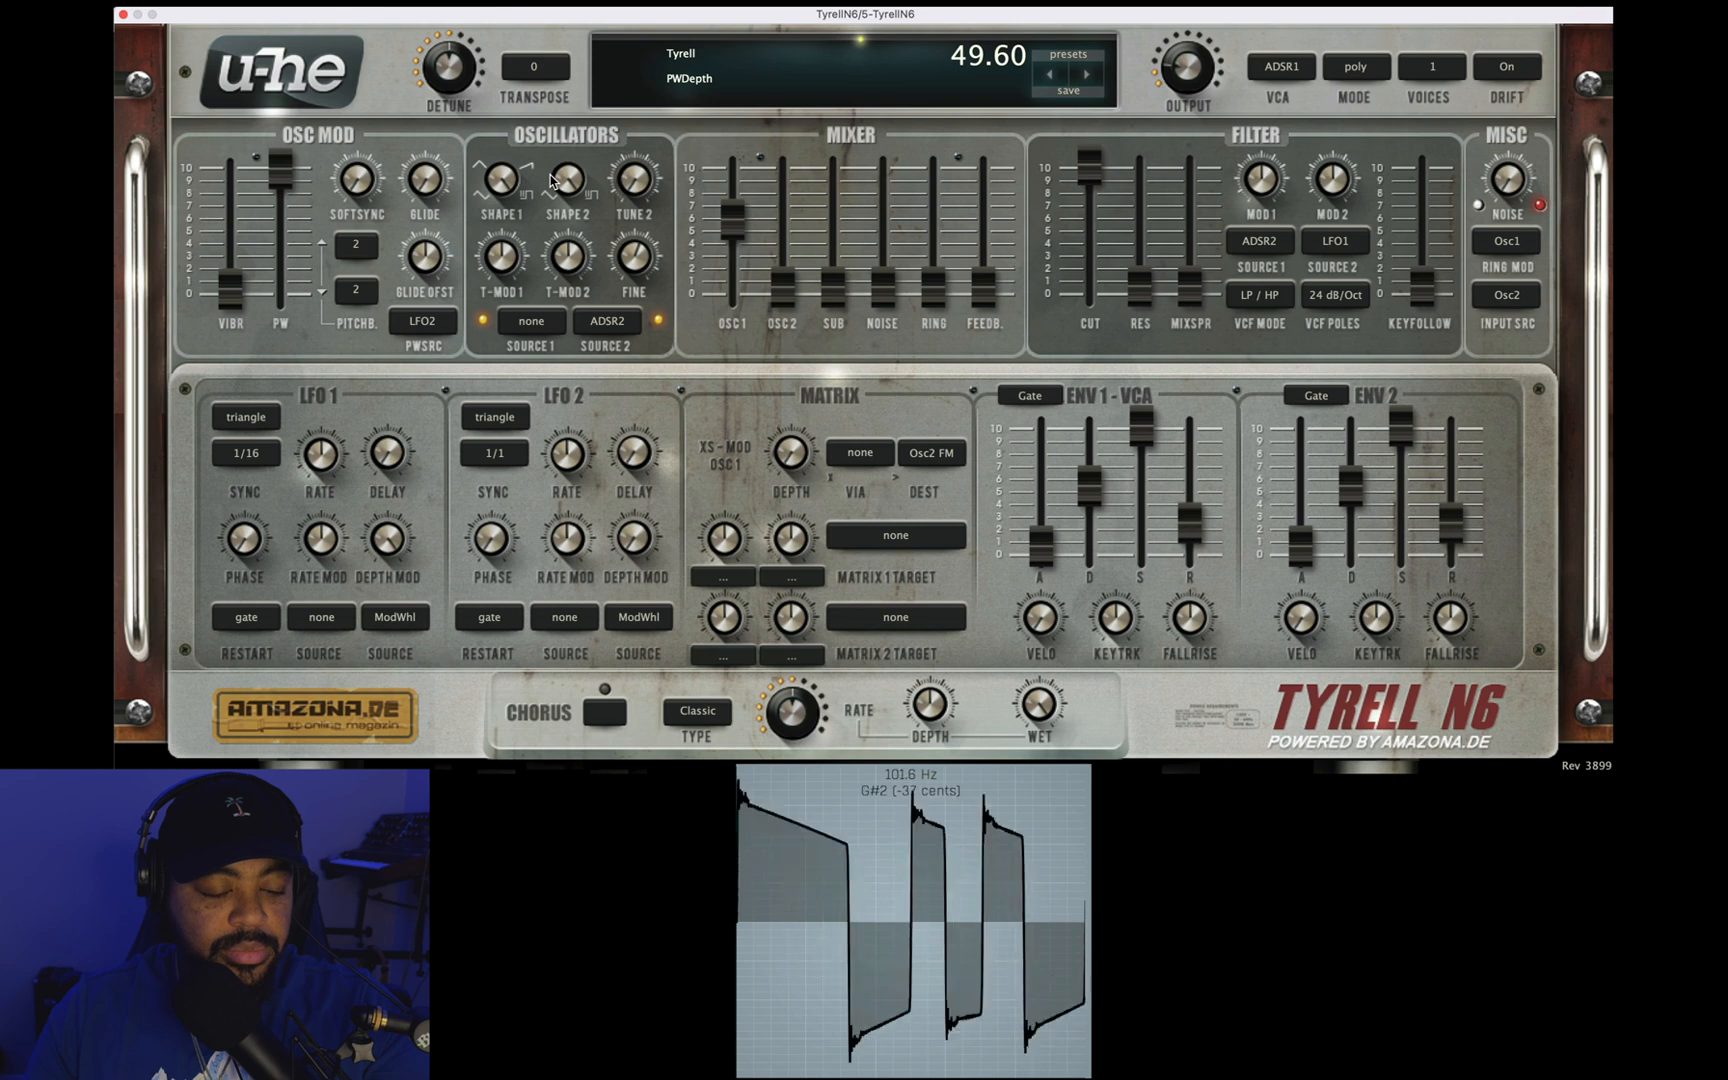
Step: Raise oscillator 2 to about 3 in the mixer and set LFO 2's waveform to sine
{"action": "left_click_drag", "start_coordinate": [783, 287], "coordinate": [726, 230]}
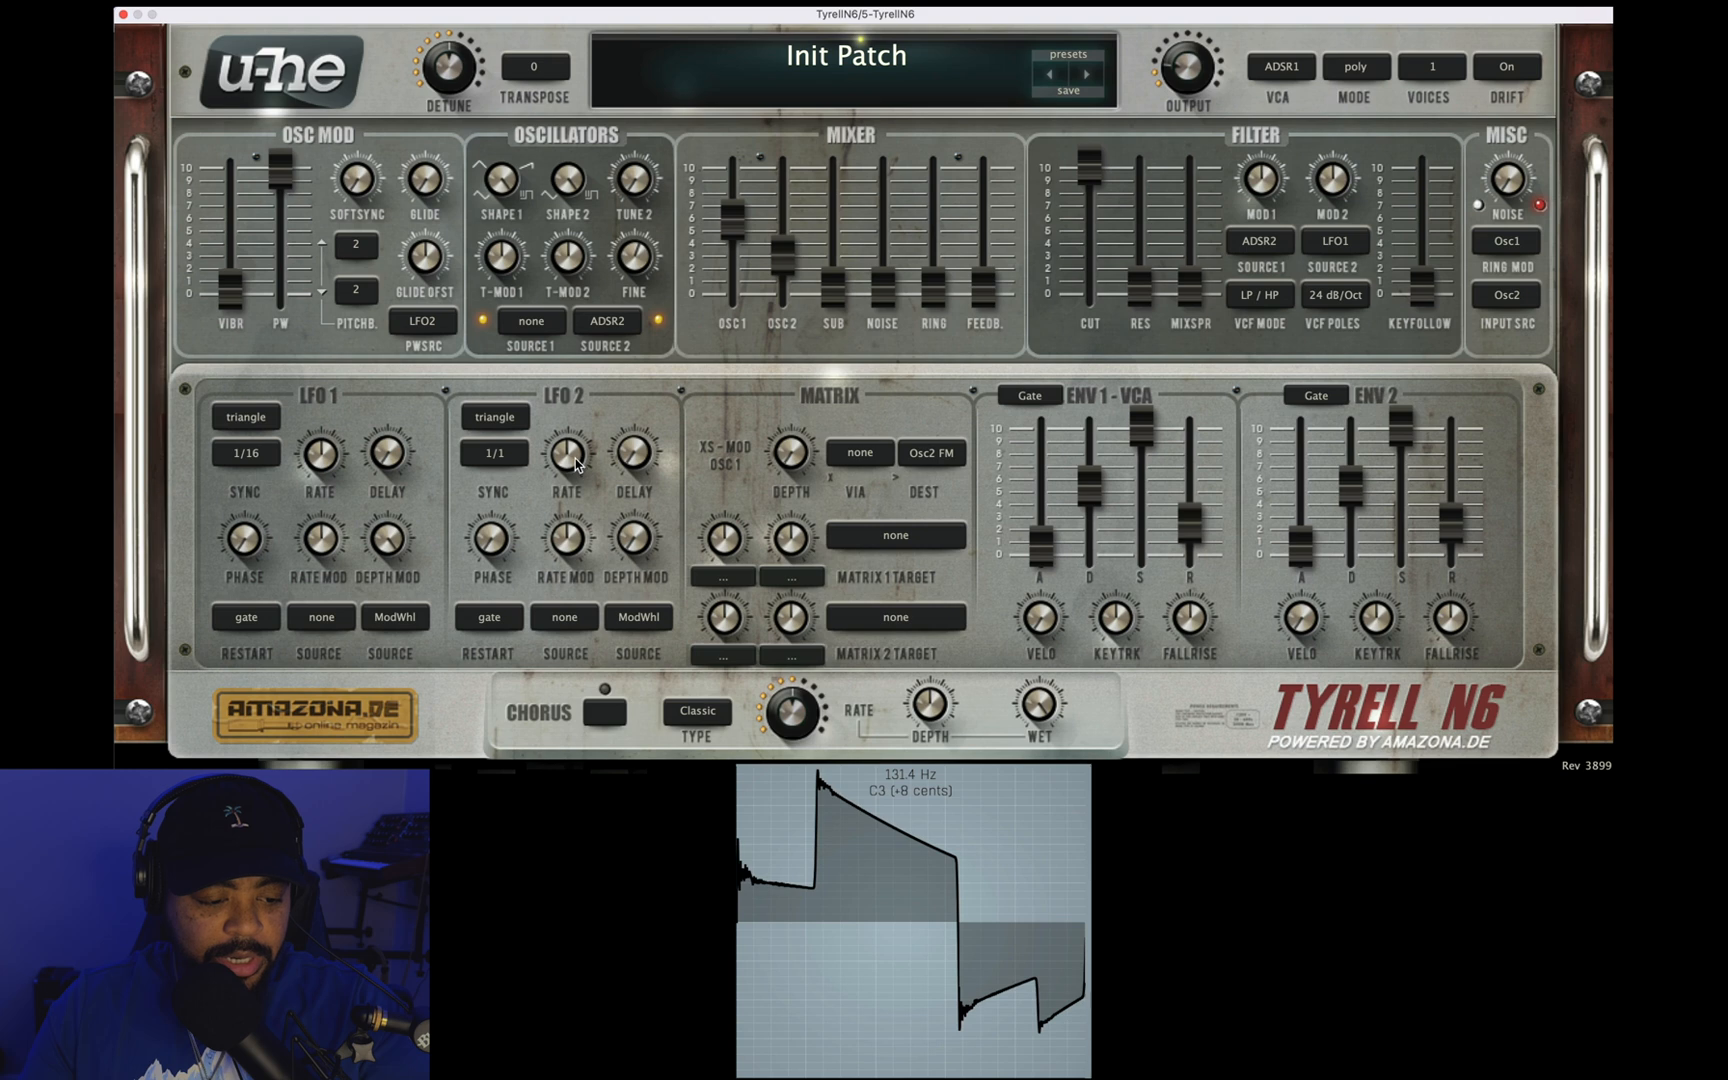
{"action": "left_click", "coordinate": [510, 420]}
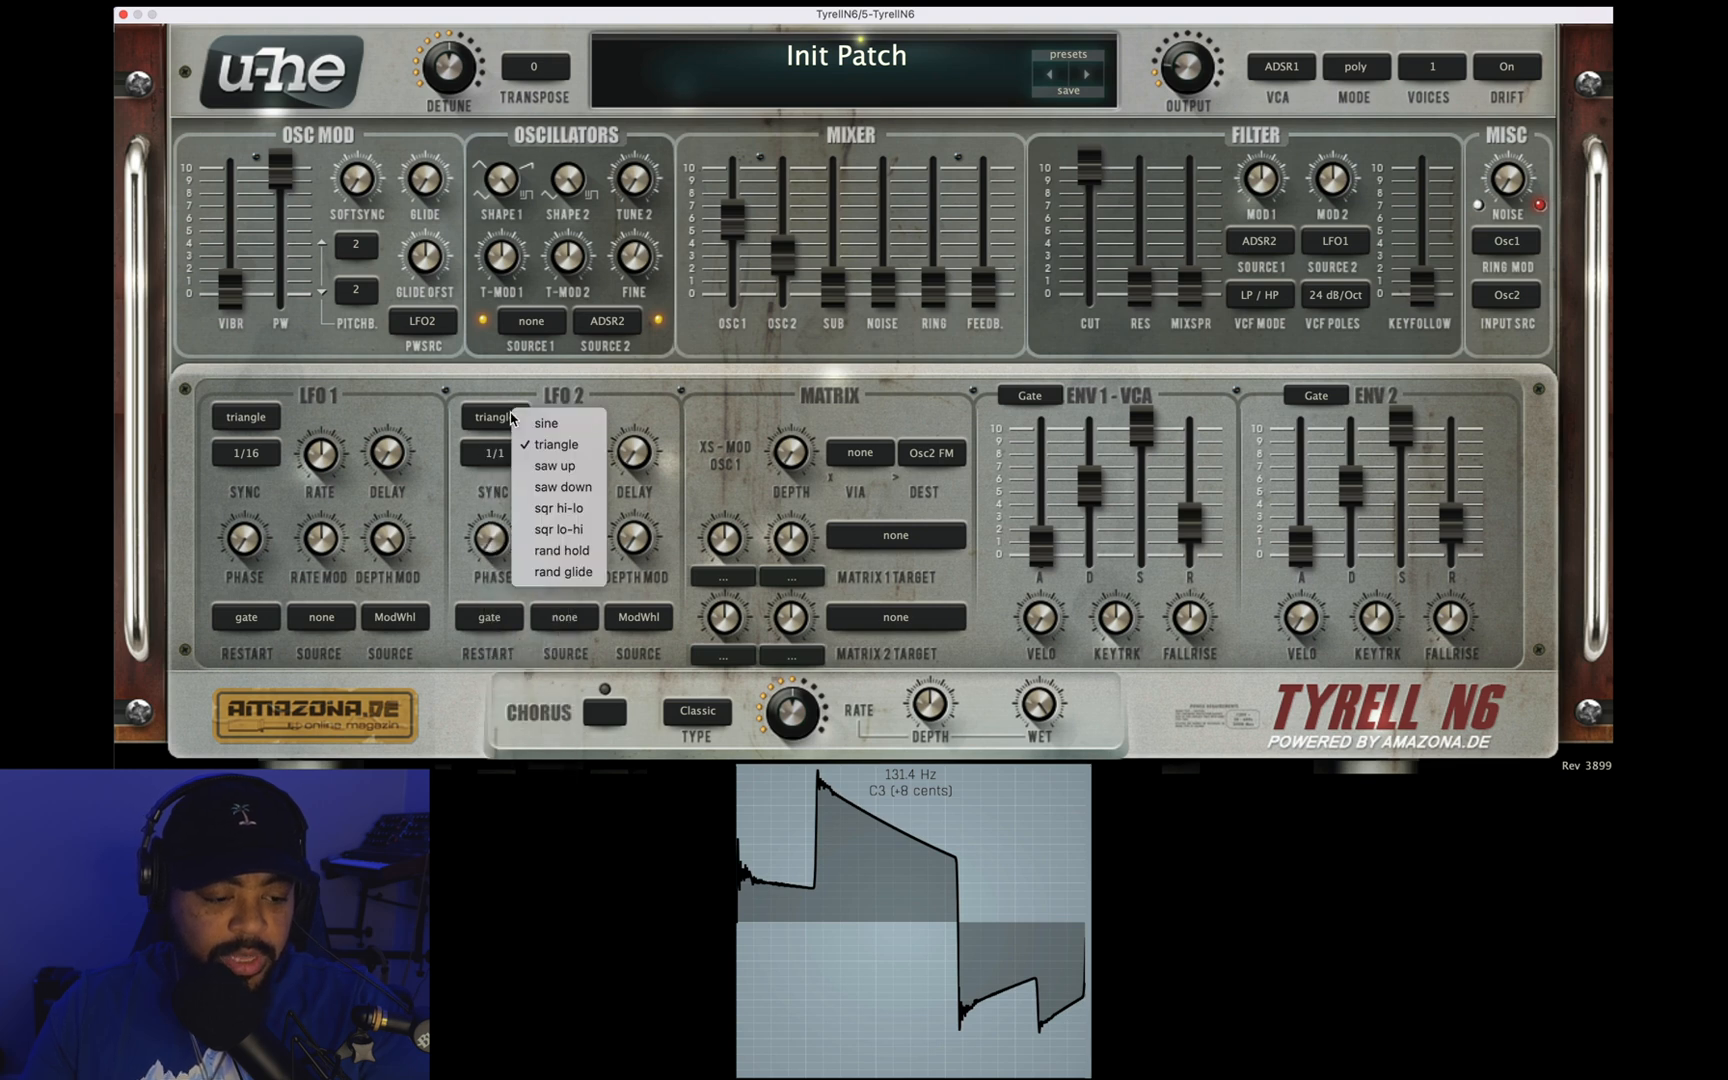
{"action": "left_click", "coordinate": [525, 424]}
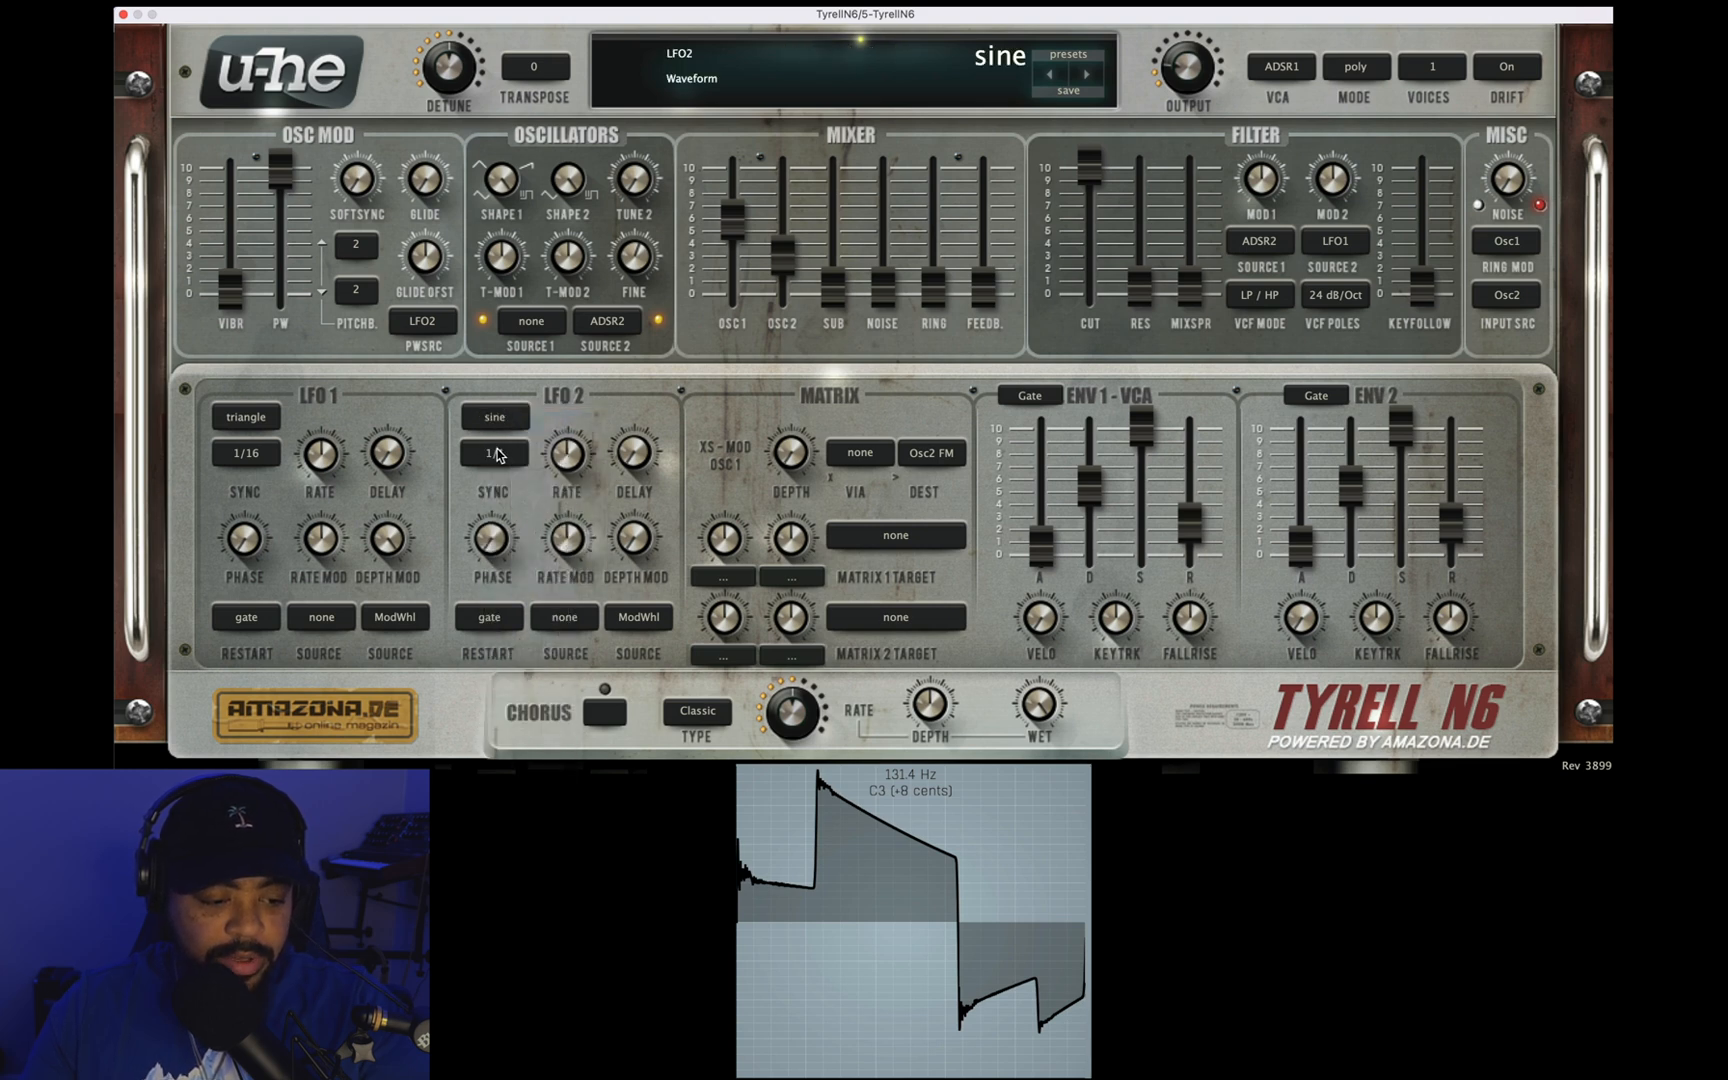
Step: Set LFO 2's sync rate to 2/1 and its restart mode to sync
{"action": "left_click", "coordinate": [495, 454]}
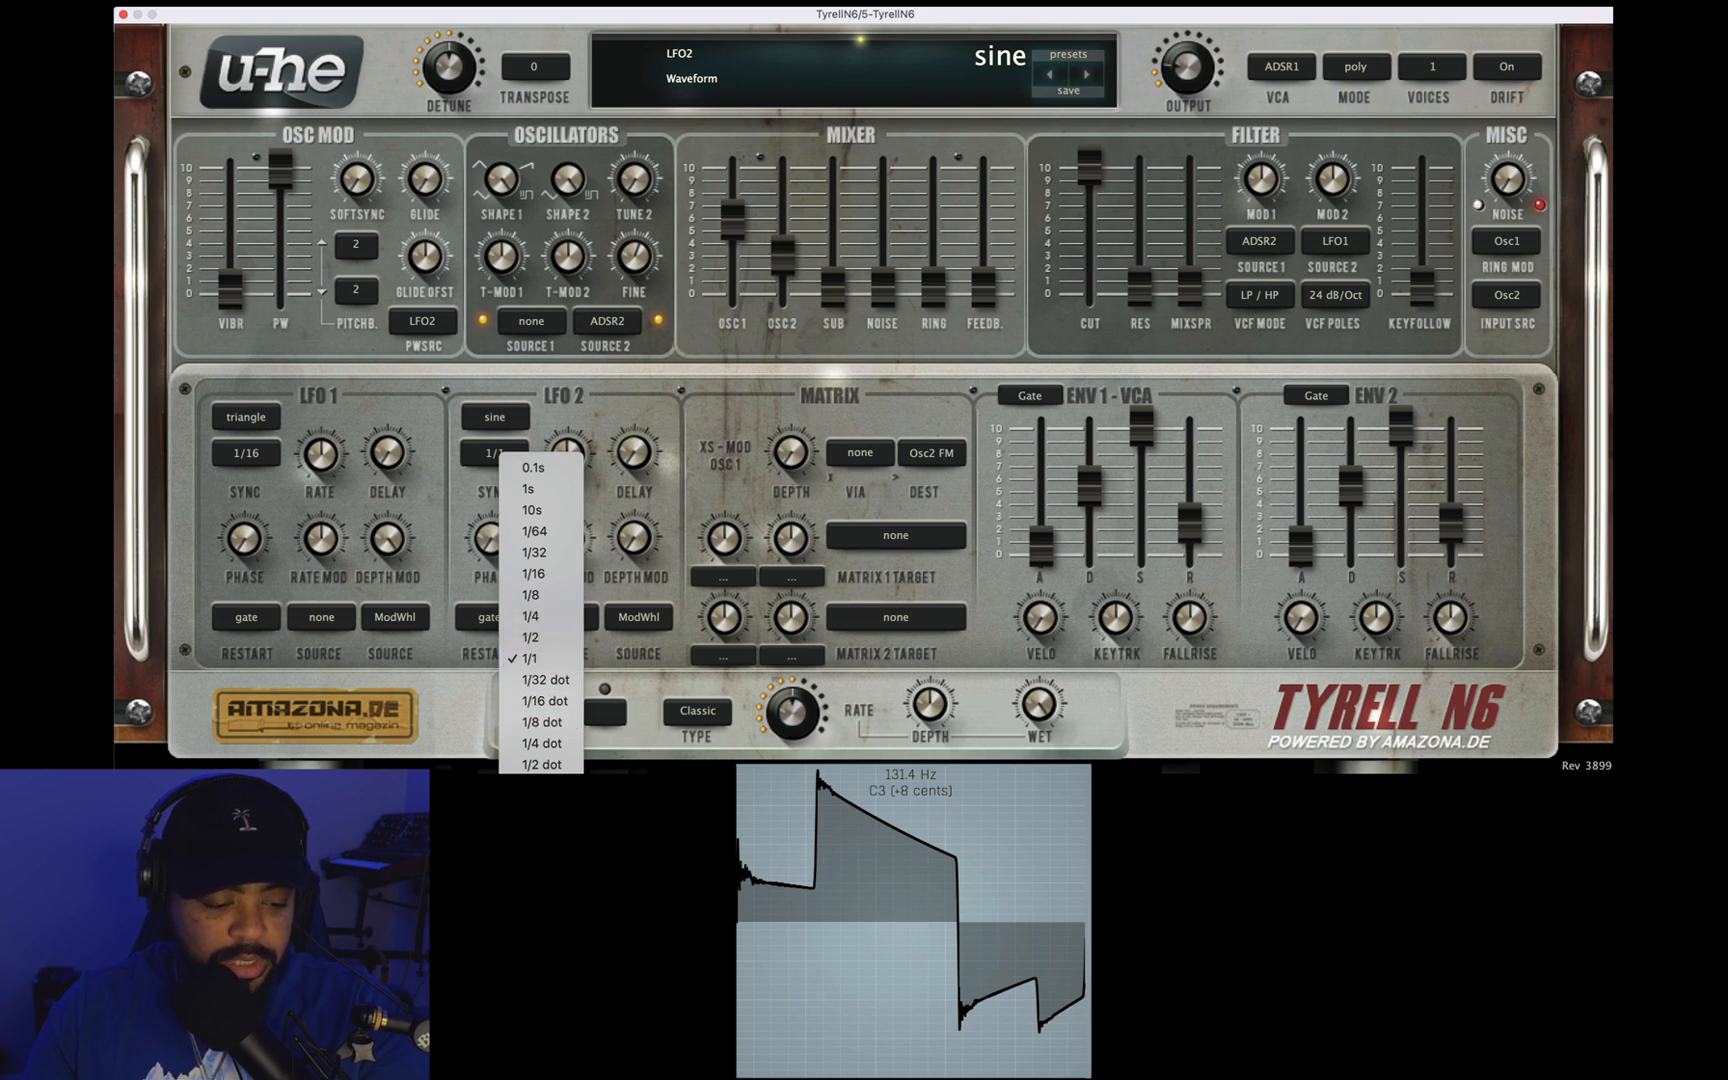
{"action": "left_click", "coordinate": [535, 892]}
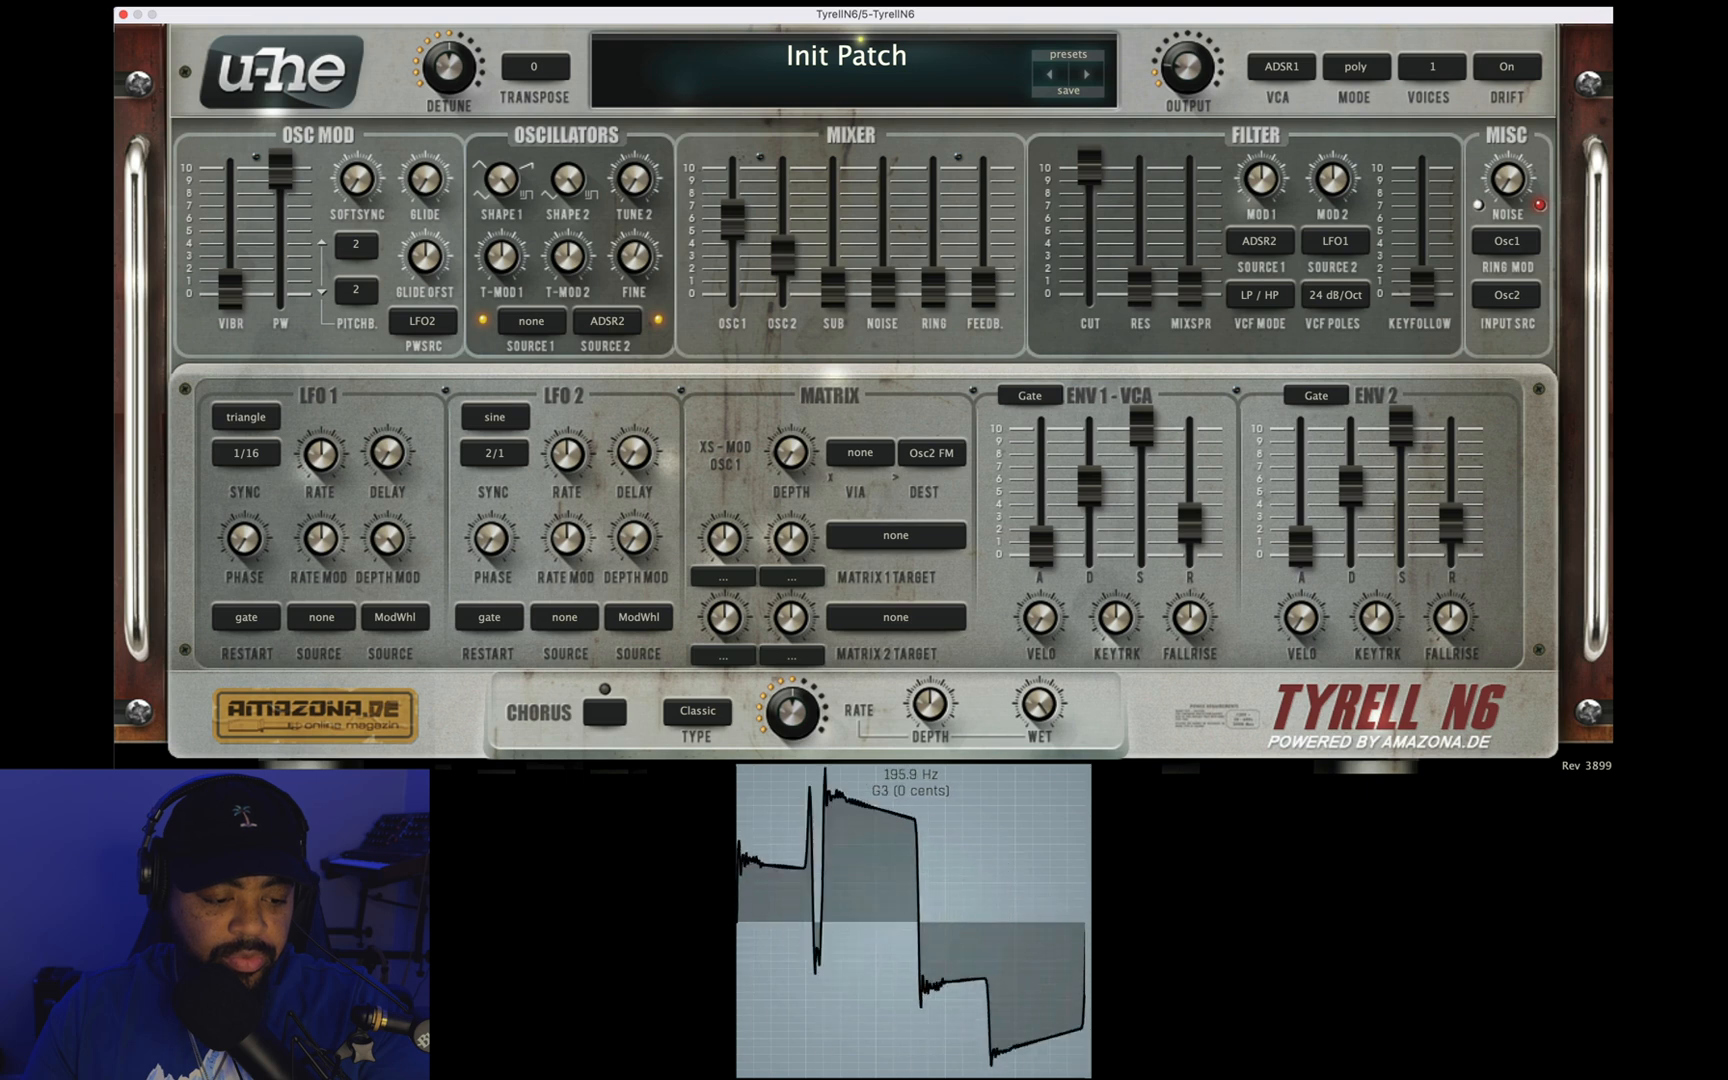
{"action": "left_click", "coordinate": [486, 618]}
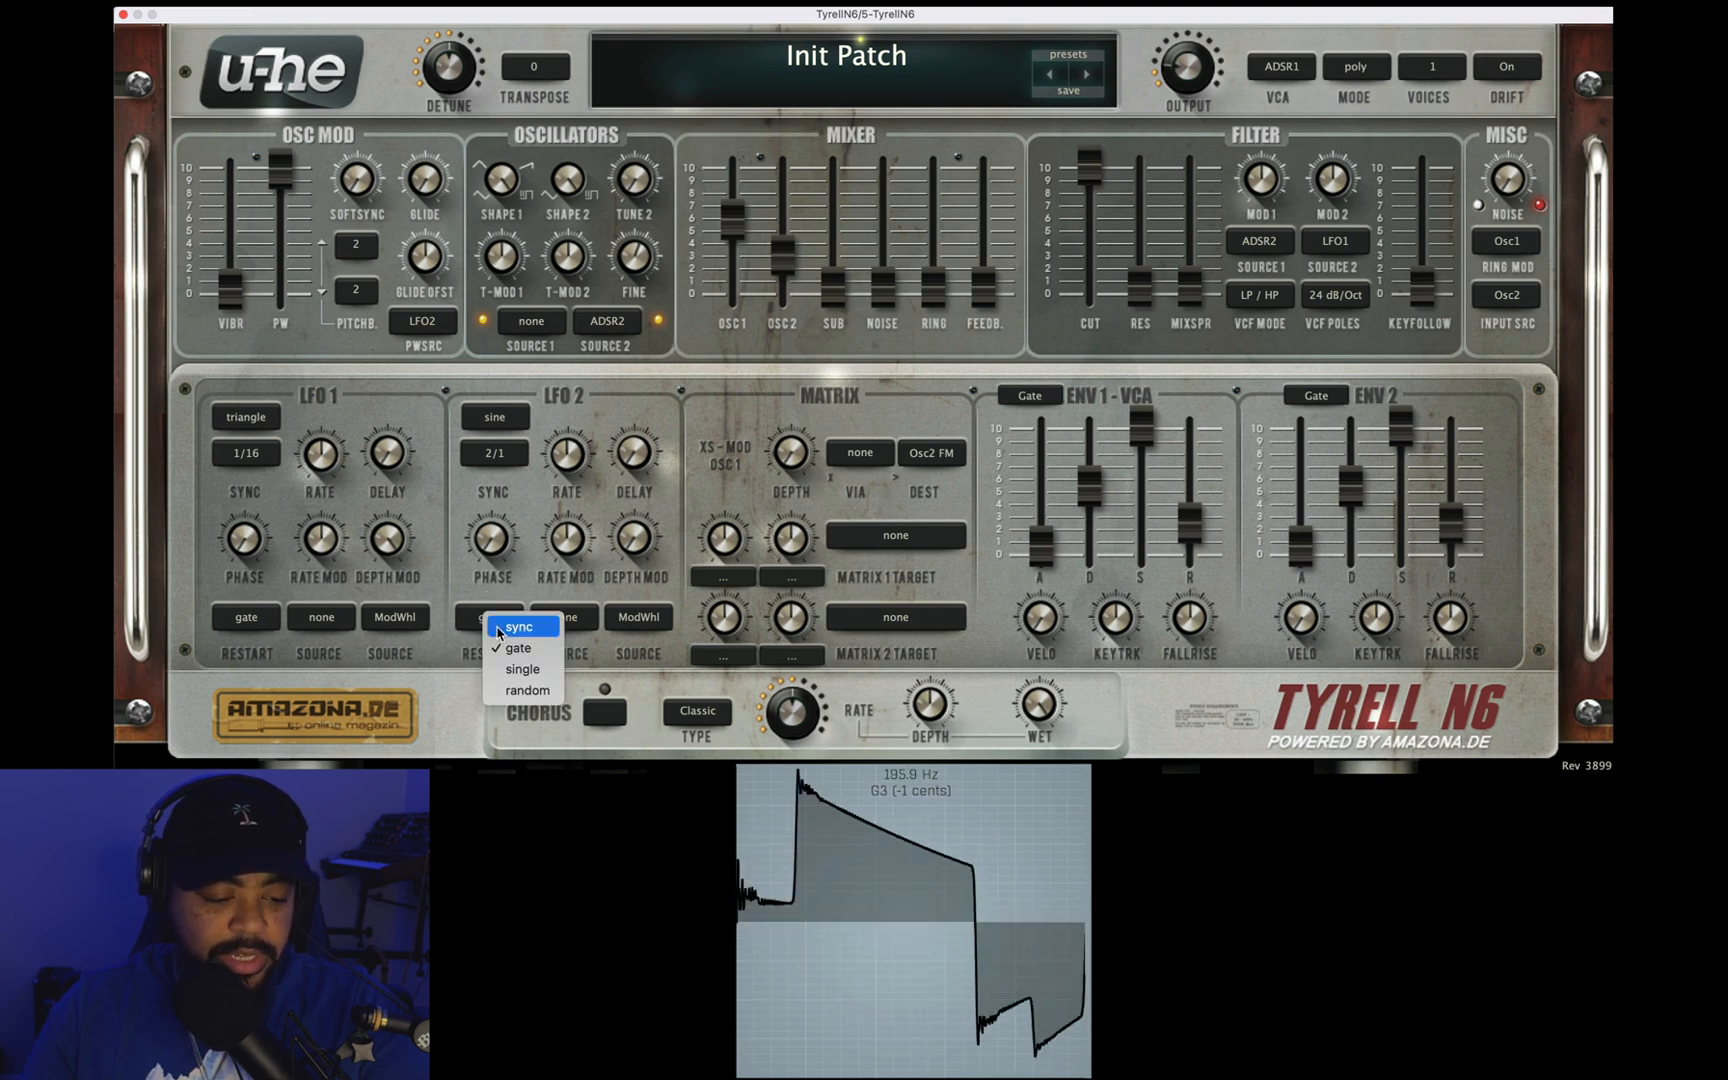
{"action": "left_click", "coordinate": [497, 627]}
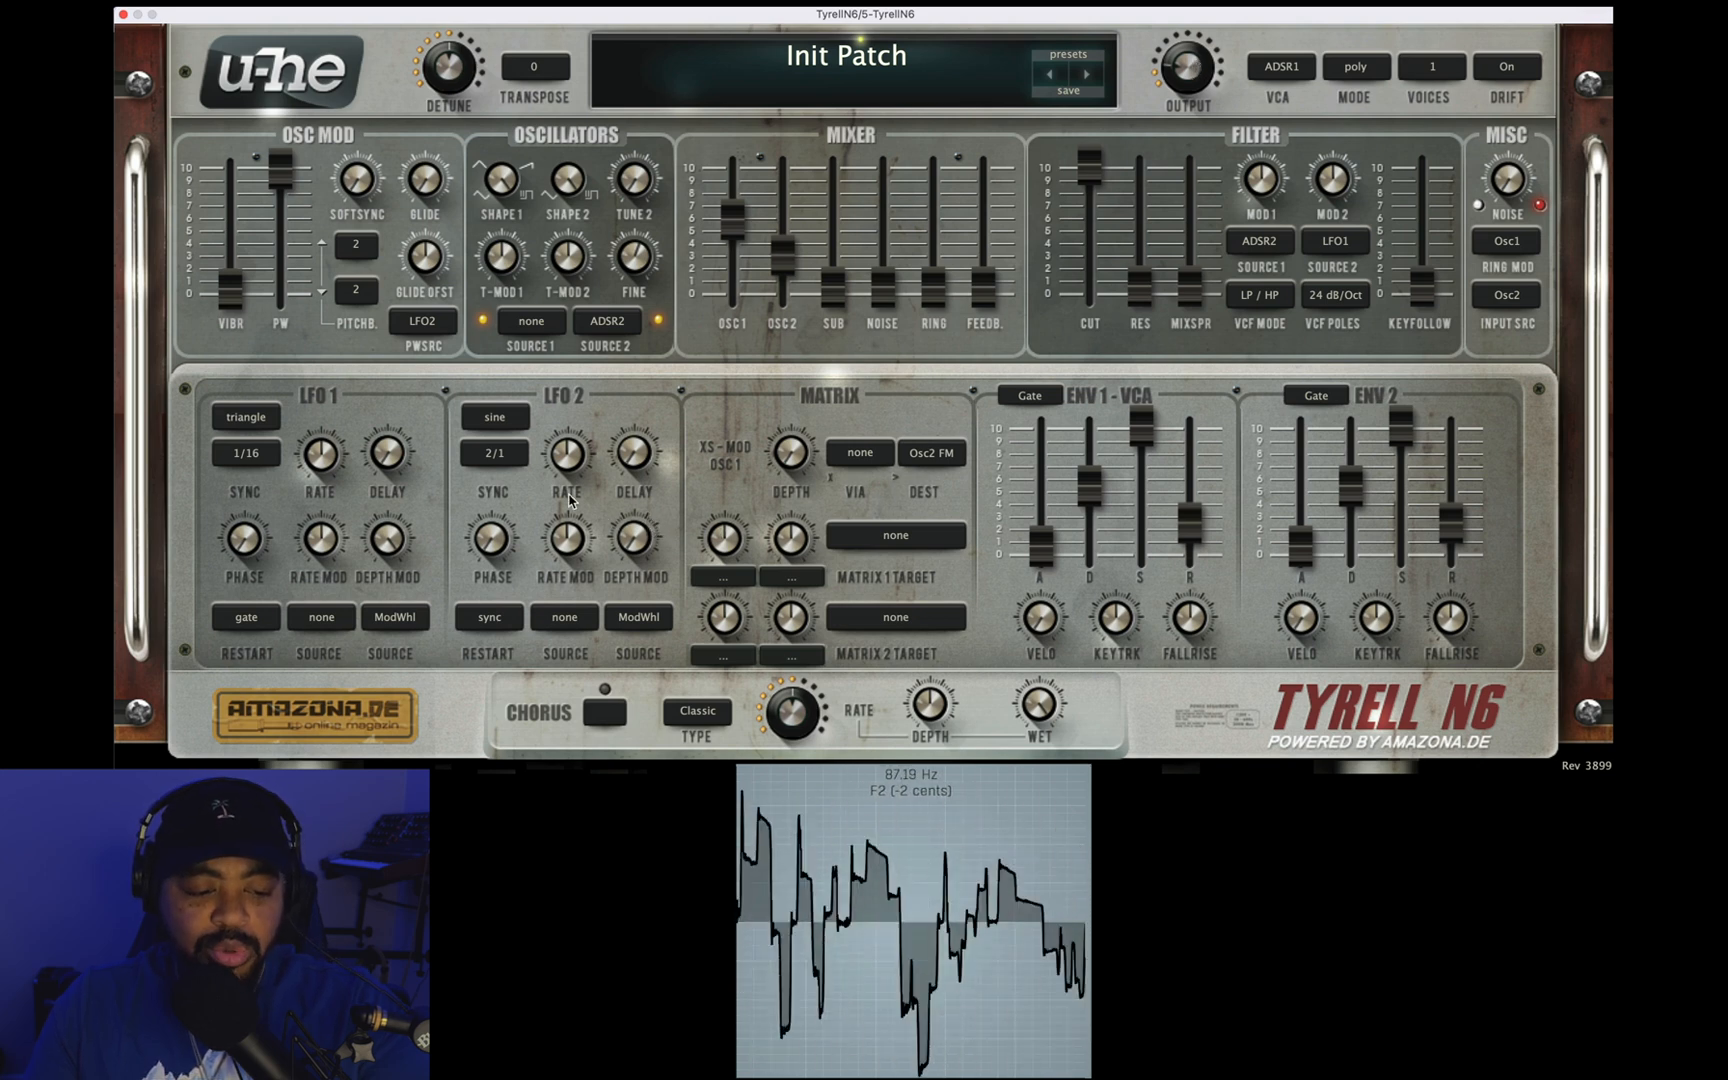
Step: Slow LFO 2's sync rate to 4/1
{"action": "left_click", "coordinate": [518, 460]}
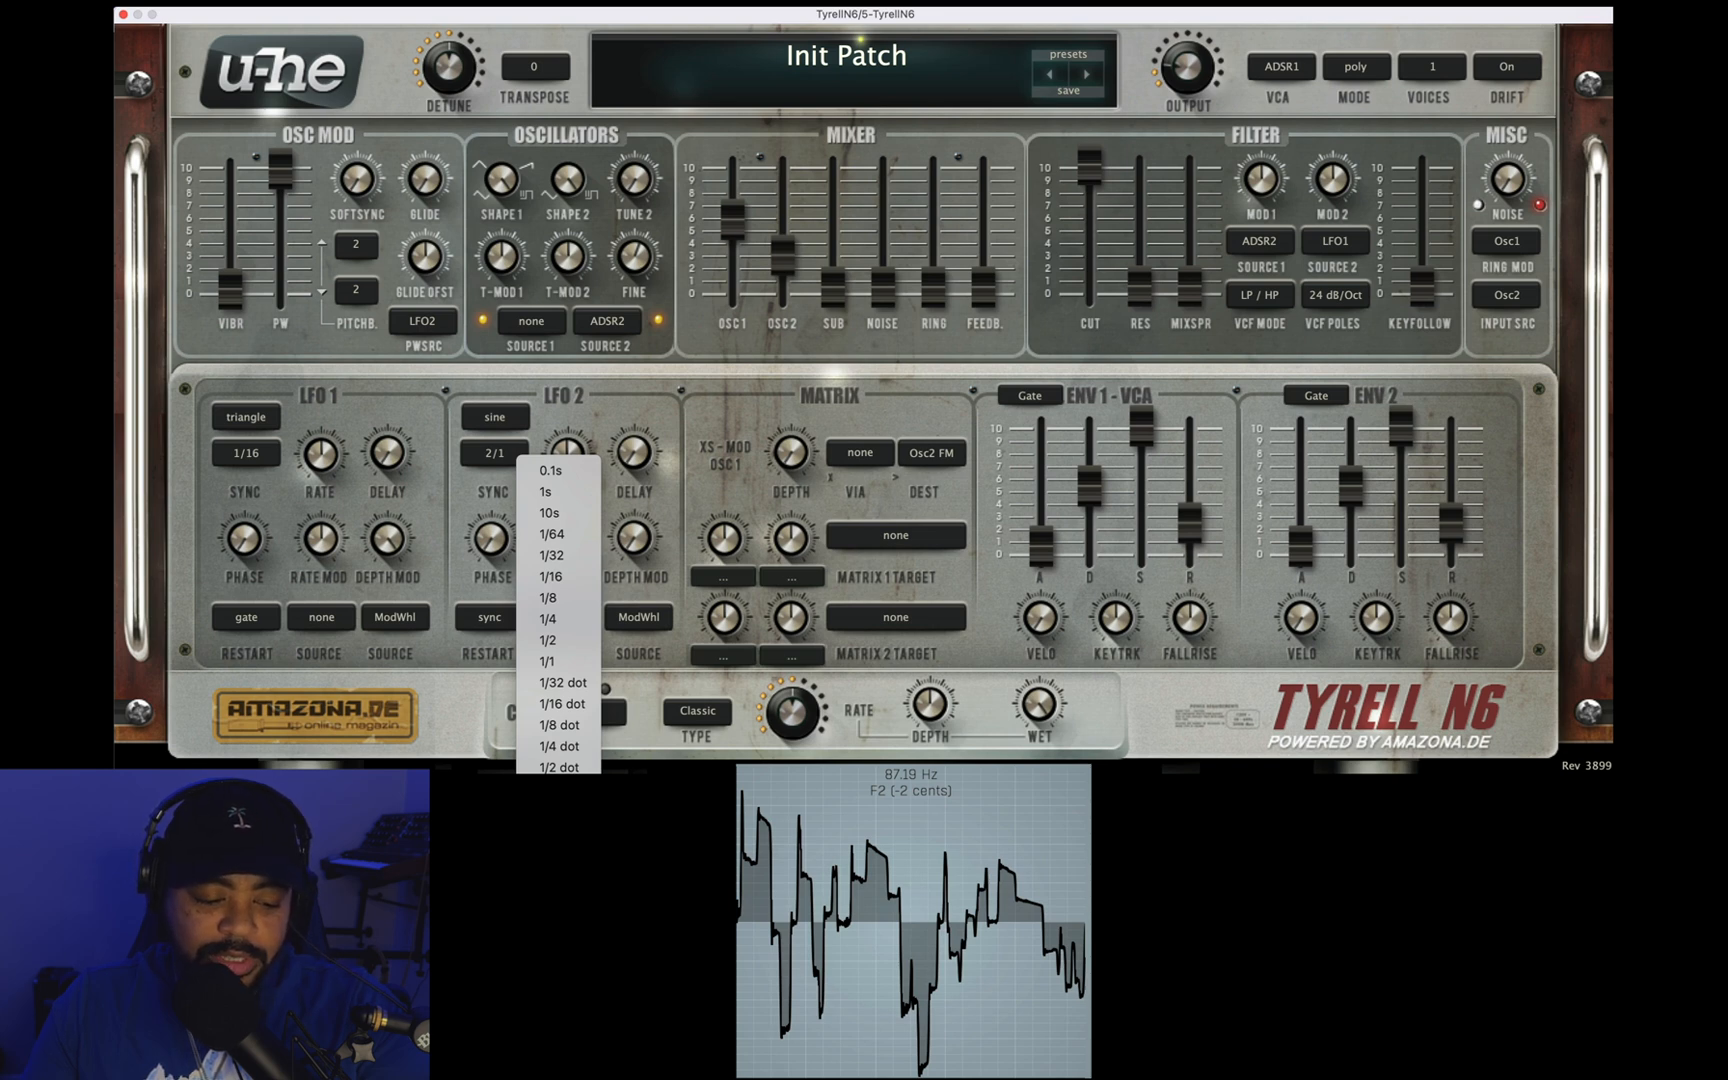
{"action": "left_click", "coordinate": [558, 917]}
{"action": "scroll", "coordinate": [495, 454], "scroll_direction": "up", "scroll_amount": 1}
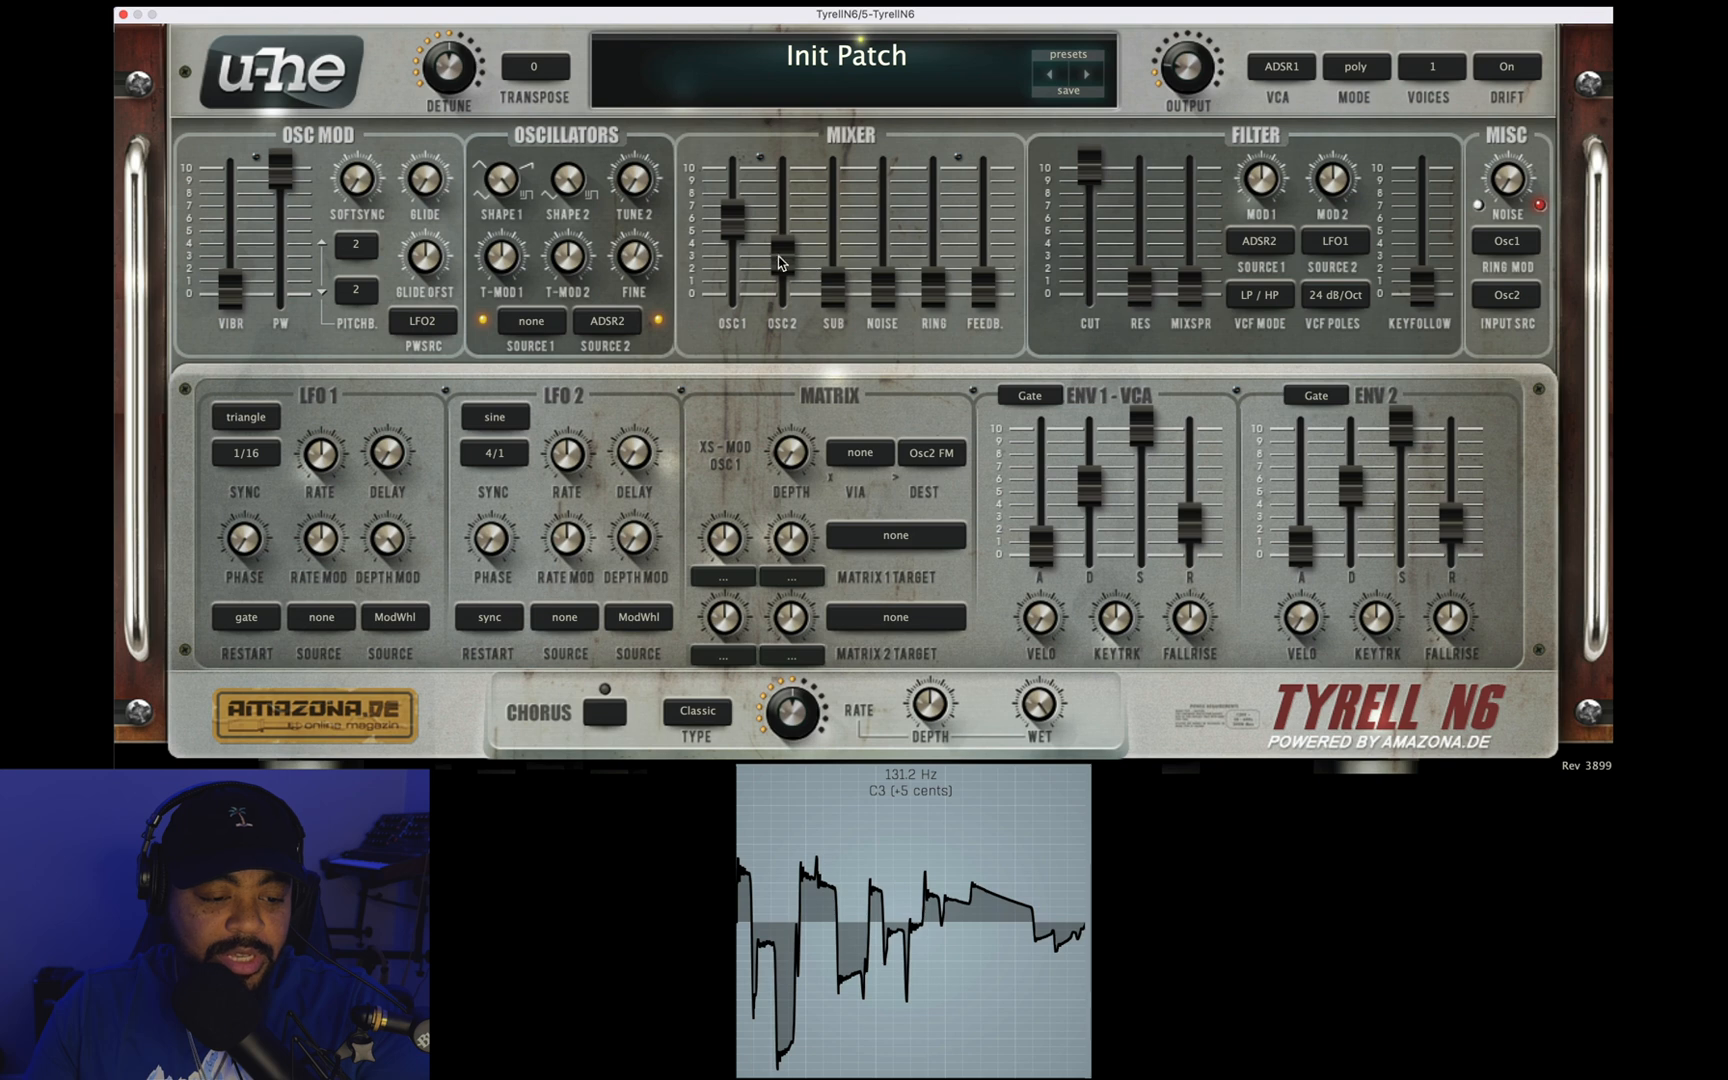
Step: Balance oscillators 1 and 2 at about 7 in the mixer and set the output level to 30.00
{"action": "left_click_drag", "start_coordinate": [732, 222], "coordinate": [729, 100]}
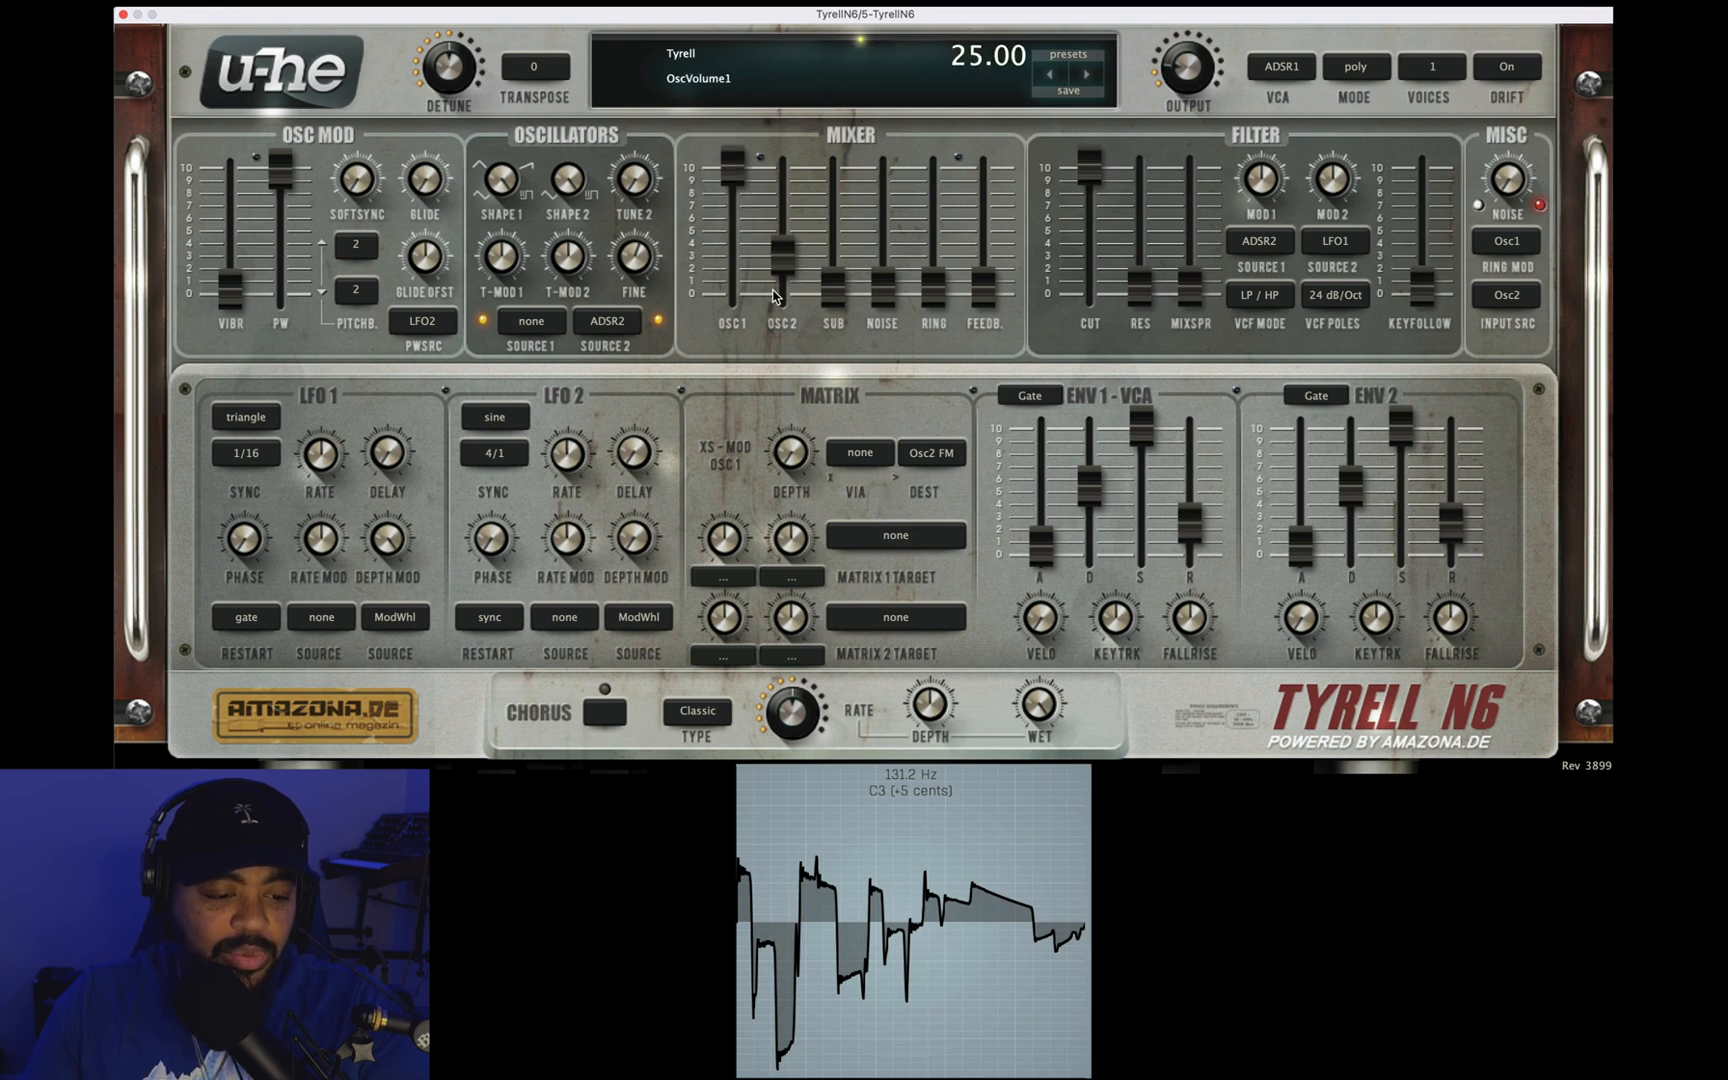
{"action": "left_click_drag", "start_coordinate": [784, 258], "coordinate": [778, 140]}
{"action": "left_click_drag", "start_coordinate": [727, 237], "coordinate": [743, 259]}
{"action": "left_click_drag", "start_coordinate": [1207, 78], "coordinate": [1204, 76]}
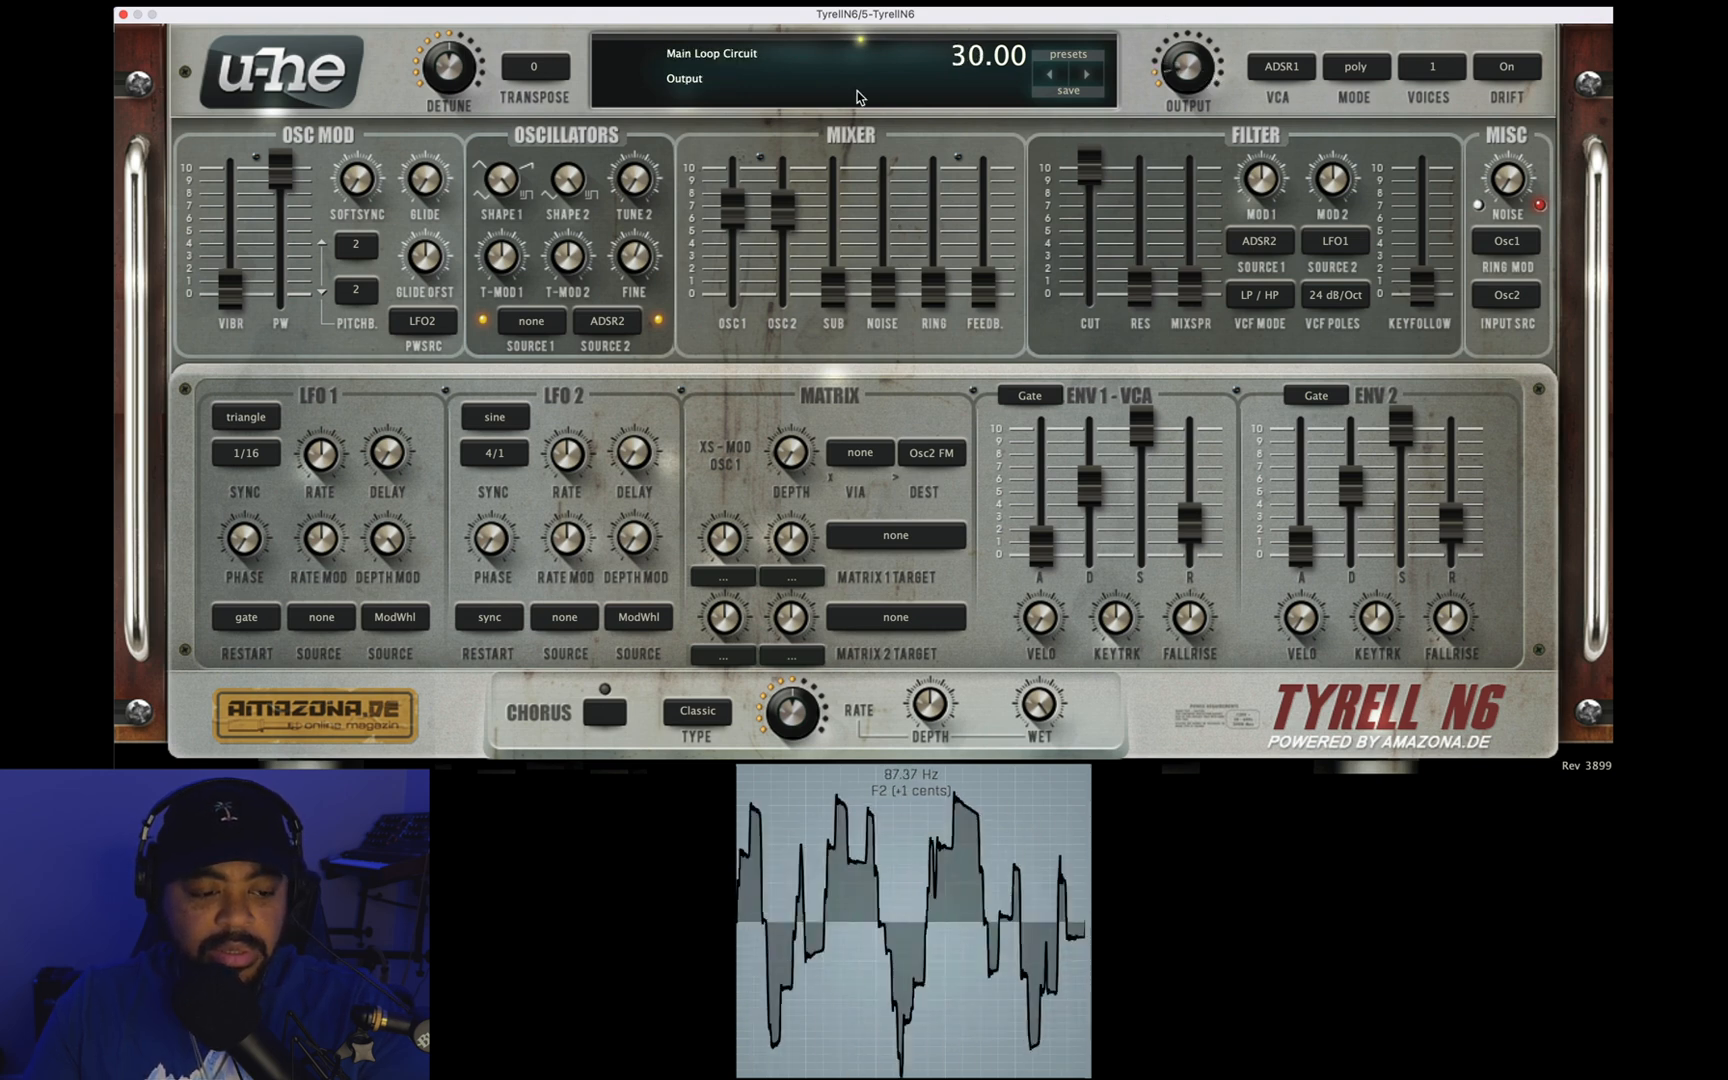
Step: Set oscillator 1 to full level with oscillator 2 at about 7 in the mixer, and the output to 48.00
{"action": "left_click_drag", "start_coordinate": [733, 210], "coordinate": [757, 44]}
{"action": "left_click_drag", "start_coordinate": [780, 213], "coordinate": [780, 100]}
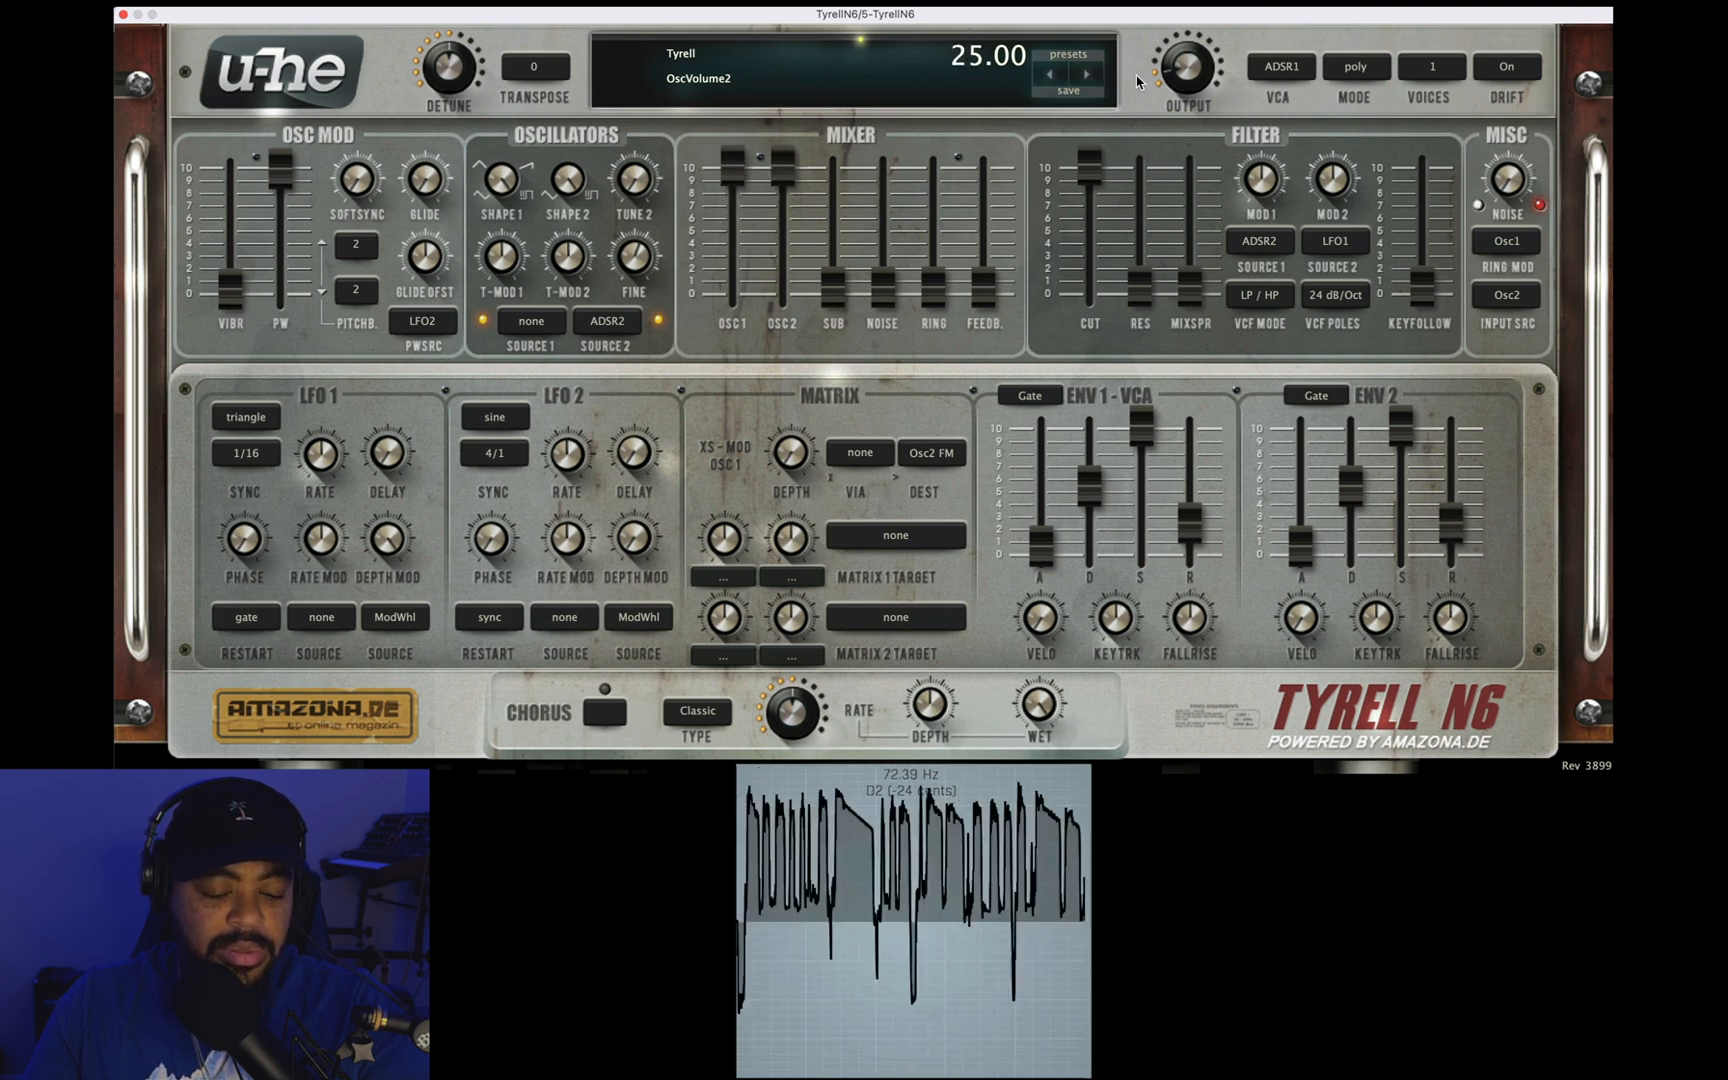
{"action": "left_click_drag", "start_coordinate": [1186, 80], "coordinate": [1184, 72]}
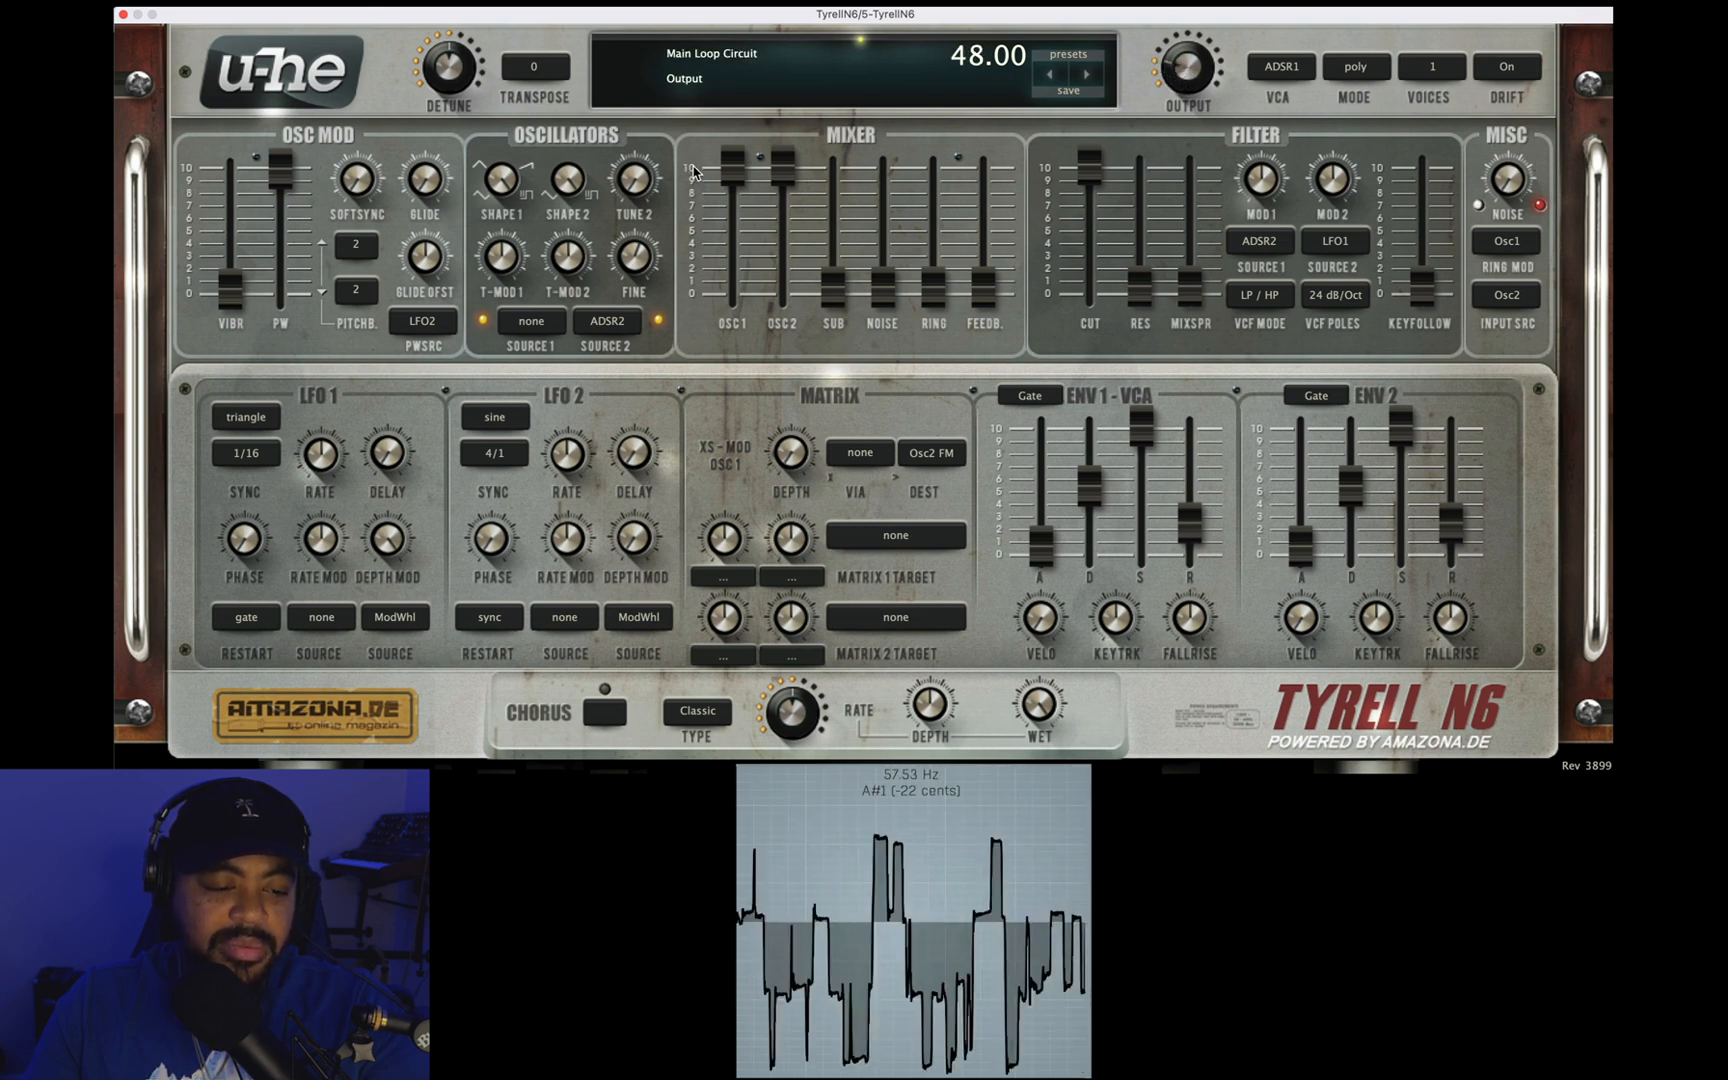
{"action": "left_click_drag", "start_coordinate": [733, 178], "coordinate": [780, 242]}
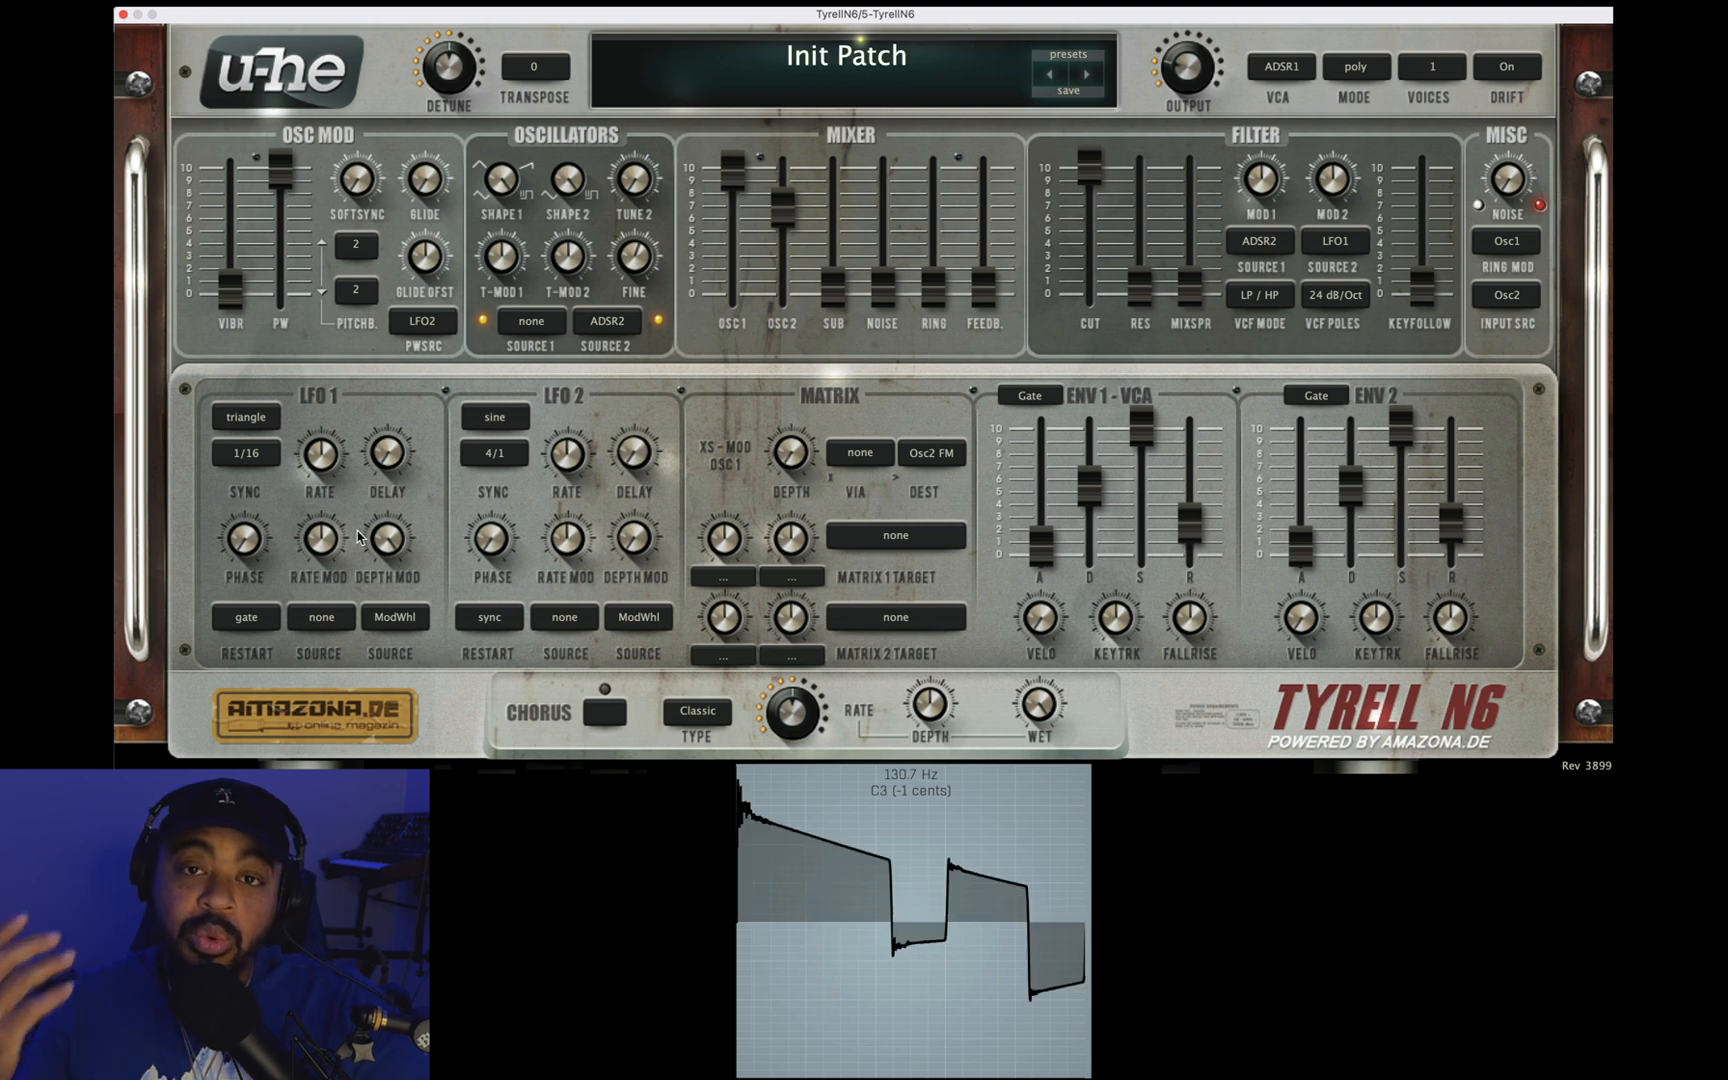
Step: Turn up the oscillator SoftSync amount and sweep Tune 2 up and back down to try the sync sound
{"action": "left_click_drag", "start_coordinate": [352, 185], "coordinate": [339, 10]}
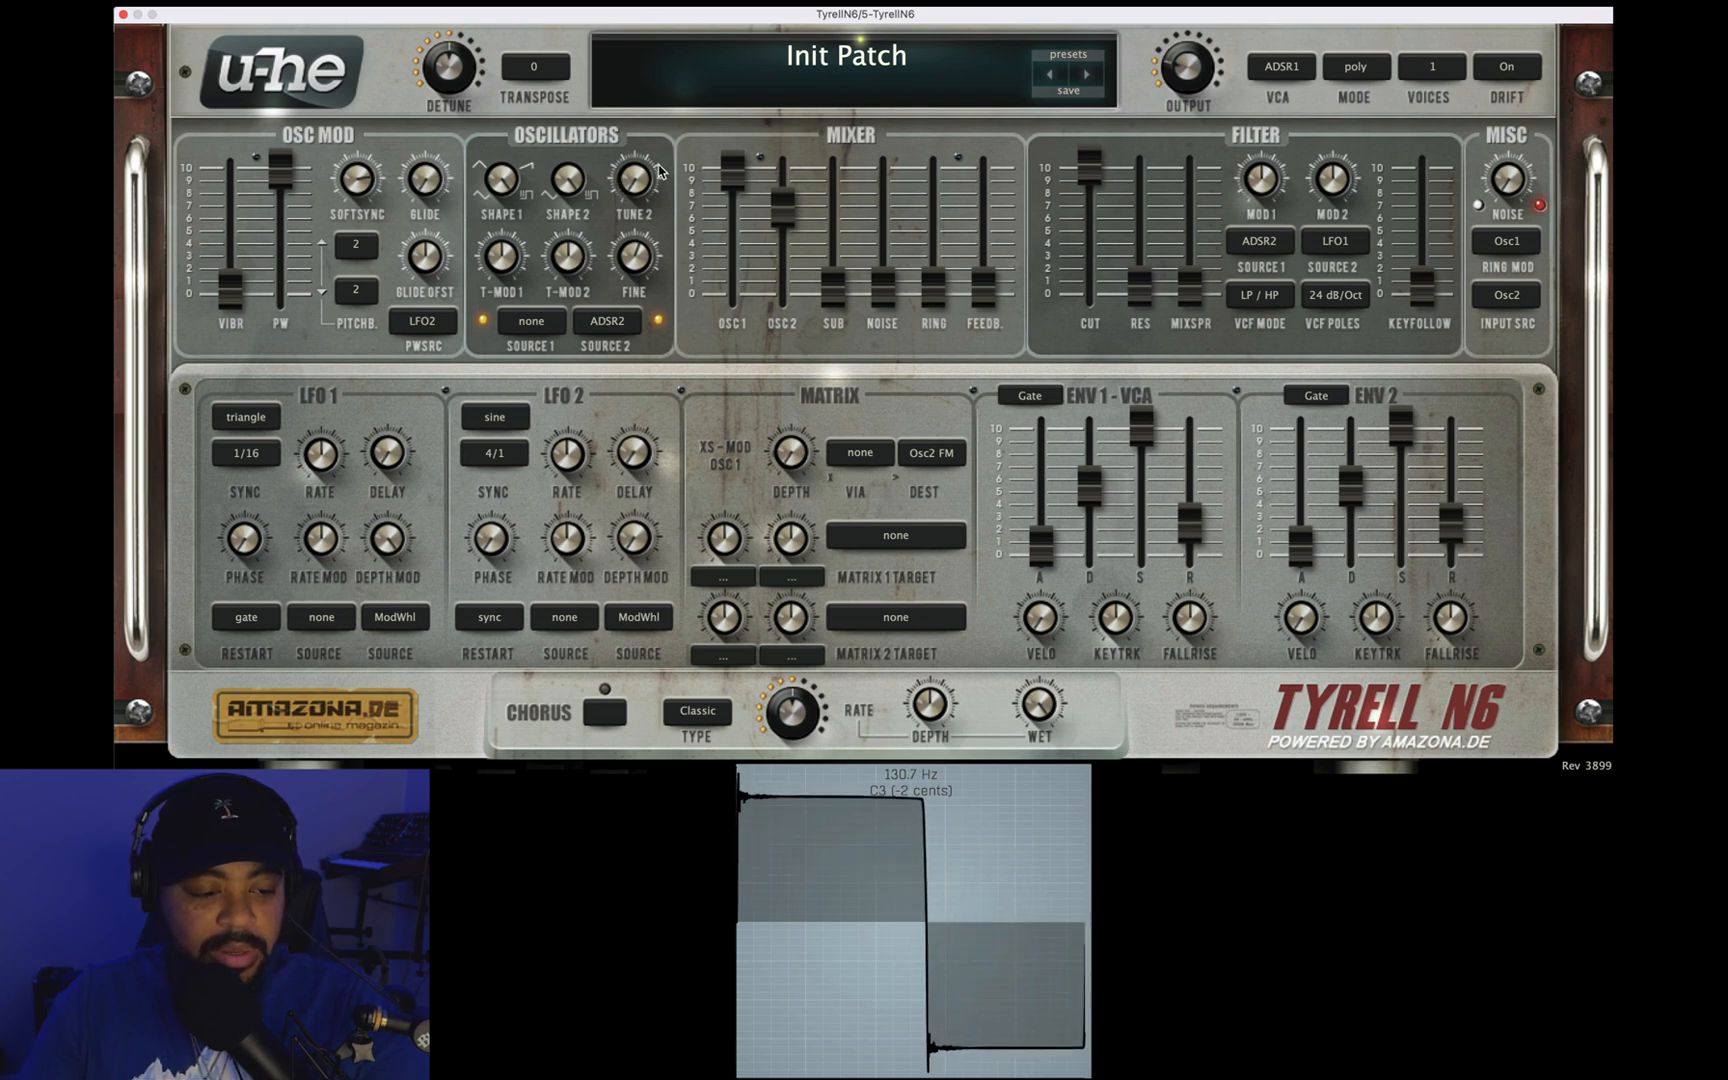
{"action": "left_click_drag", "start_coordinate": [631, 189], "coordinate": [631, 150]}
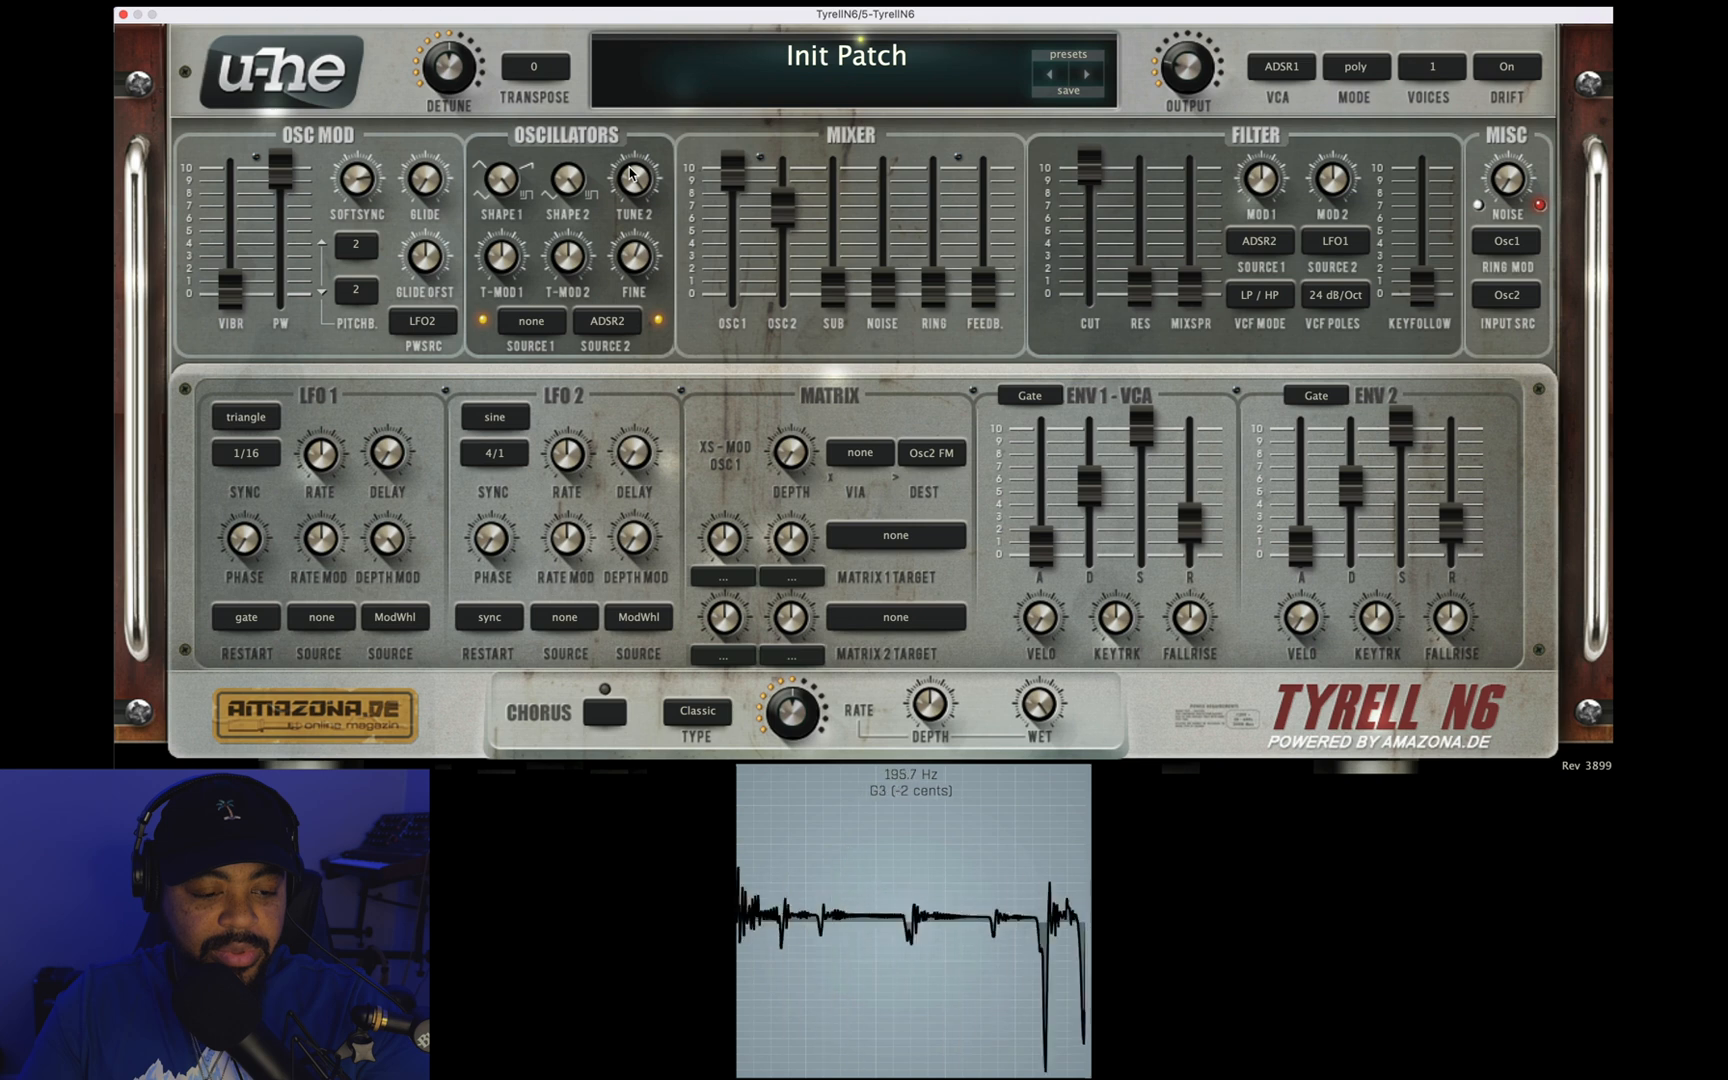
{"action": "left_click_drag", "start_coordinate": [633, 180], "coordinate": [634, 230]}
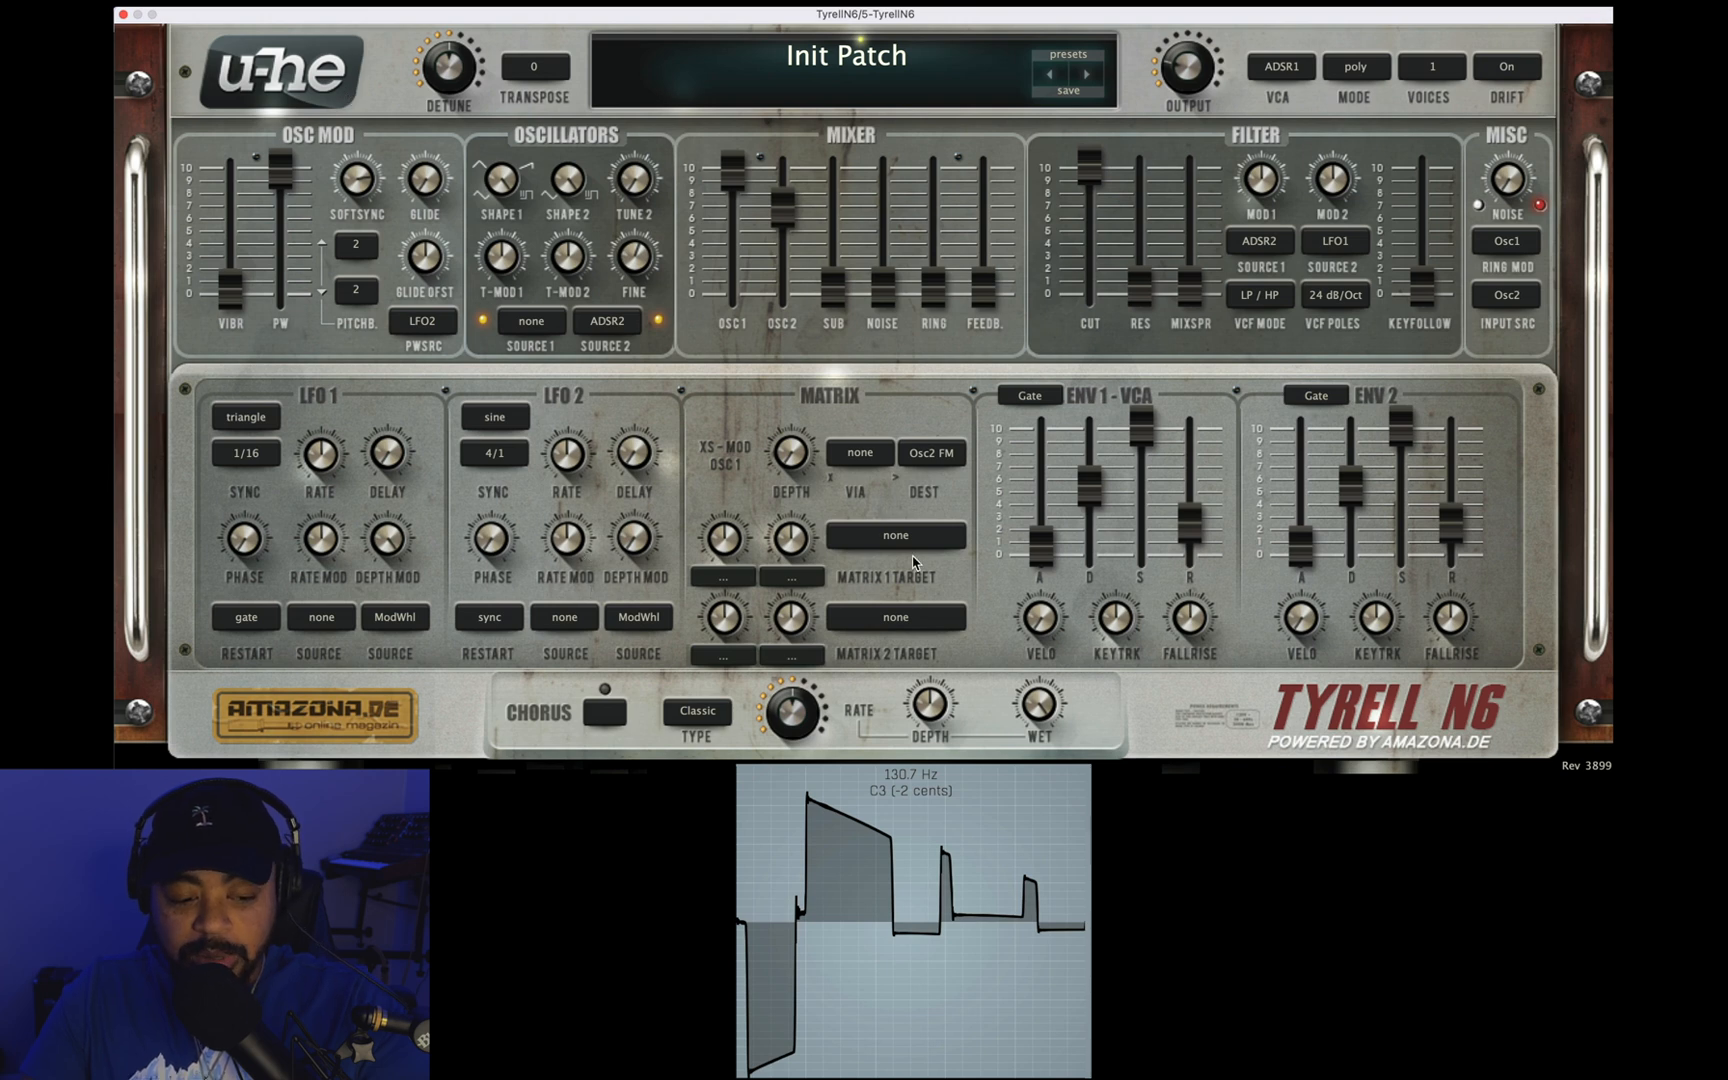
Step: Route LFO2 to Tune2 in matrix slot 1 with a raised depth, and try different Tune 2 offsets, including 12.80
{"action": "mouse_move", "coordinate": [900, 535]}
{"action": "left_mouse_down"}
{"action": "mouse_move", "coordinate": [905, 487]}
{"action": "mouse_move", "coordinate": [629, 220]}
{"action": "mouse_move", "coordinate": [632, 187]}
{"action": "left_mouse_up"}
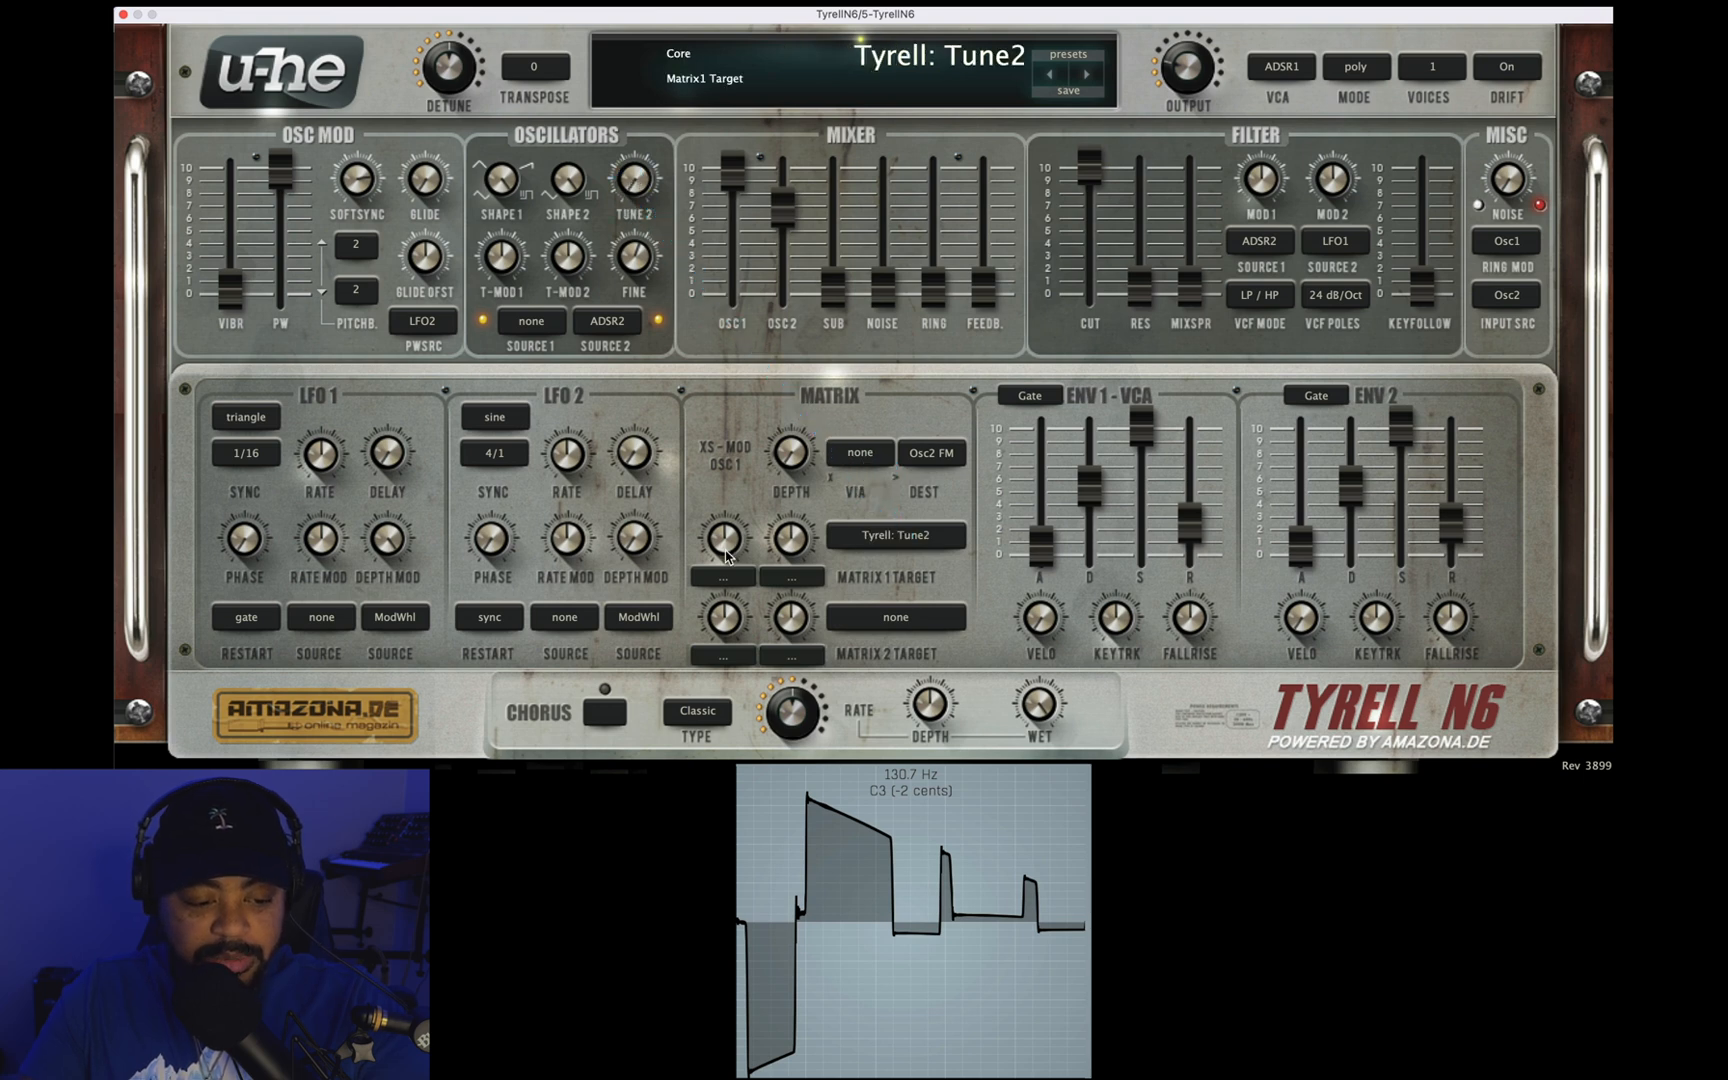
{"action": "left_click", "coordinate": [722, 577]}
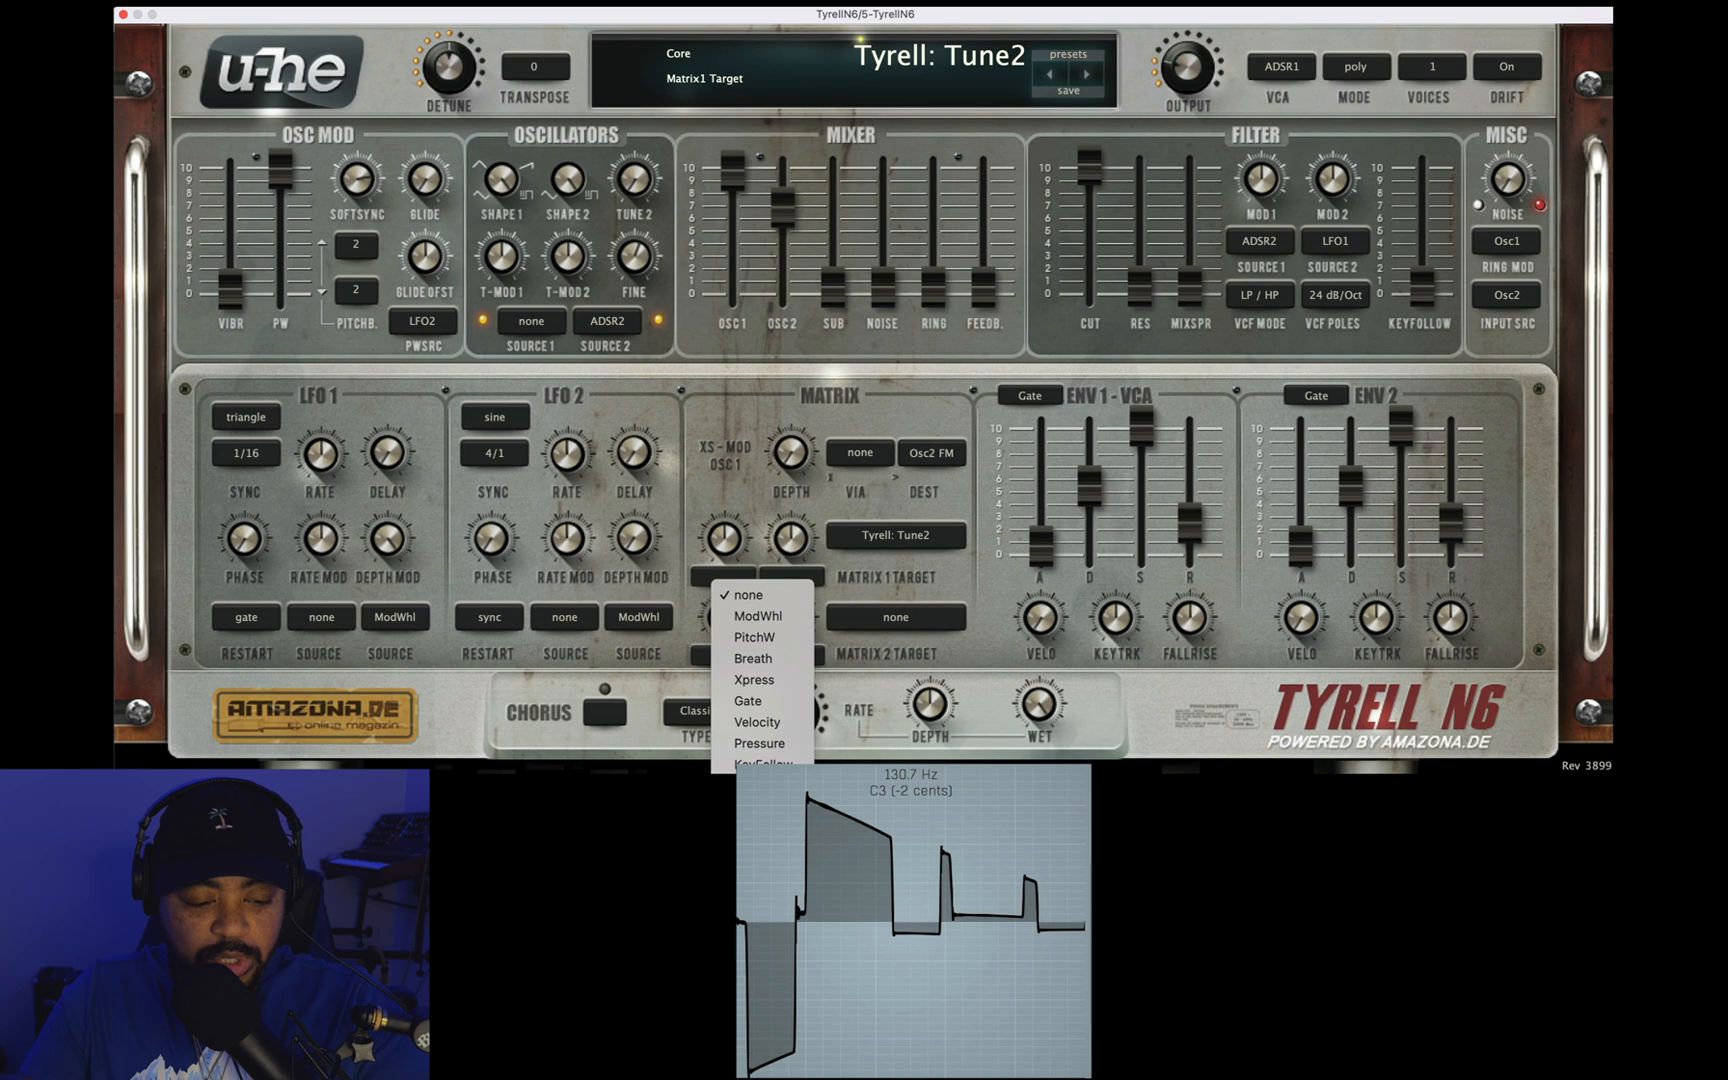
{"action": "left_click", "coordinate": [756, 849]}
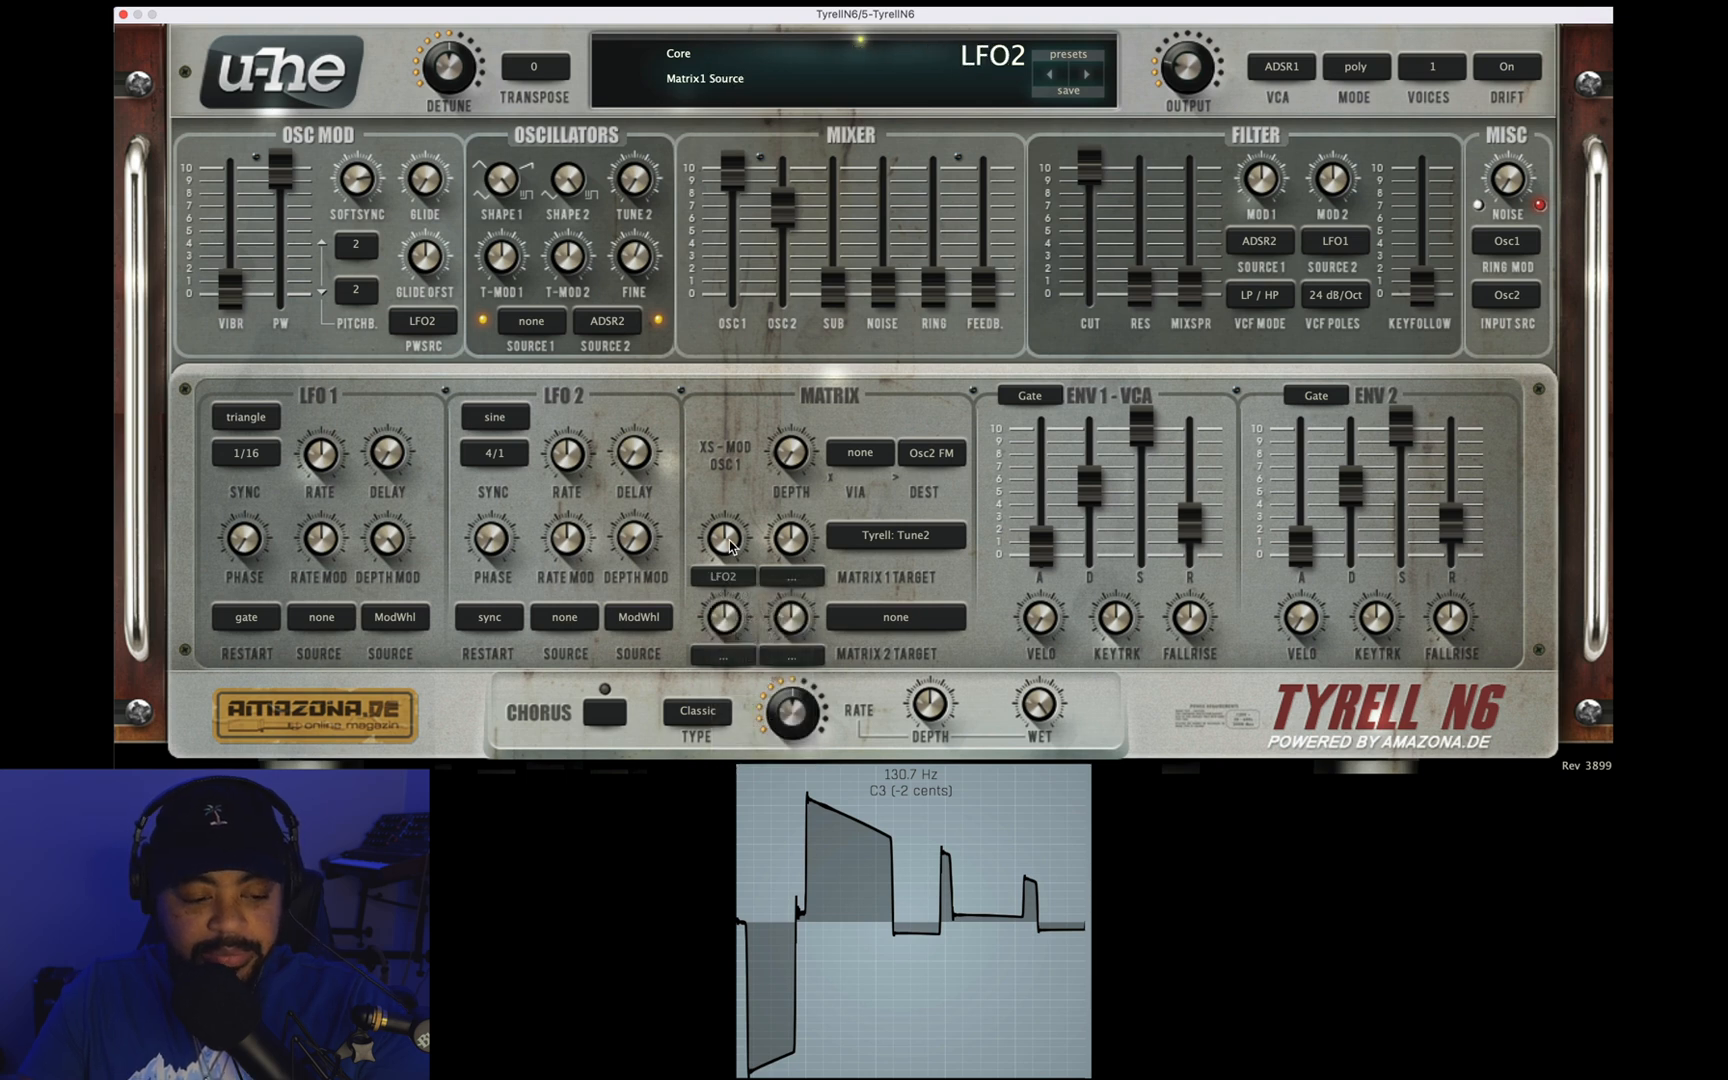
{"action": "left_click_drag", "start_coordinate": [728, 539], "coordinate": [729, 460]}
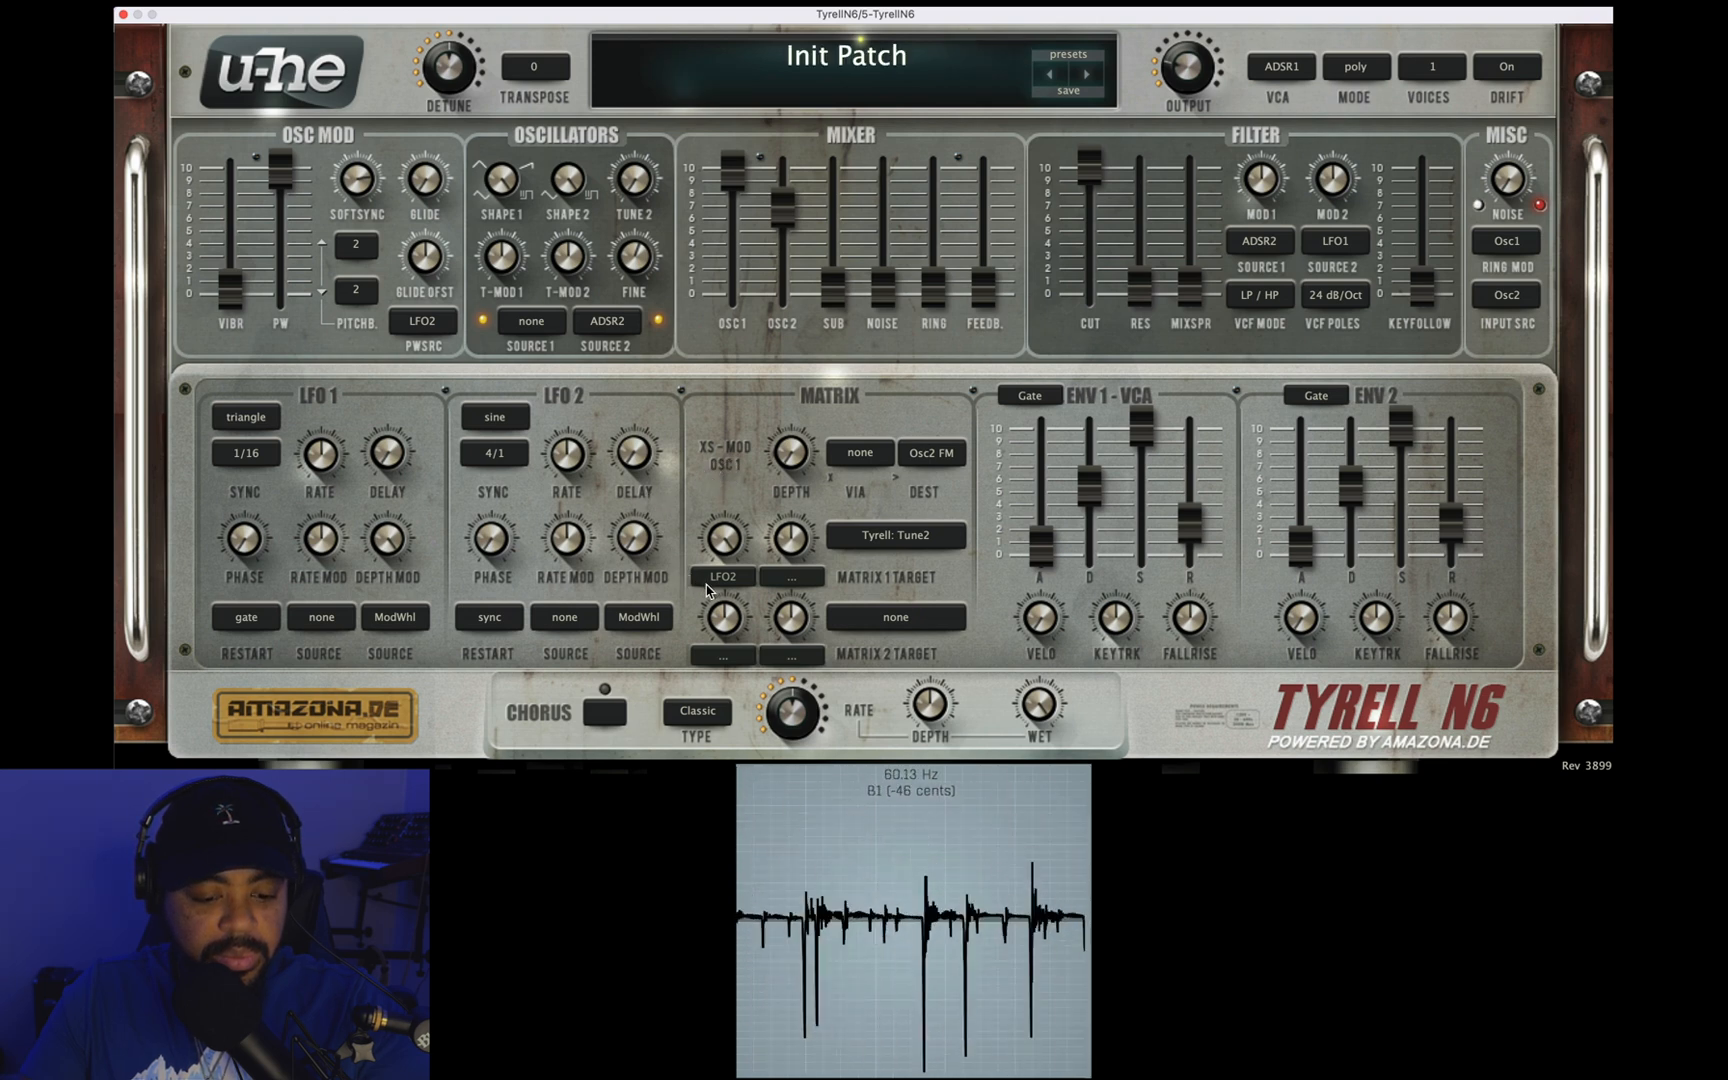
{"action": "left_click_drag", "start_coordinate": [615, 172], "coordinate": [598, 98]}
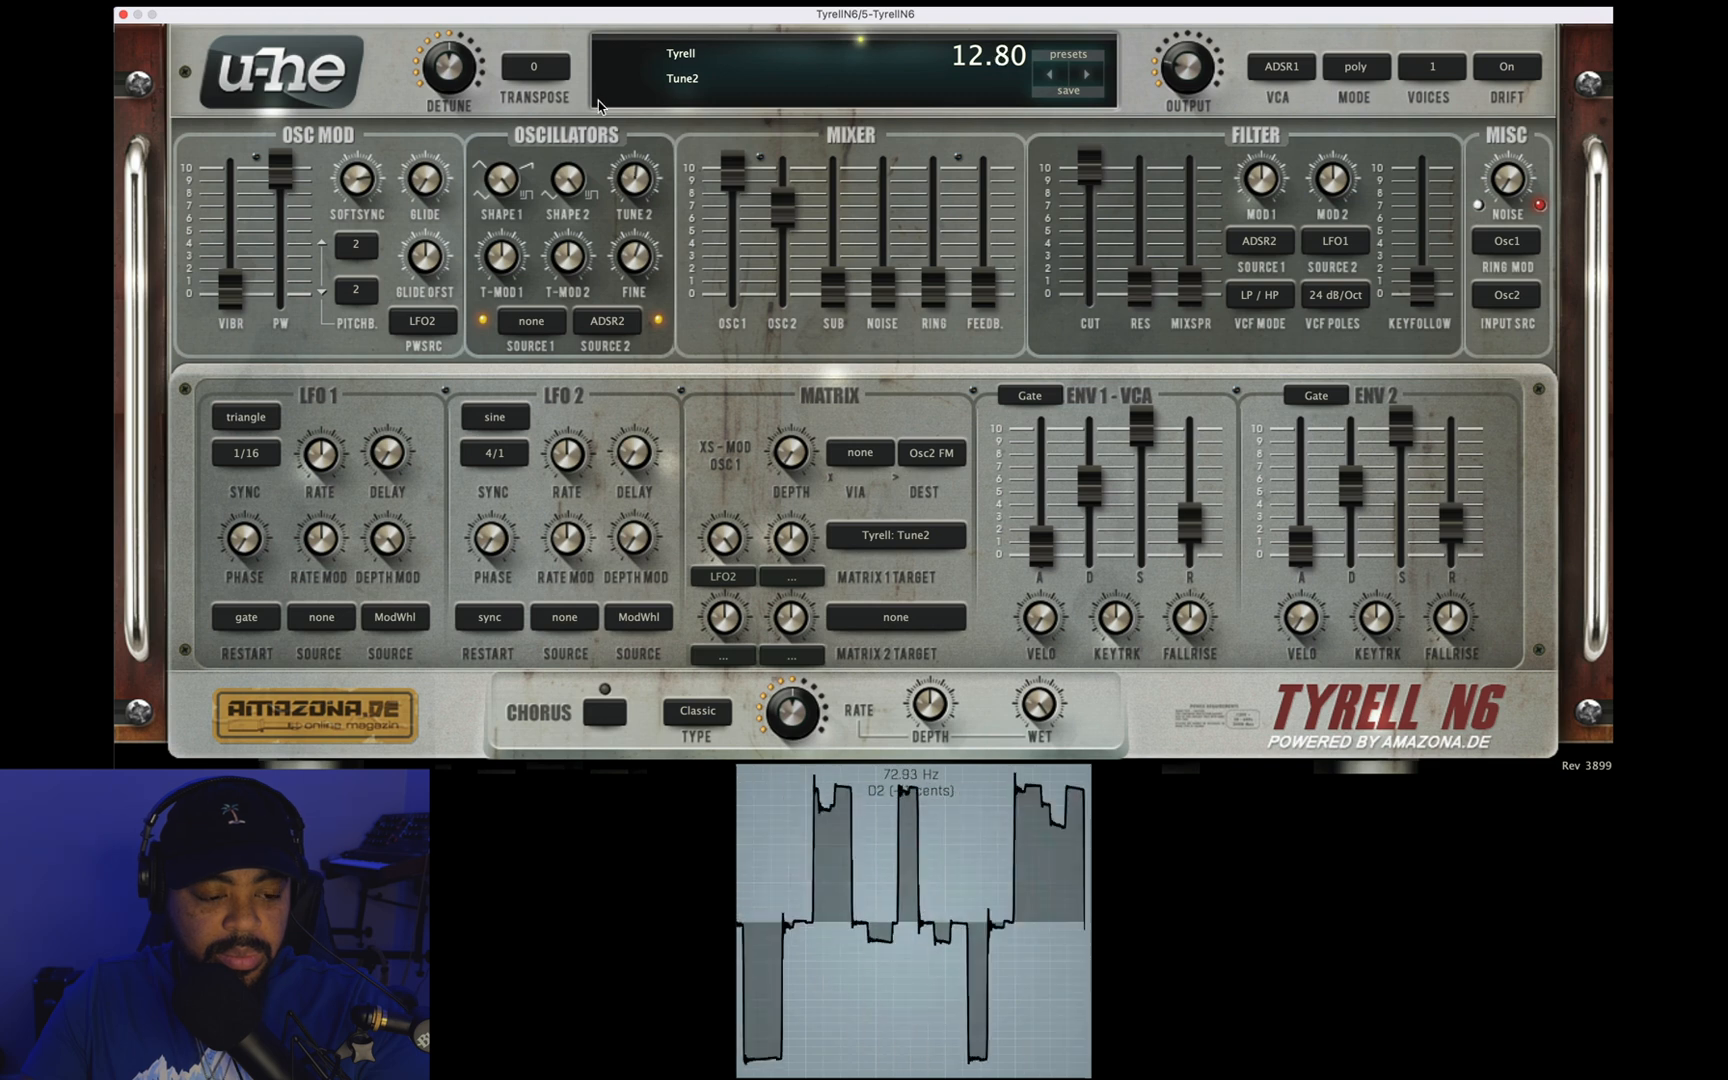
{"action": "left_click_drag", "start_coordinate": [633, 170], "coordinate": [638, 212]}
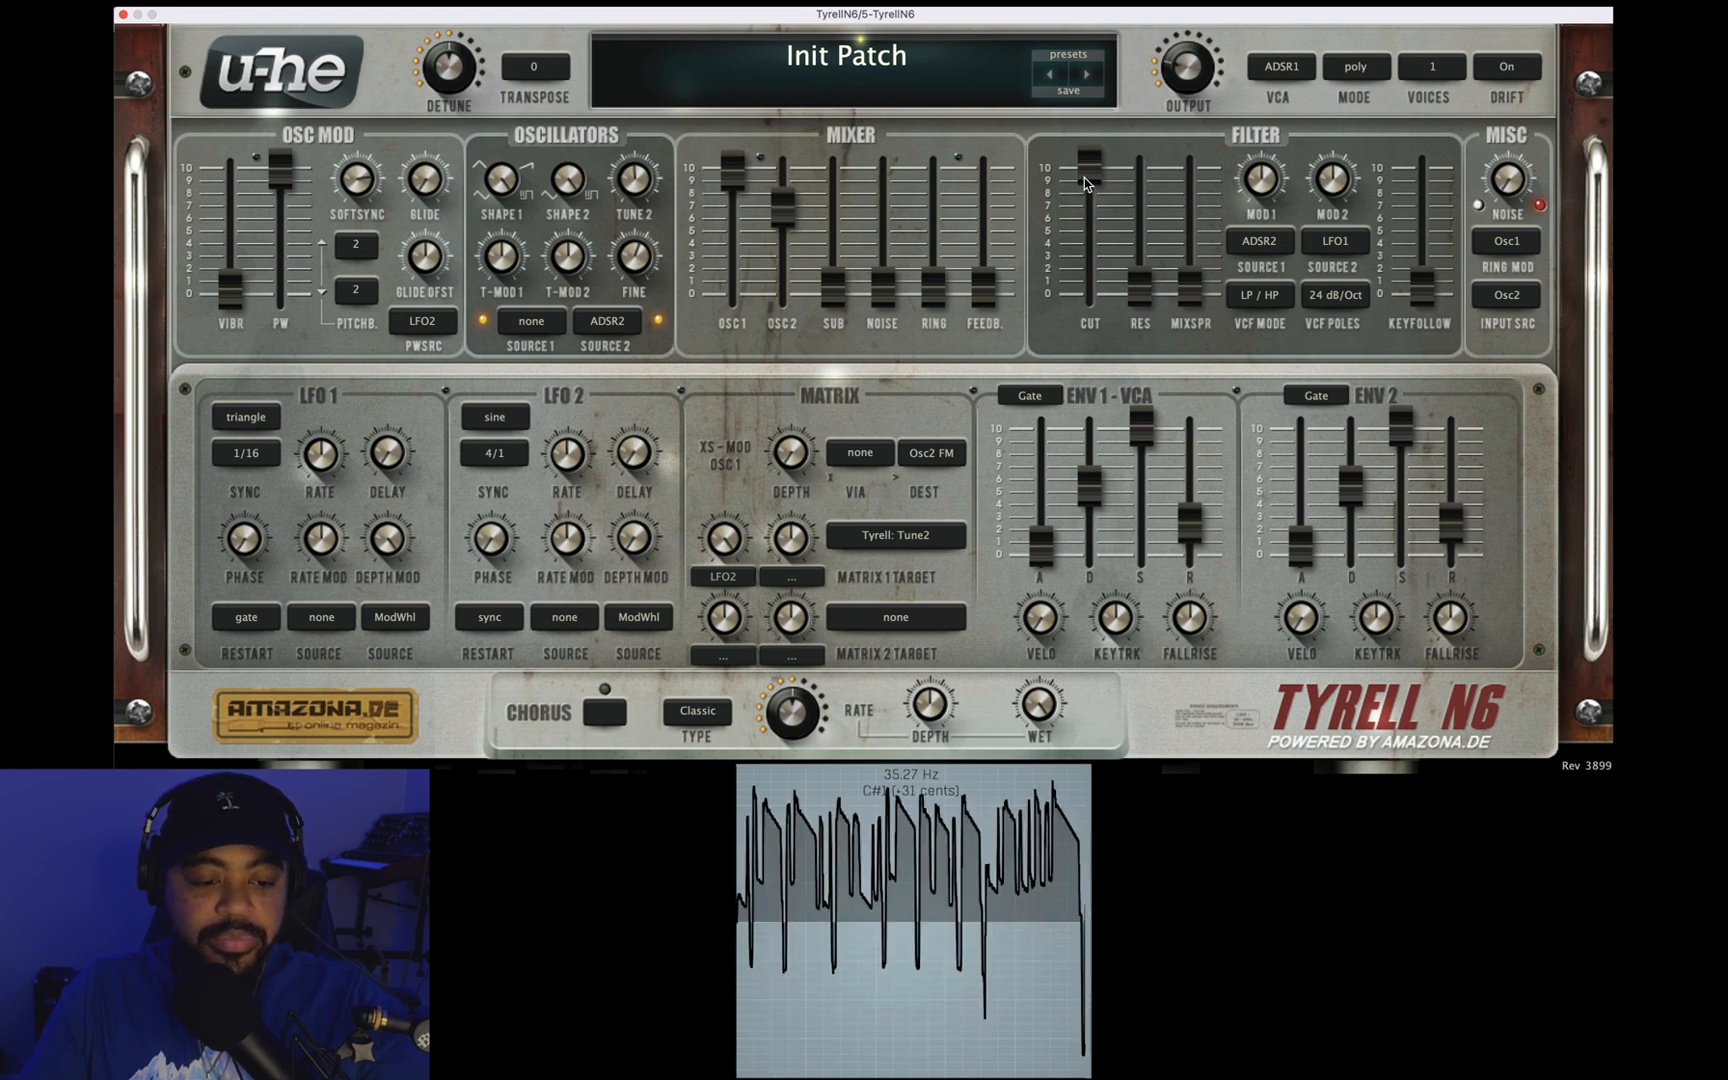
Step: Lower the filter cutoff to 103.50 with resonance at about 7, reset oscillator 1's mixer level and set oscillator 2's to -56.00
{"action": "left_click_drag", "start_coordinate": [1089, 176], "coordinate": [910, 286]}
{"action": "double_click", "coordinate": [786, 215]}
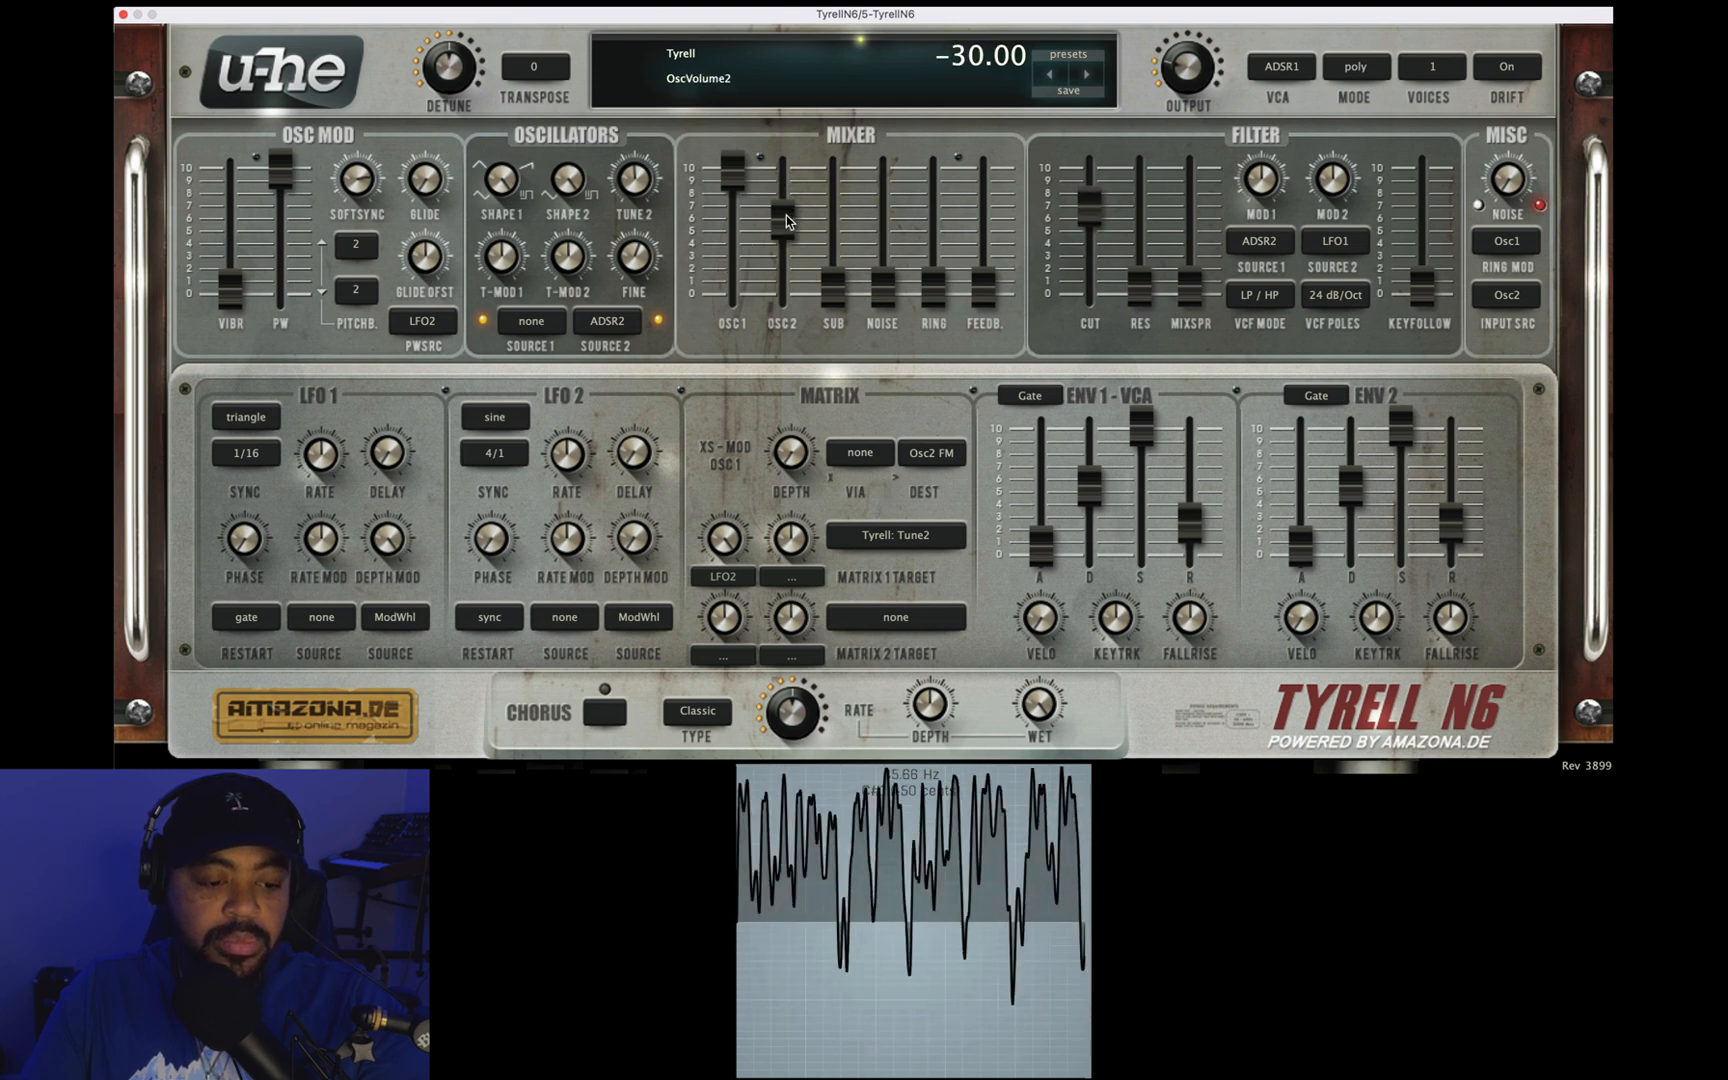
{"action": "double_click", "coordinate": [735, 173]}
{"action": "left_click_drag", "start_coordinate": [786, 230], "coordinate": [786, 295]}
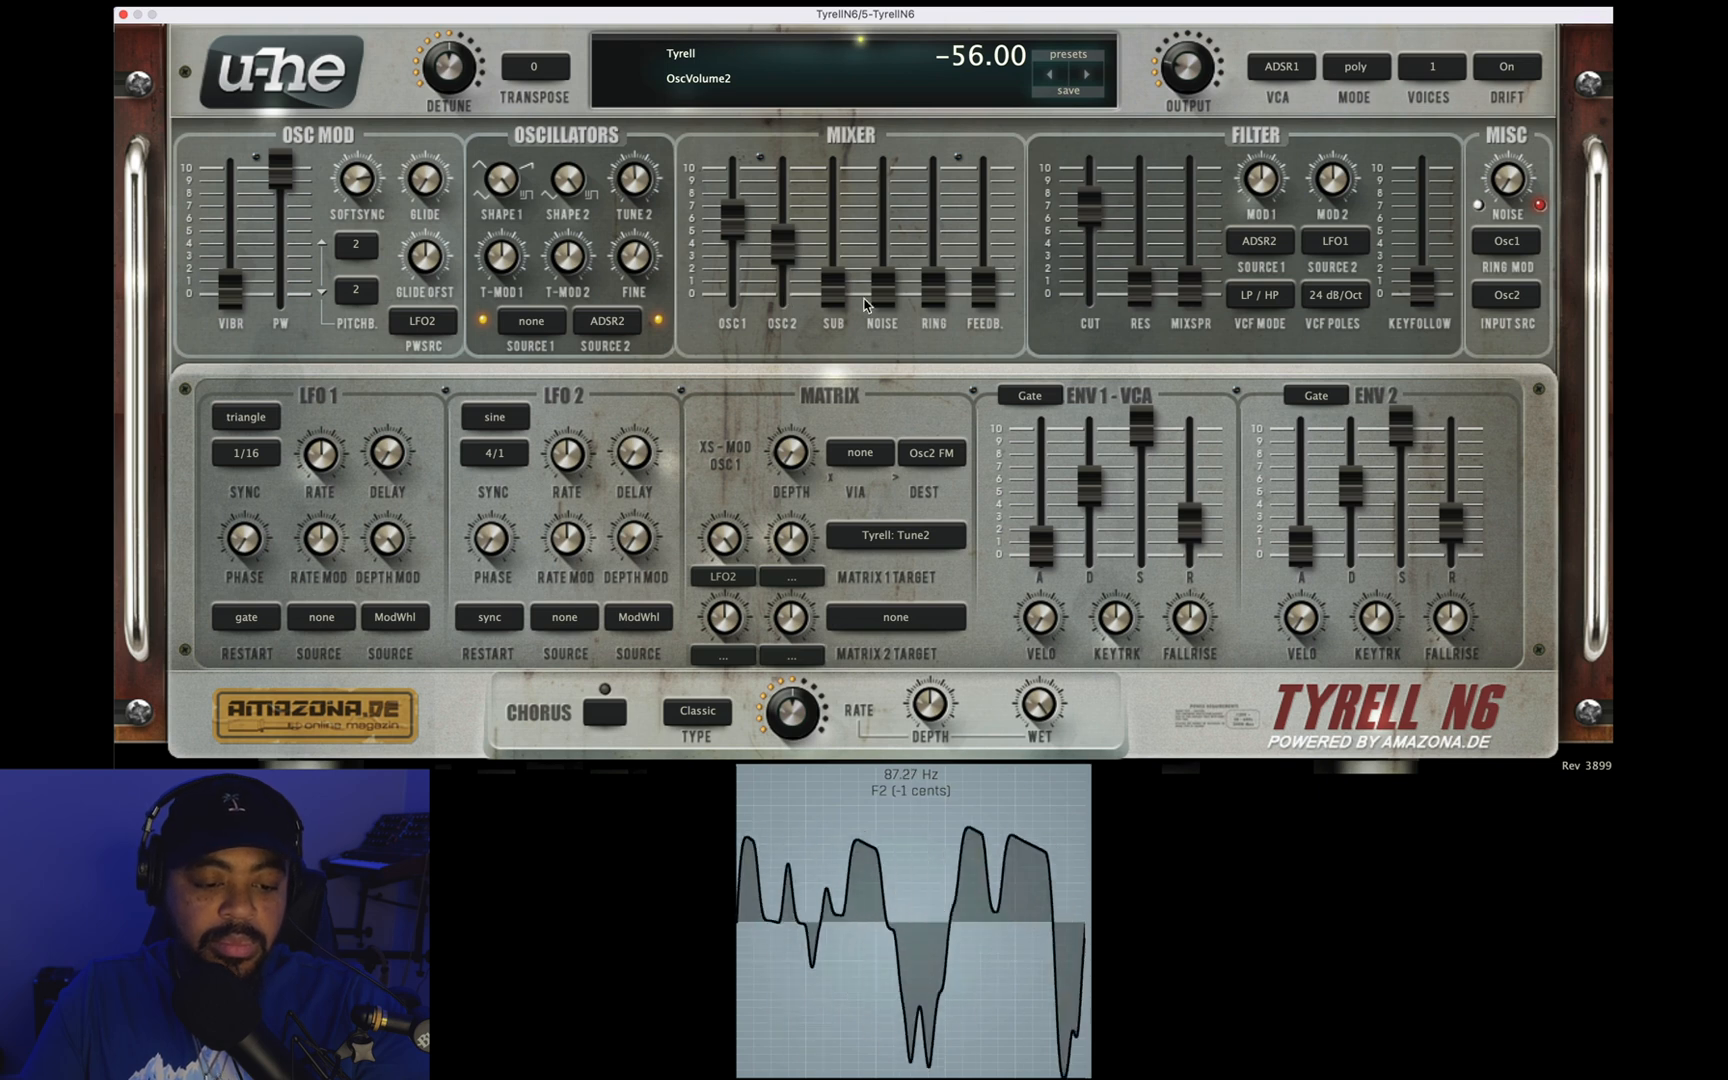
{"action": "mouse_move", "coordinate": [1085, 216]}
{"action": "left_mouse_down"}
{"action": "mouse_move", "coordinate": [1083, 109]}
{"action": "mouse_move", "coordinate": [1087, 318]}
{"action": "mouse_move", "coordinate": [1090, 195]}
{"action": "mouse_move", "coordinate": [1098, 287]}
{"action": "mouse_move", "coordinate": [1138, 250]}
{"action": "mouse_move", "coordinate": [1138, 212]}
{"action": "mouse_move", "coordinate": [1087, 205]}
{"action": "mouse_move", "coordinate": [1081, 271]}
{"action": "mouse_move", "coordinate": [1098, 211]}
{"action": "mouse_move", "coordinate": [1103, 290]}
{"action": "mouse_move", "coordinate": [1097, 176]}
{"action": "mouse_move", "coordinate": [1096, 194]}
{"action": "left_mouse_up"}
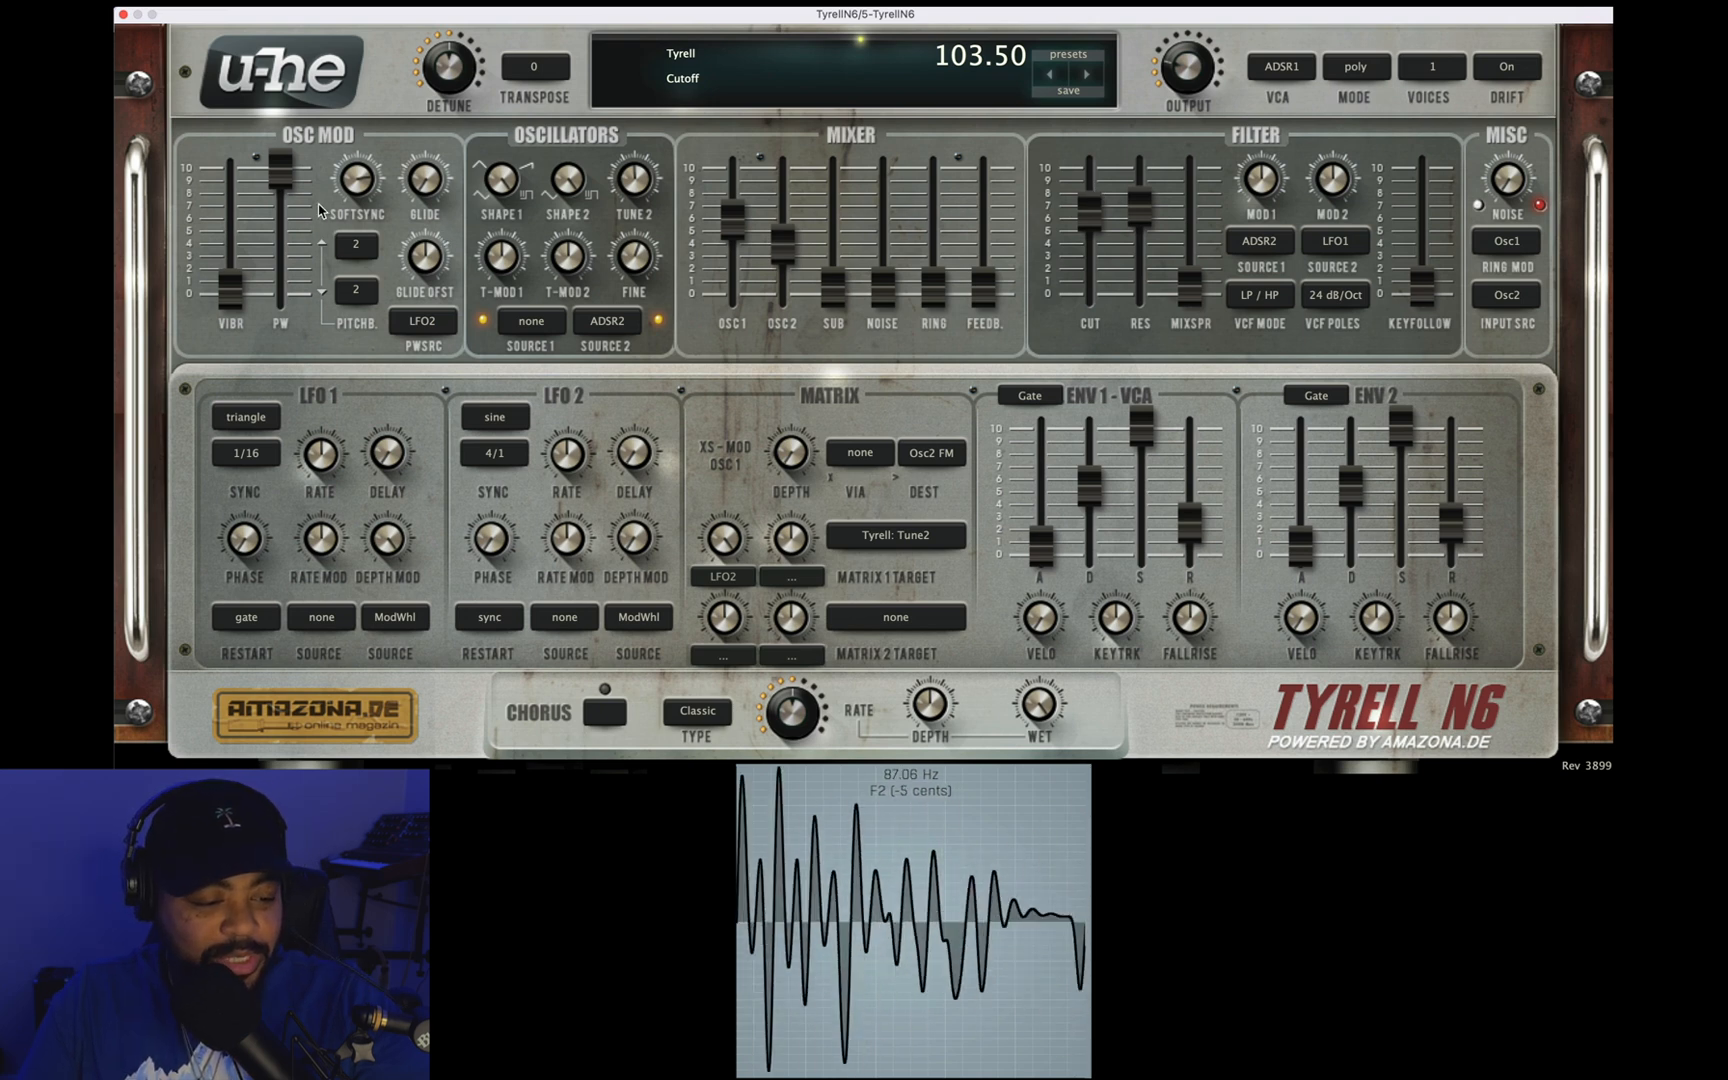
Step: Turn the PW depth fully down, open the filter cutoff fully, and sweep Tune 2, resetting SoftSync to 0.00
{"action": "left_click_drag", "start_coordinate": [285, 175], "coordinate": [352, 726]}
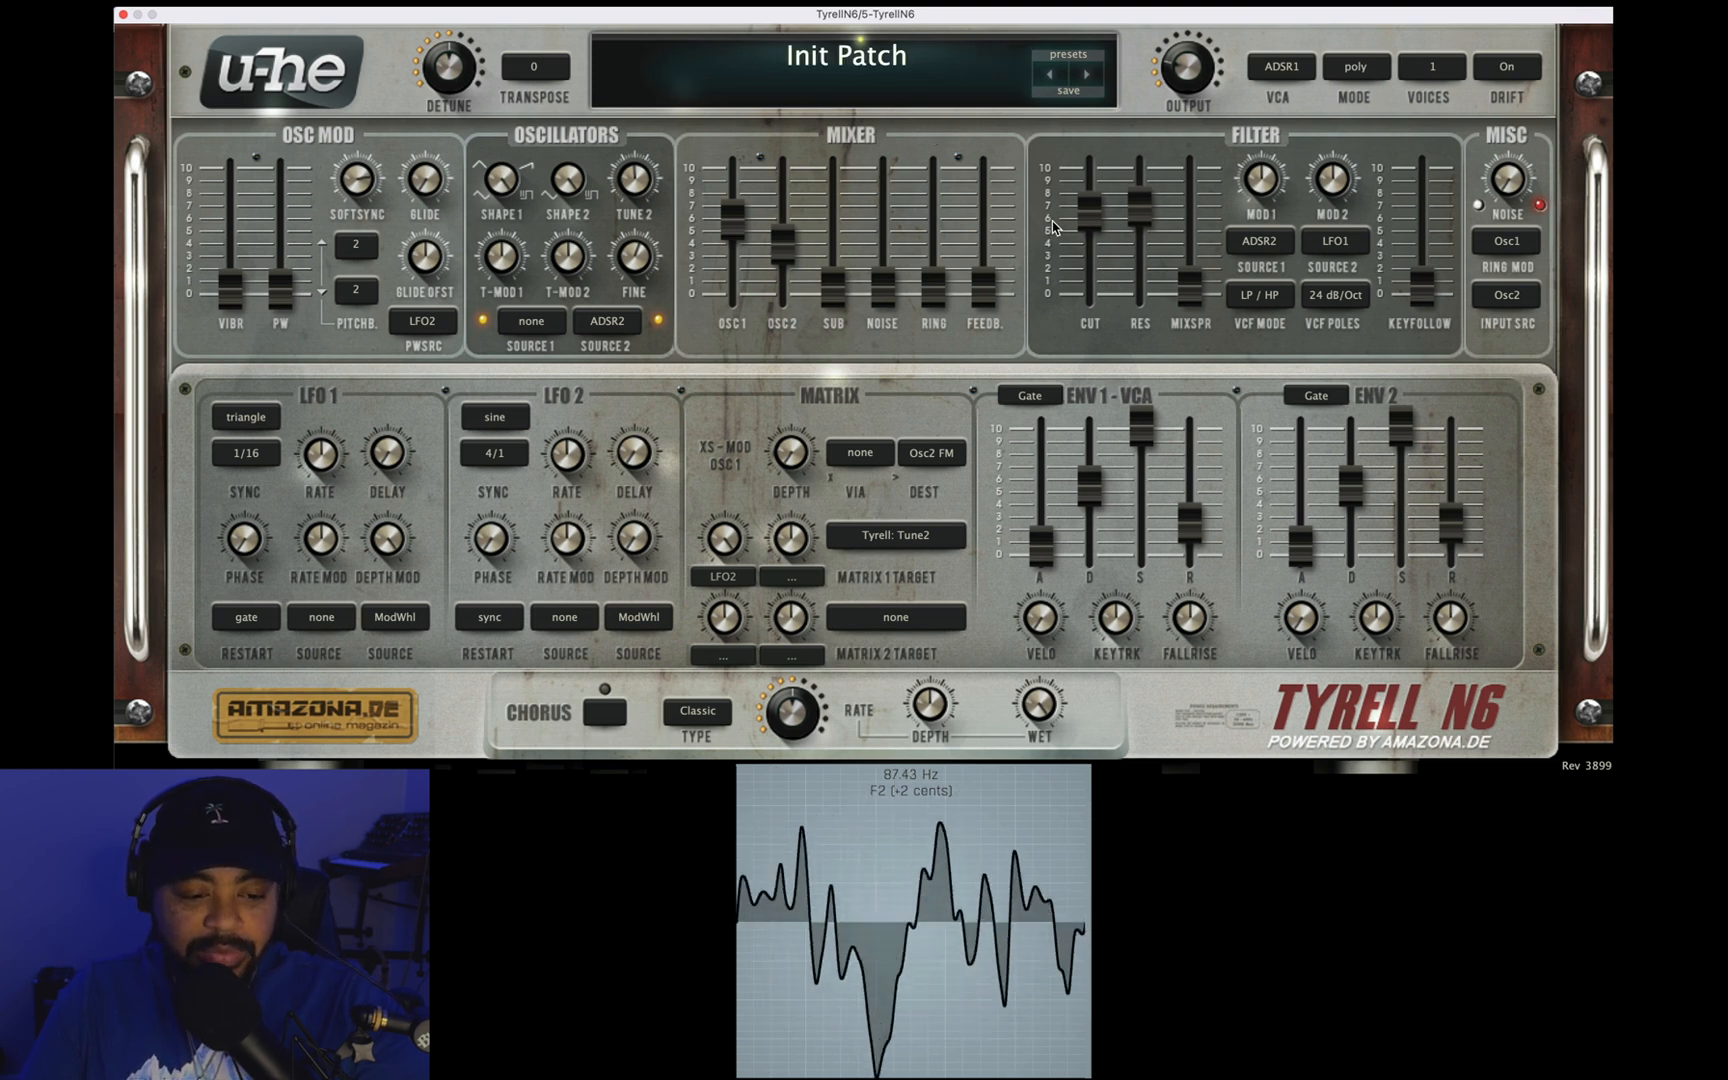
{"action": "left_click_drag", "start_coordinate": [1088, 222], "coordinate": [1105, 100]}
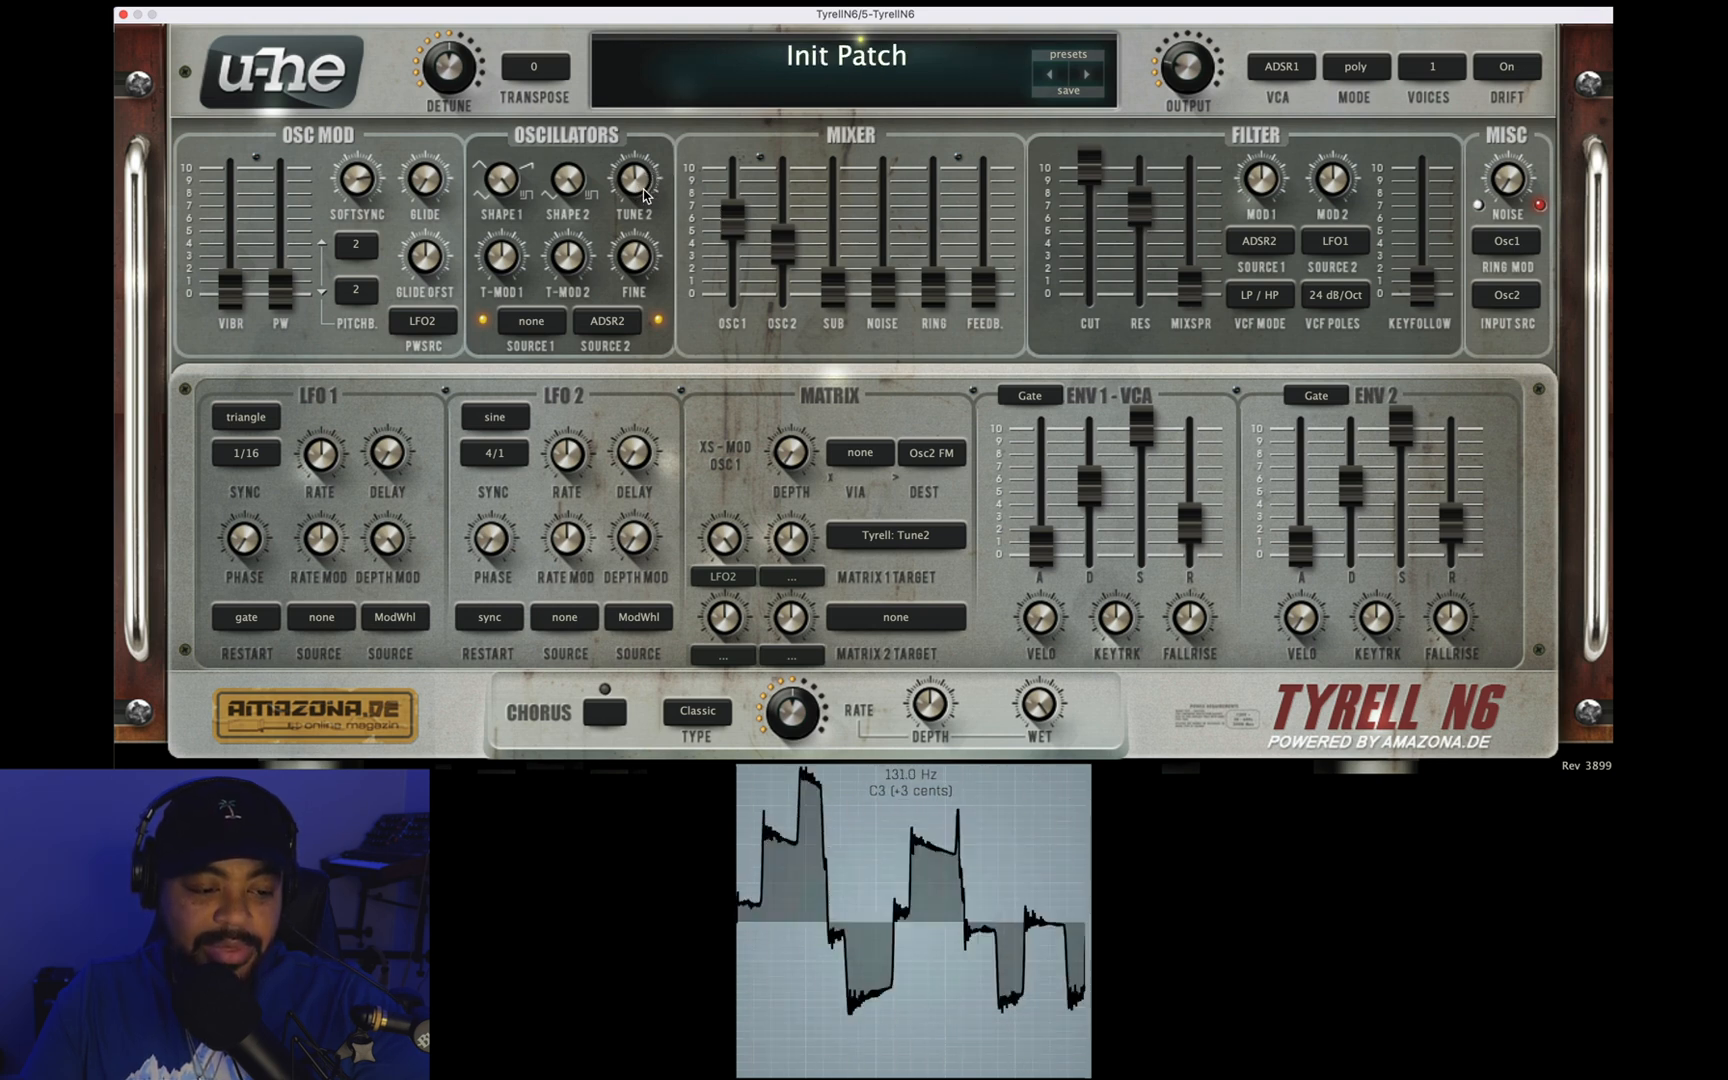
{"action": "left_click_drag", "start_coordinate": [643, 190], "coordinate": [646, 222]}
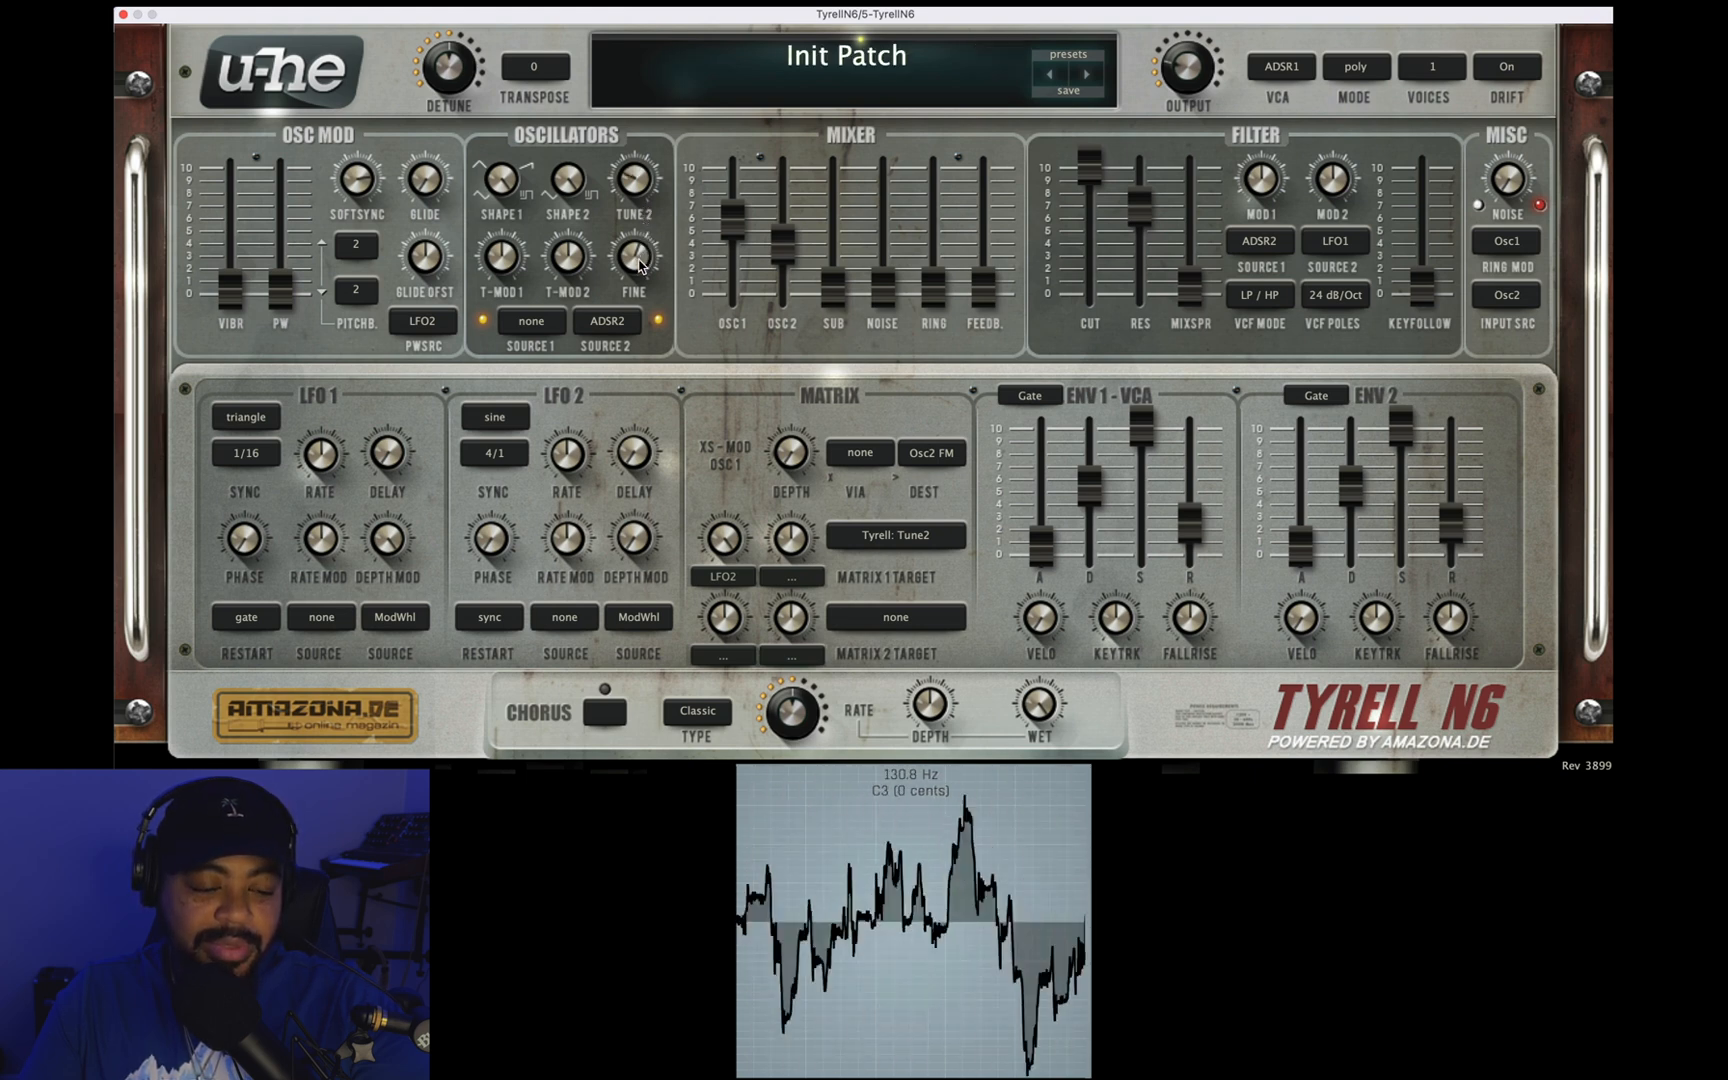
{"action": "left_click_drag", "start_coordinate": [639, 184], "coordinate": [640, 306]}
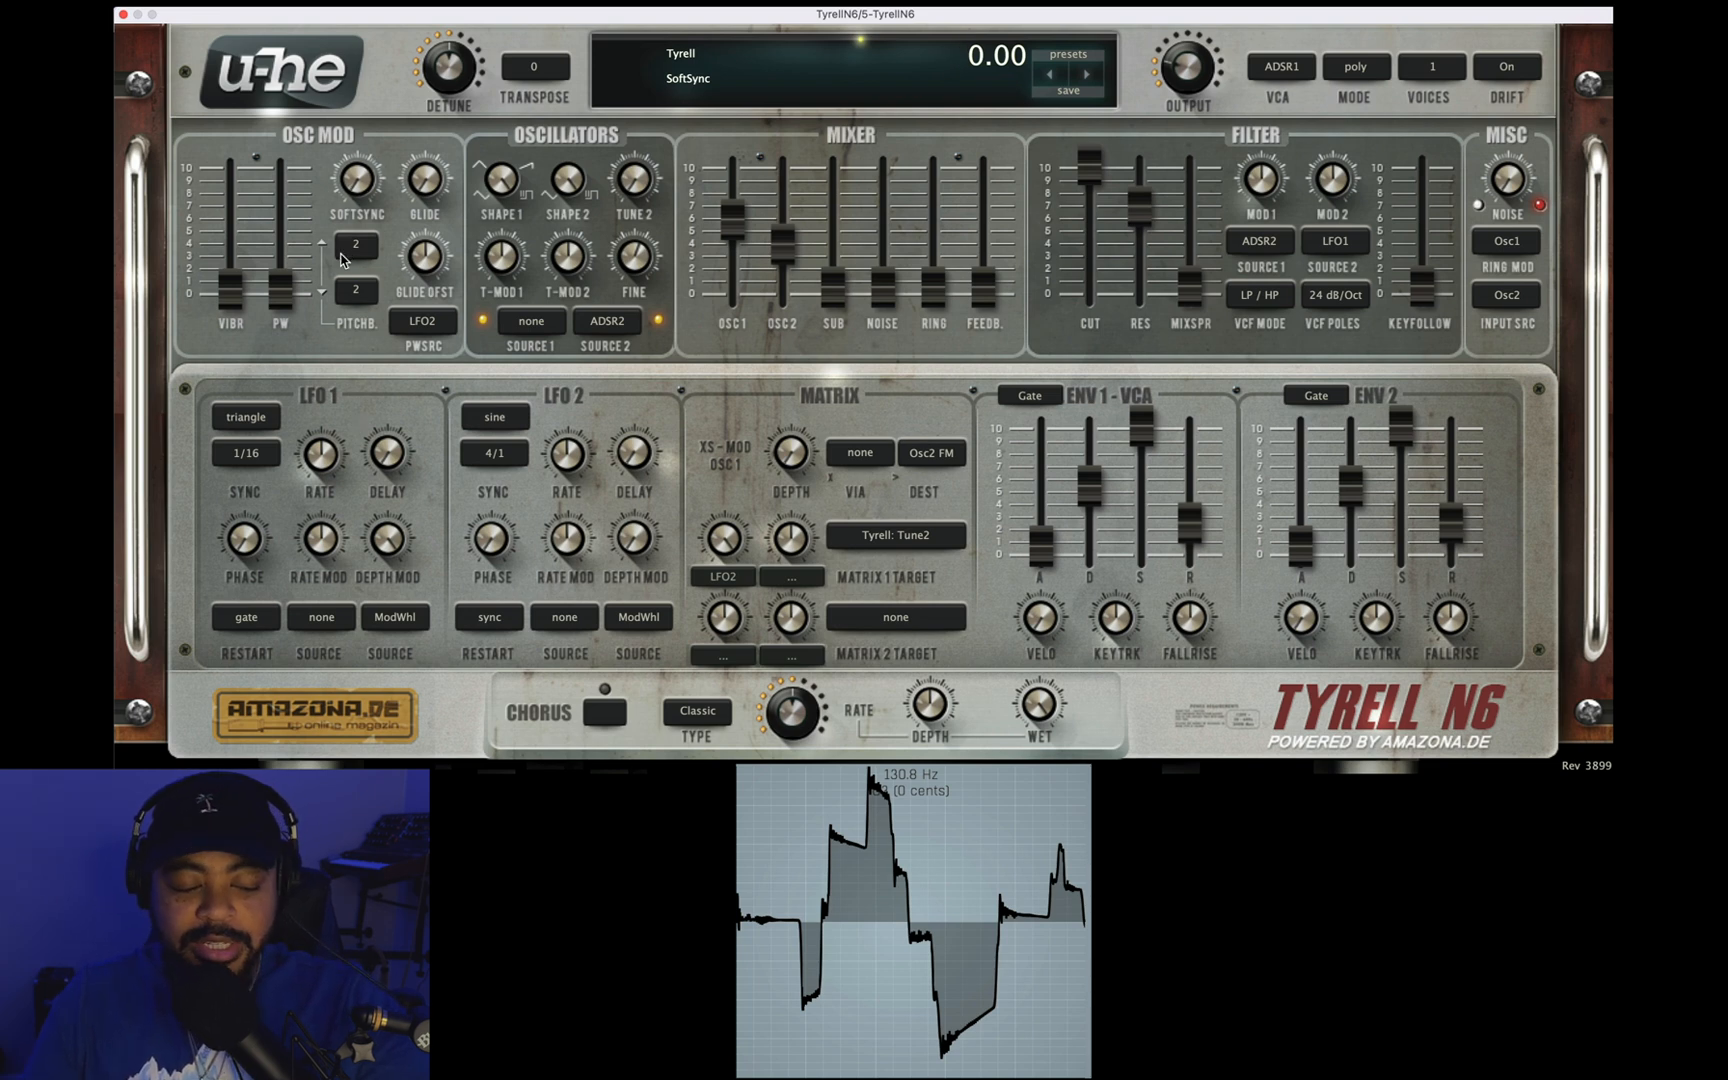
Step: Restore the PW depth to full and set the filter's second modulation source to LFO2
{"action": "left_click_drag", "start_coordinate": [283, 306], "coordinate": [283, 170]}
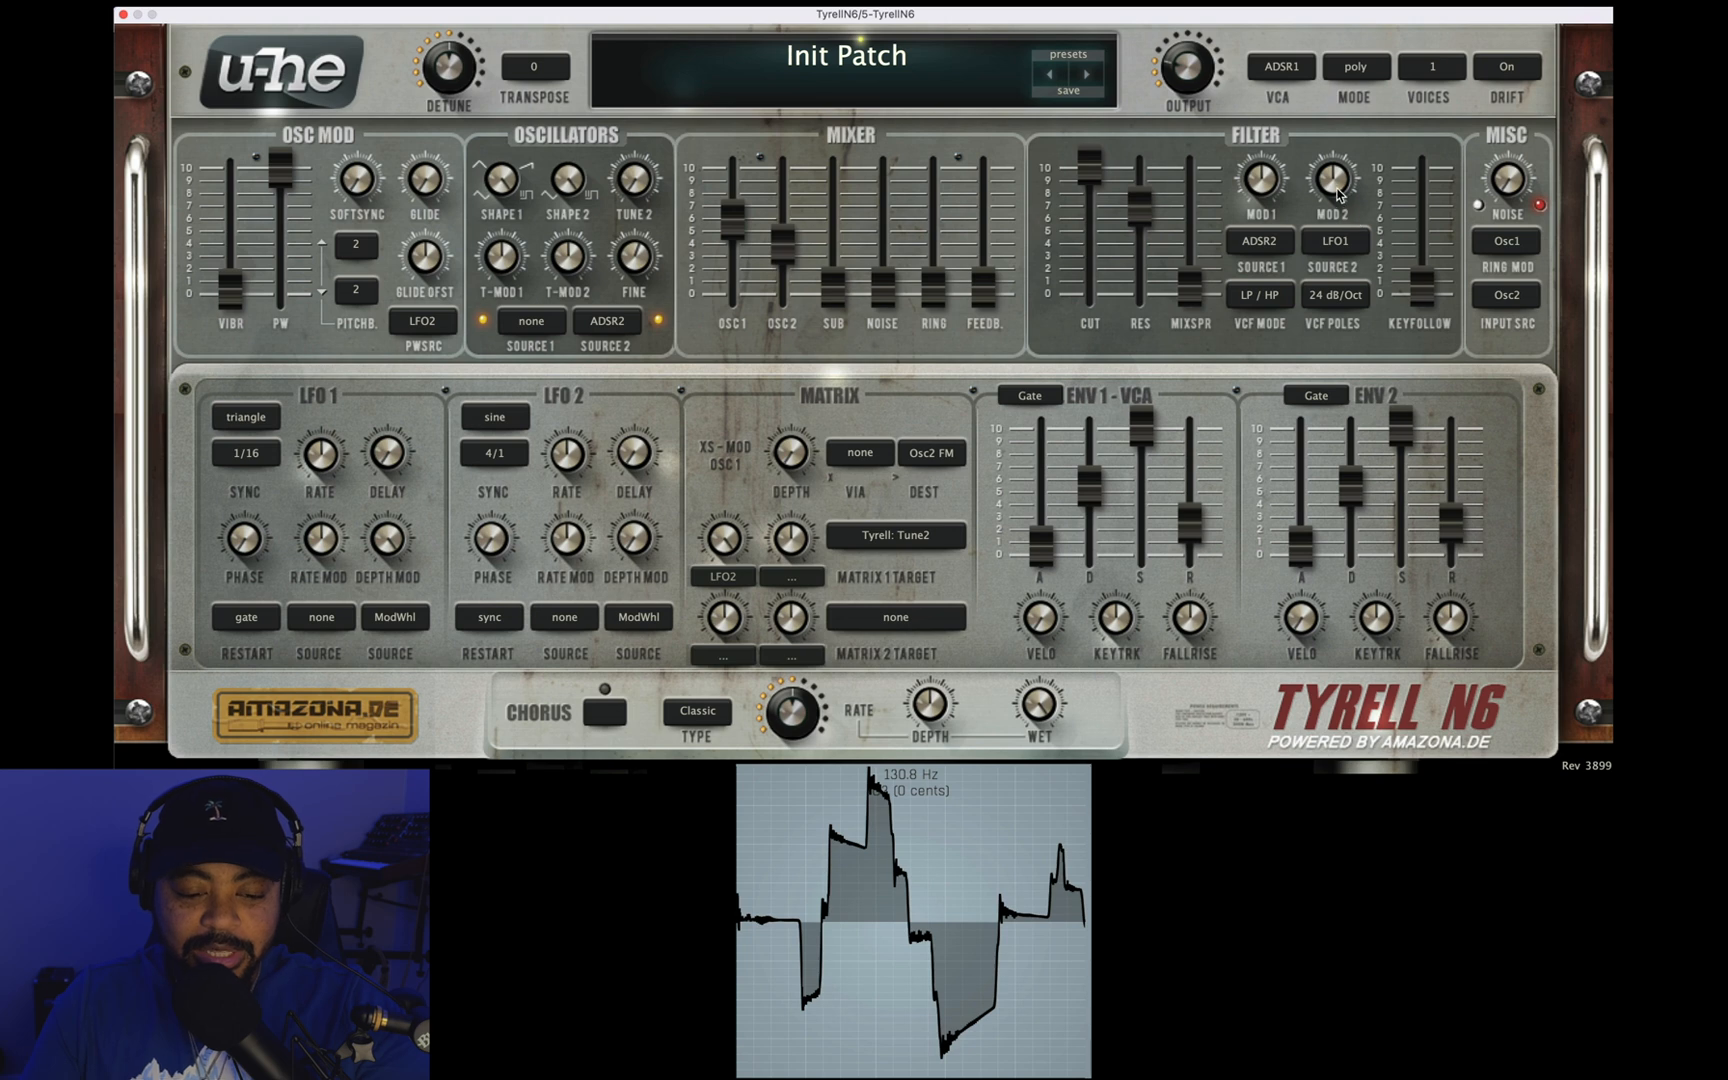
{"action": "left_click", "coordinate": [1325, 240]}
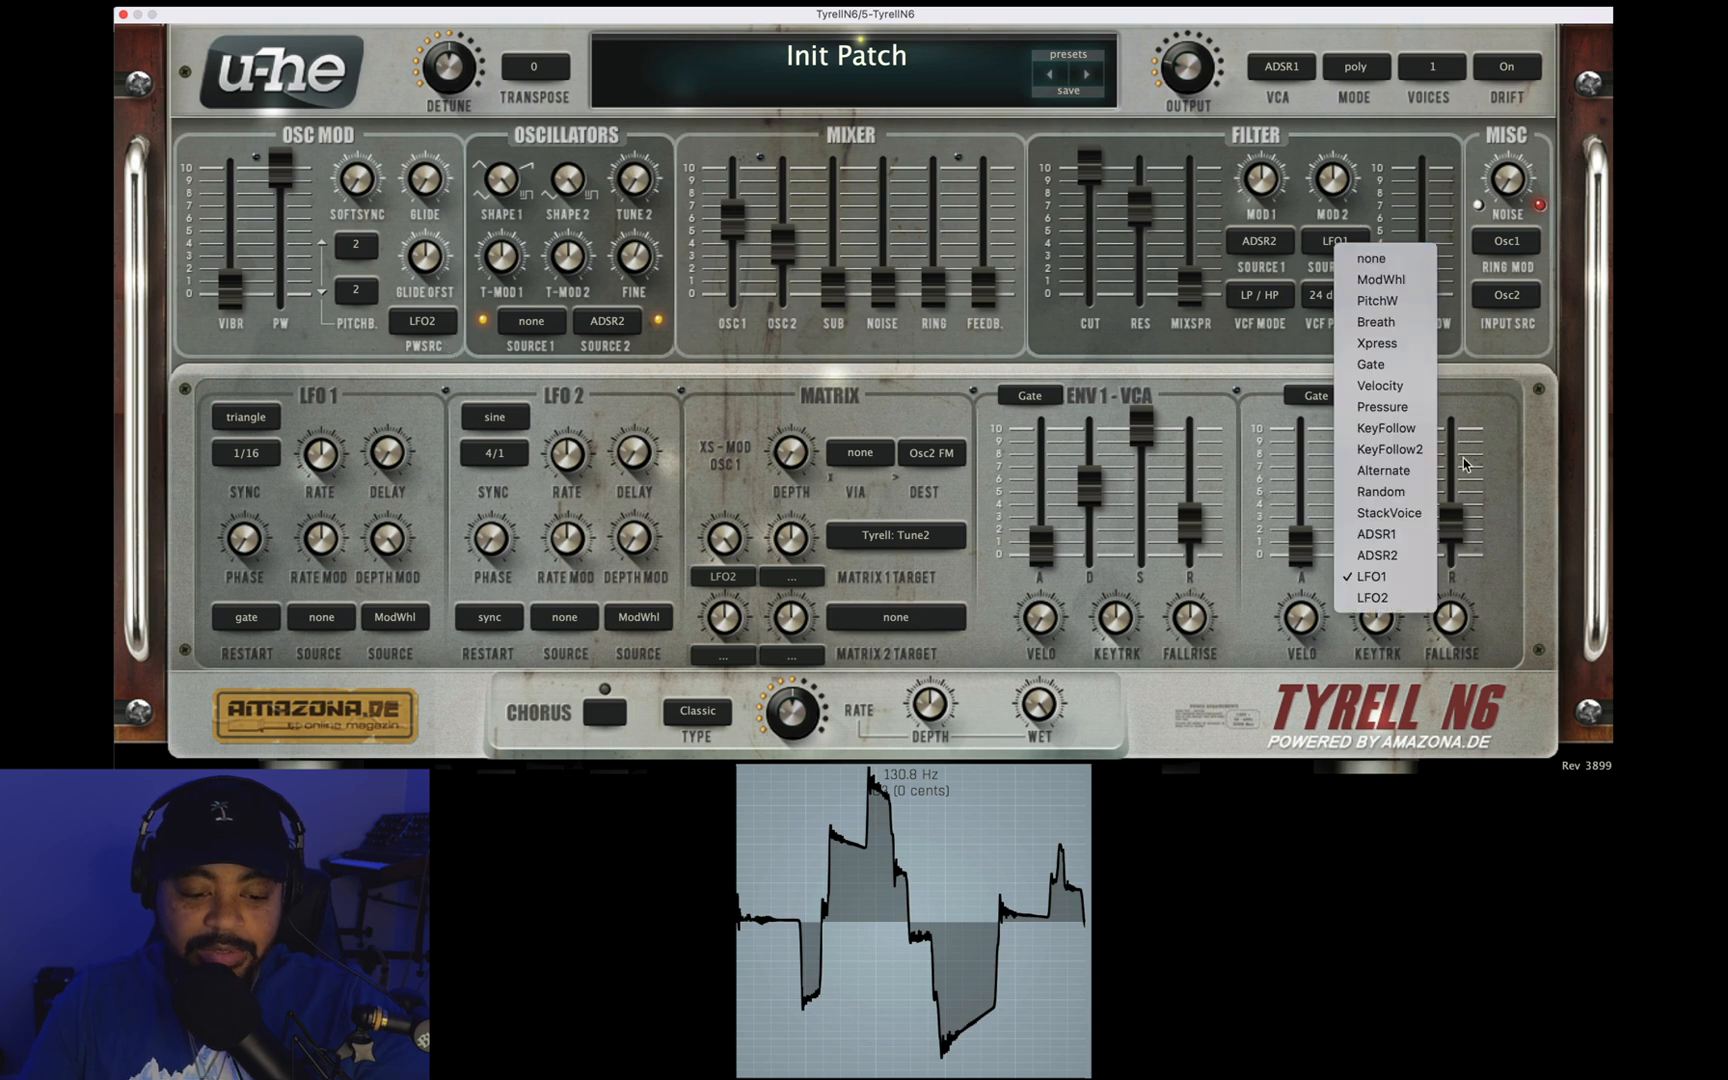
{"action": "left_click", "coordinate": [1372, 597]}
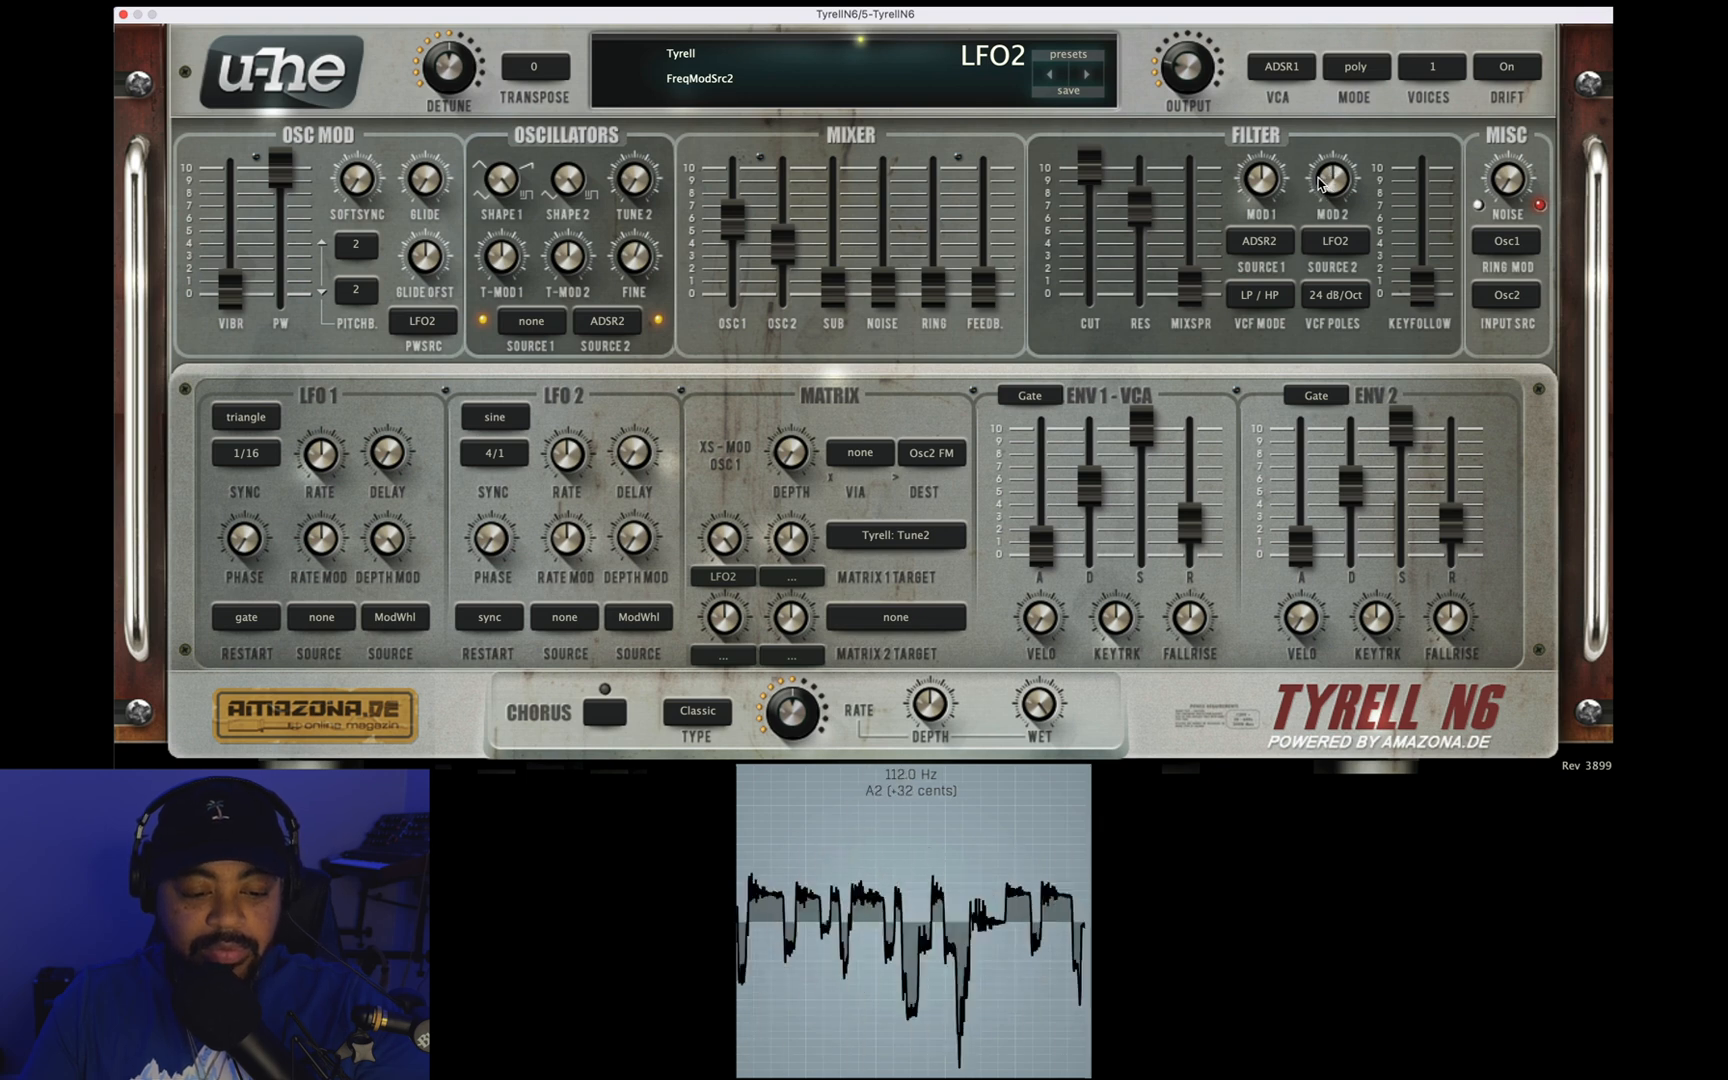
Step: Lower the filter cutoff to about 6 and resonance to 52.00, and reduce the matrix 1 depth to 2.00
{"action": "left_click_drag", "start_coordinate": [1075, 188], "coordinate": [1081, 296]}
{"action": "left_click_drag", "start_coordinate": [1146, 212], "coordinate": [1139, 257]}
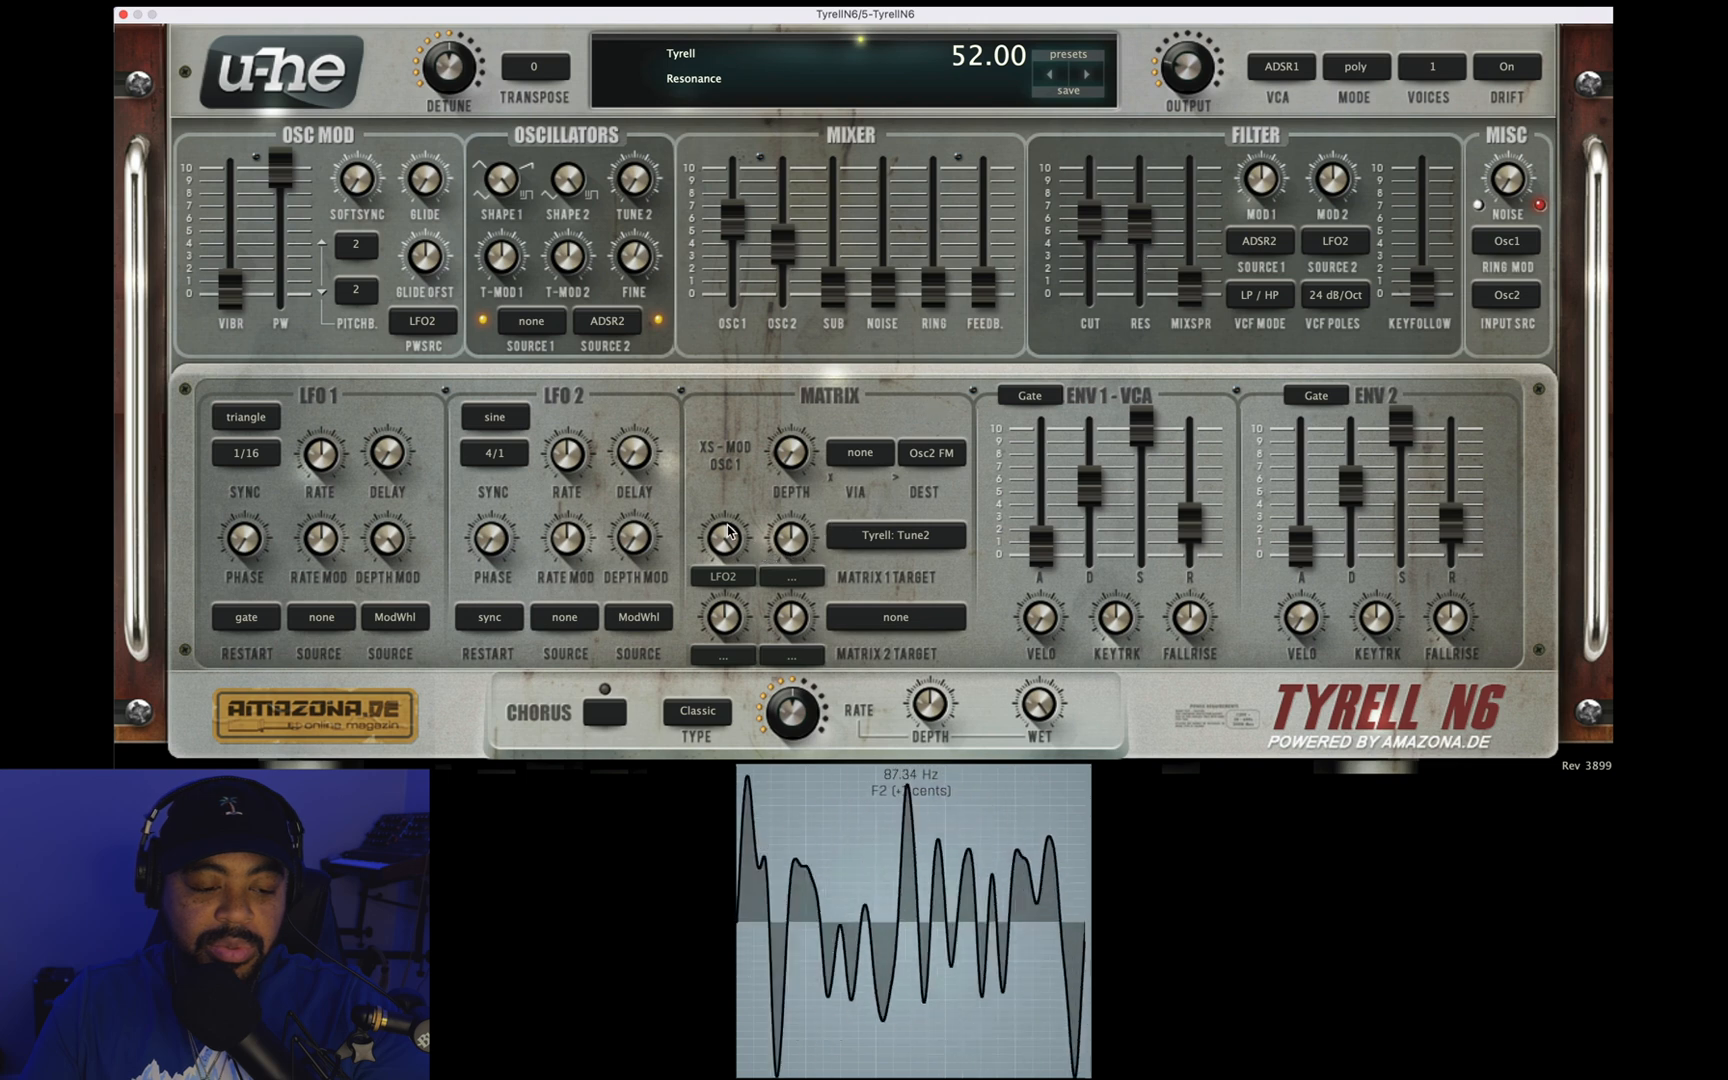
{"action": "left_click_drag", "start_coordinate": [728, 537], "coordinate": [729, 598]}
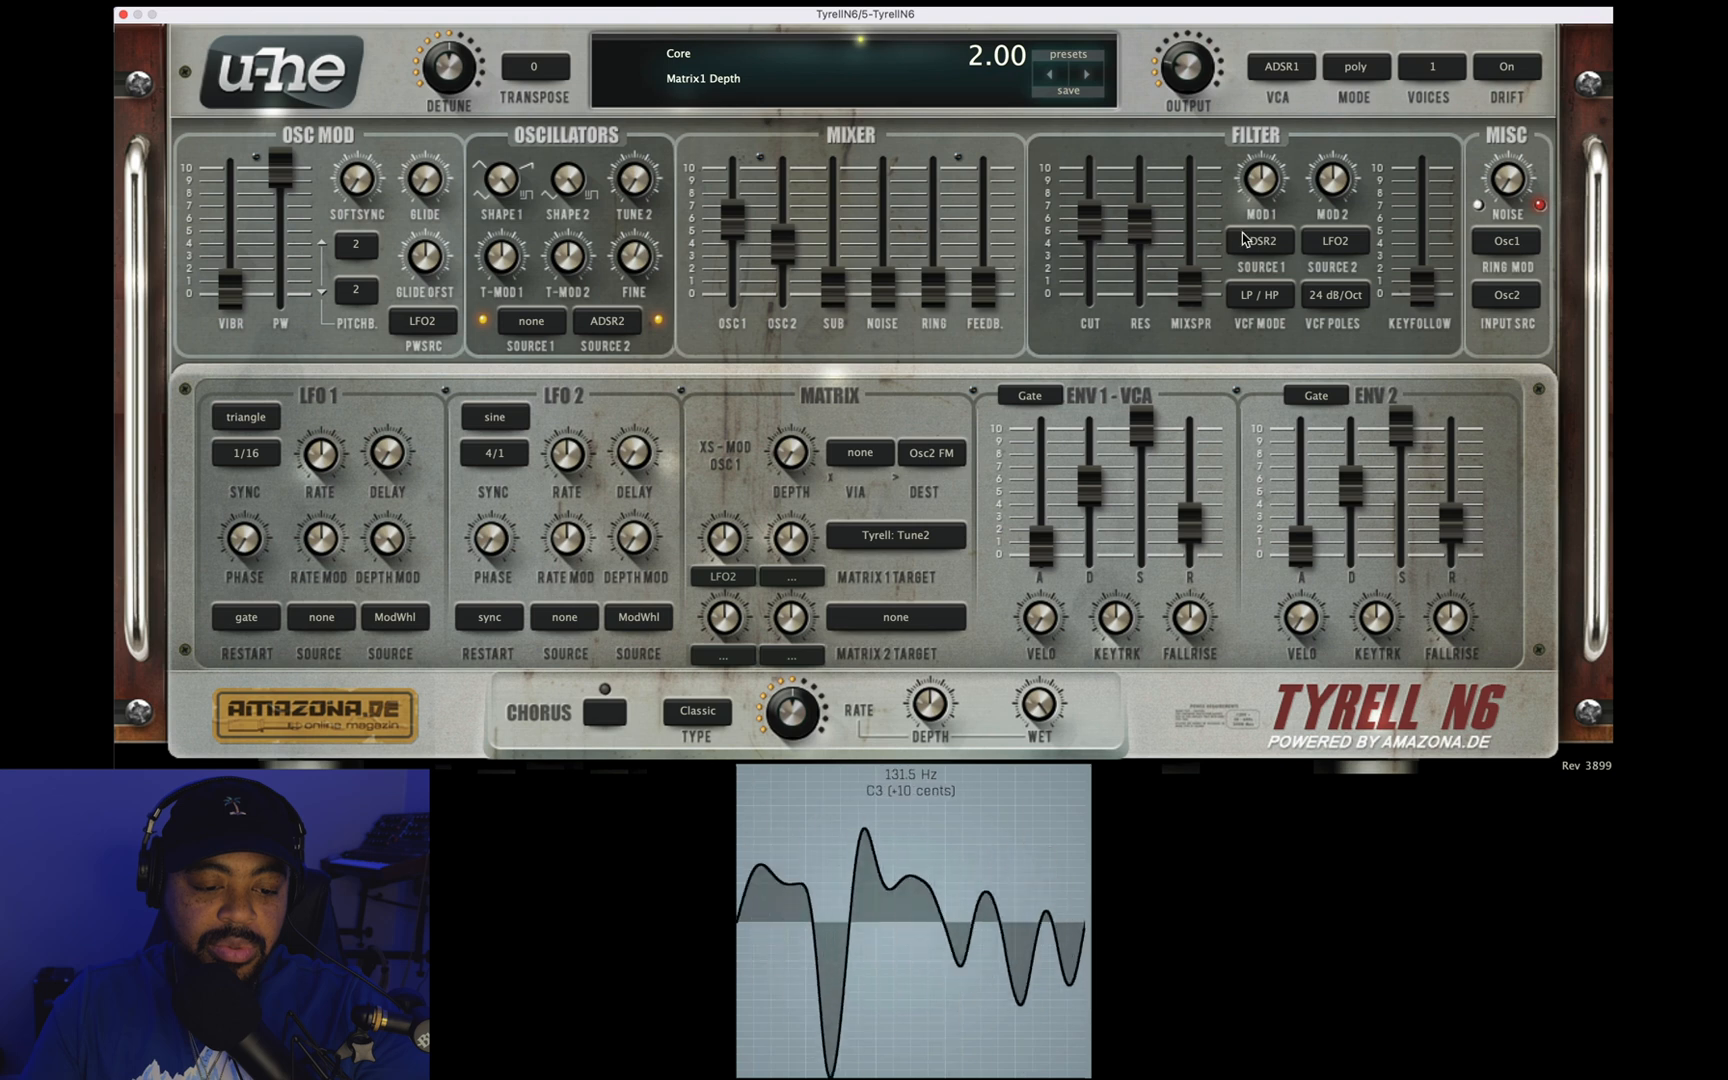
Step: Sweep the filter cutoff up to 128.50 and back to about 6, trying a different second modulation depth and keeping FineTune2 at 0.00
{"action": "left_click_drag", "start_coordinate": [1087, 234], "coordinate": [1088, 157]}
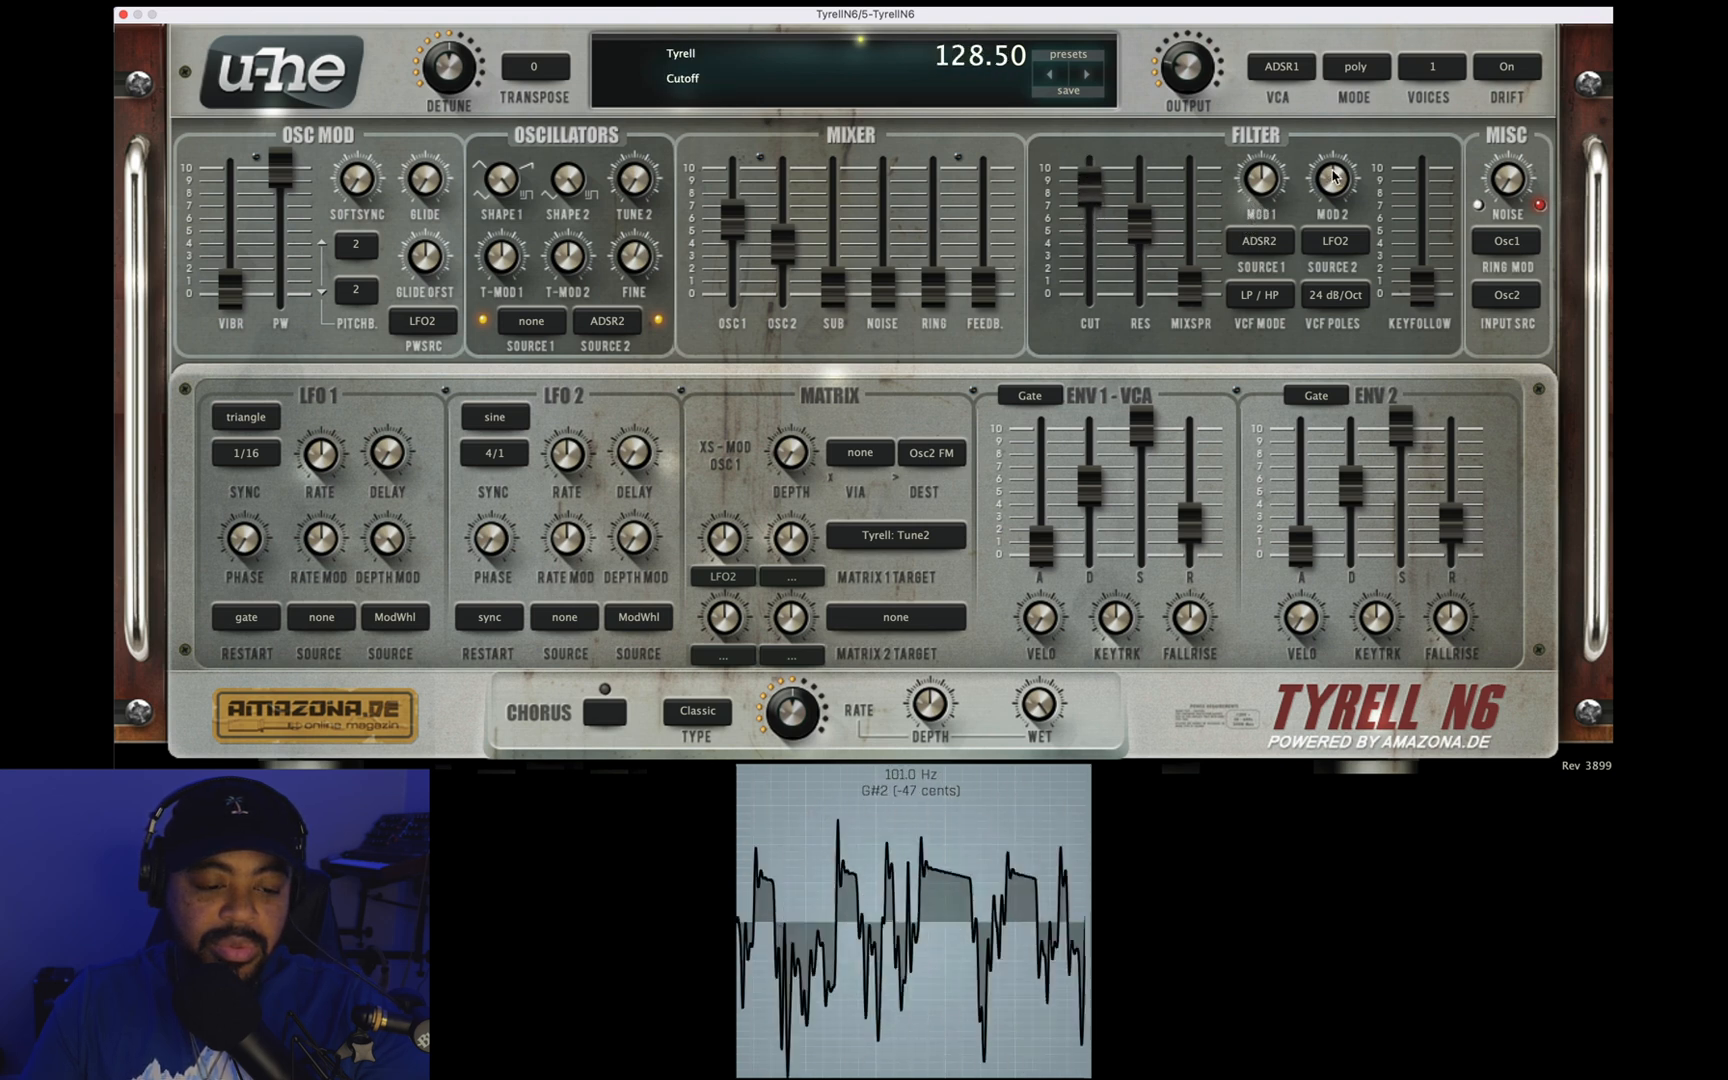
{"action": "left_click_drag", "start_coordinate": [647, 257], "coordinate": [647, 270]}
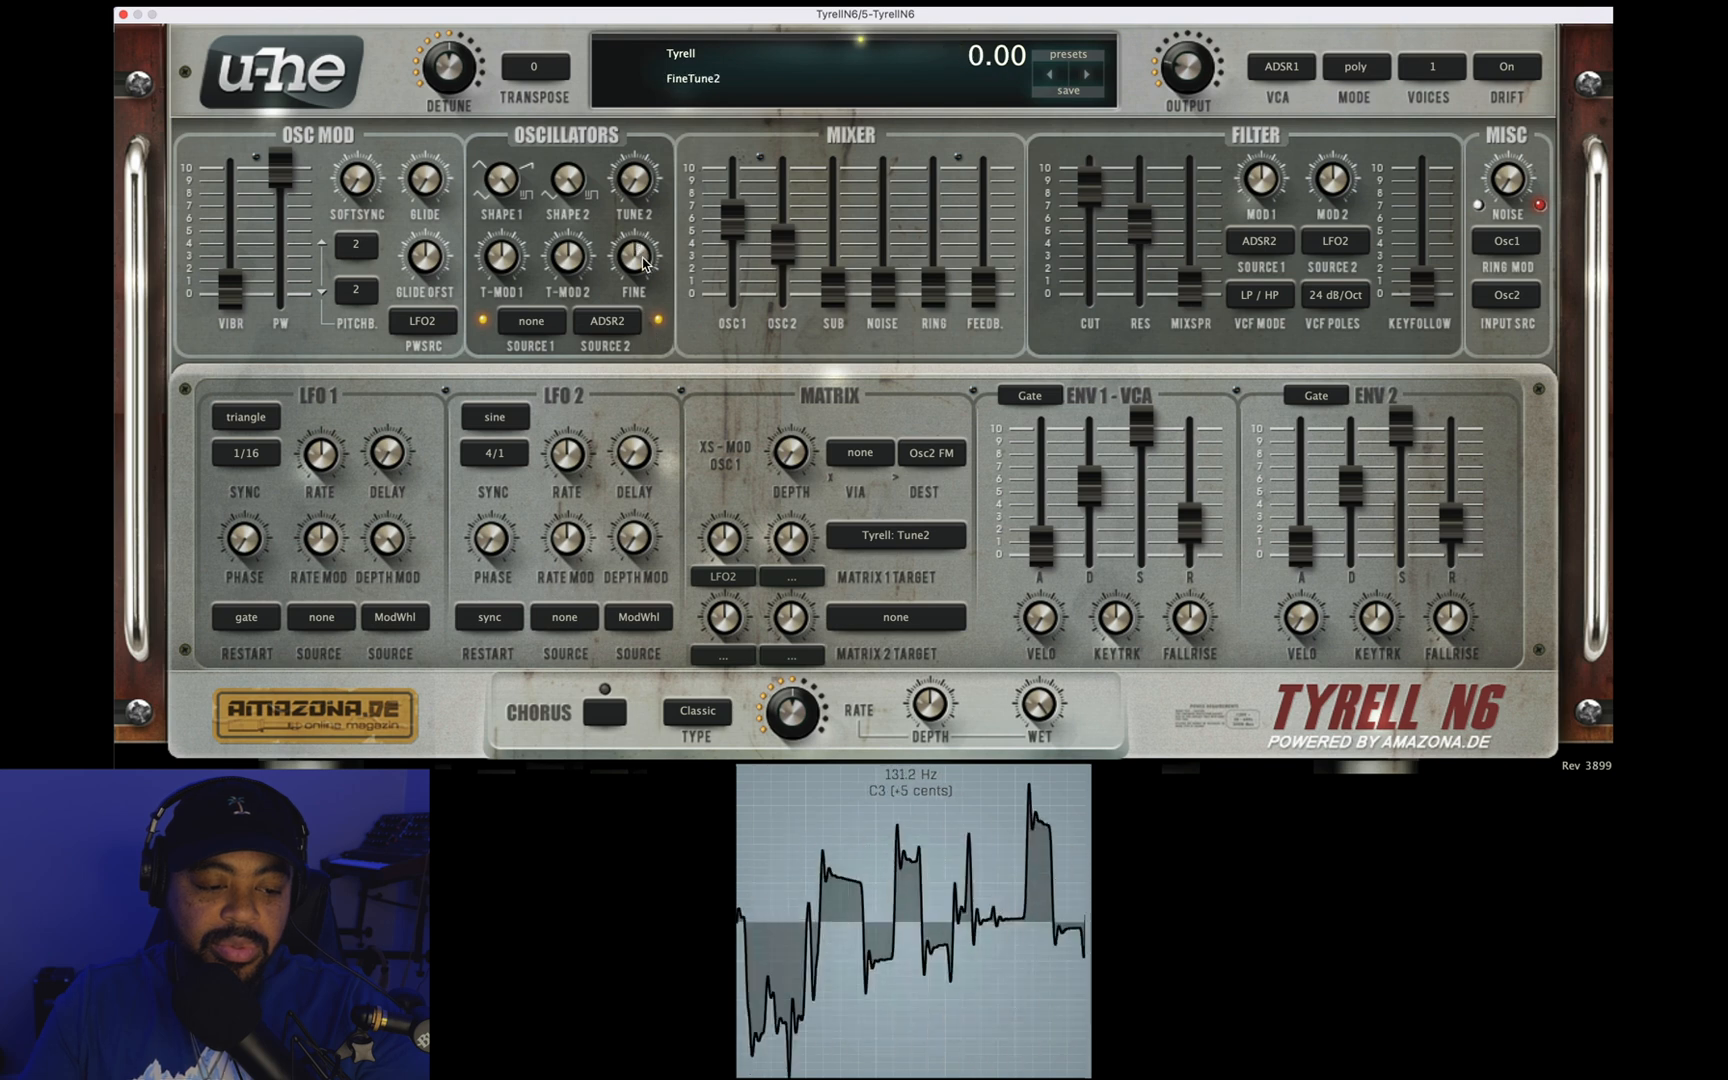
{"action": "left_click_drag", "start_coordinate": [1326, 186], "coordinate": [1326, 126]}
{"action": "left_click_drag", "start_coordinate": [1088, 175], "coordinate": [1097, 283]}
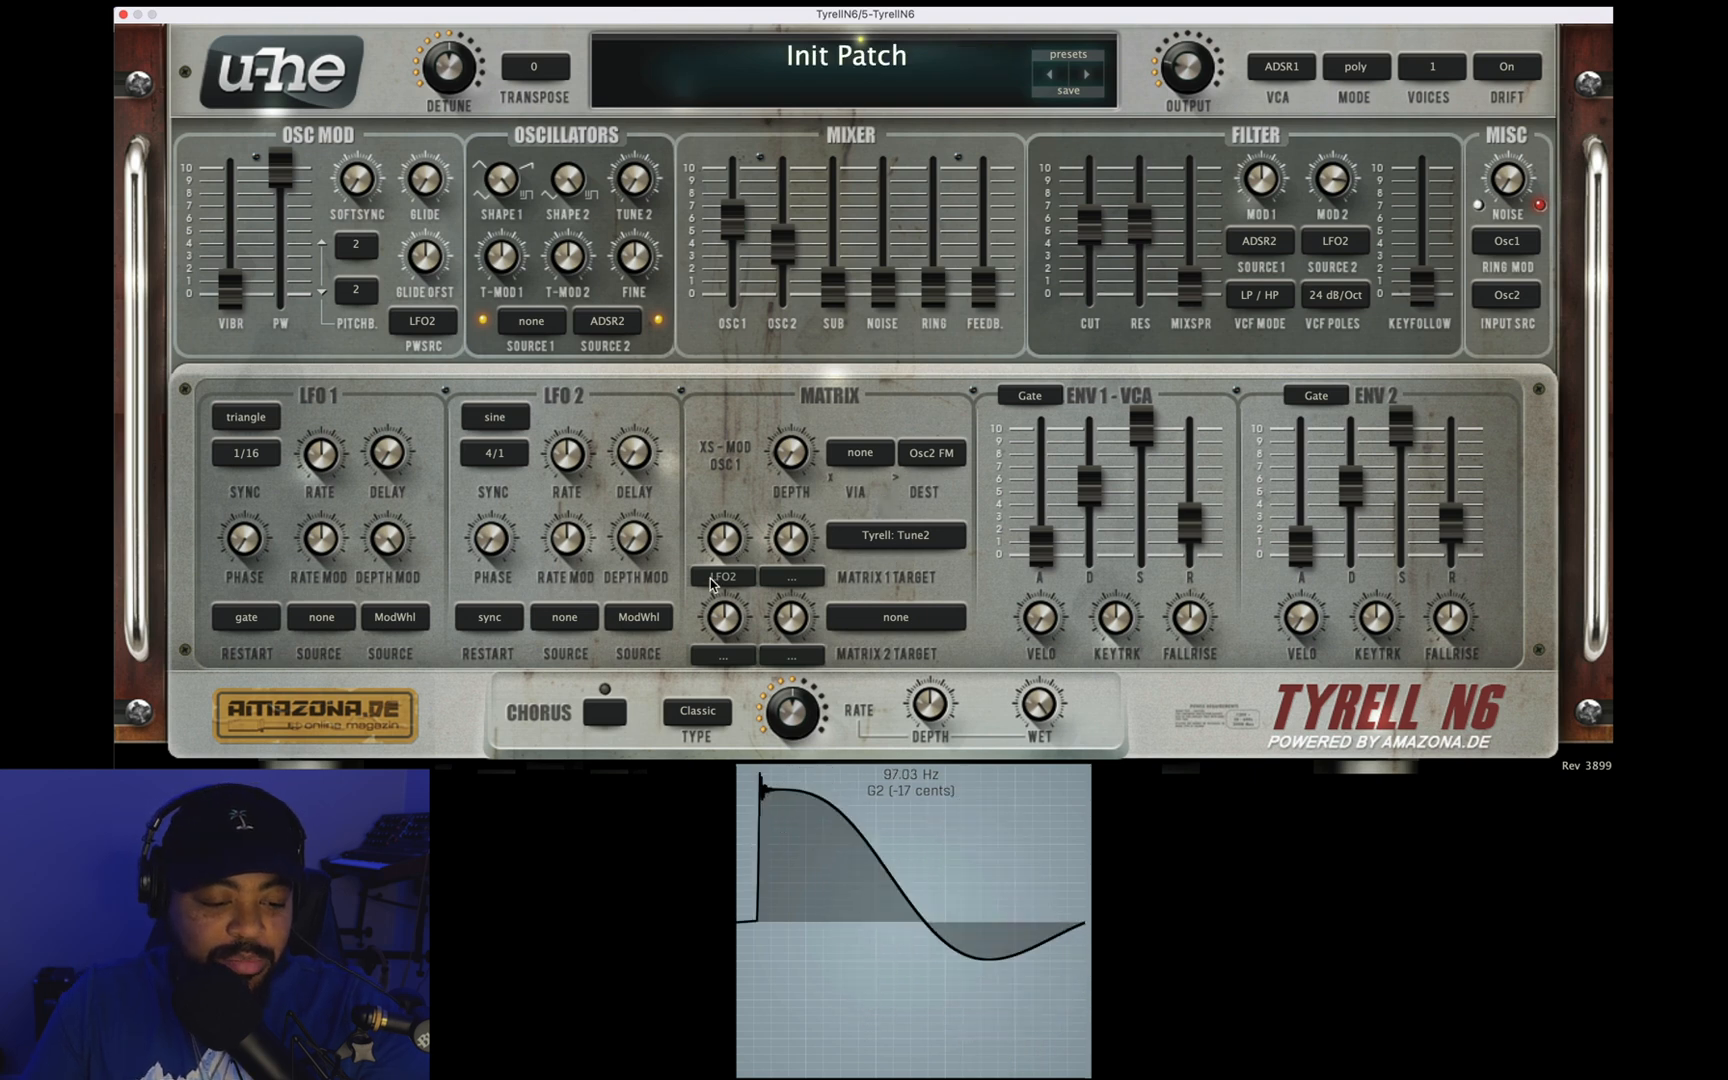
Step: Set the matrix 1 target to none and the filter cutoff to 86.50, with lower resonance and a second modulation depth of 20.00
{"action": "left_click", "coordinate": [899, 537]}
{"action": "left_click", "coordinate": [956, 551]}
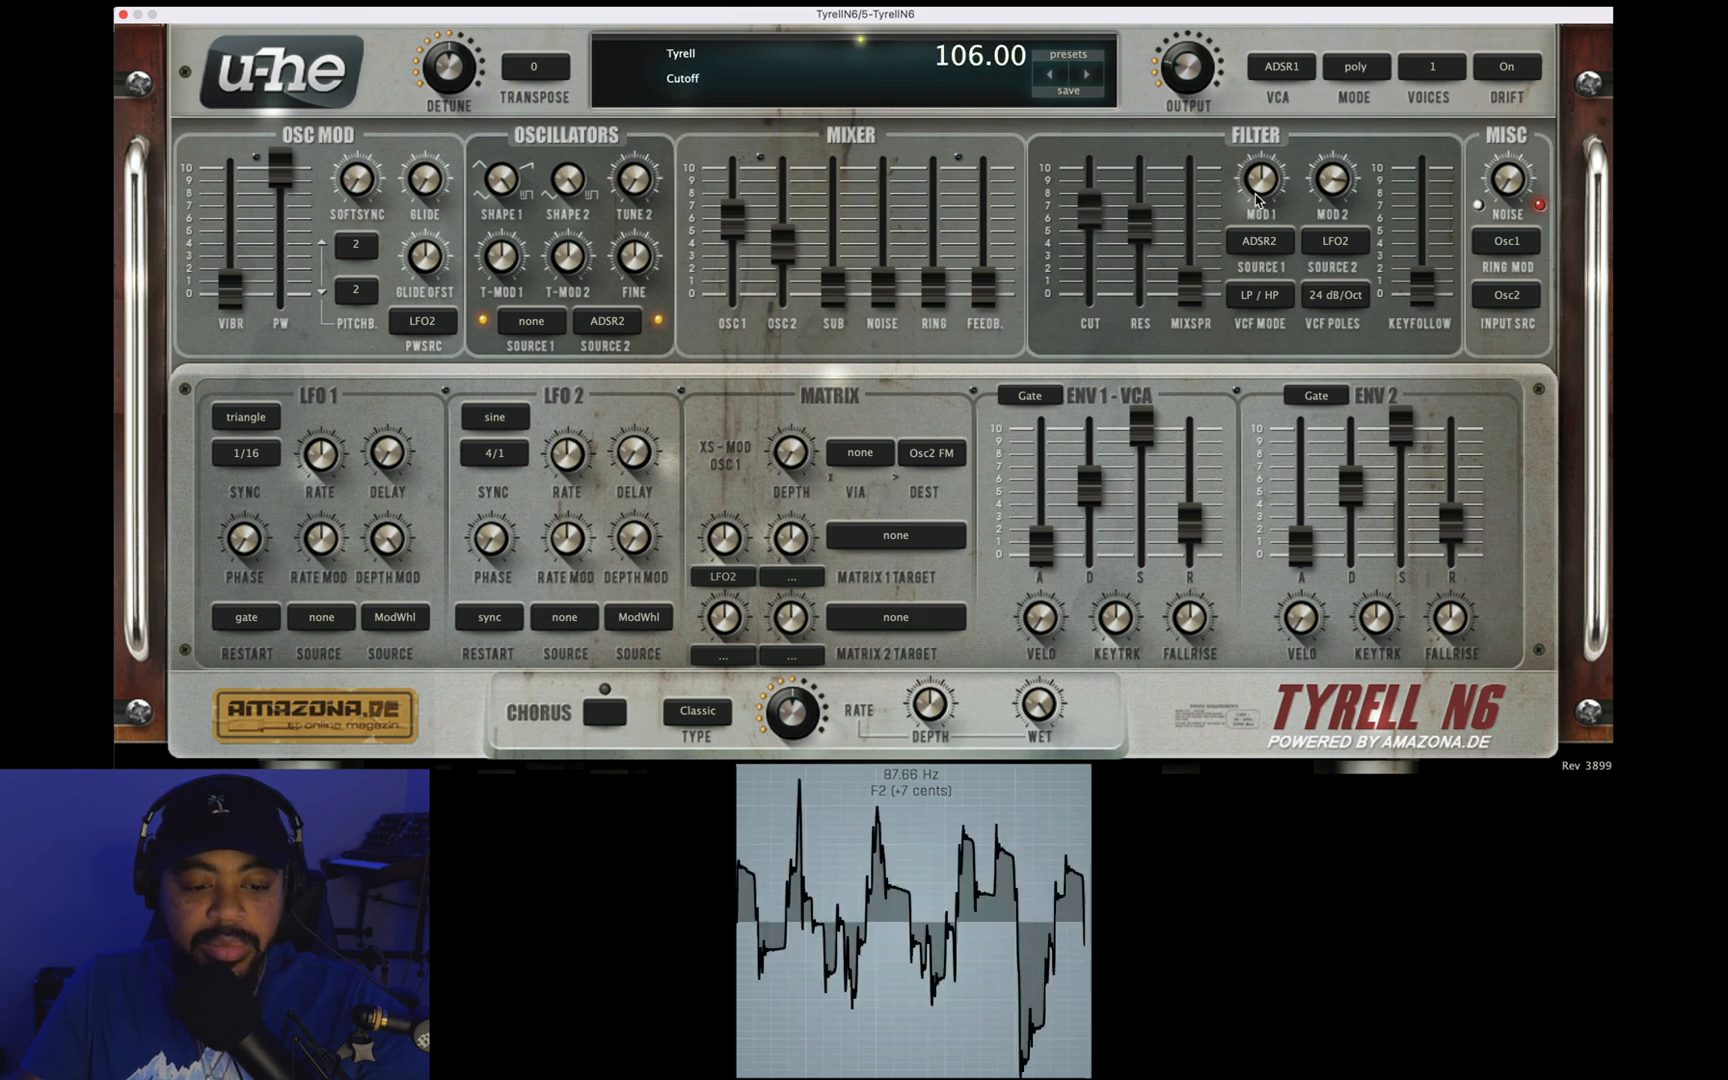
{"action": "left_click_drag", "start_coordinate": [1330, 185], "coordinate": [1330, 173]}
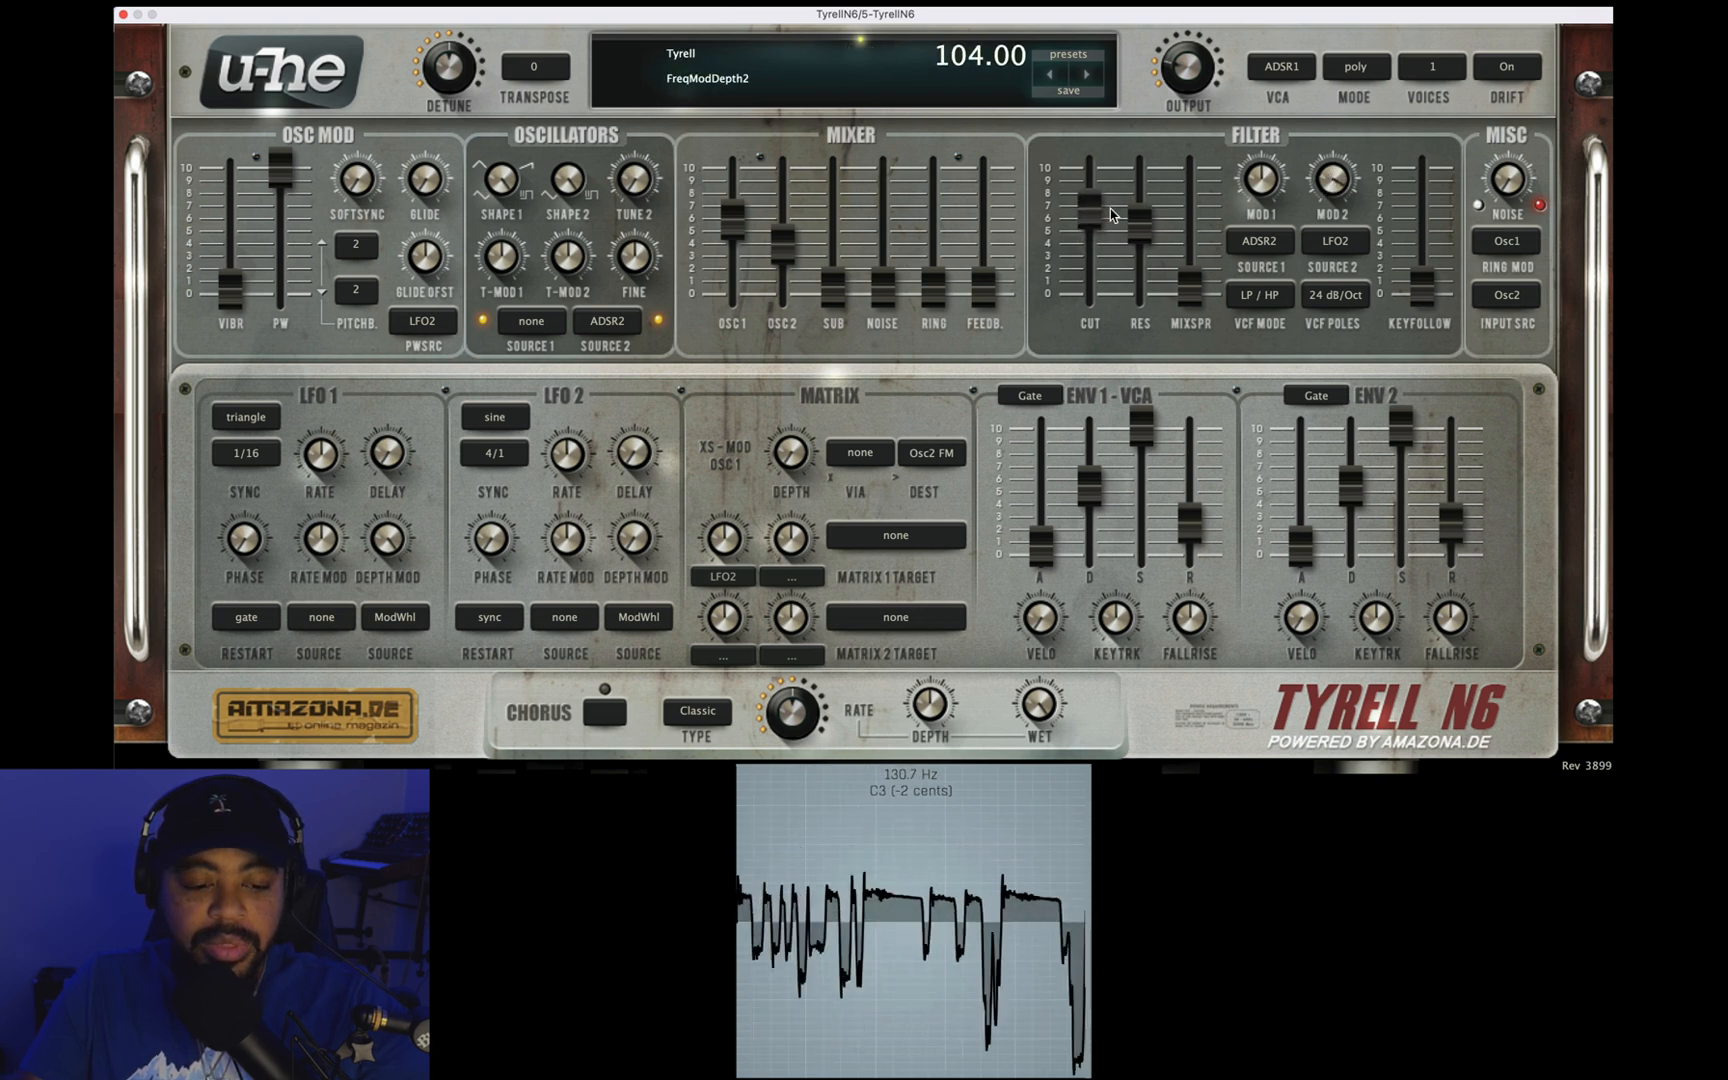
{"action": "left_click_drag", "start_coordinate": [1158, 240], "coordinate": [1084, 261]}
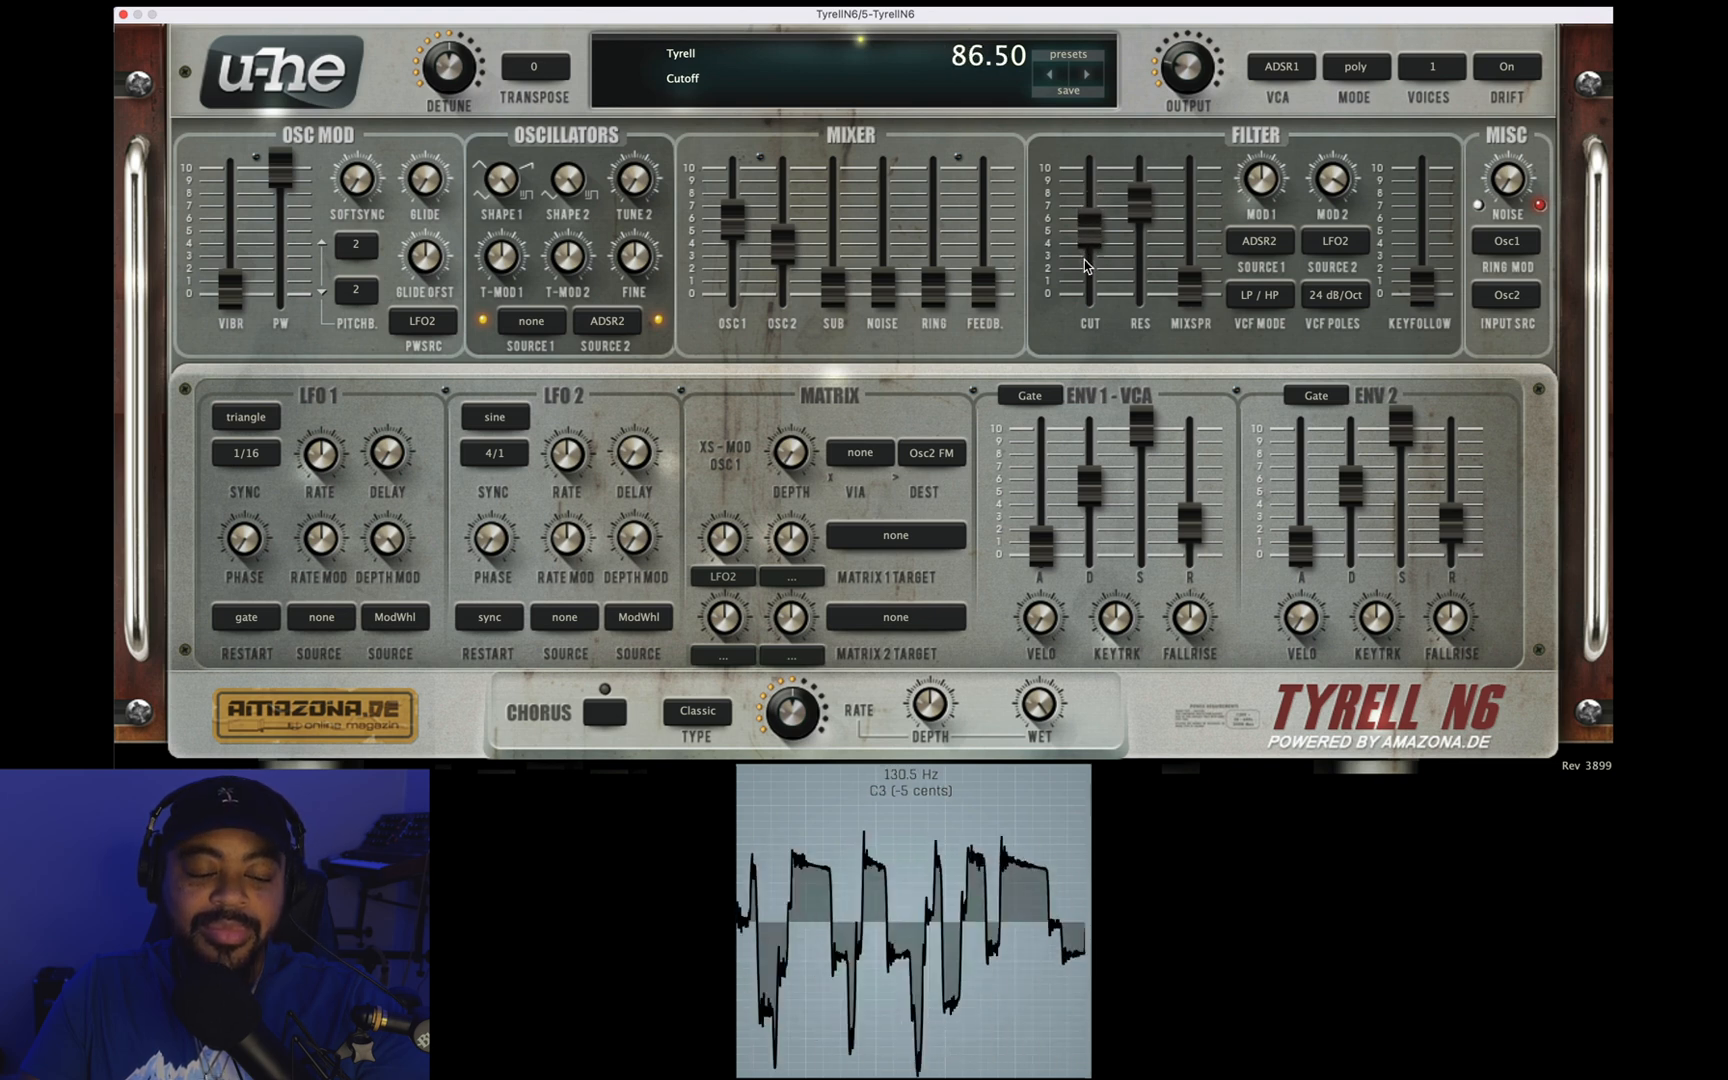
{"action": "left_click_drag", "start_coordinate": [1140, 202], "coordinate": [1140, 246]}
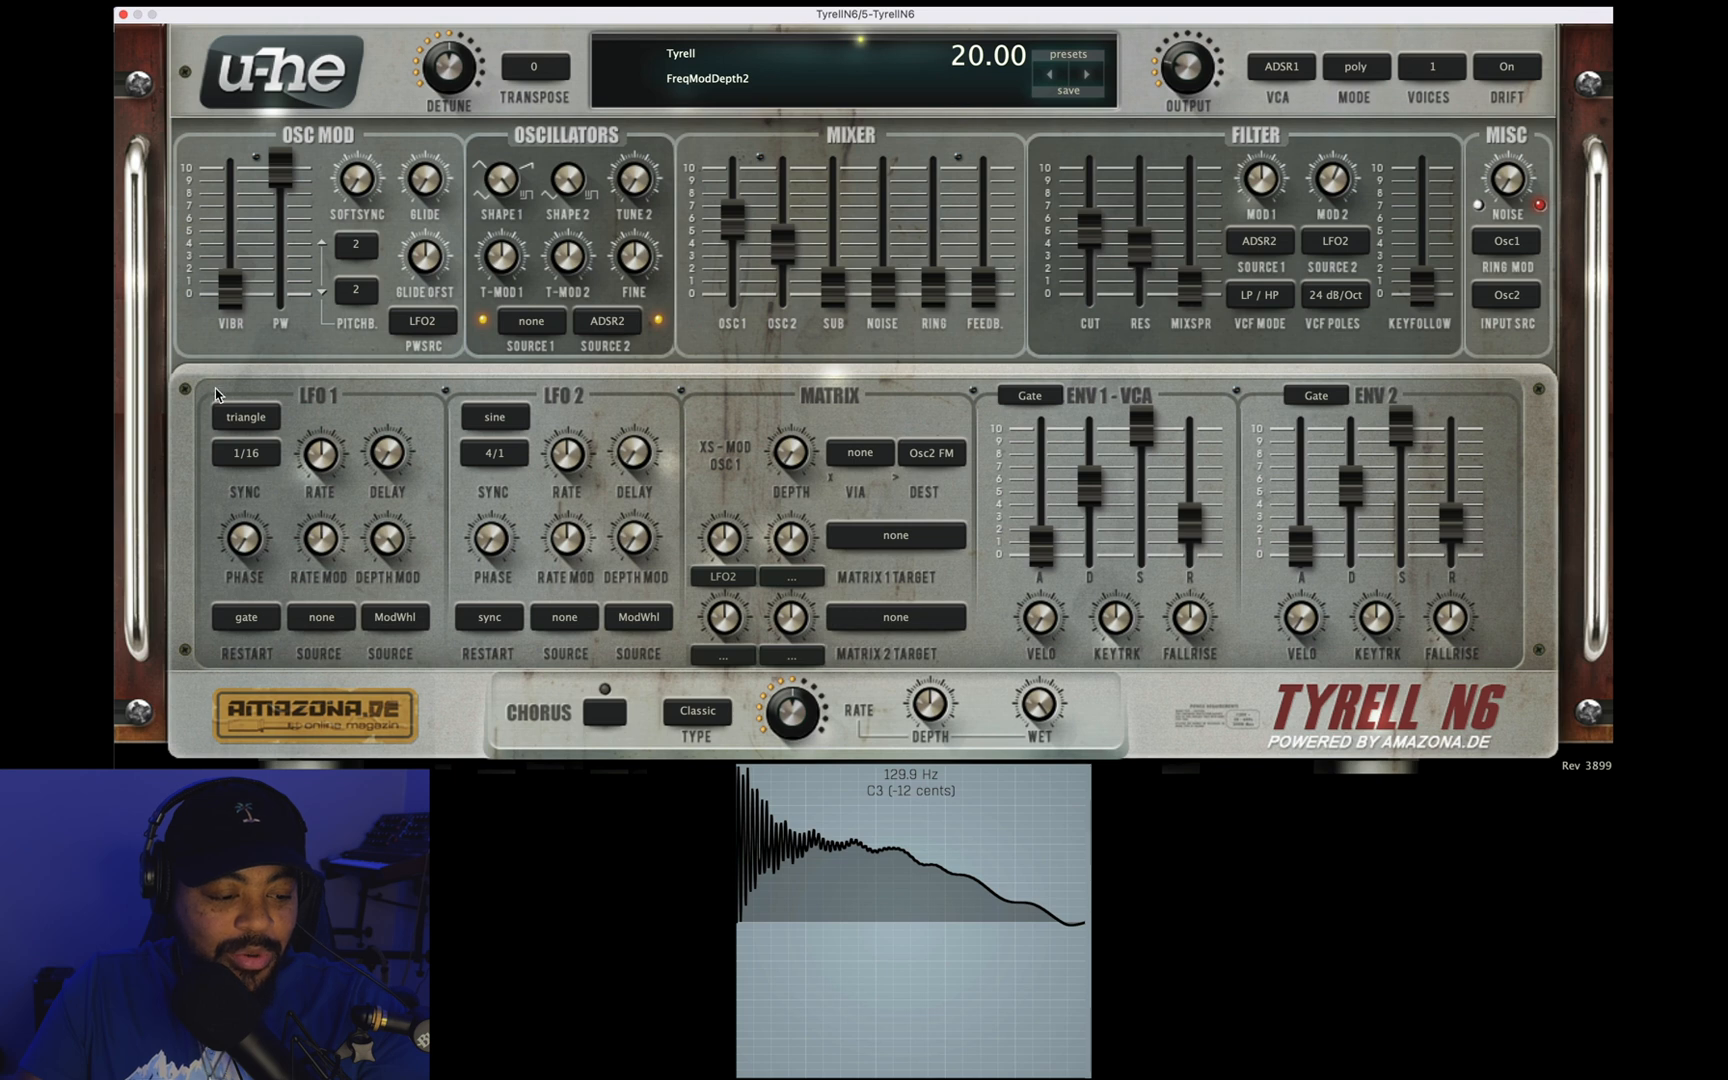
Step: Change LFO 1's waveform to saw down and turn down the filter's second modulation depth
{"action": "left_click", "coordinate": [229, 420]}
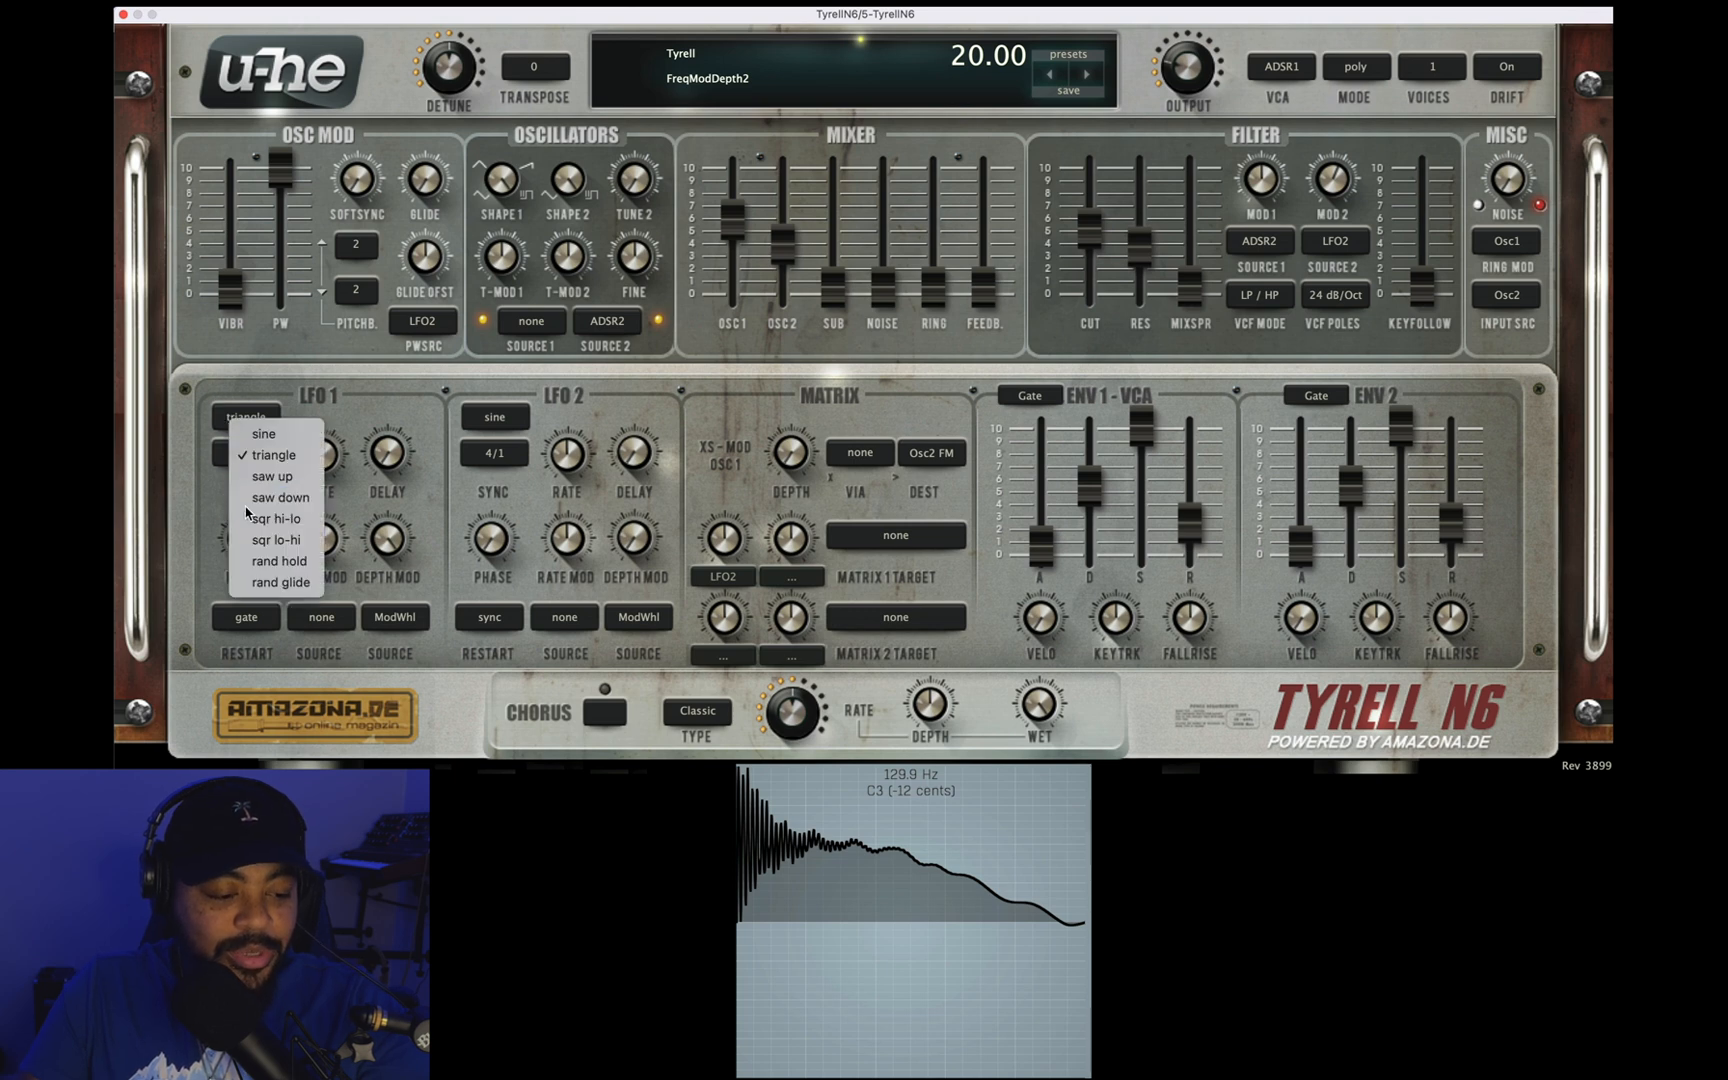
{"action": "left_click", "coordinate": [270, 497]}
{"action": "left_click_drag", "start_coordinate": [1348, 180], "coordinate": [1343, 195]}
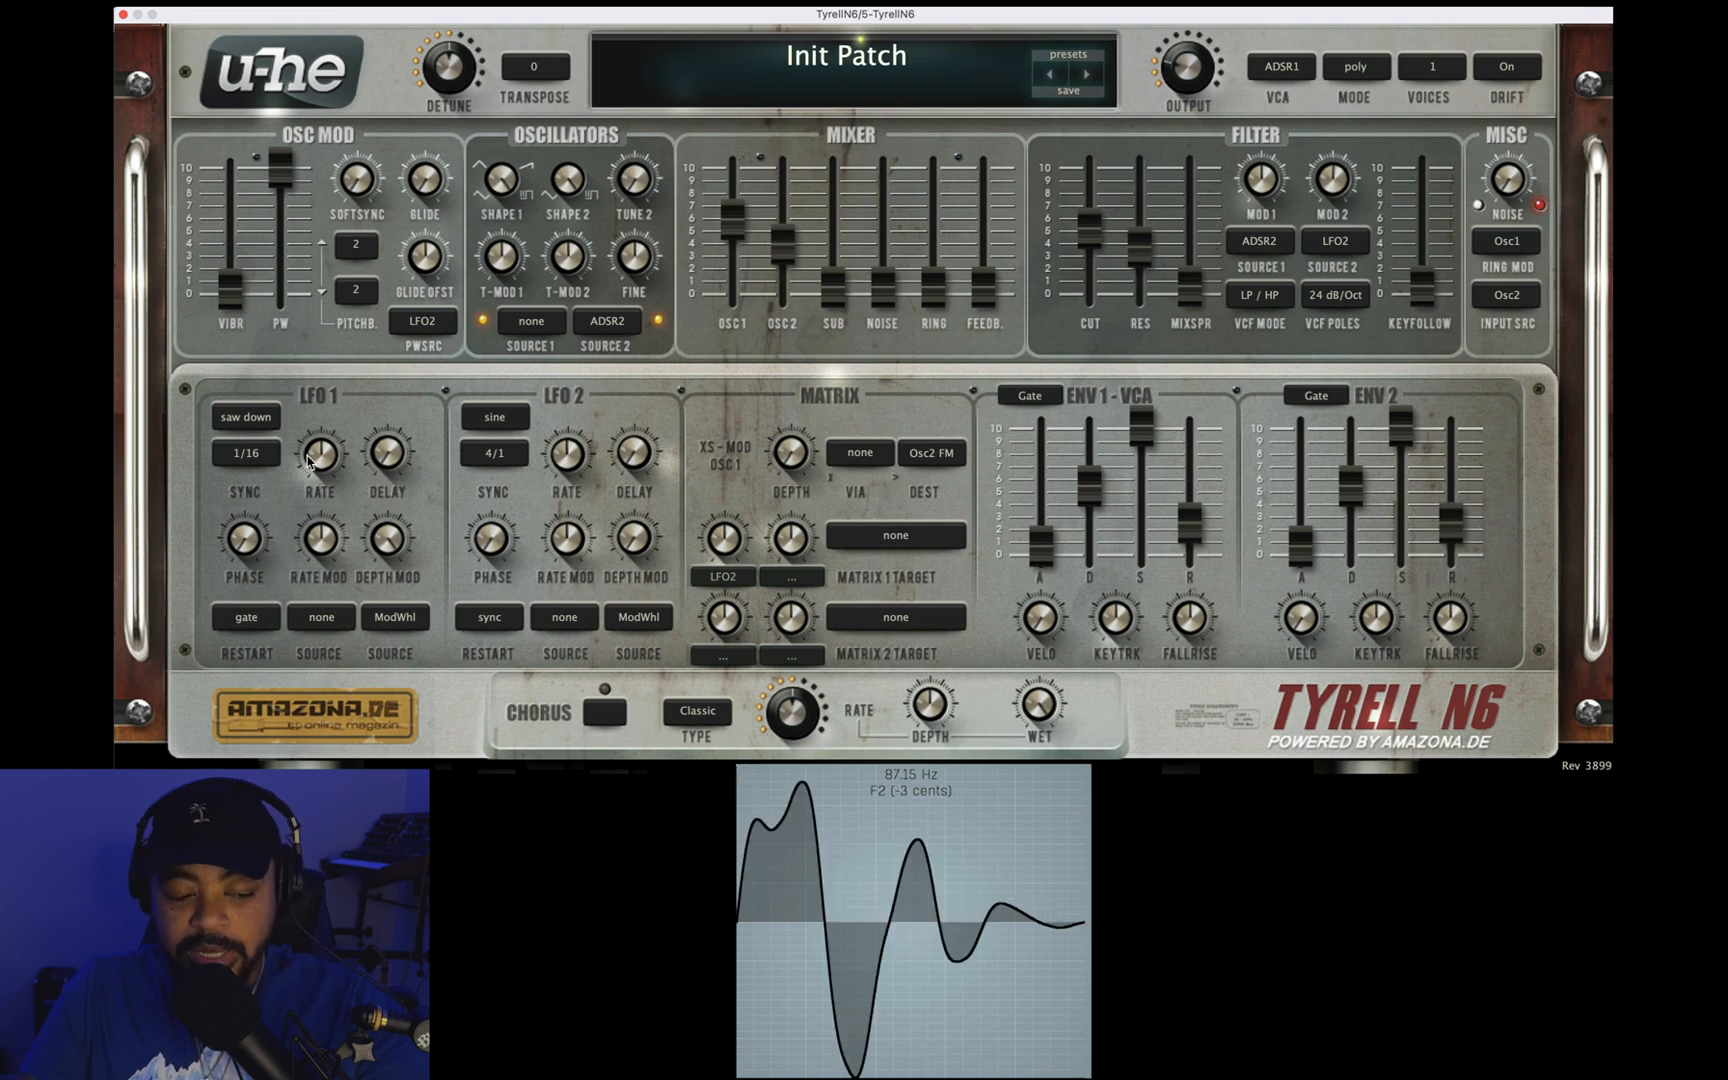
{"action": "left_click", "coordinate": [383, 537]}
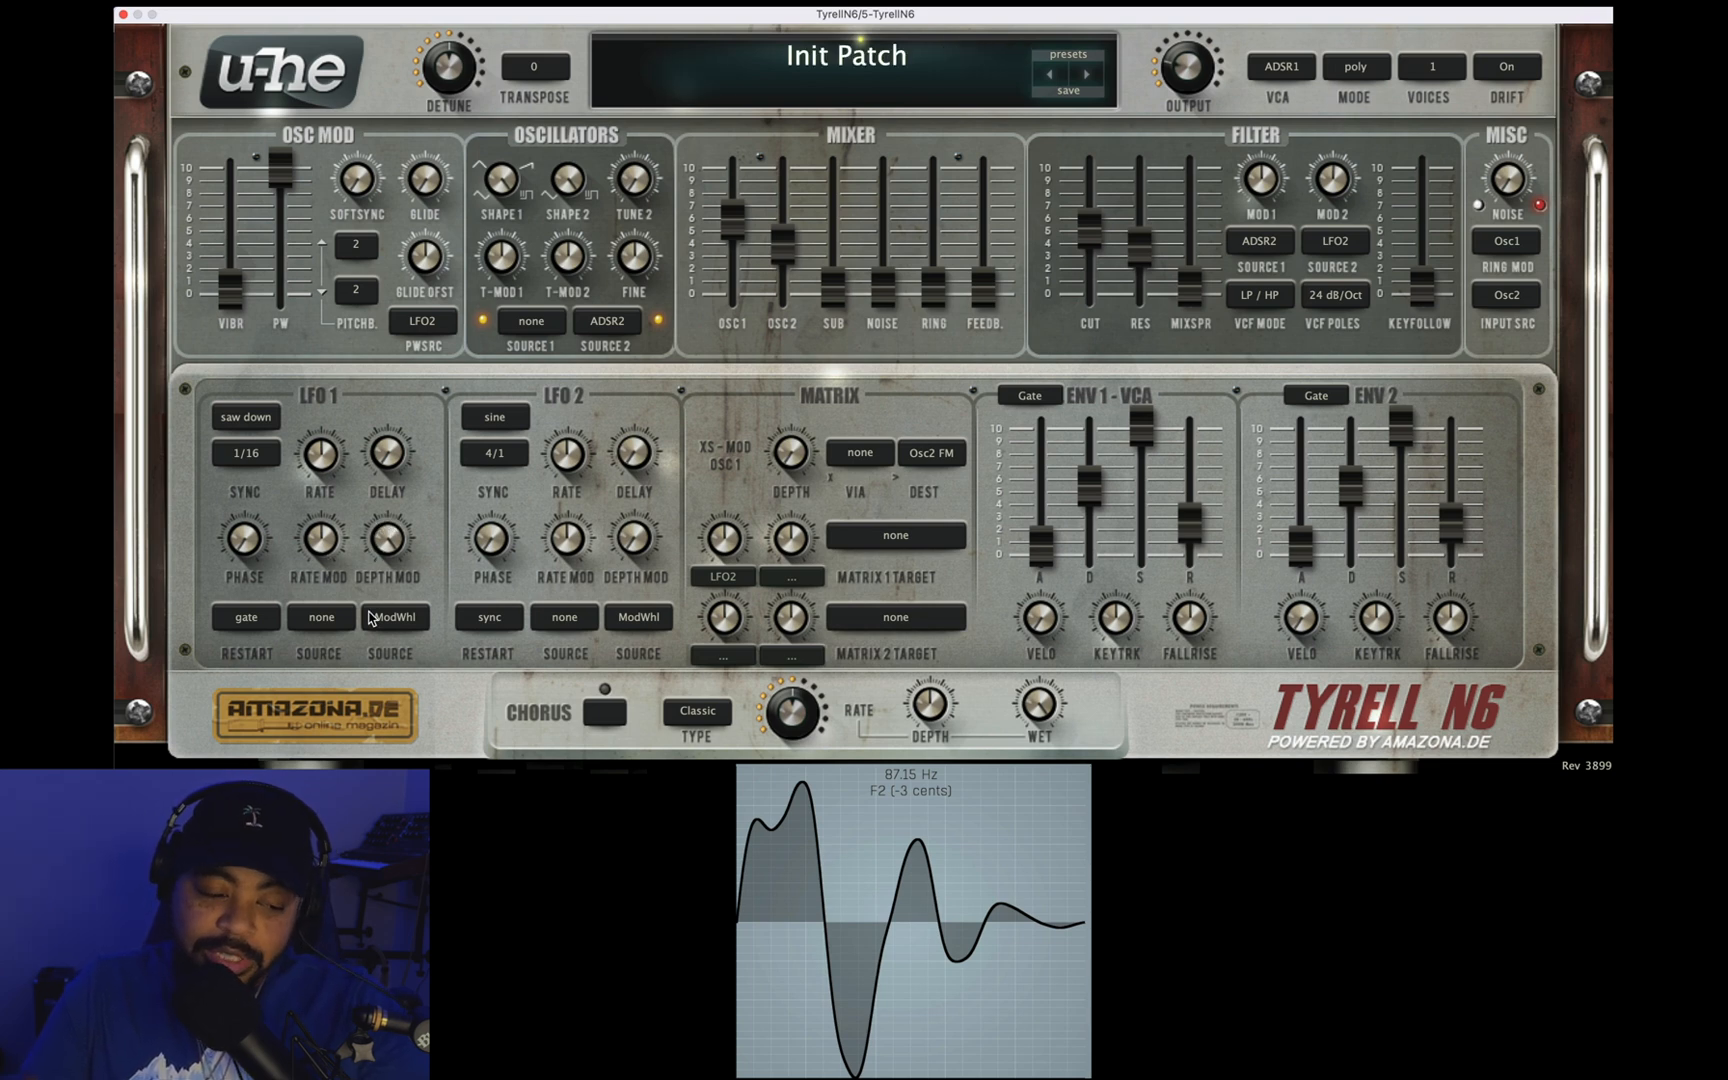
Step: Switch the filter's second modulation source to LFO1 with a depth of 120.00, and set LFO 1's depth modulation to 94.00
{"action": "left_click_drag", "start_coordinate": [1340, 197], "coordinate": [1340, 123]}
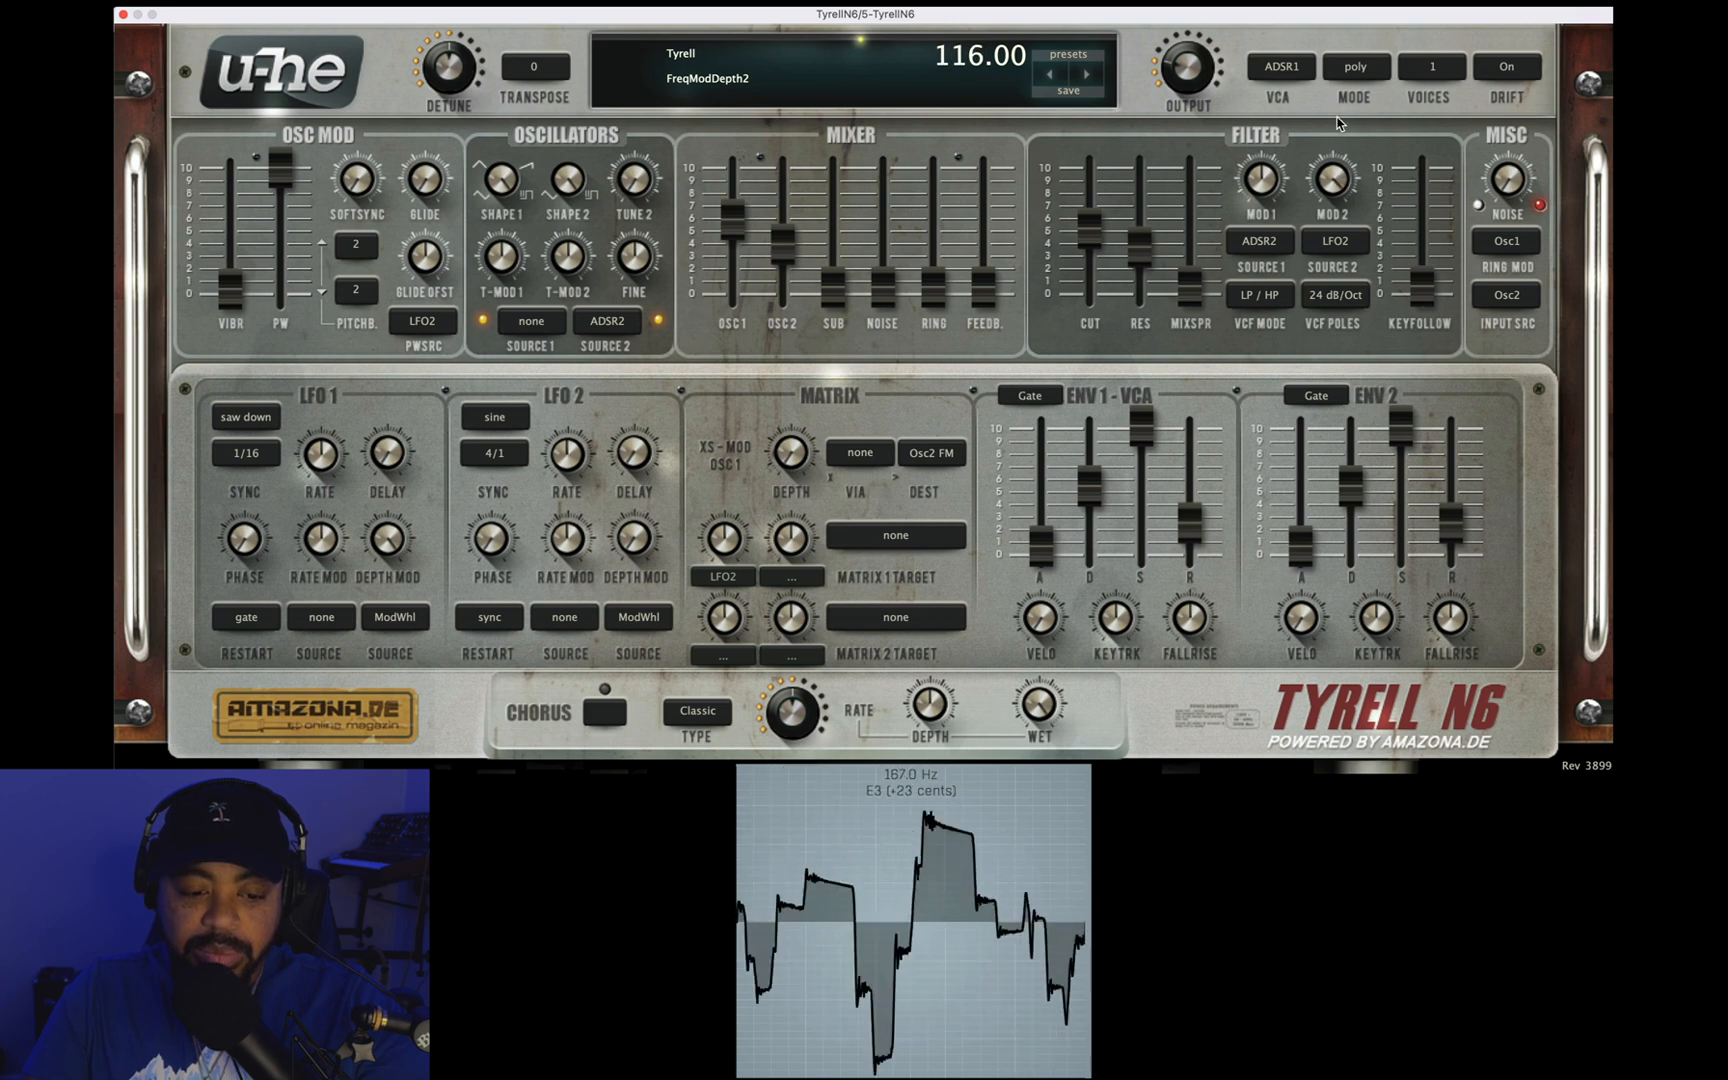
{"action": "left_click", "coordinate": [1345, 245]}
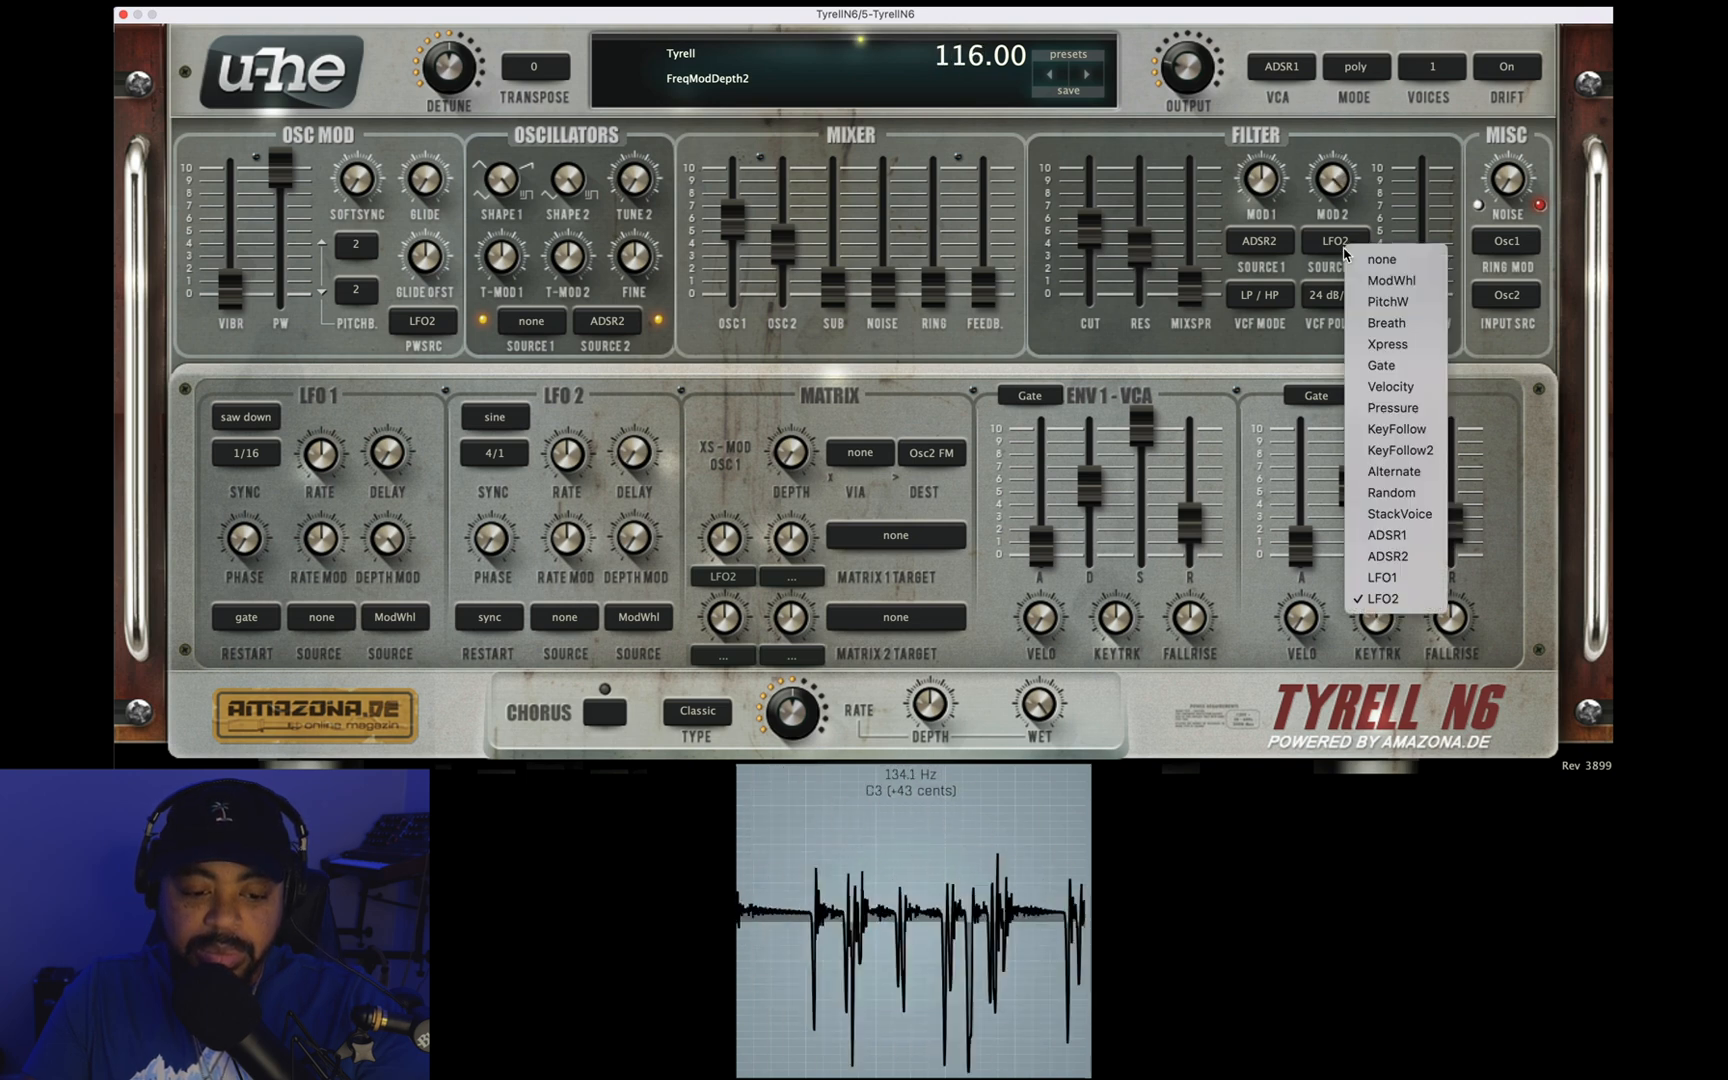
{"action": "left_click", "coordinate": [1398, 577]}
{"action": "left_click_drag", "start_coordinate": [1324, 185], "coordinate": [1330, 145]}
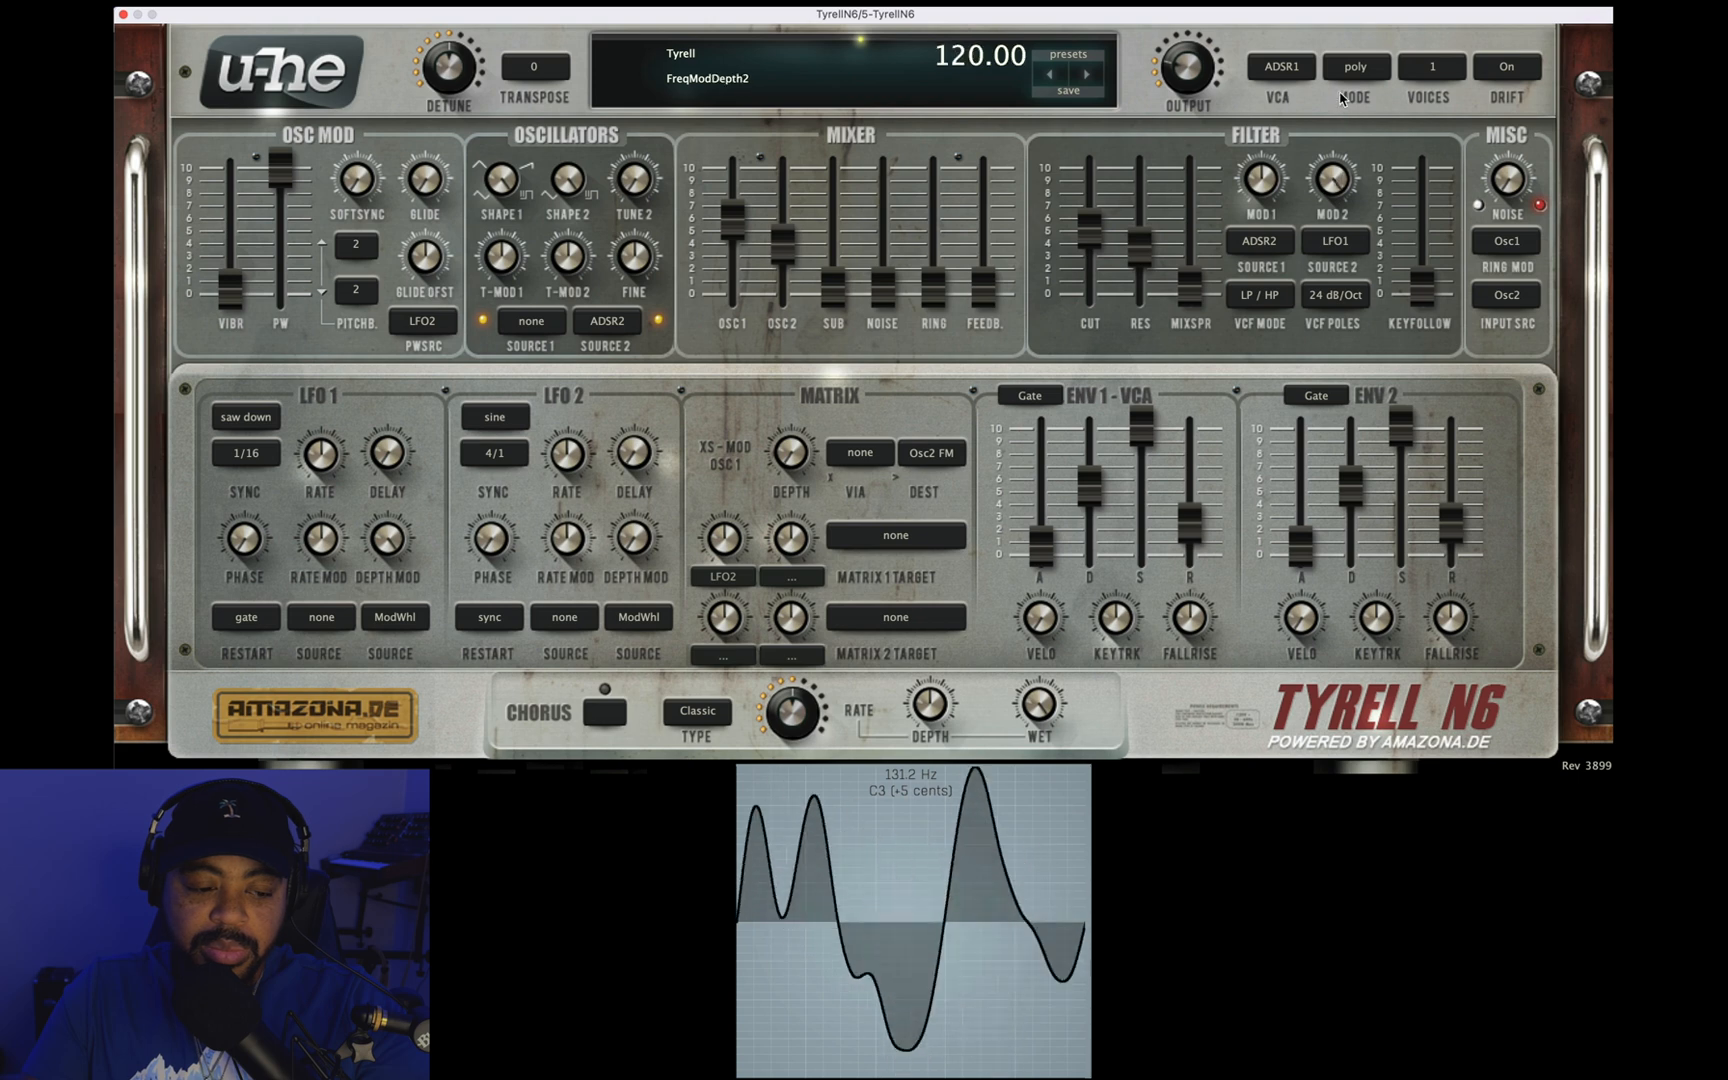
{"action": "left_click_drag", "start_coordinate": [392, 535], "coordinate": [390, 765]}
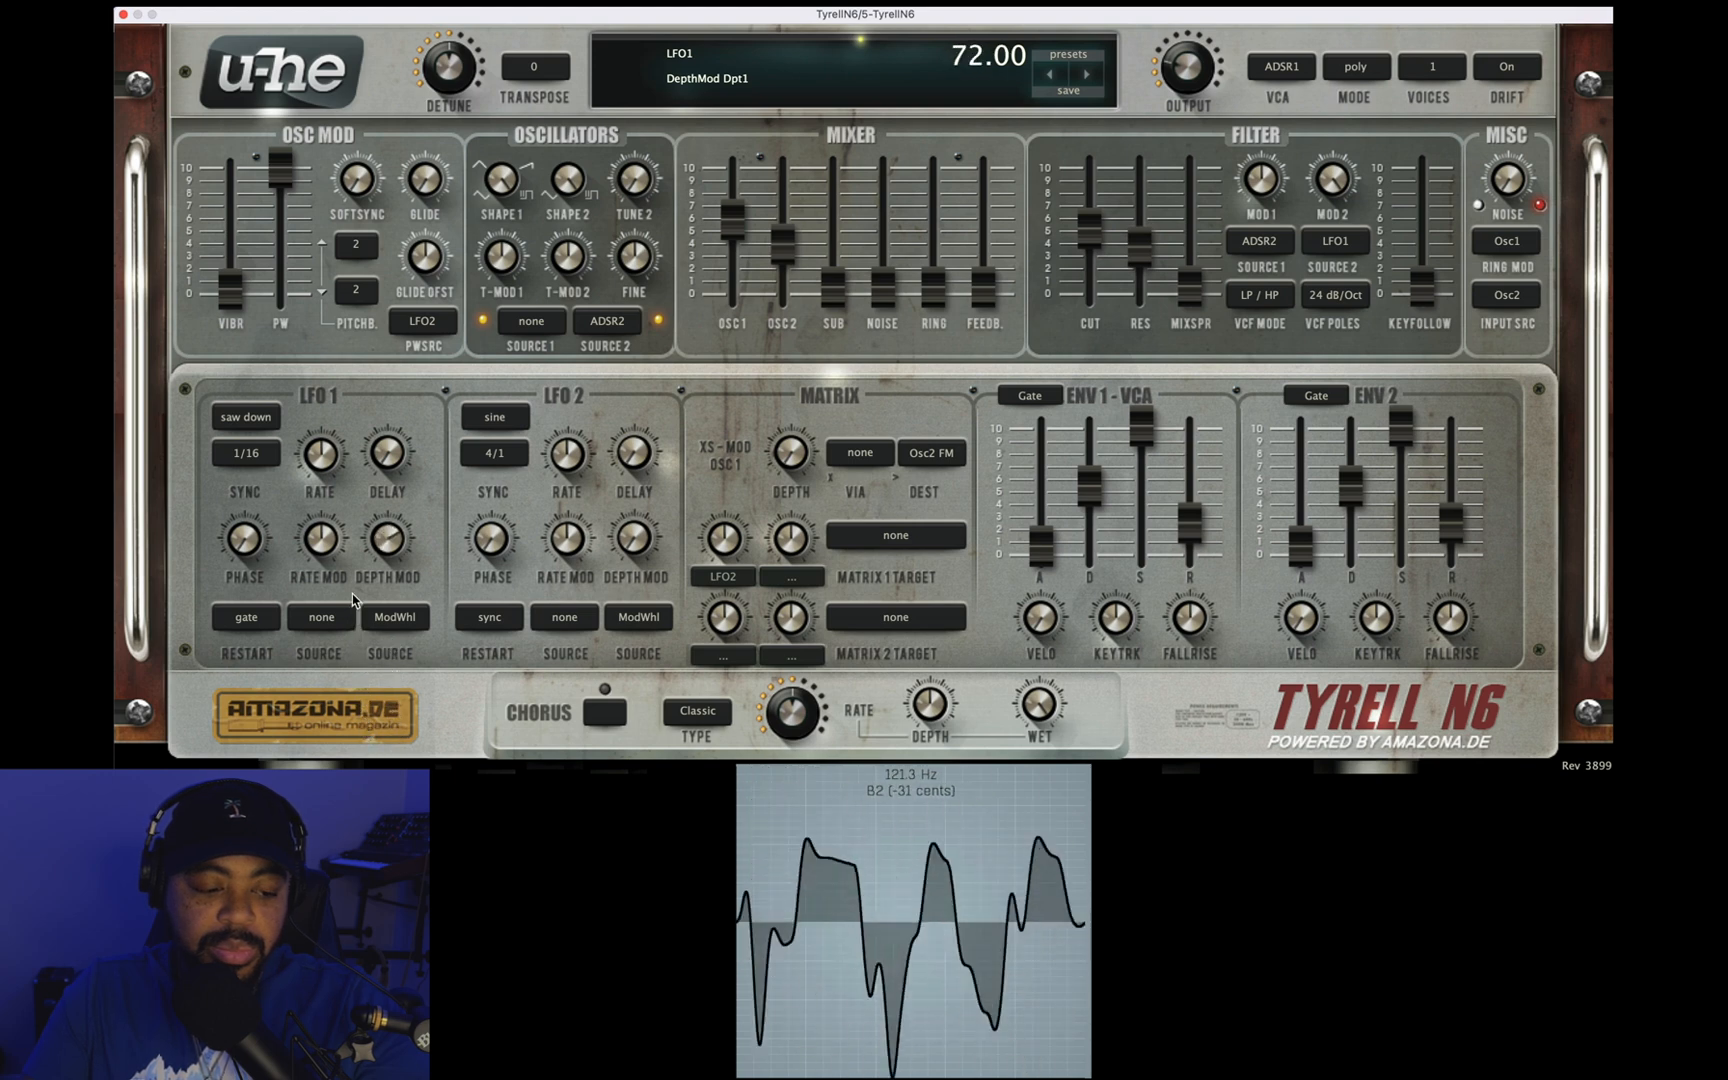
{"action": "left_click_drag", "start_coordinate": [348, 561], "coordinate": [348, 560]}
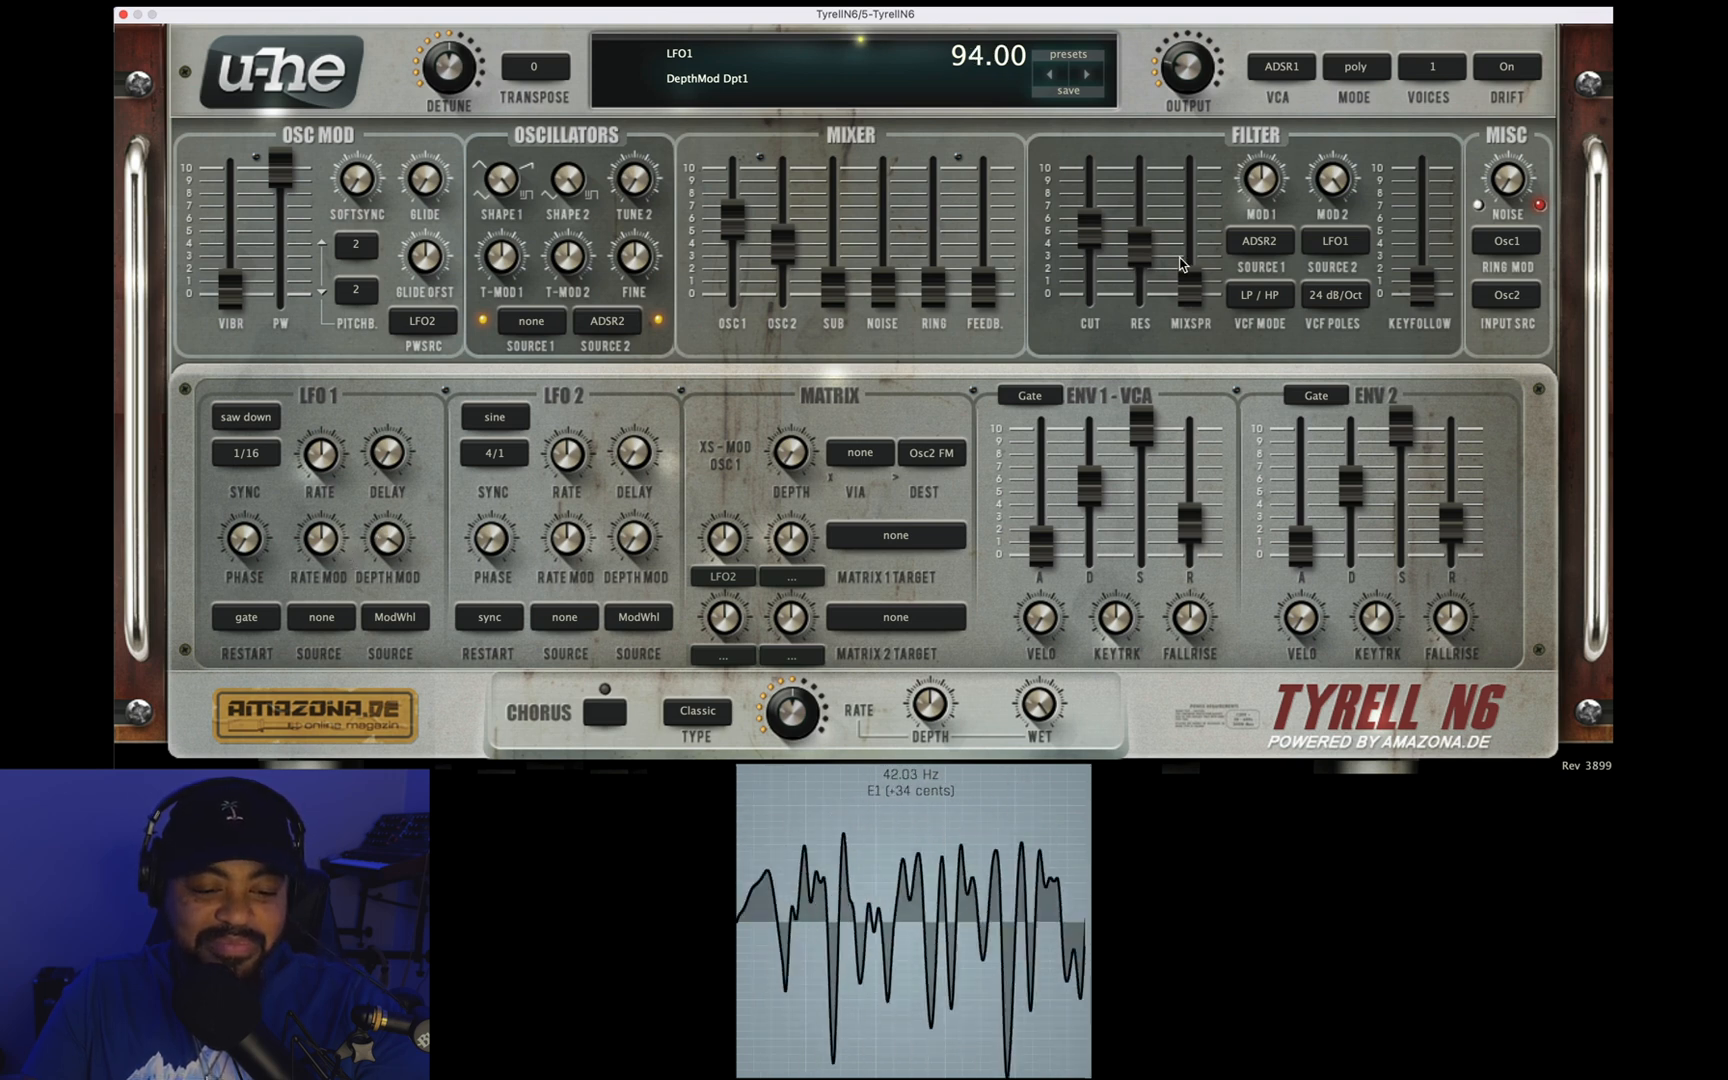
Step: Reduce the filter's second modulation depth to 30.00, raise the resonance to about 6, and adjust the cutoff to about 5
{"action": "left_click_drag", "start_coordinate": [1330, 200], "coordinate": [1330, 247]}
{"action": "left_click_drag", "start_coordinate": [1131, 250], "coordinate": [1130, 160]}
{"action": "mouse_move", "coordinate": [1100, 243]}
{"action": "left_mouse_down"}
{"action": "mouse_move", "coordinate": [1100, 205]}
{"action": "mouse_move", "coordinate": [1098, 280]}
{"action": "mouse_move", "coordinate": [1098, 227]}
{"action": "left_mouse_up"}
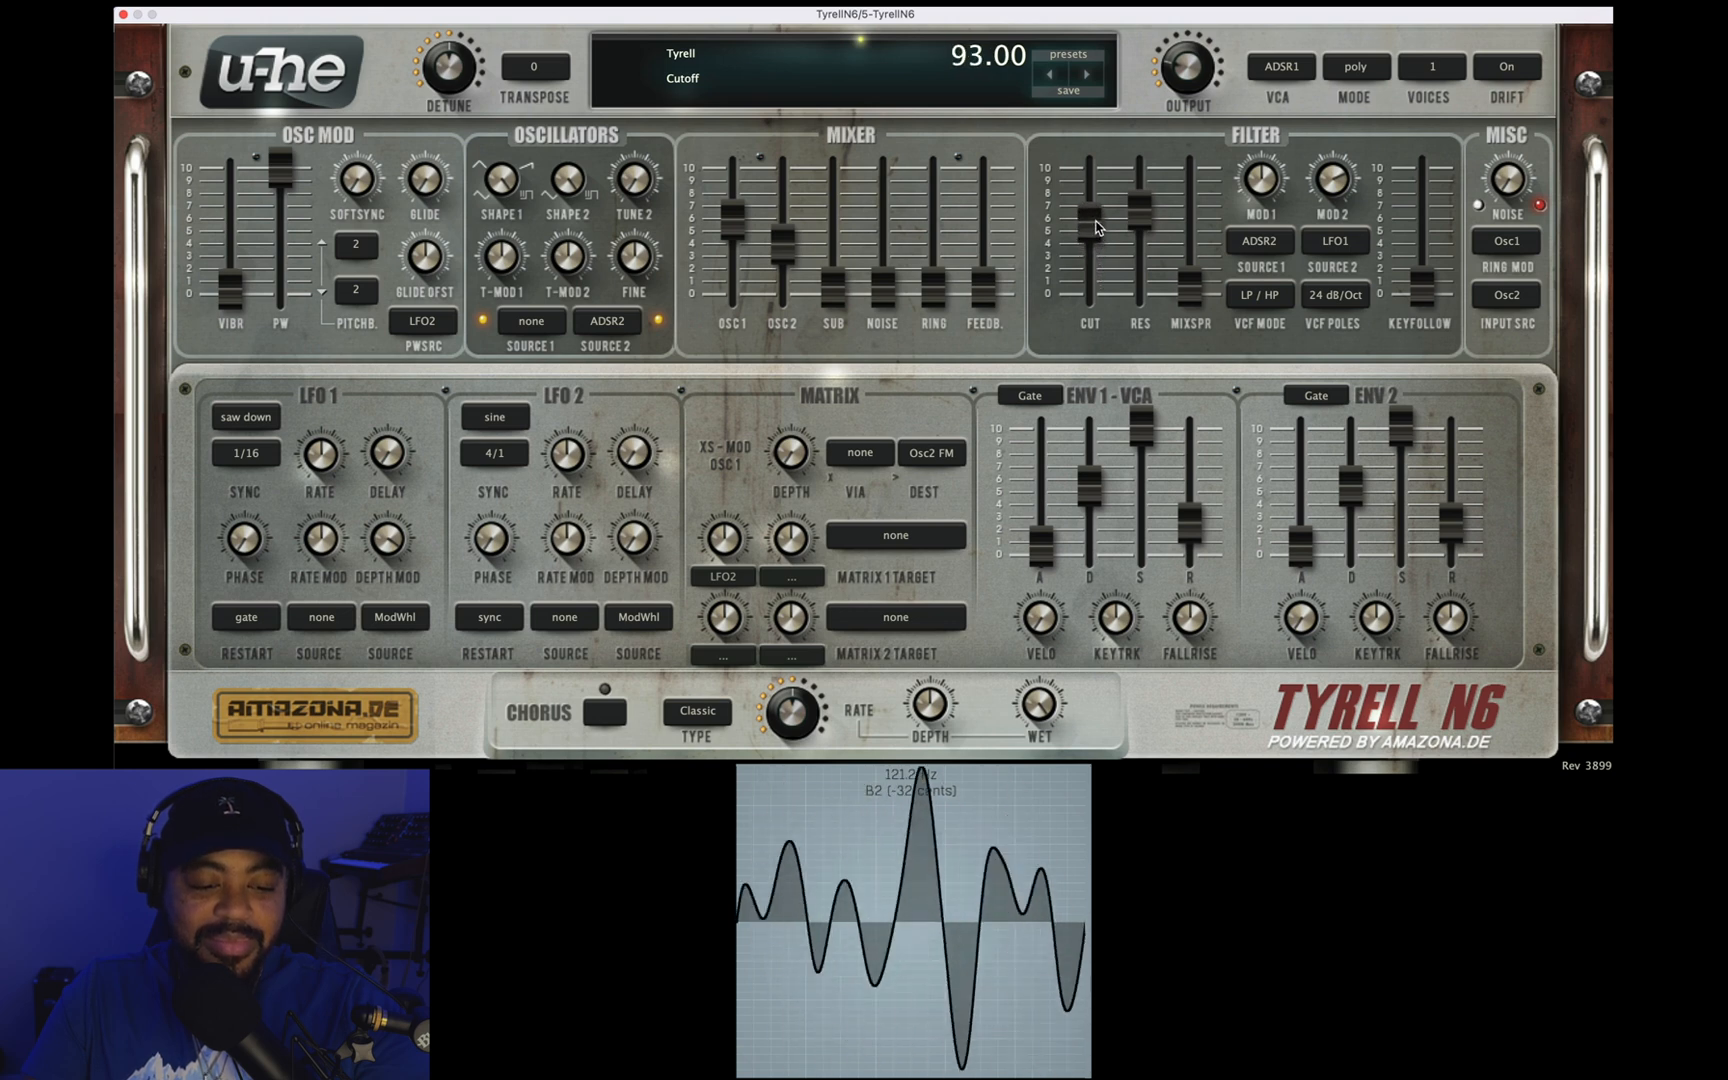
{"action": "left_click_drag", "start_coordinate": [1318, 202], "coordinate": [1326, 197]}
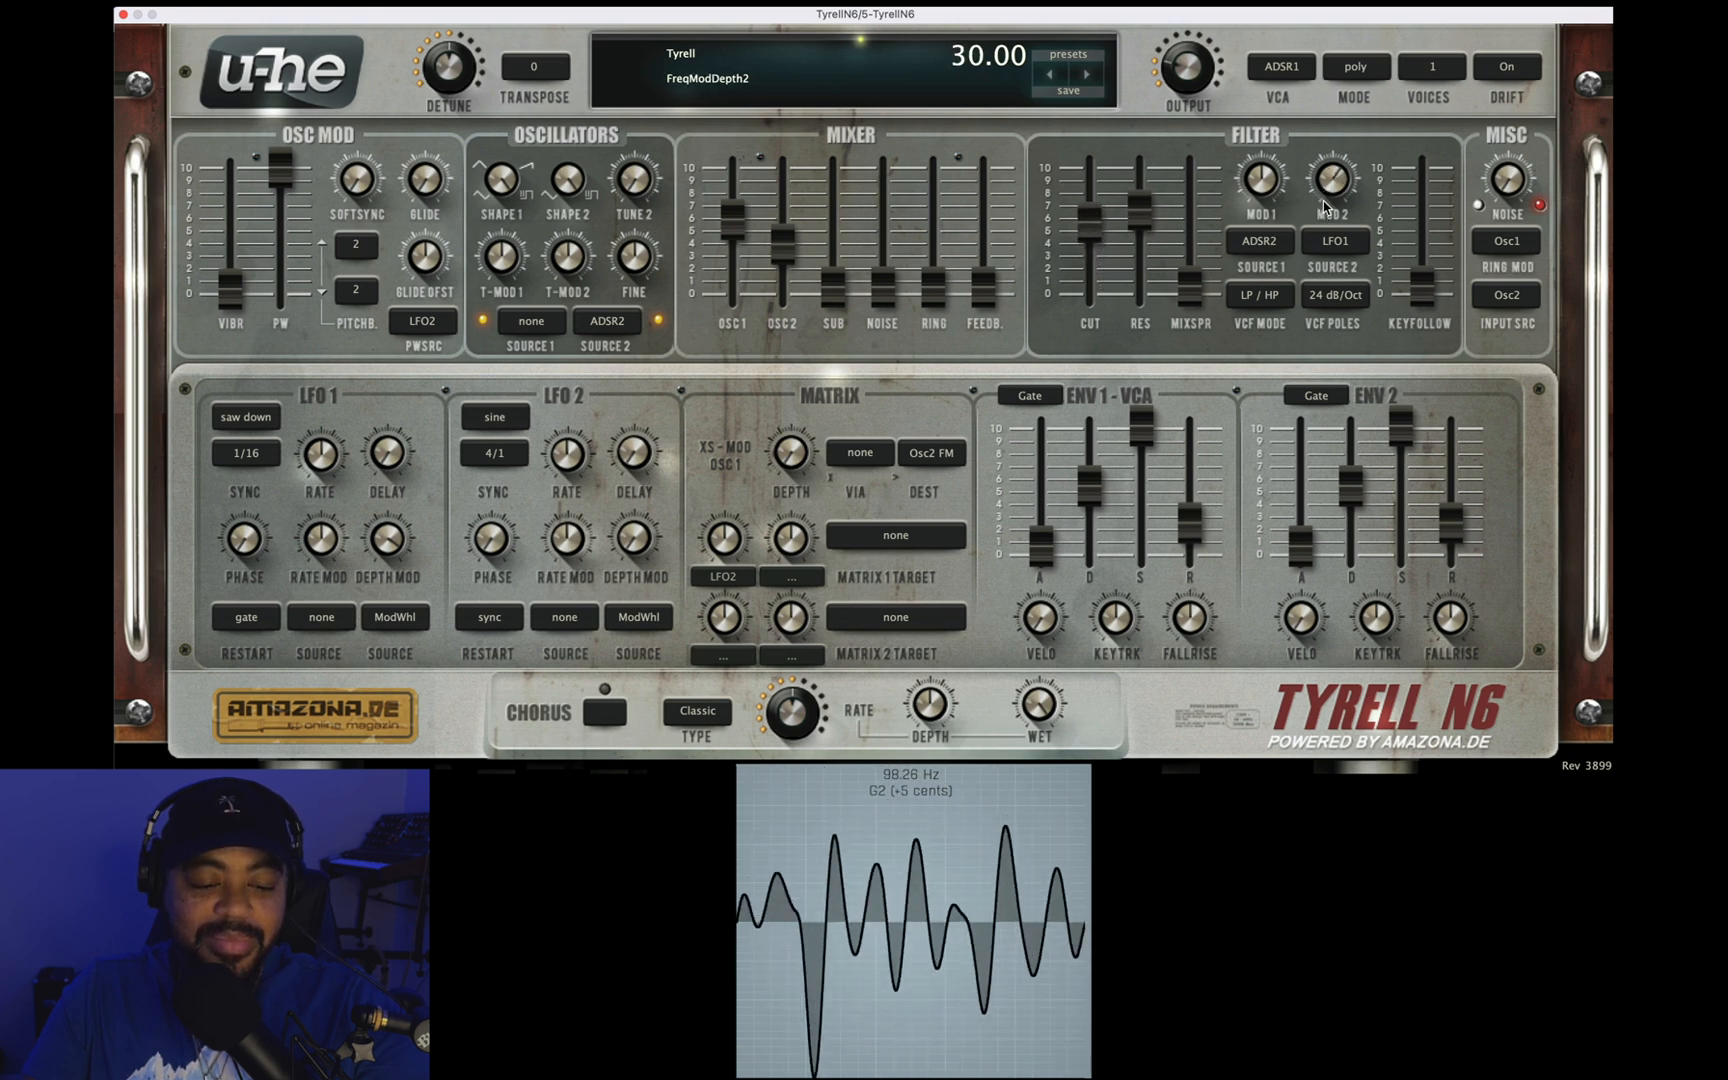
{"action": "mouse_move", "coordinate": [1082, 224]}
{"action": "left_mouse_down"}
{"action": "mouse_move", "coordinate": [1085, 276]}
{"action": "mouse_move", "coordinate": [1087, 254]}
{"action": "left_mouse_up"}
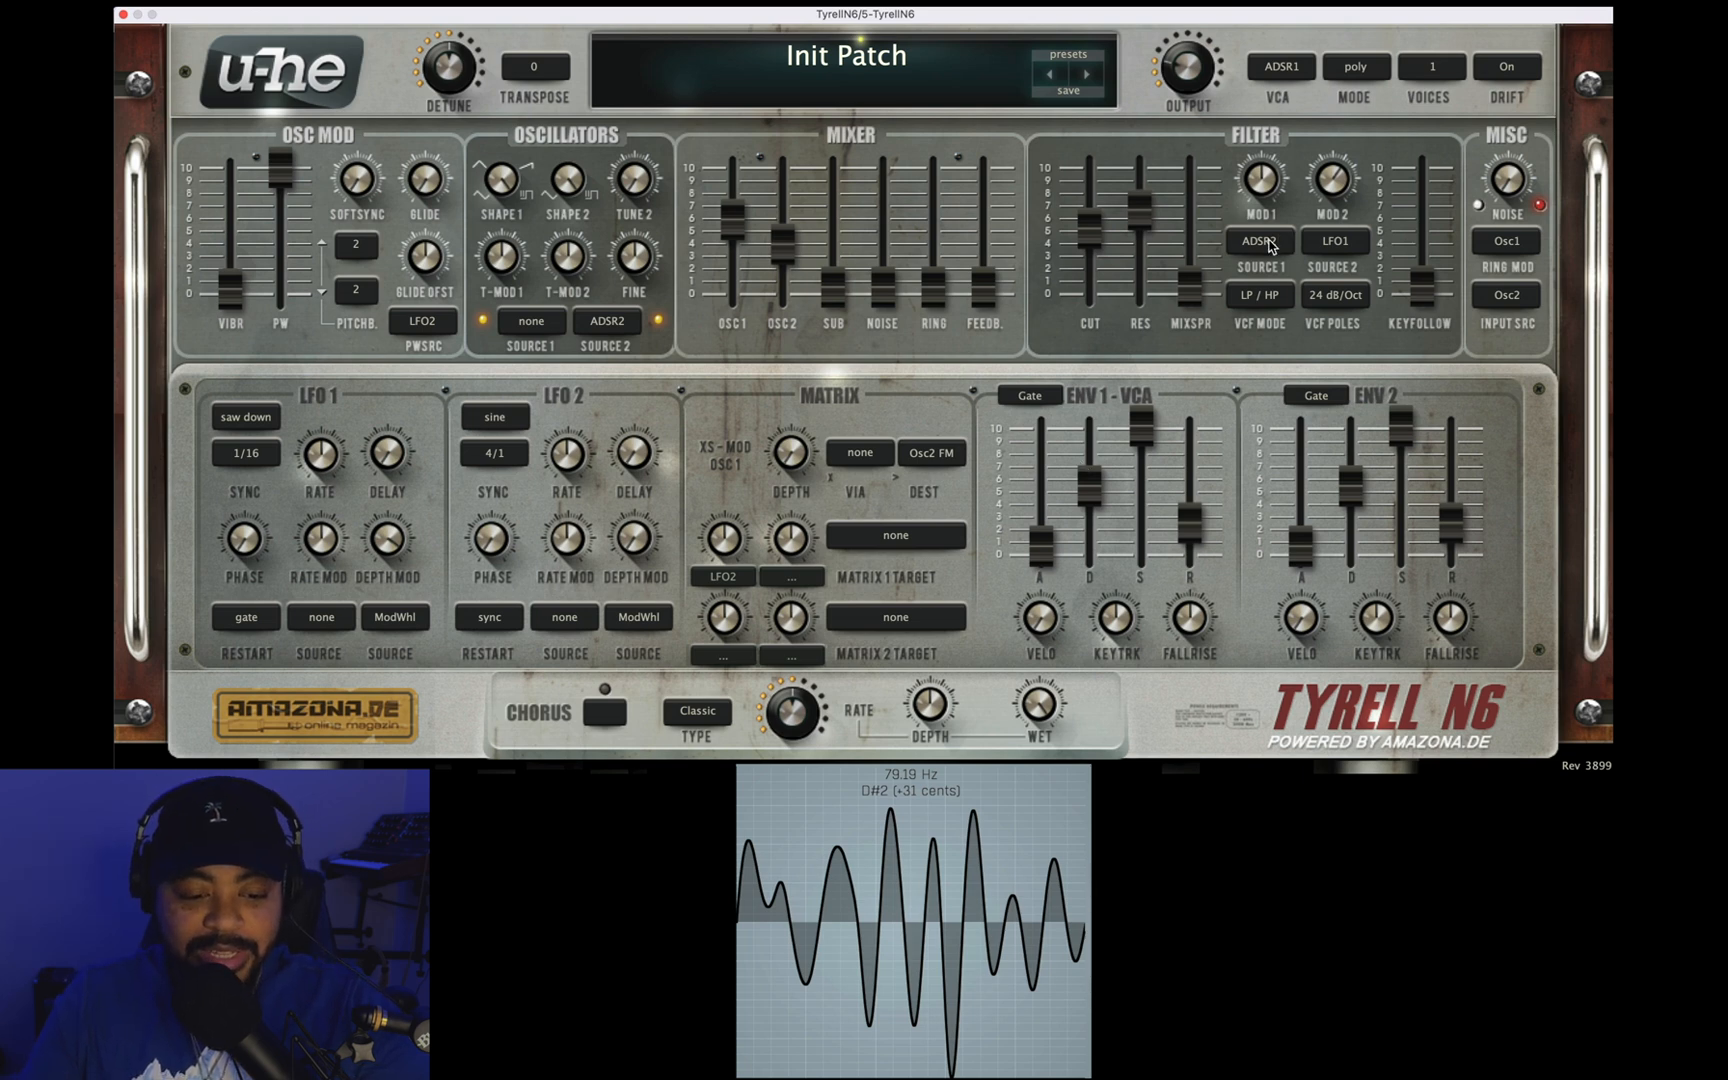
Step: Lengthen envelope 1's decay to about 65 and lower its sustain to about half
{"action": "left_click", "coordinate": [1272, 190]}
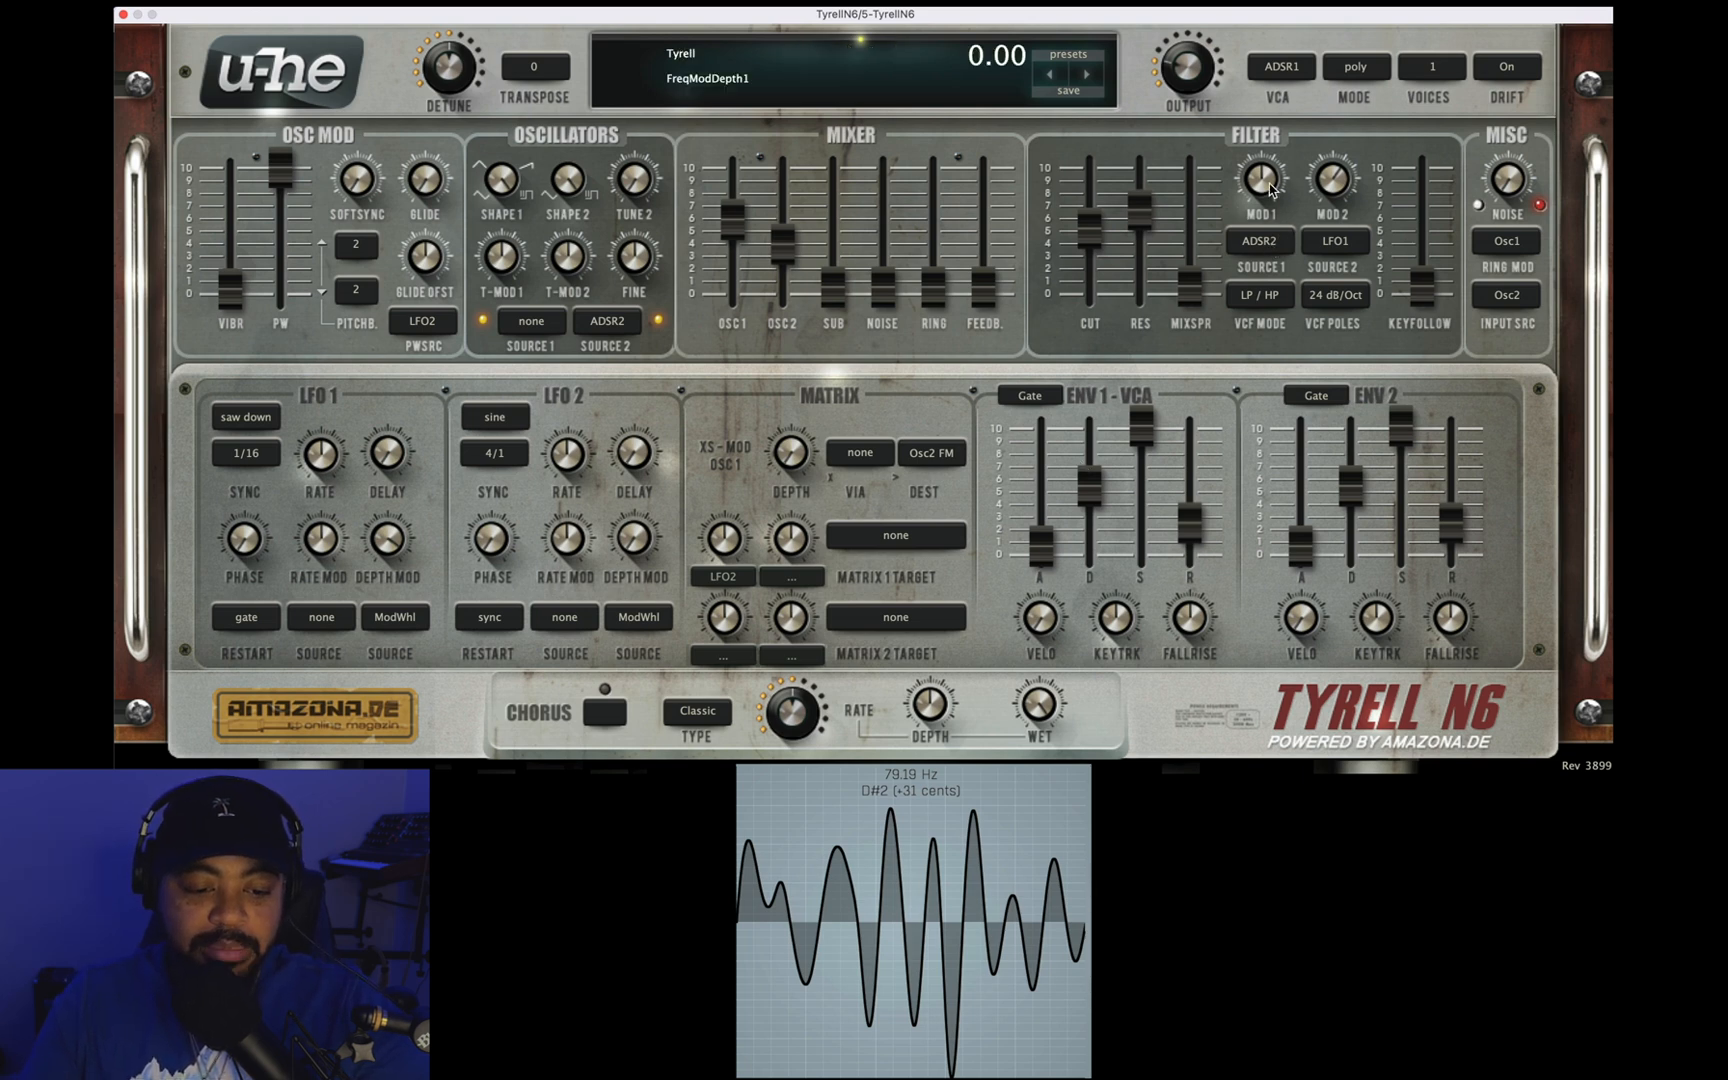
{"action": "left_click_drag", "start_coordinate": [1088, 473], "coordinate": [1090, 477]}
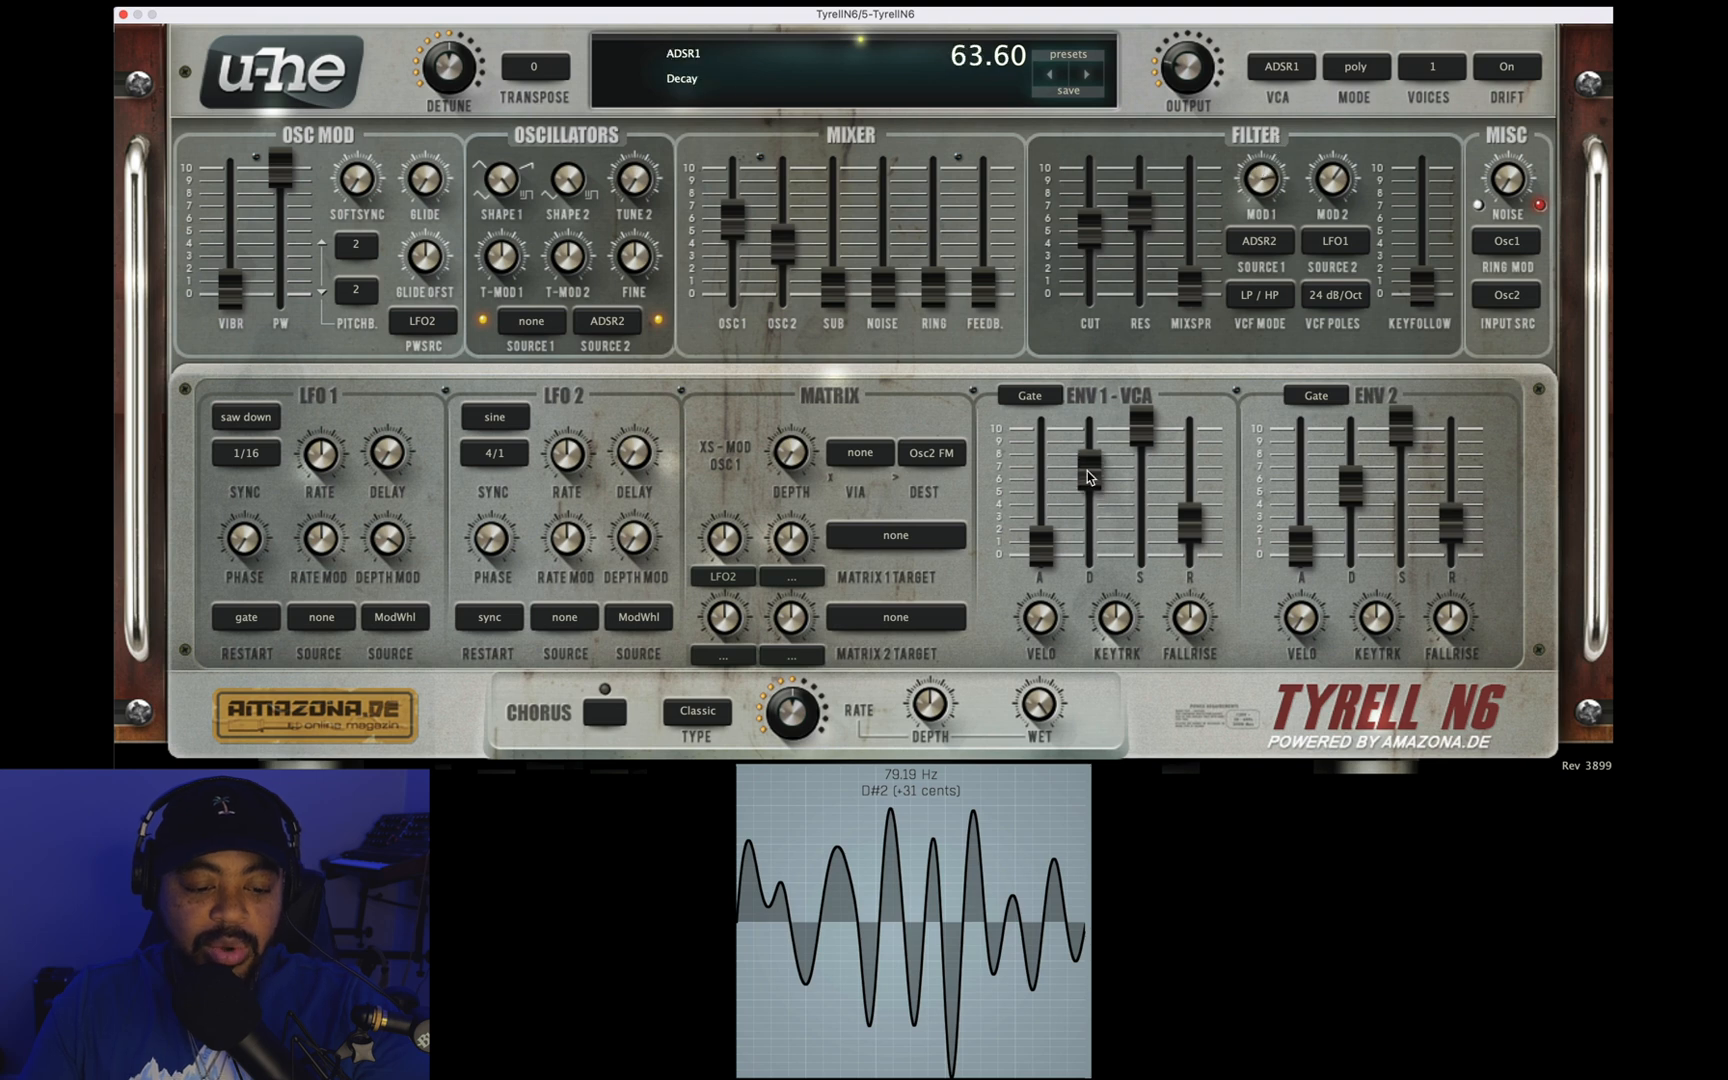
{"action": "left_click_drag", "start_coordinate": [1150, 411], "coordinate": [1190, 485]}
{"action": "left_click", "coordinate": [1092, 445]}
Step: Give envelope 2 a longer decay, low sustain and longer release, and set envelope 1's release to 47.60
{"action": "left_click_drag", "start_coordinate": [1396, 436], "coordinate": [1358, 483]}
{"action": "left_click_drag", "start_coordinate": [1455, 548], "coordinate": [1453, 523]}
{"action": "left_click_drag", "start_coordinate": [1349, 482], "coordinate": [1397, 541]}
{"action": "left_click_drag", "start_coordinate": [1142, 505], "coordinate": [1201, 497]}
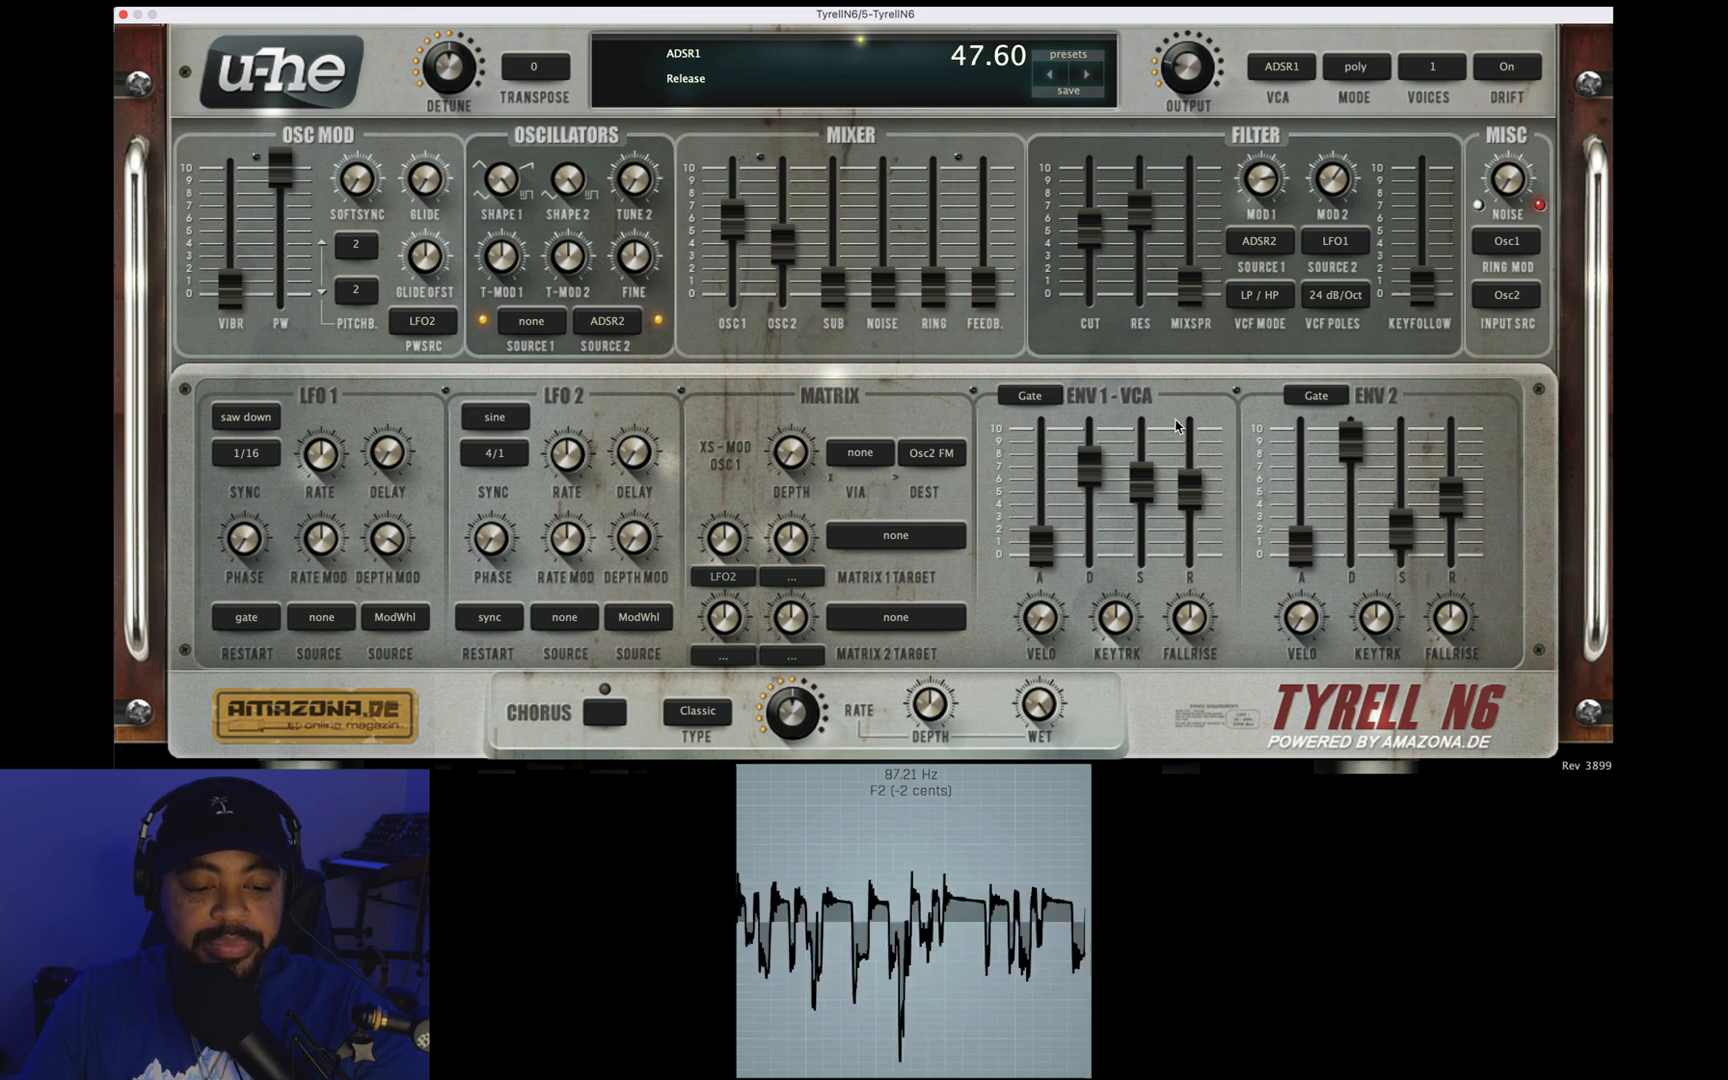
Step: Set the filter's first modulation depth to 34.00 and lower the cutoff to about 4
{"action": "left_click_drag", "start_coordinate": [1257, 186], "coordinate": [1259, 221]}
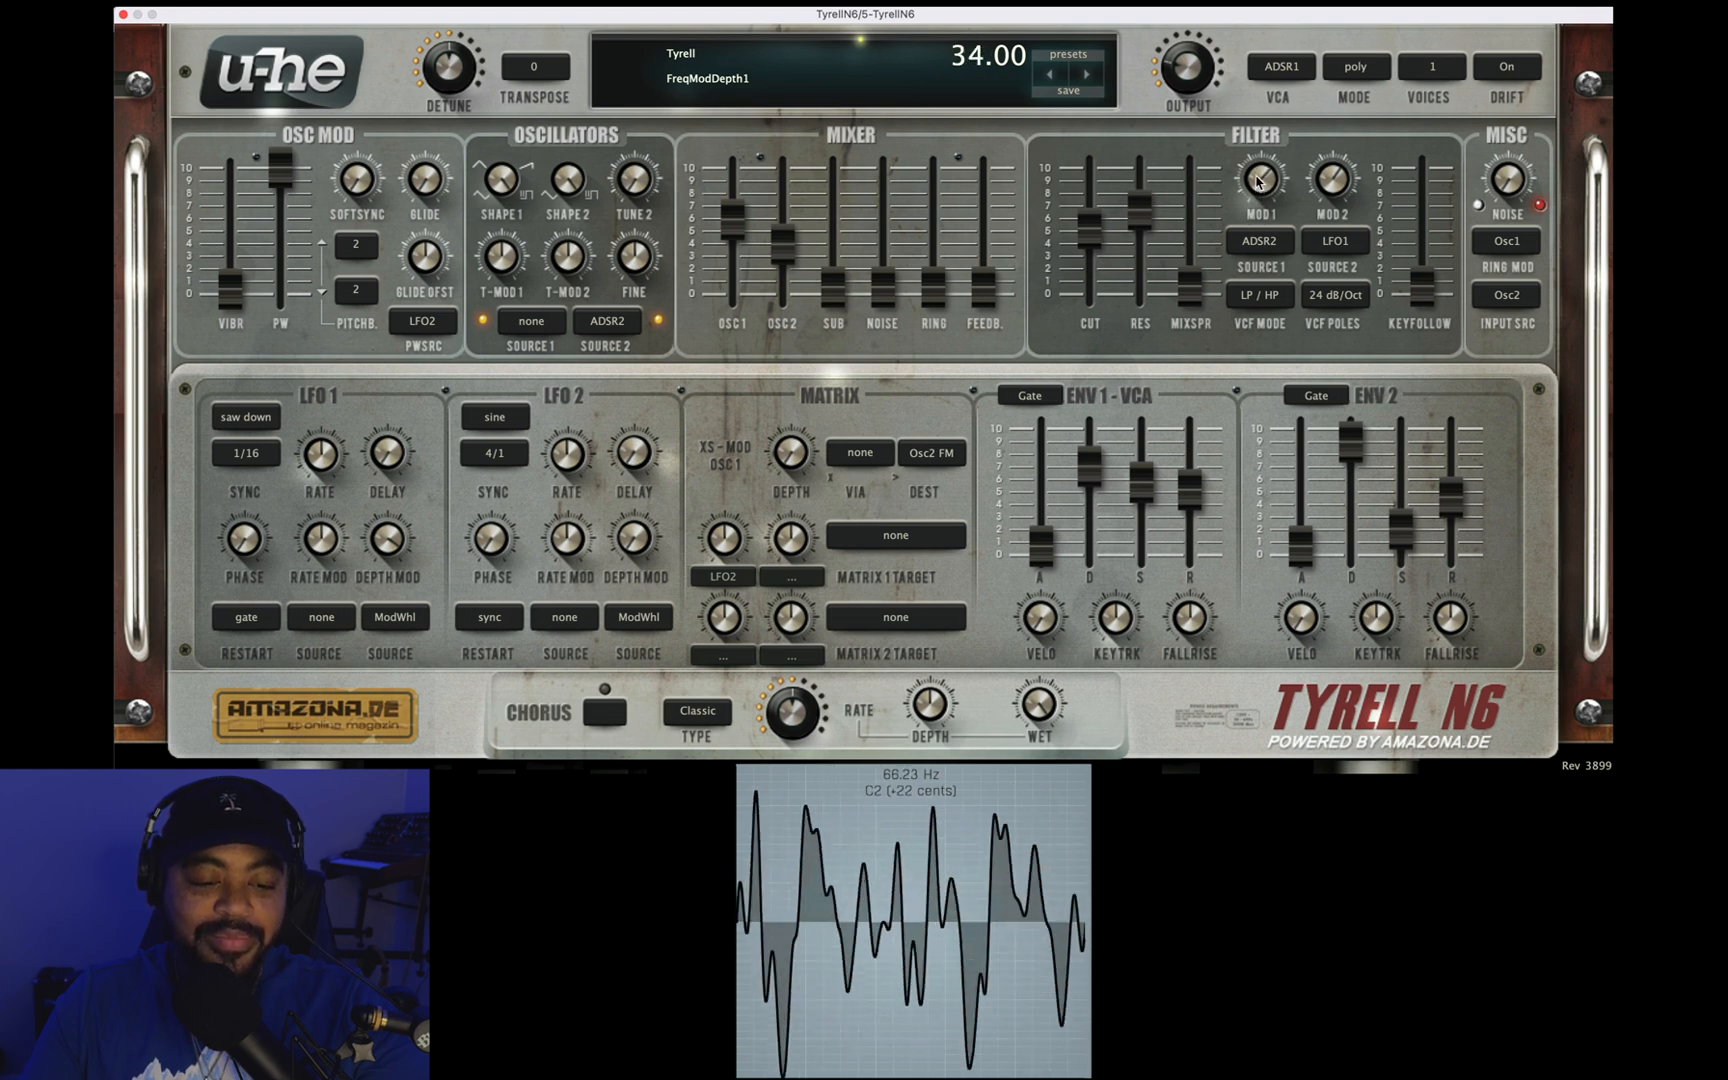
{"action": "left_click_drag", "start_coordinate": [1090, 238], "coordinate": [1090, 279]}
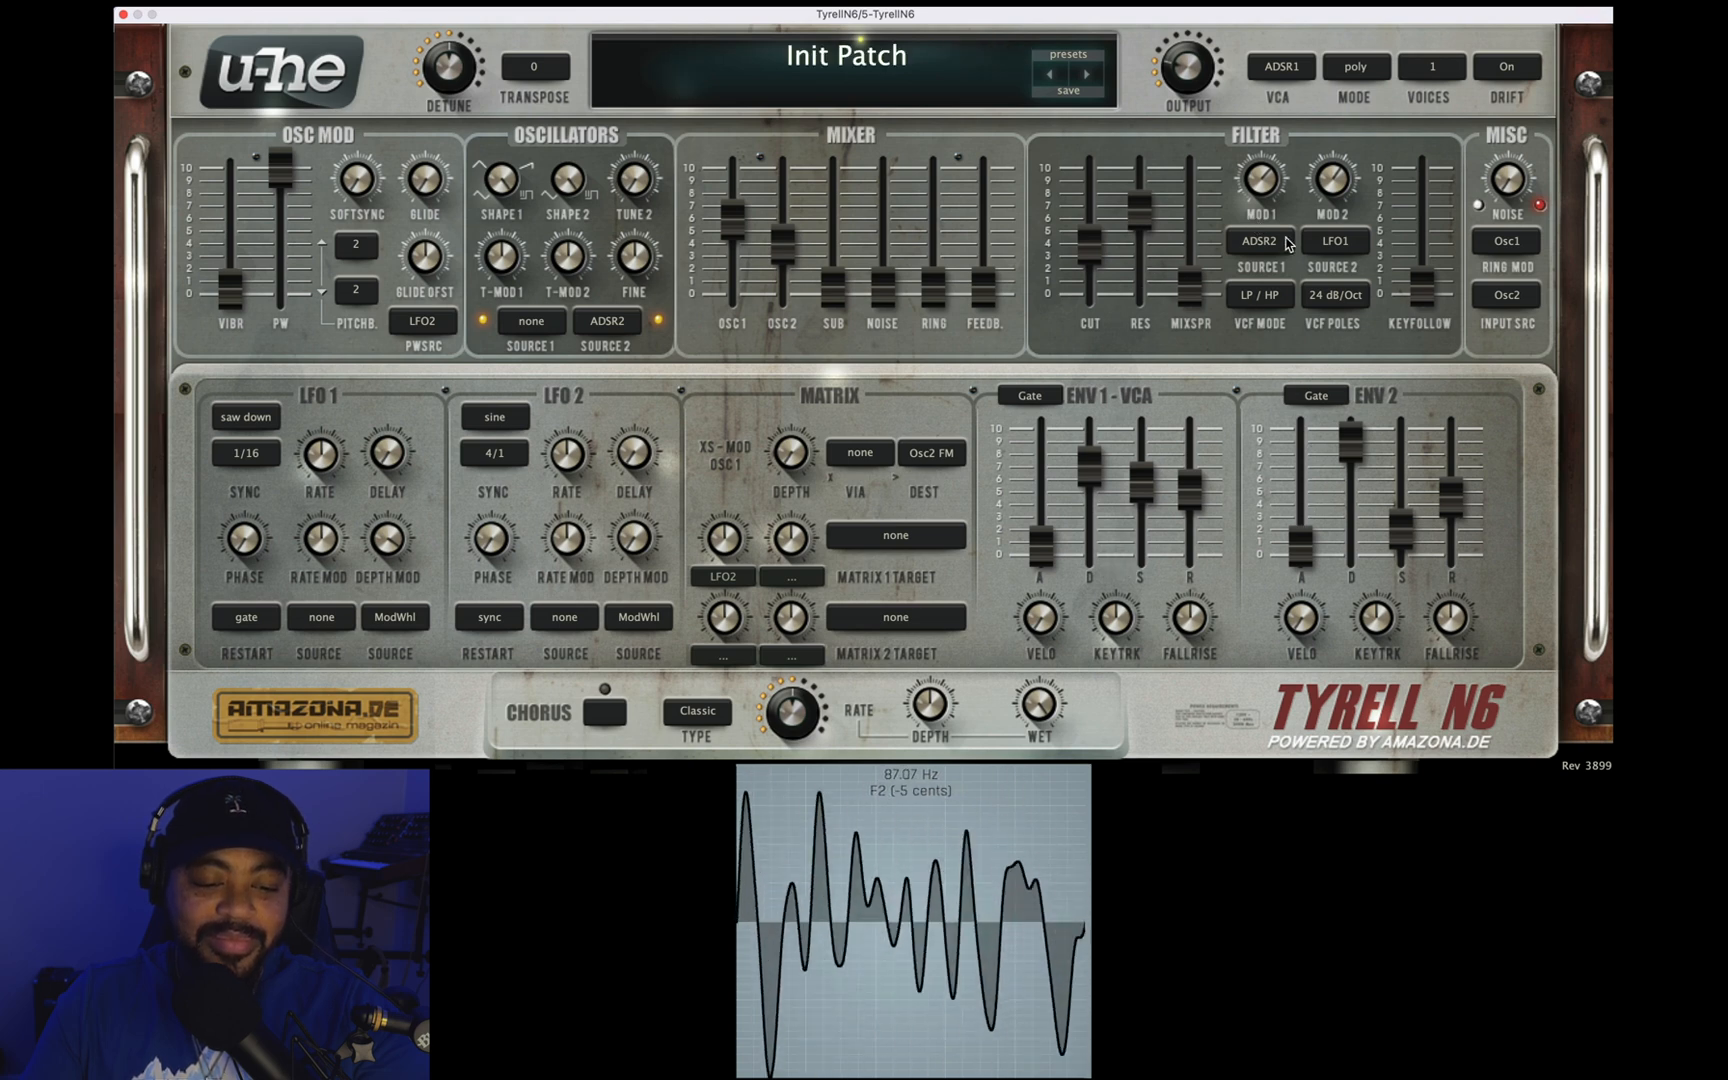
{"action": "scroll", "coordinate": [1257, 182], "scroll_direction": "up", "scroll_amount": 10}
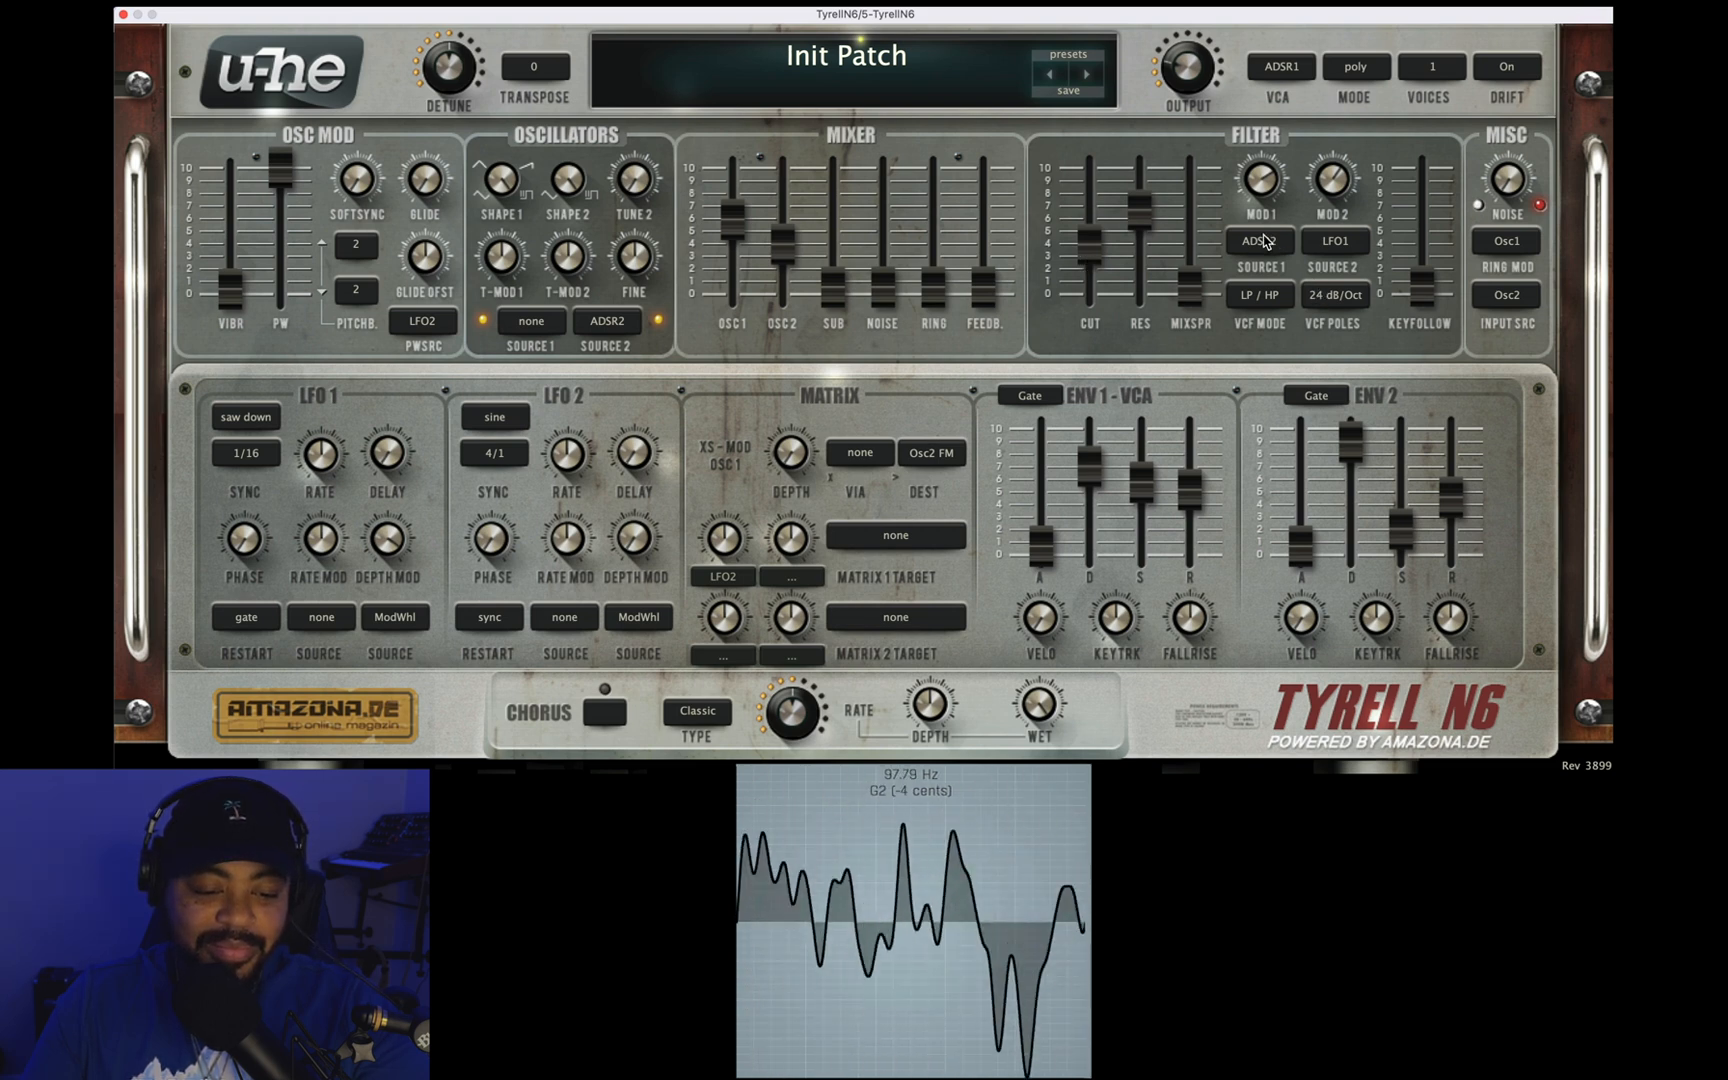
Step: Set envelope 2's decay to 100.00 and raise its sustain and release to about the middle of their range
{"action": "mouse_move", "coordinate": [1337, 437]}
{"action": "left_mouse_down"}
{"action": "mouse_move", "coordinate": [1351, 521]}
{"action": "mouse_move", "coordinate": [1360, 420]}
{"action": "left_mouse_up"}
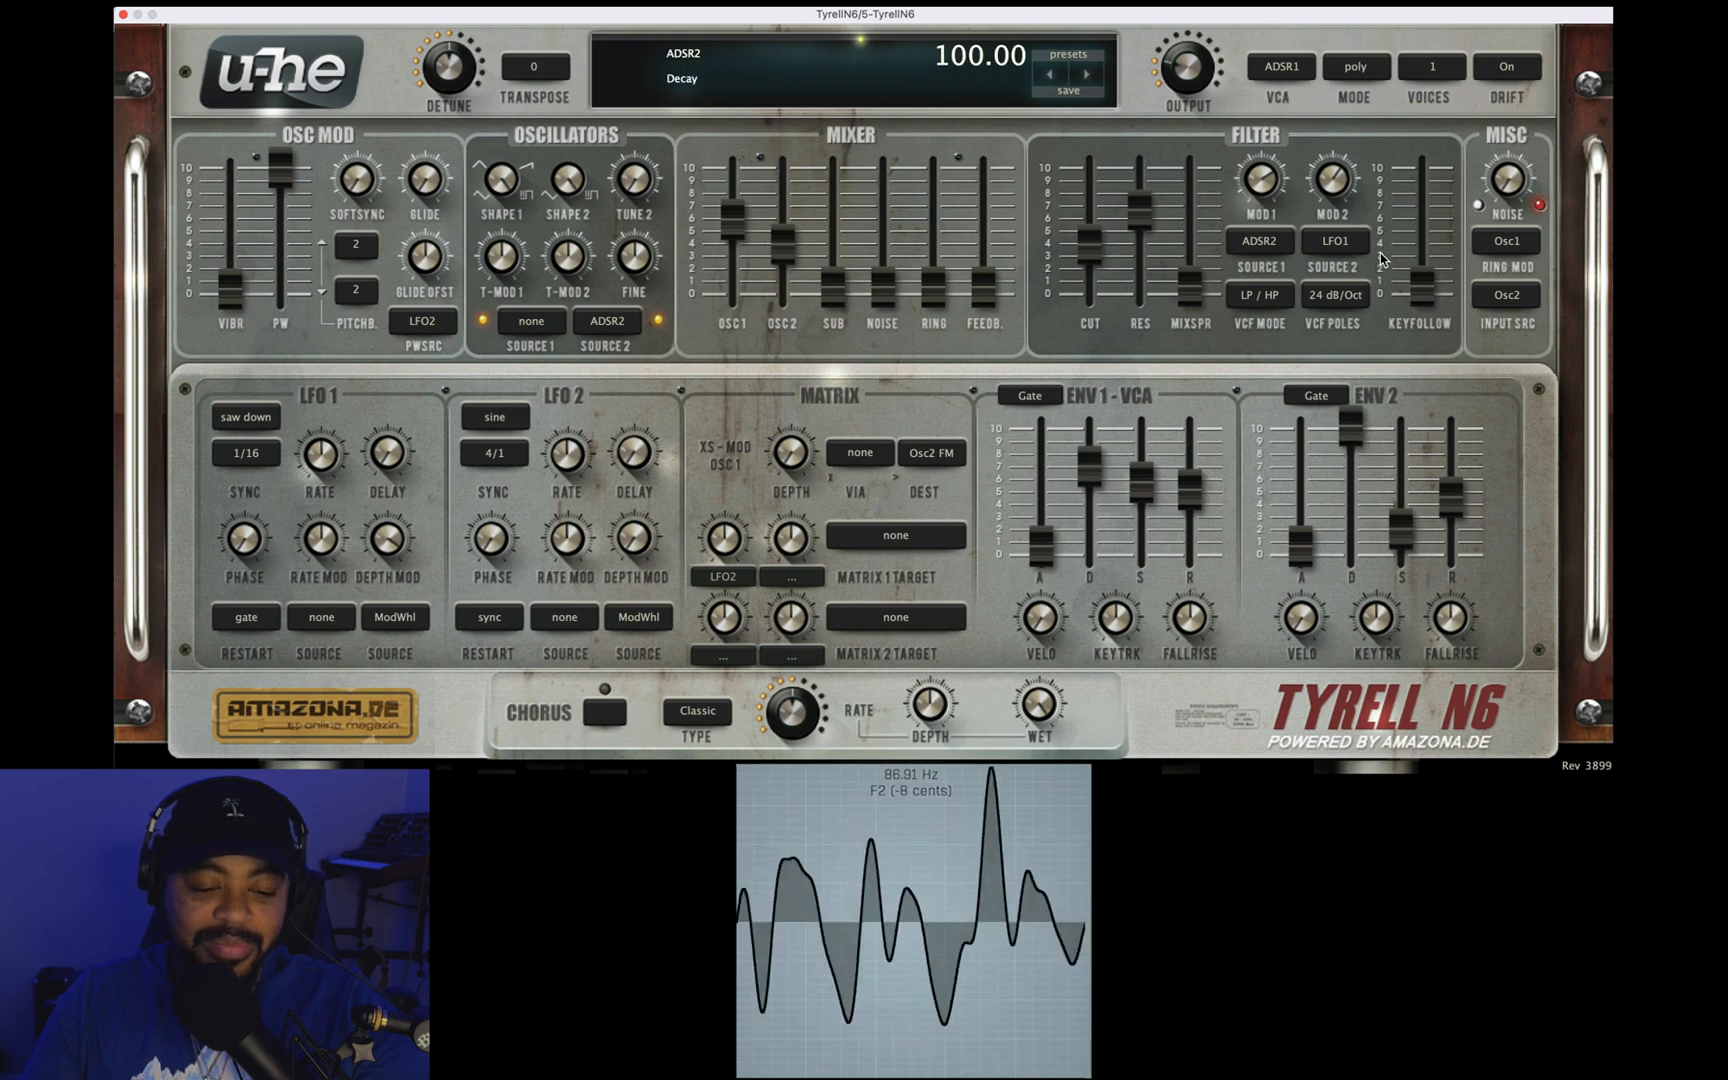
{"action": "left_click_drag", "start_coordinate": [1408, 514], "coordinate": [1435, 490]}
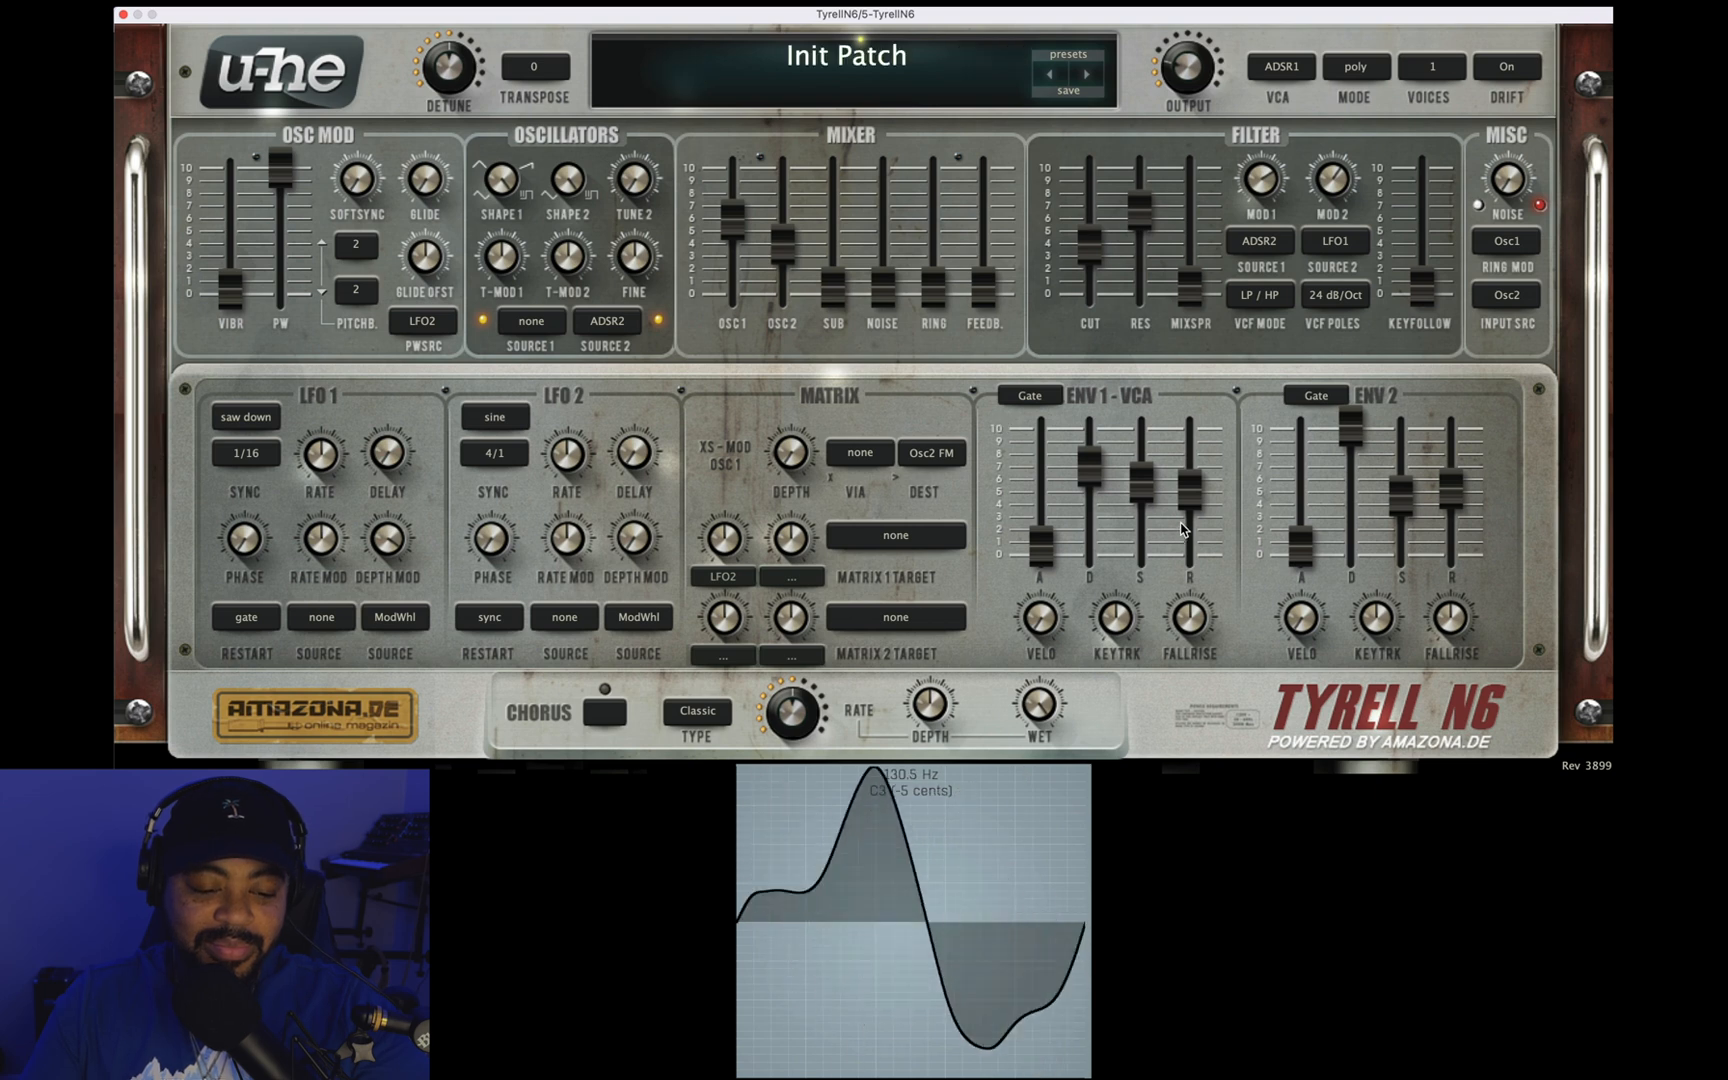
{"action": "left_click_drag", "start_coordinate": [1457, 478], "coordinate": [1457, 492]}
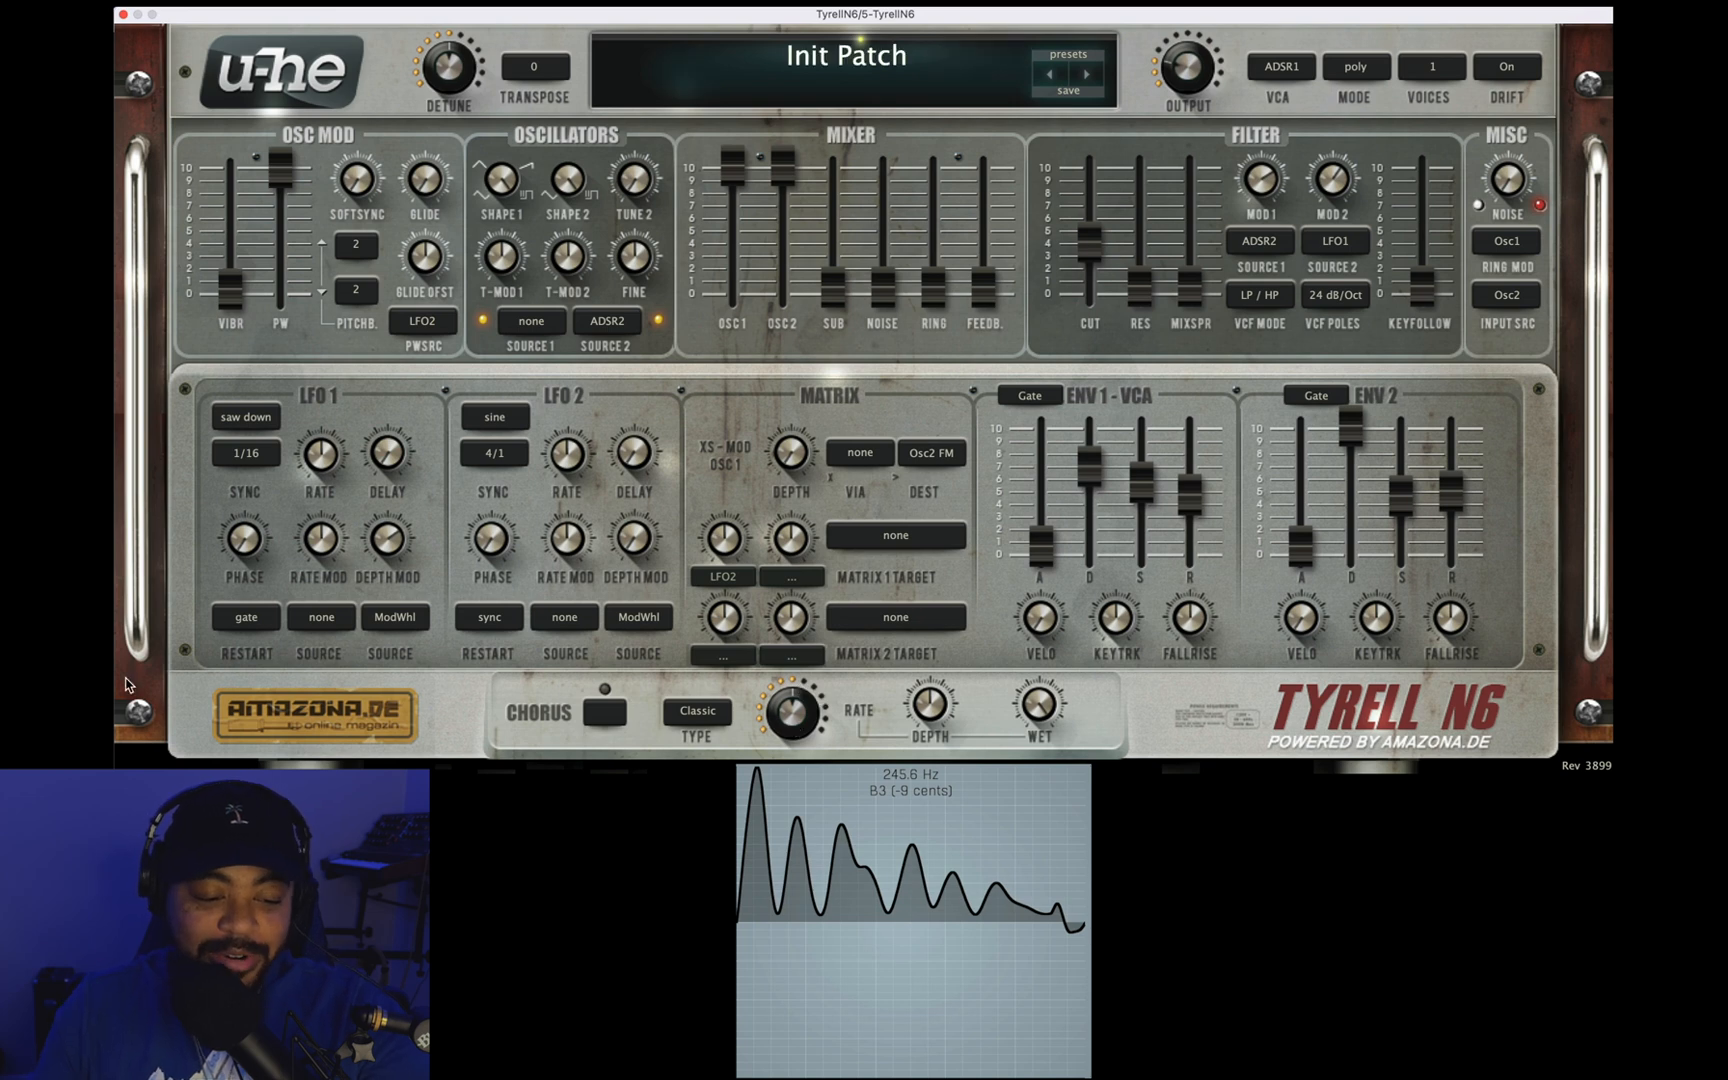
Step: Raise the mixer's noise level to about 3 and turn on the chorus, with the filter's second modulation depth at 4.00
{"action": "left_click_drag", "start_coordinate": [883, 290], "coordinate": [895, 213]}
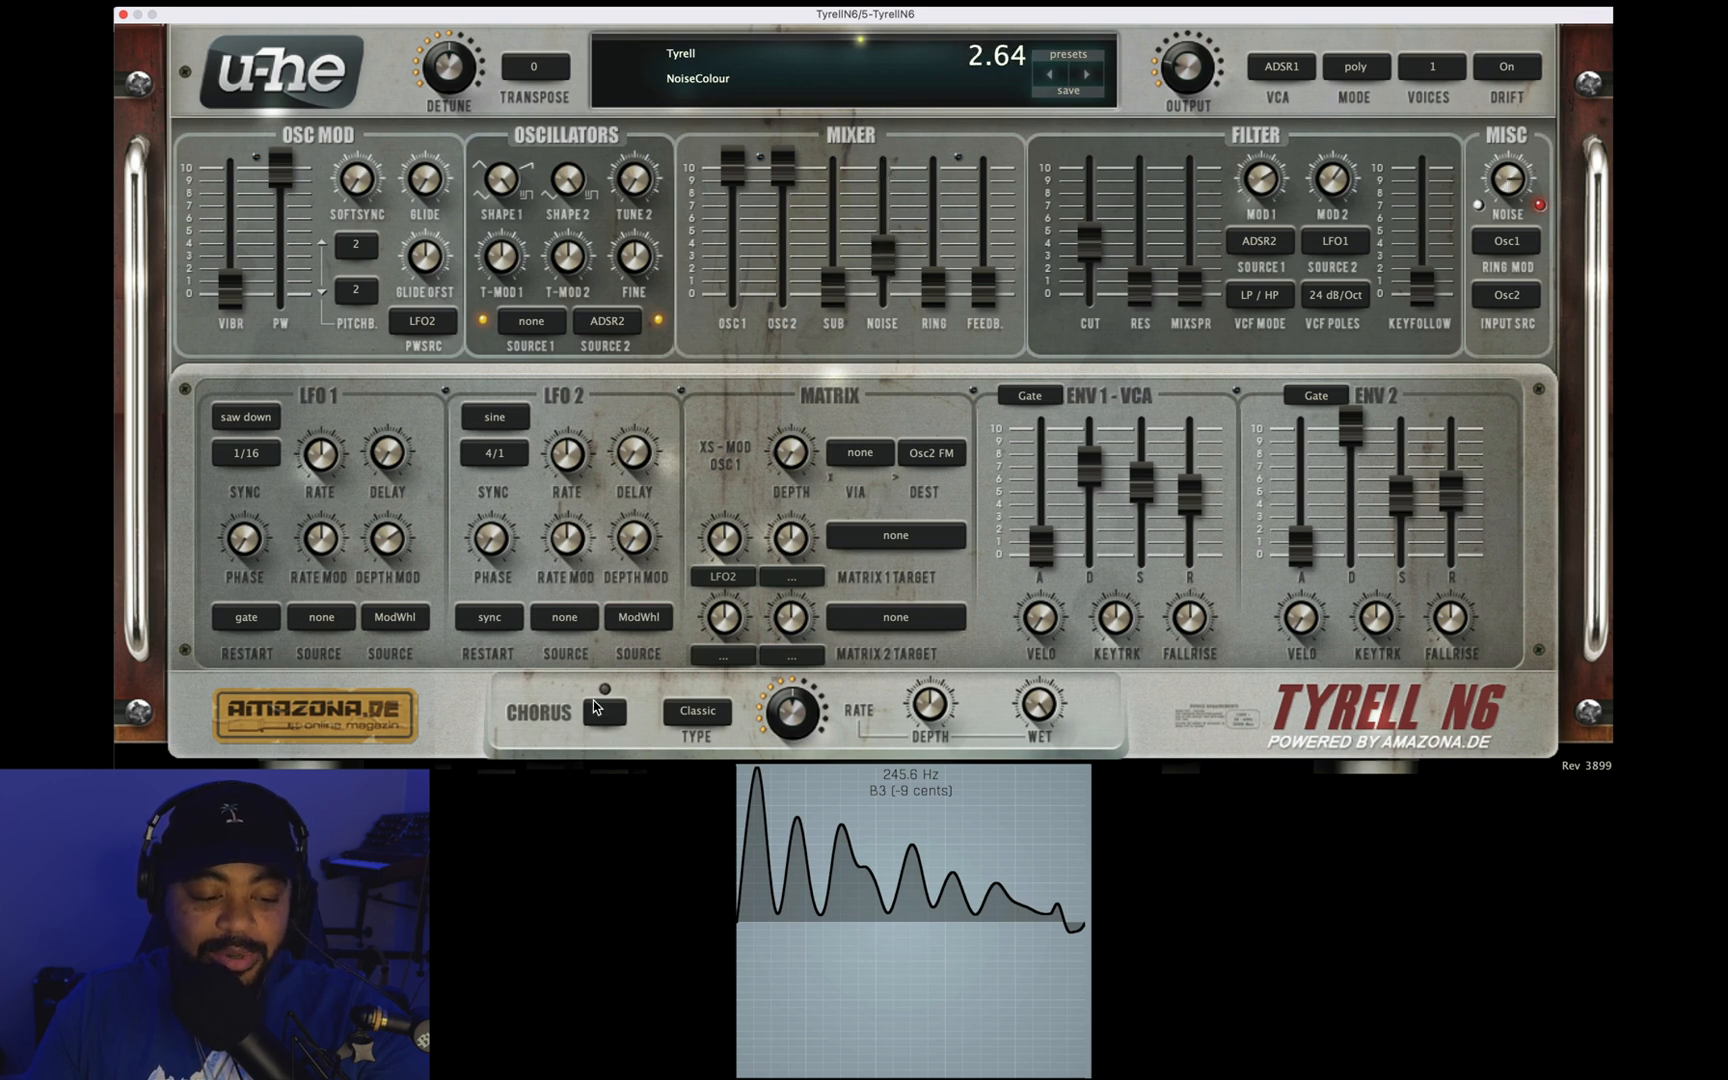
{"action": "left_click", "coordinate": [604, 712]}
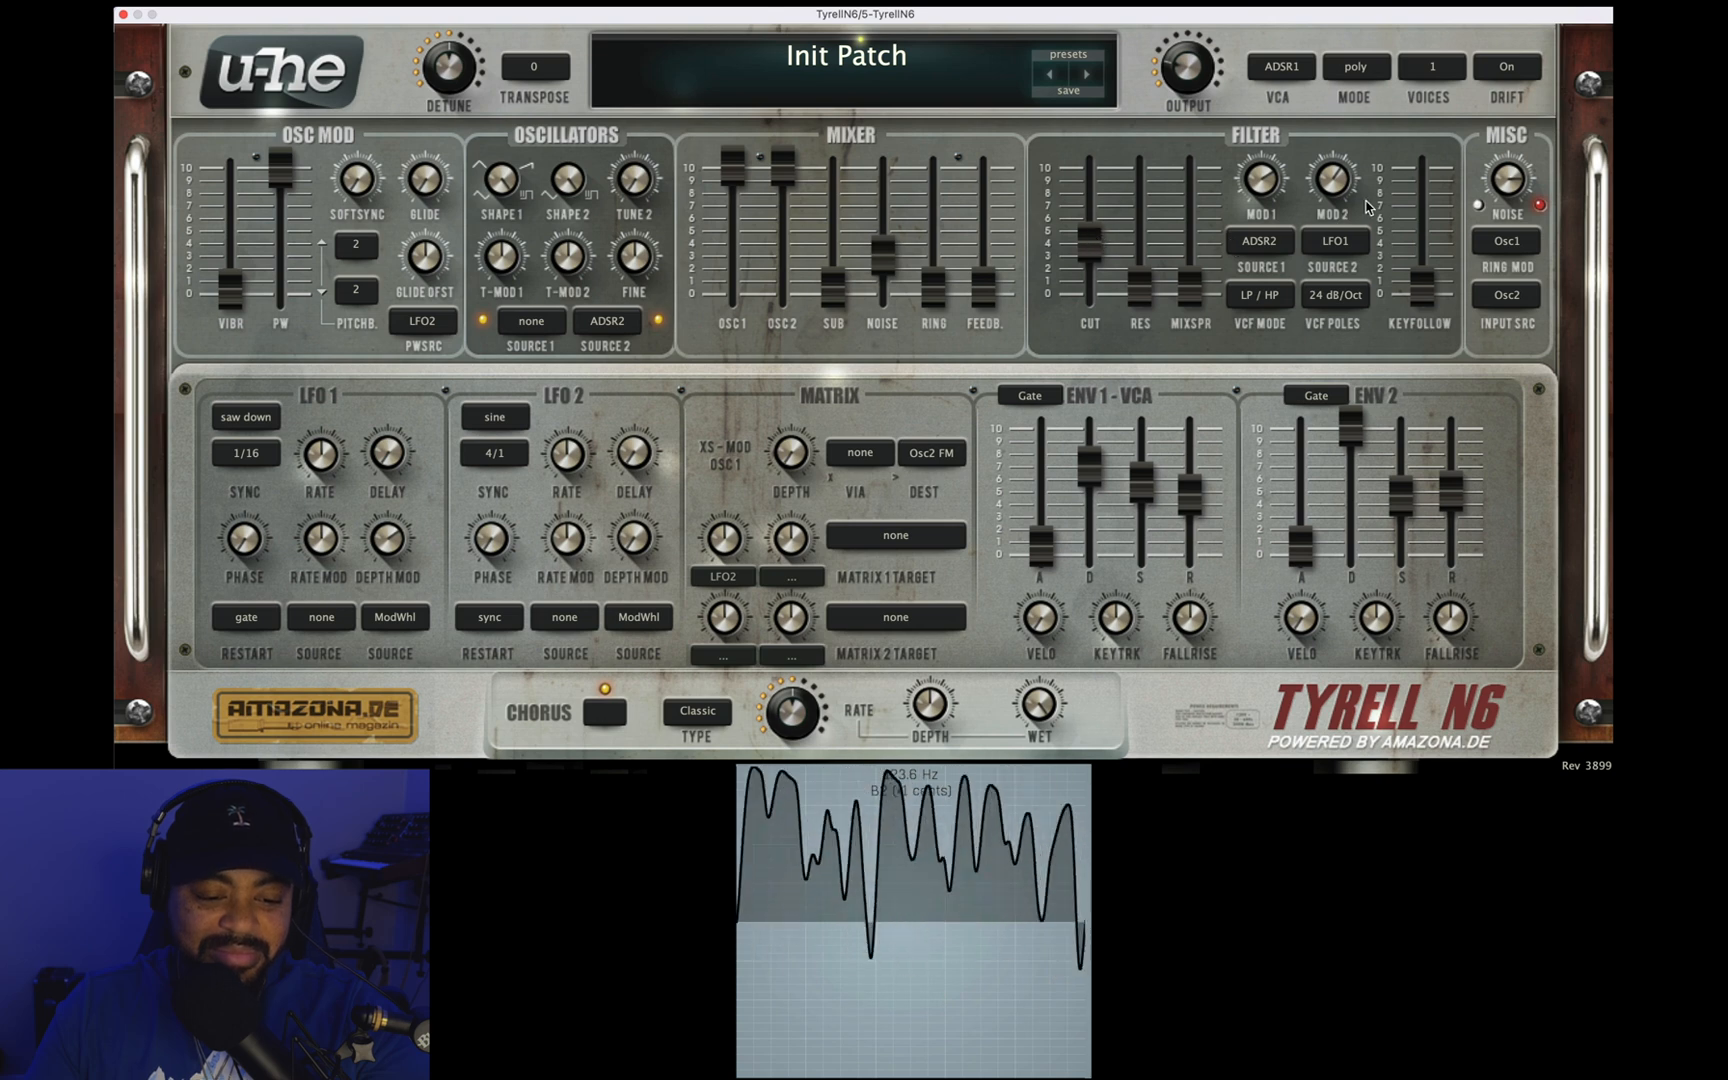
{"action": "left_click_drag", "start_coordinate": [1331, 177], "coordinate": [1343, 193]}
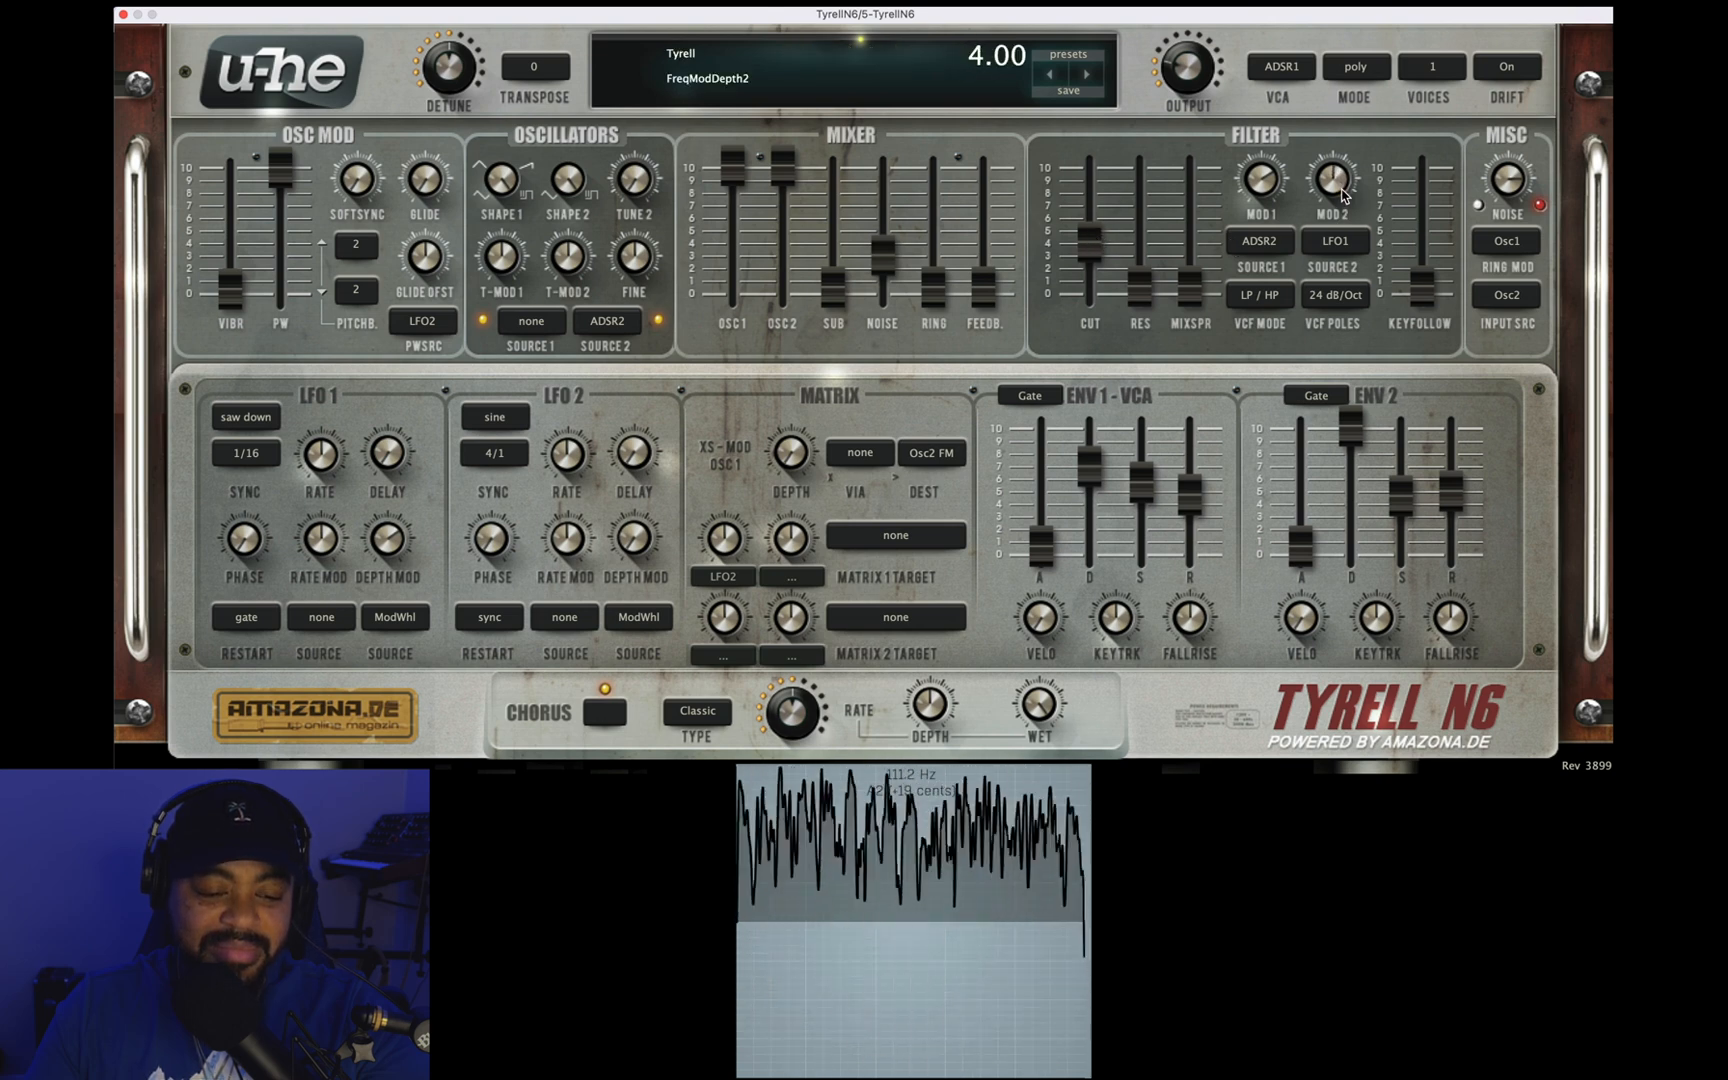
Step: Adjust the chorus depth and rate, and set its wet amount to 26.50
{"action": "left_click_drag", "start_coordinate": [943, 702], "coordinate": [949, 455]}
{"action": "left_click_drag", "start_coordinate": [779, 700], "coordinate": [781, 734]}
{"action": "left_click_drag", "start_coordinate": [1035, 710], "coordinate": [1035, 816]}
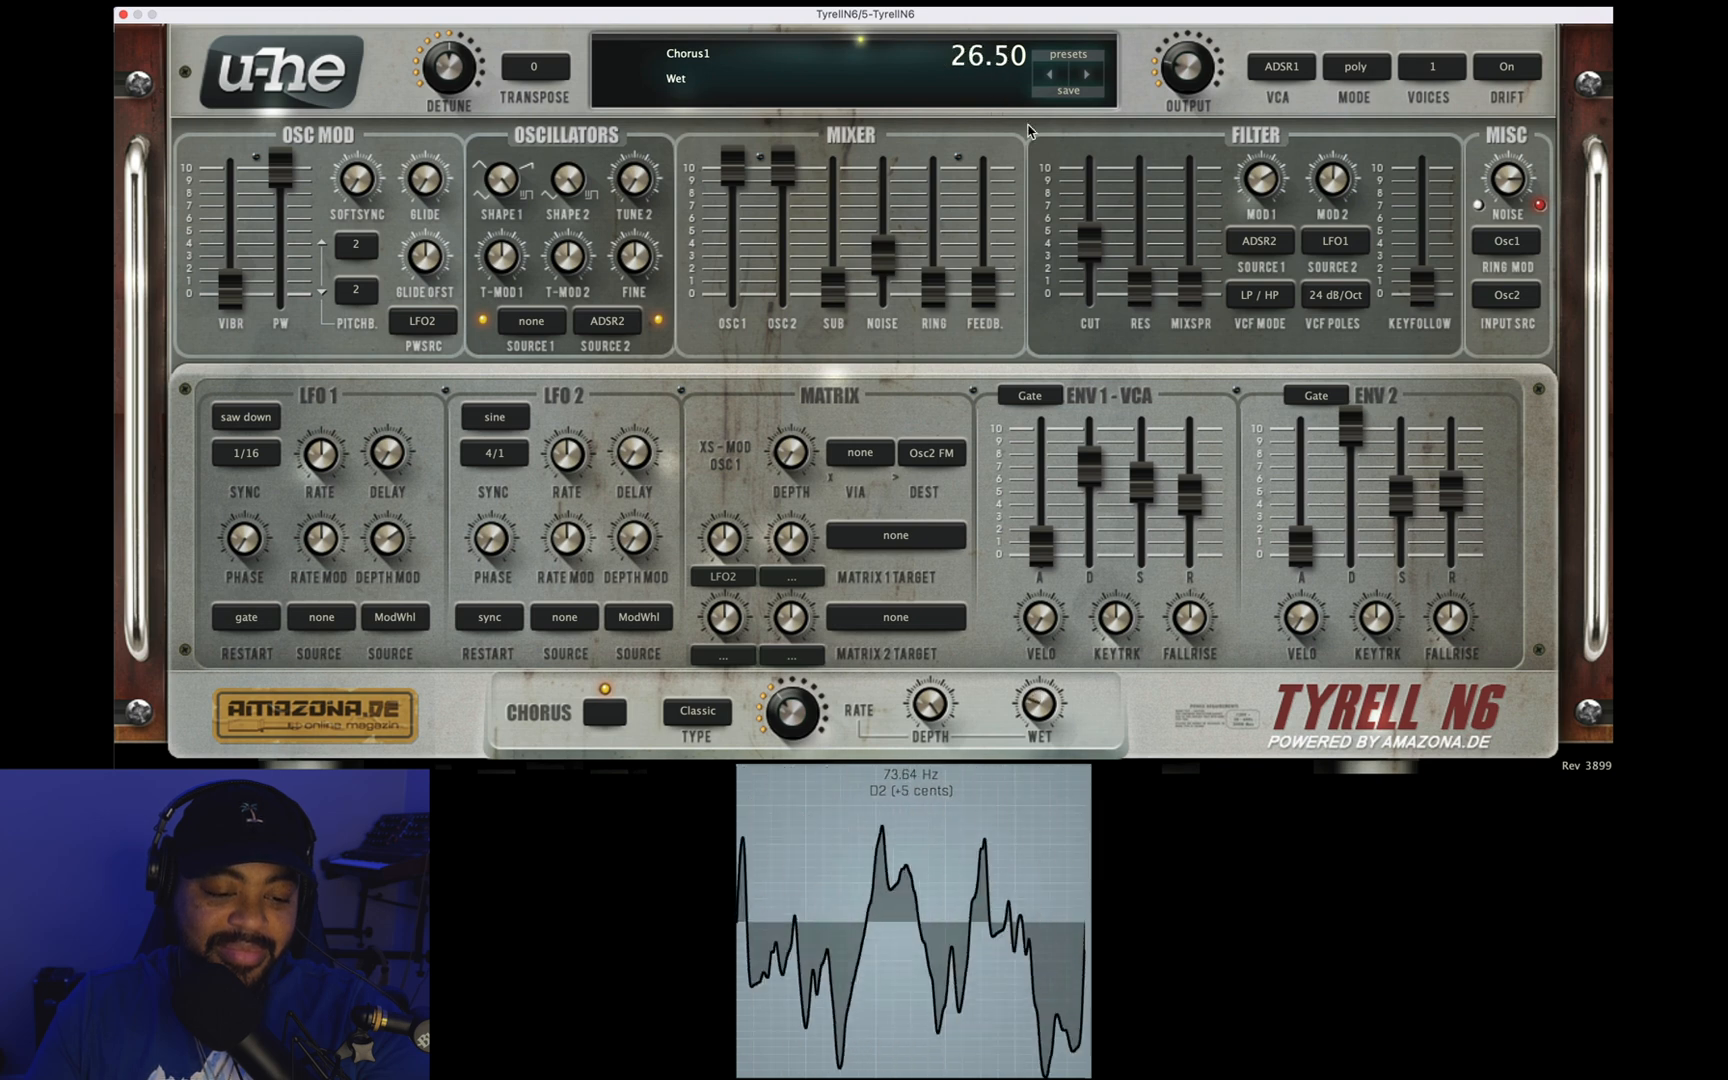
Step: Open the filter cutoff to 150.00 with resonance at 36.00, and lower oscillator 2's mixer level to about half
{"action": "left_click_drag", "start_coordinate": [1137, 284], "coordinate": [1135, 121]}
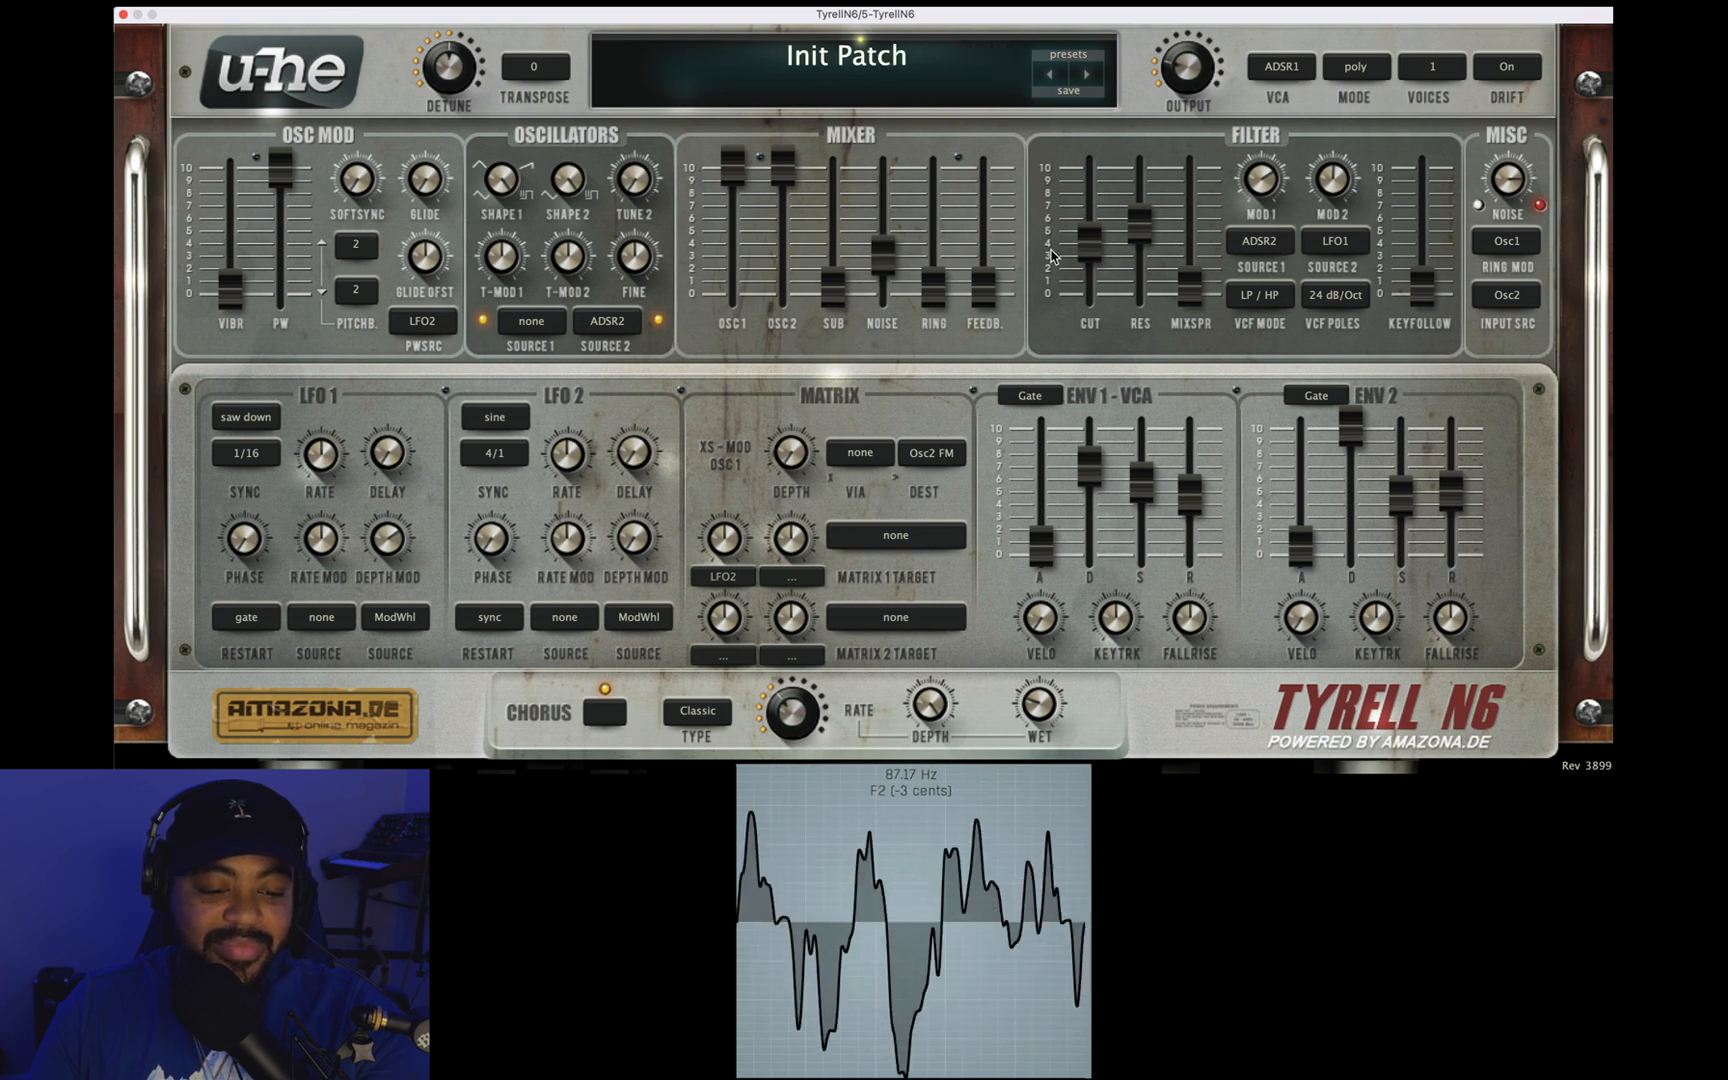
{"action": "left_click_drag", "start_coordinate": [1089, 243], "coordinate": [1100, 6]}
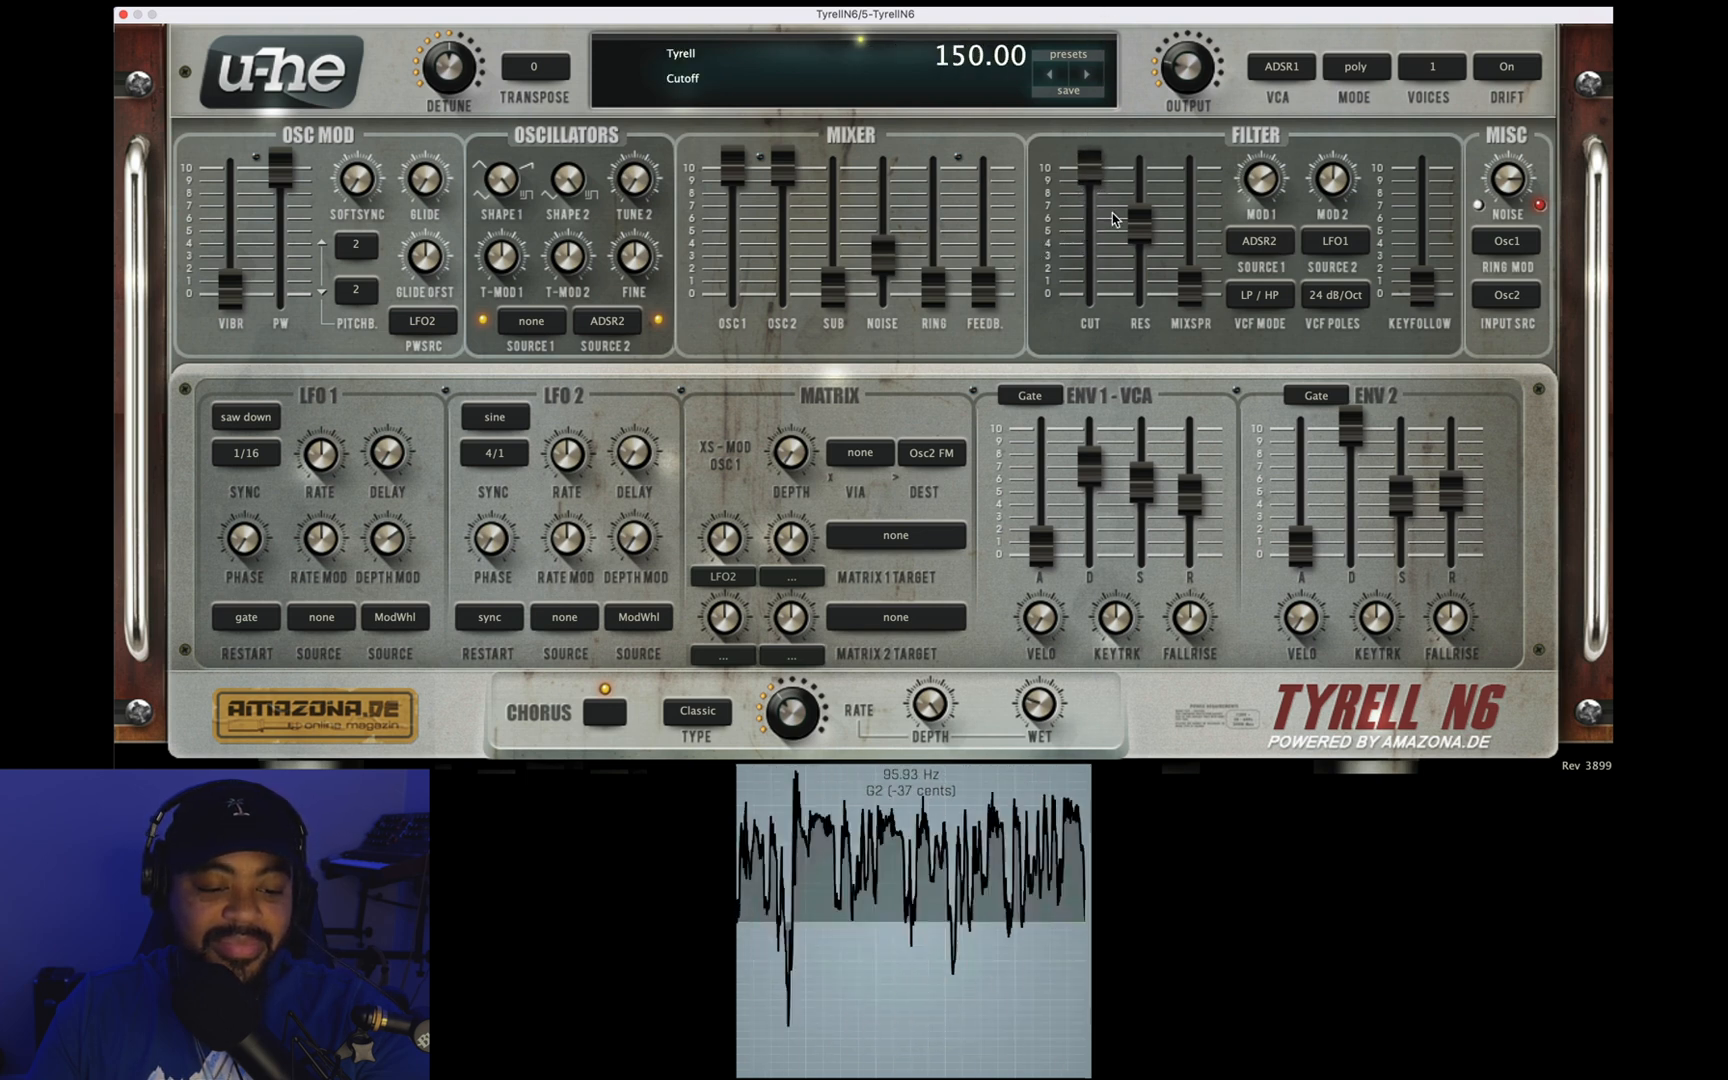
{"action": "left_click_drag", "start_coordinate": [1130, 240], "coordinate": [1136, 274]}
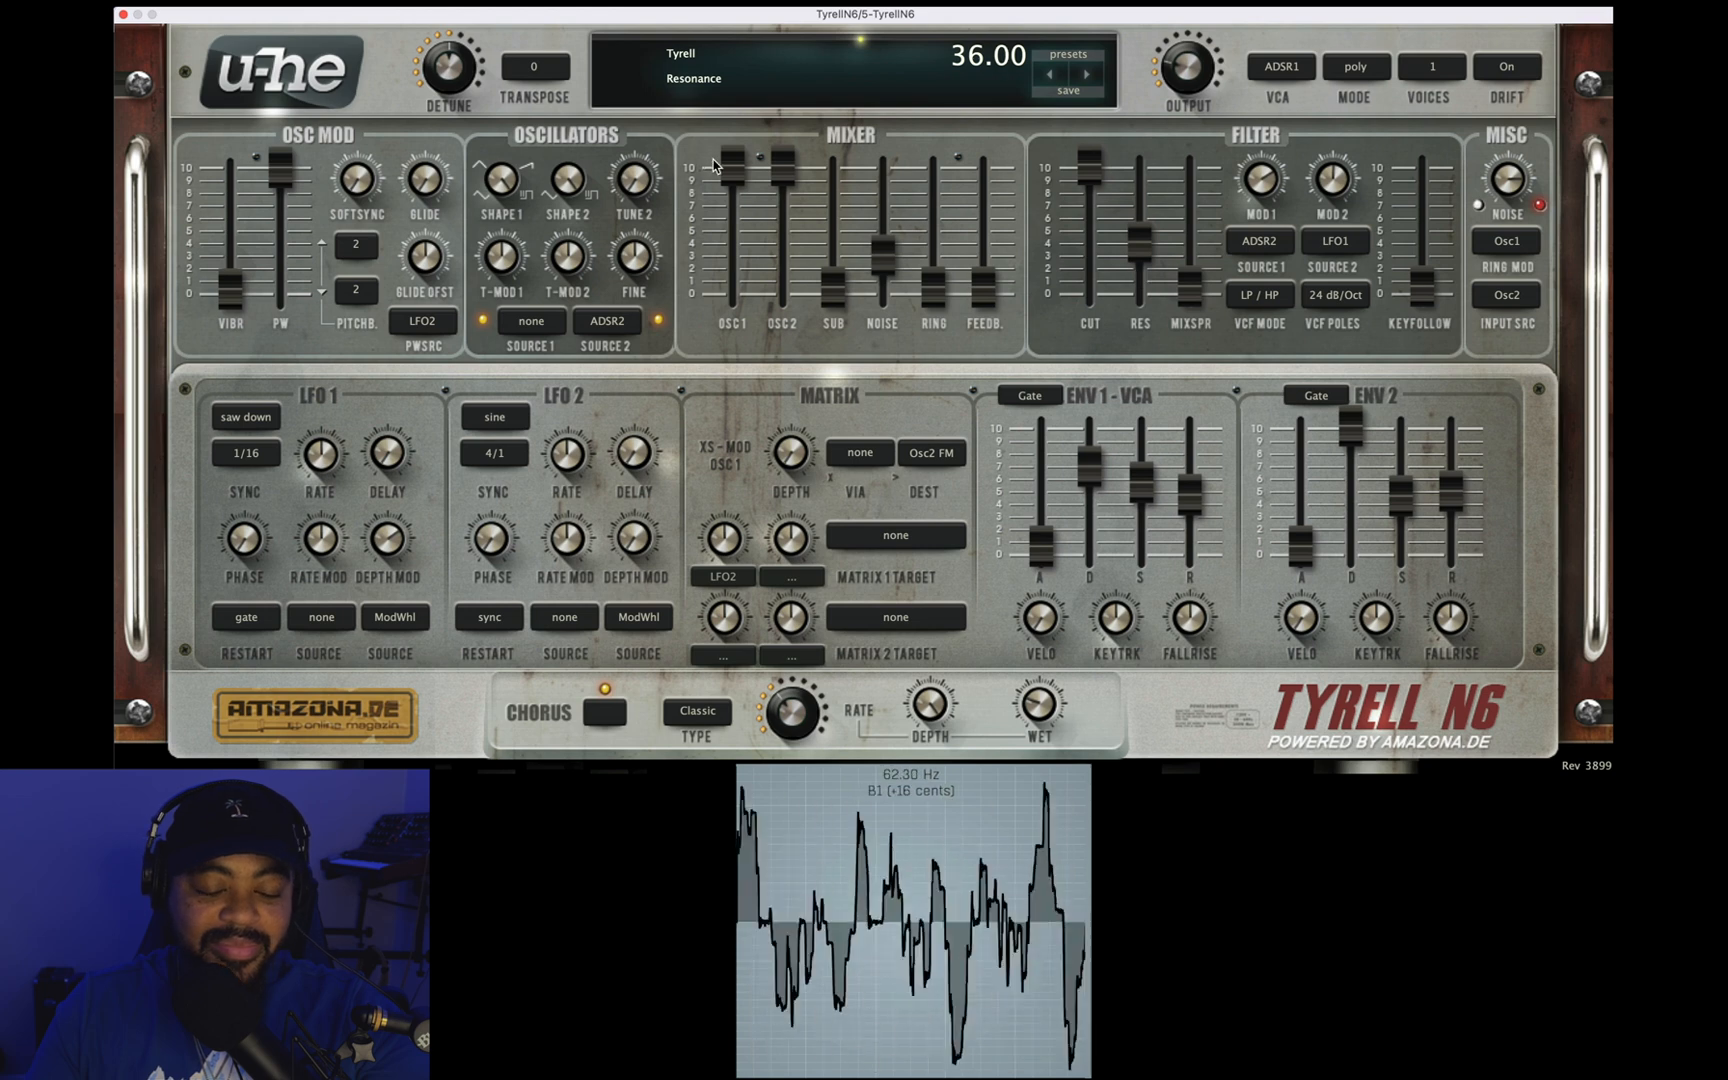
{"action": "left_click_drag", "start_coordinate": [787, 161], "coordinate": [786, 333]}
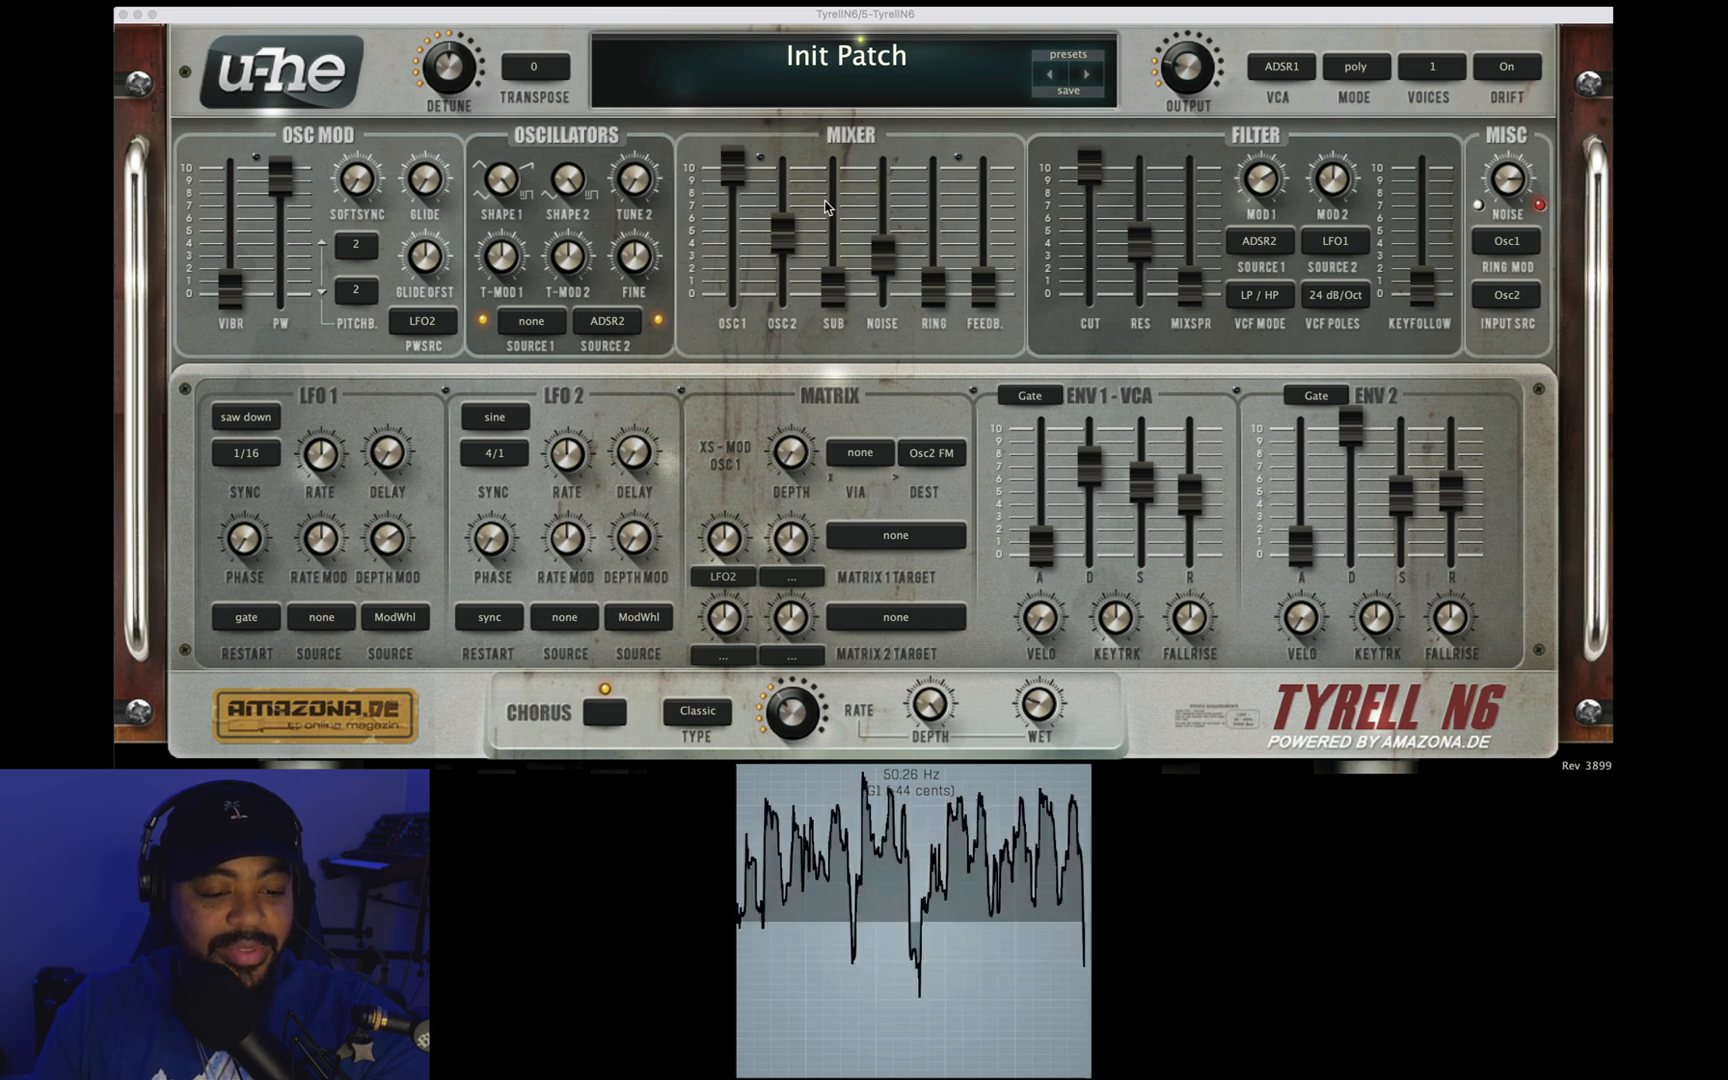
Step: Sweep the filter cutoff down to 30.00 and back up to 64.00, raising the resonance to 61.60
{"action": "left_click_drag", "start_coordinate": [1097, 160], "coordinate": [1092, 285]}
{"action": "left_click_drag", "start_coordinate": [1045, 605], "coordinate": [1073, 483]}
{"action": "left_click_drag", "start_coordinate": [1082, 288], "coordinate": [1094, 233]}
{"action": "left_click_drag", "start_coordinate": [1095, 213], "coordinate": [1106, 292]}
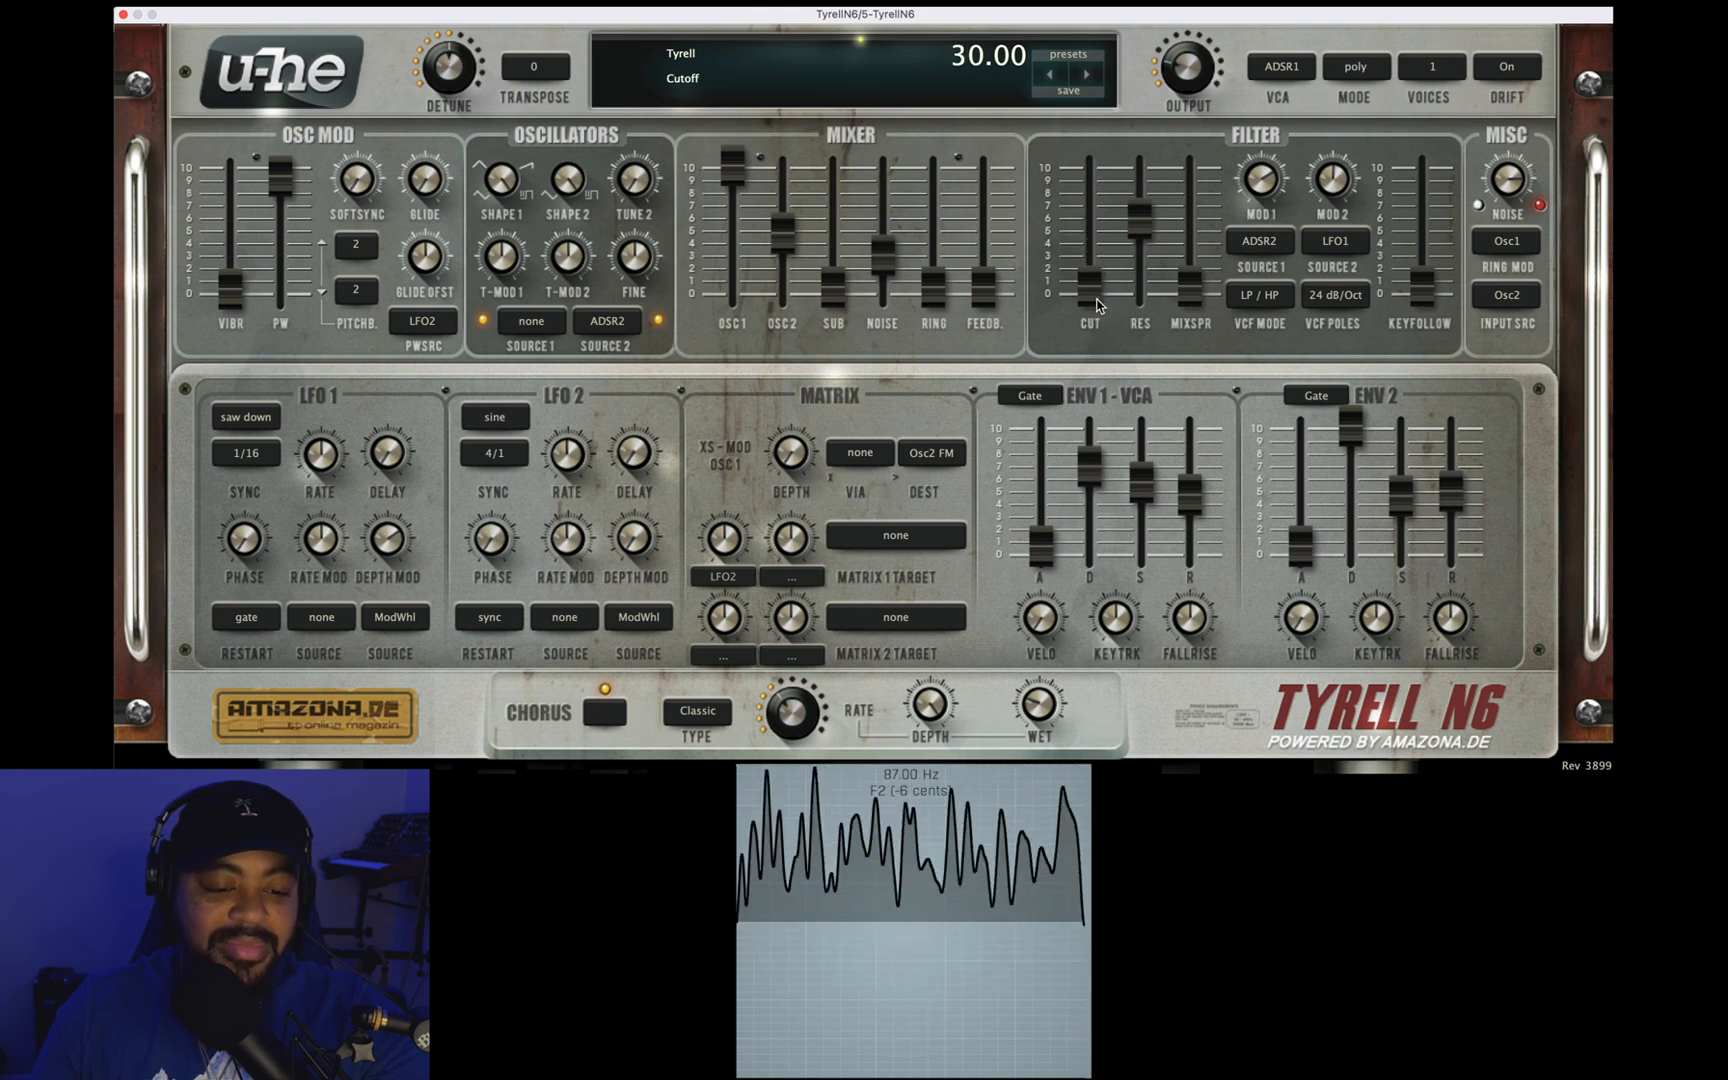
{"action": "left_click_drag", "start_coordinate": [1150, 226], "coordinate": [1150, 215]}
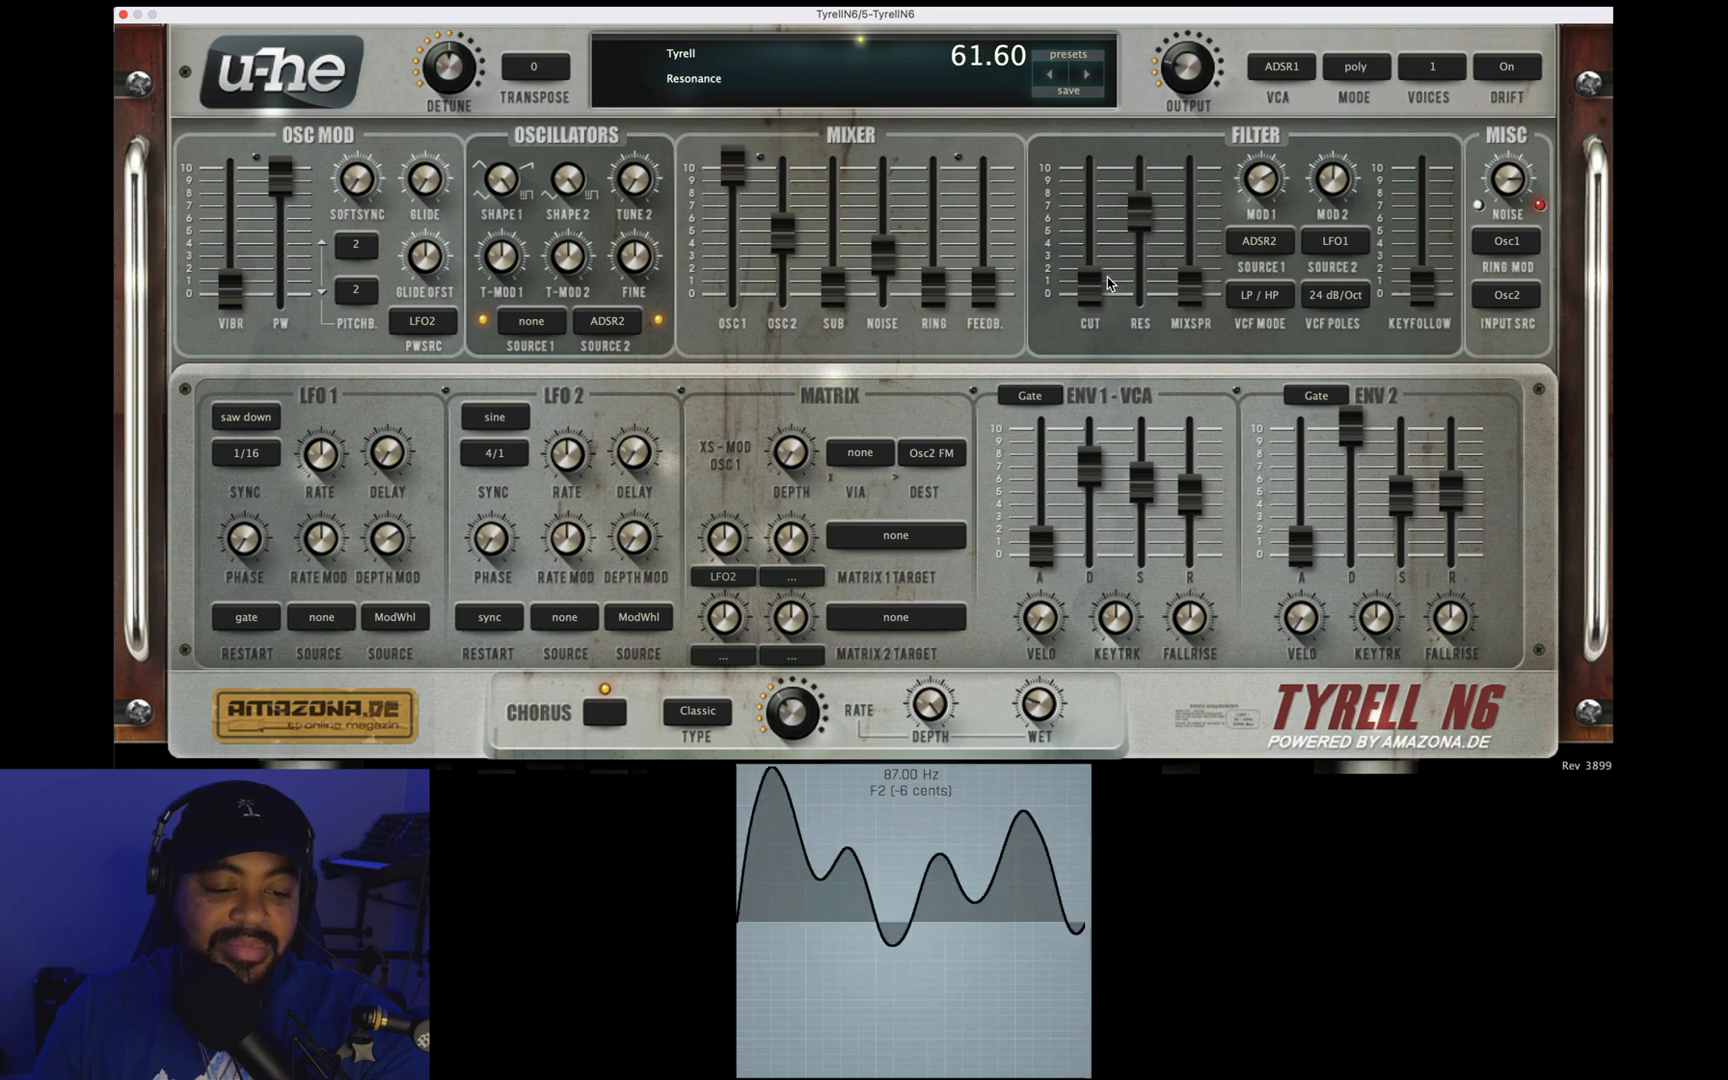
{"action": "left_click_drag", "start_coordinate": [1089, 296], "coordinate": [1085, 231]}
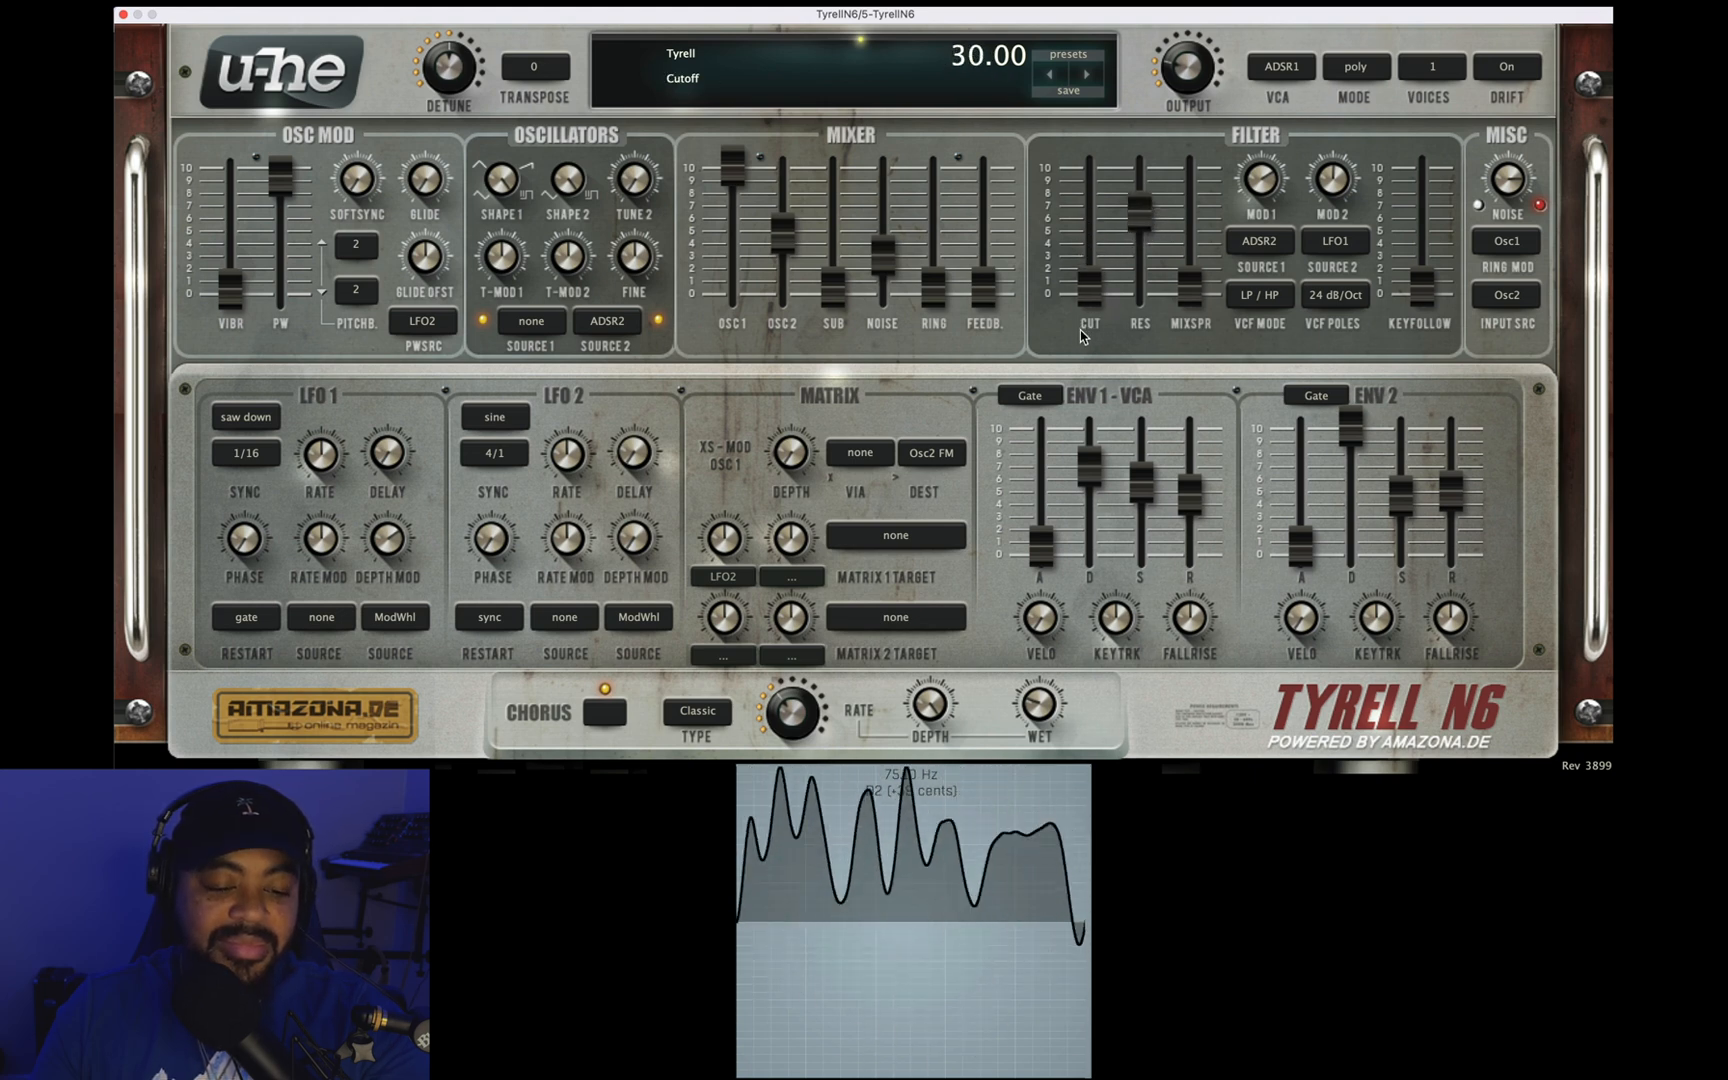
{"action": "left_click_drag", "start_coordinate": [1088, 300], "coordinate": [1104, 223]}
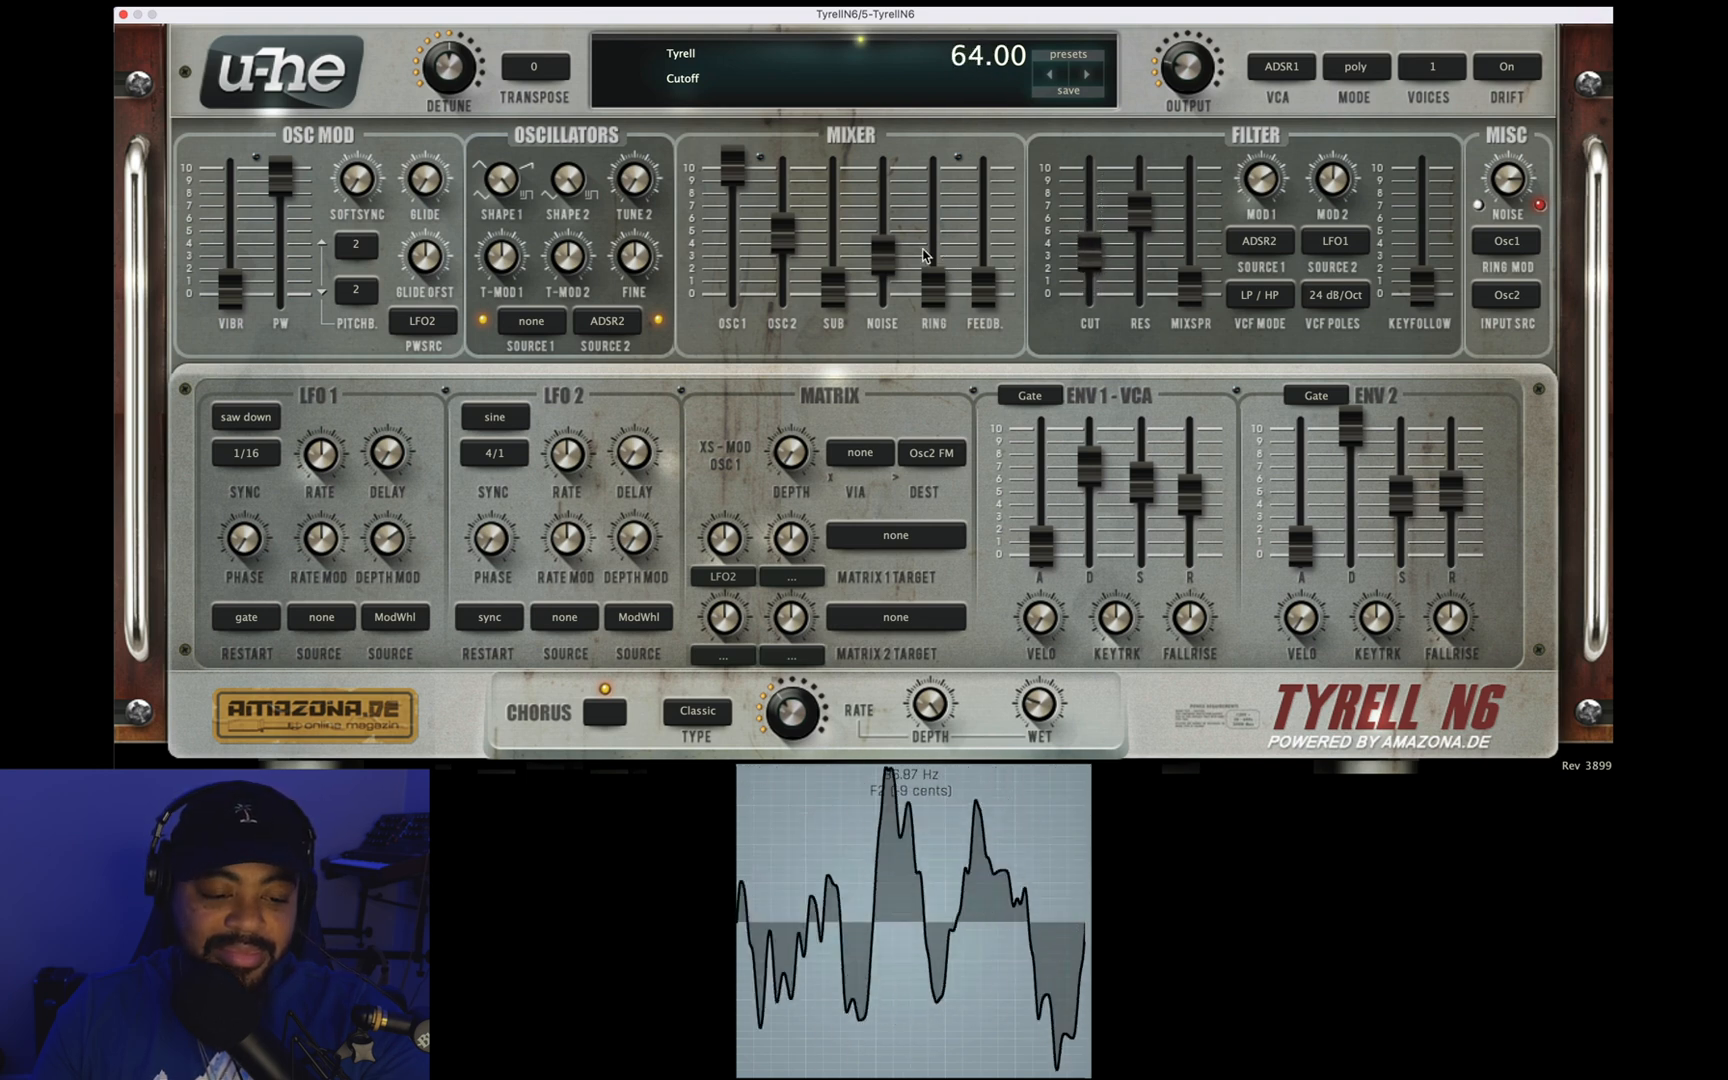
Step: Remove the mixer's noise and set the filter's modulation depths to -20.00 and 42.00, with the cutoff raised to about 6
{"action": "left_click_drag", "start_coordinate": [883, 257], "coordinate": [883, 298]}
{"action": "left_click_drag", "start_coordinate": [1259, 175], "coordinate": [1258, 224]}
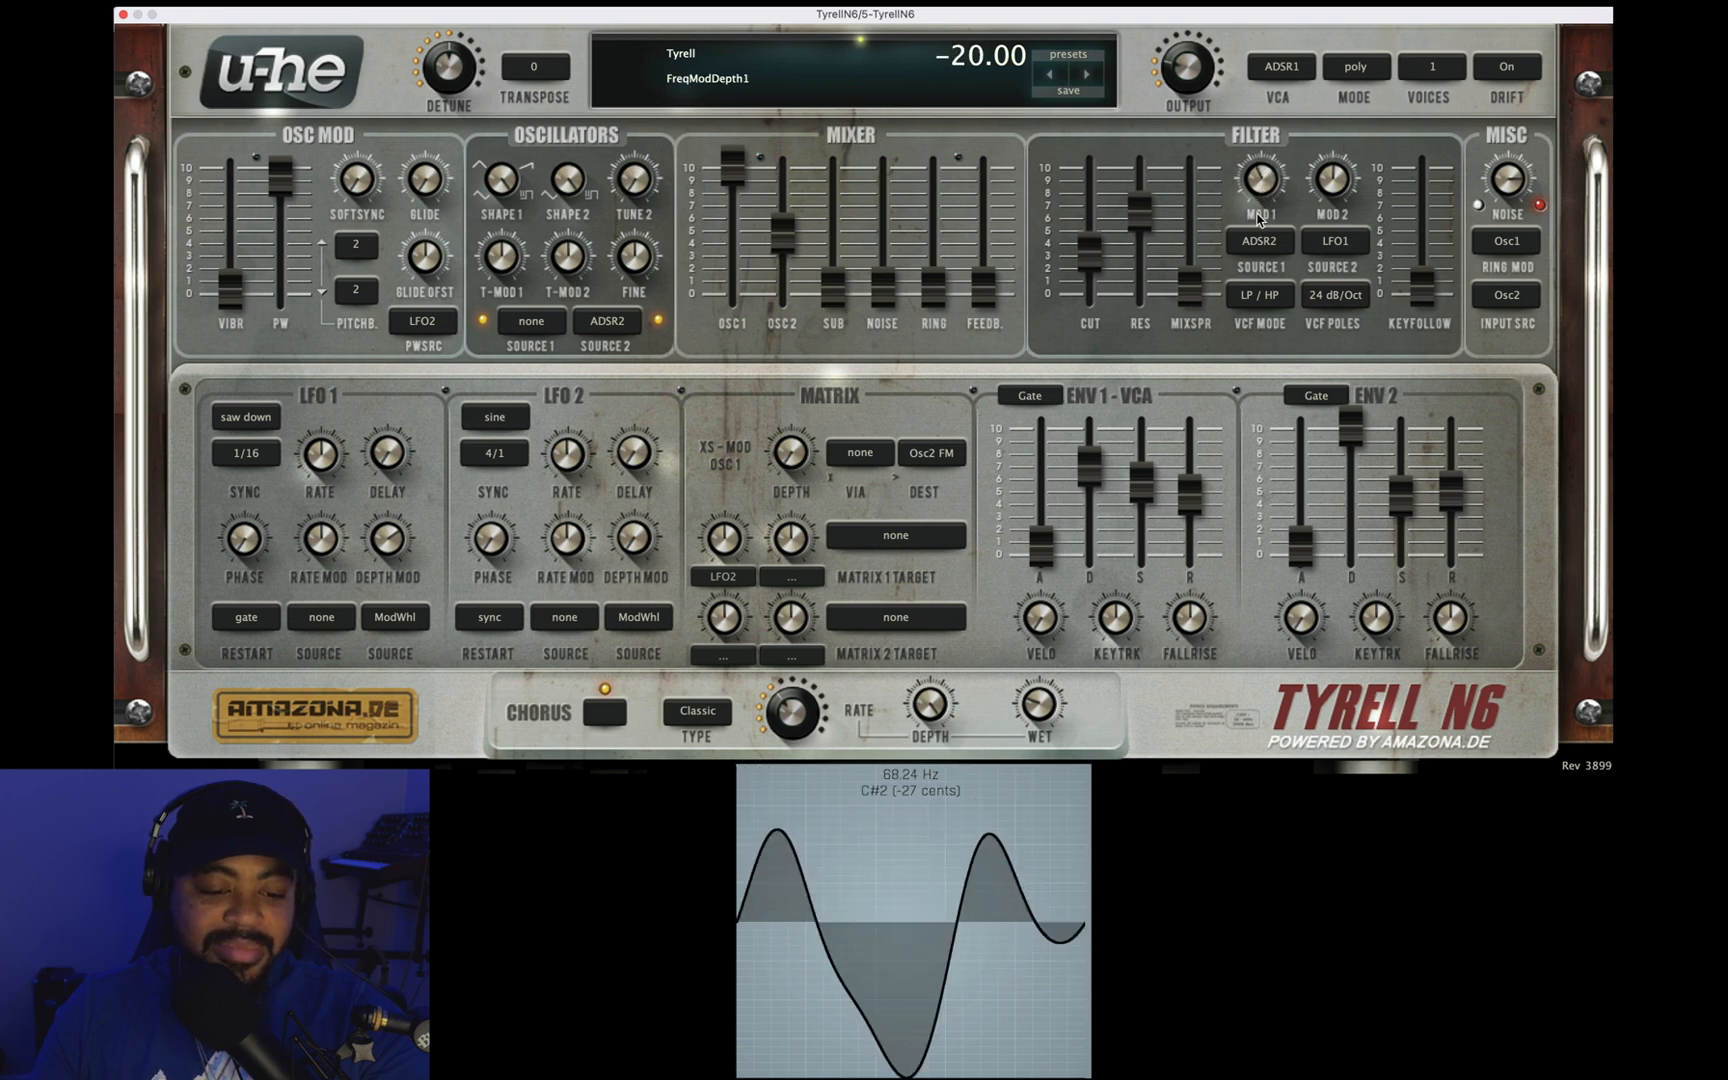
{"action": "left_click_drag", "start_coordinate": [1088, 249], "coordinate": [1096, 166]}
{"action": "left_click", "coordinate": [1325, 178]}
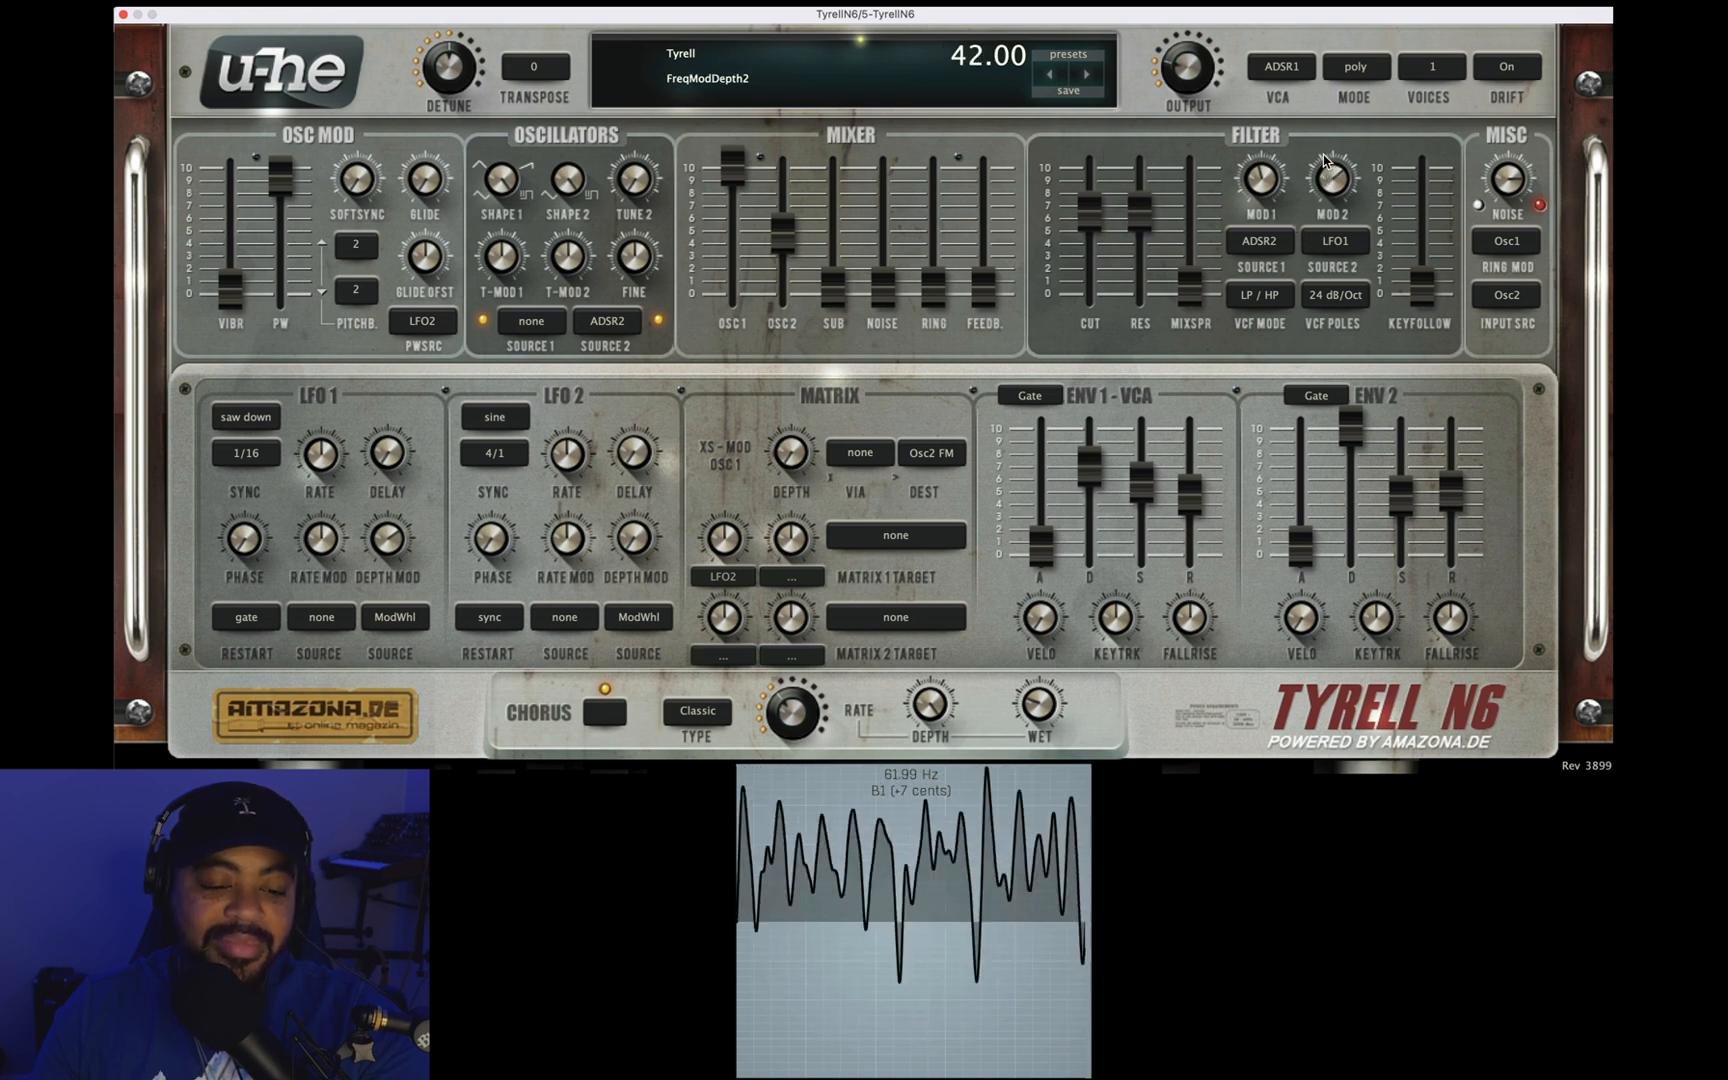
Step: Sync LFO 1 to 1/8 and set the filter's first modulation depth to 0.00 and second to 50.00, with a slightly lower cutoff
{"action": "left_click", "coordinate": [264, 454]}
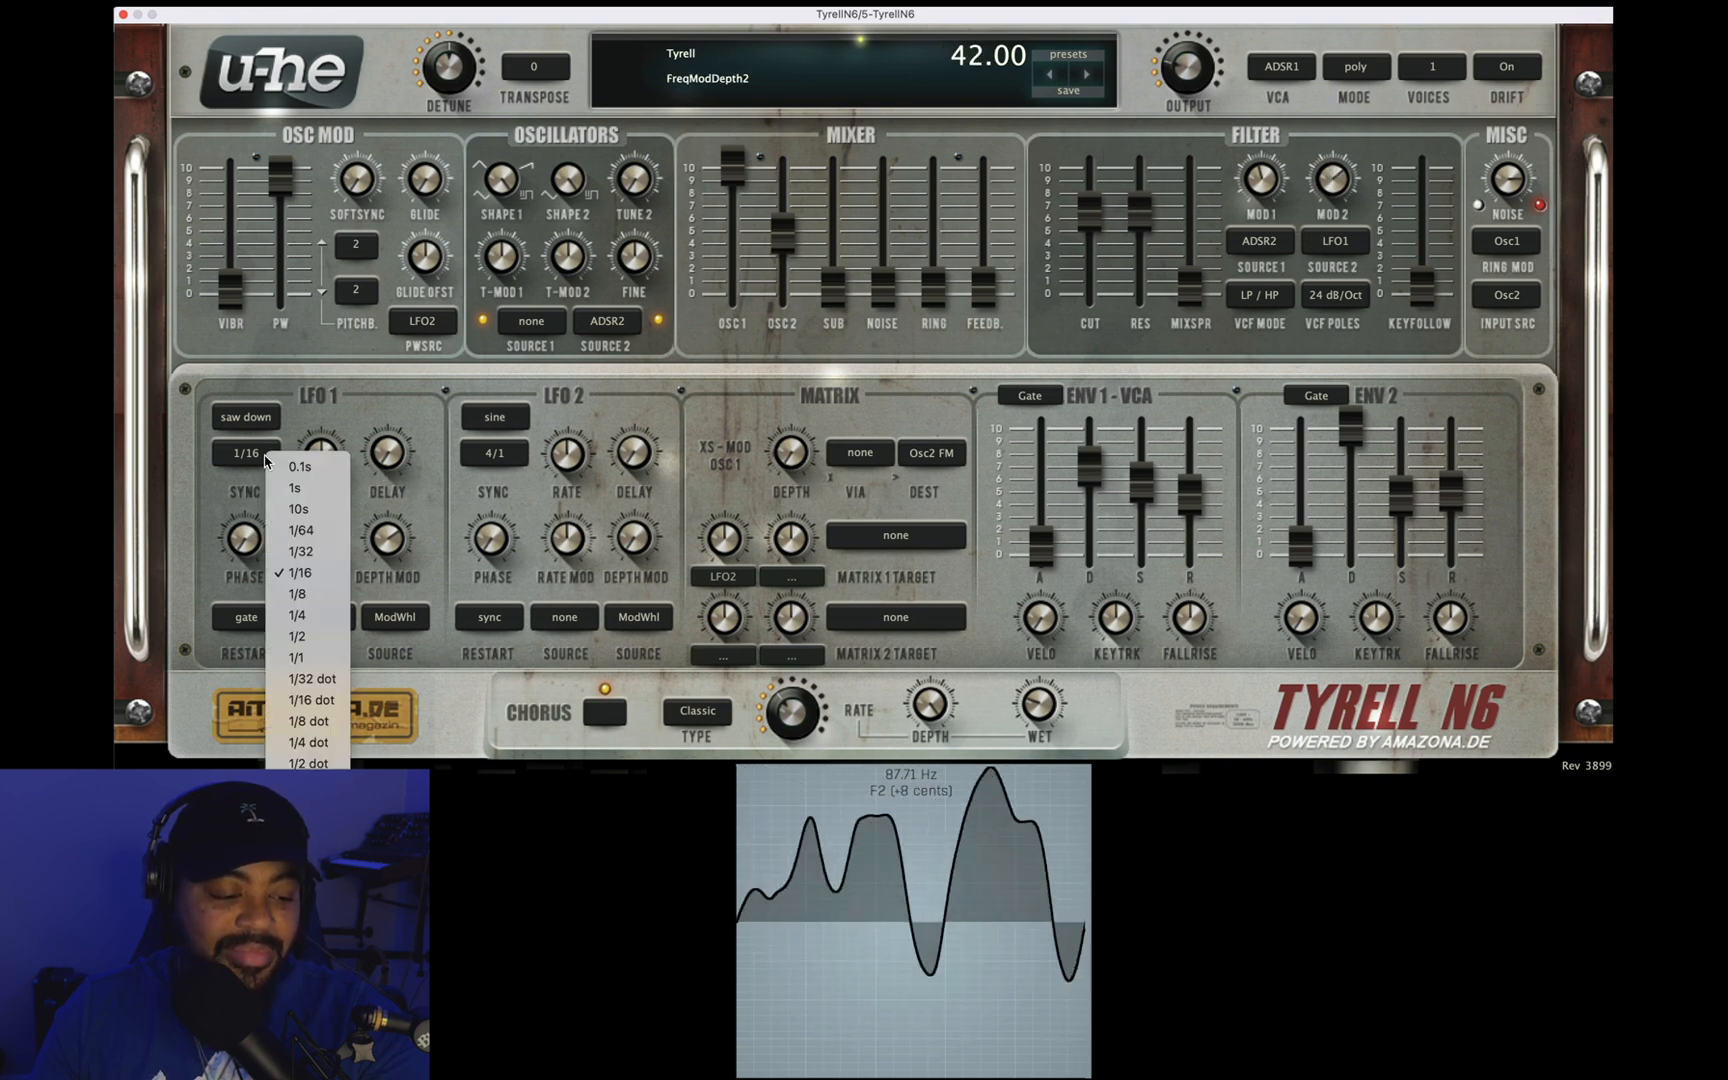
{"action": "left_click", "coordinate": [303, 594]}
{"action": "left_click_drag", "start_coordinate": [1087, 215], "coordinate": [1083, 269]}
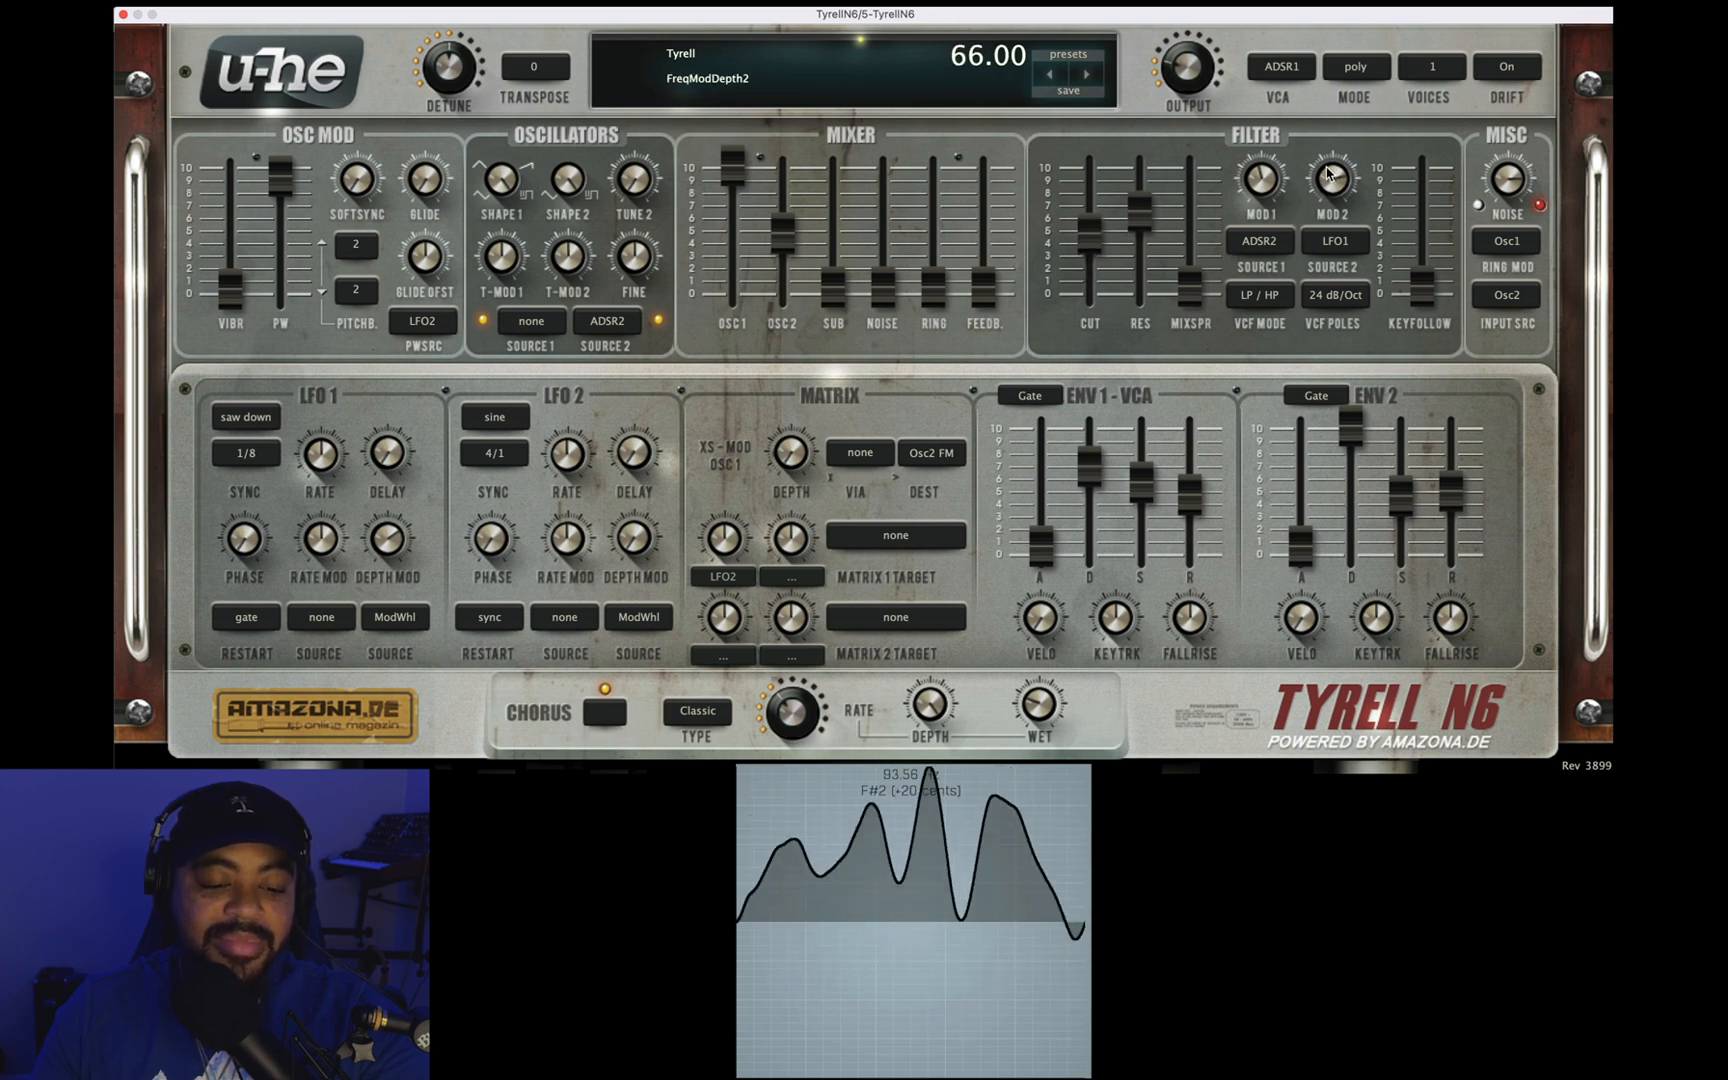
{"action": "left_click_drag", "start_coordinate": [1336, 127], "coordinate": [1338, 183]}
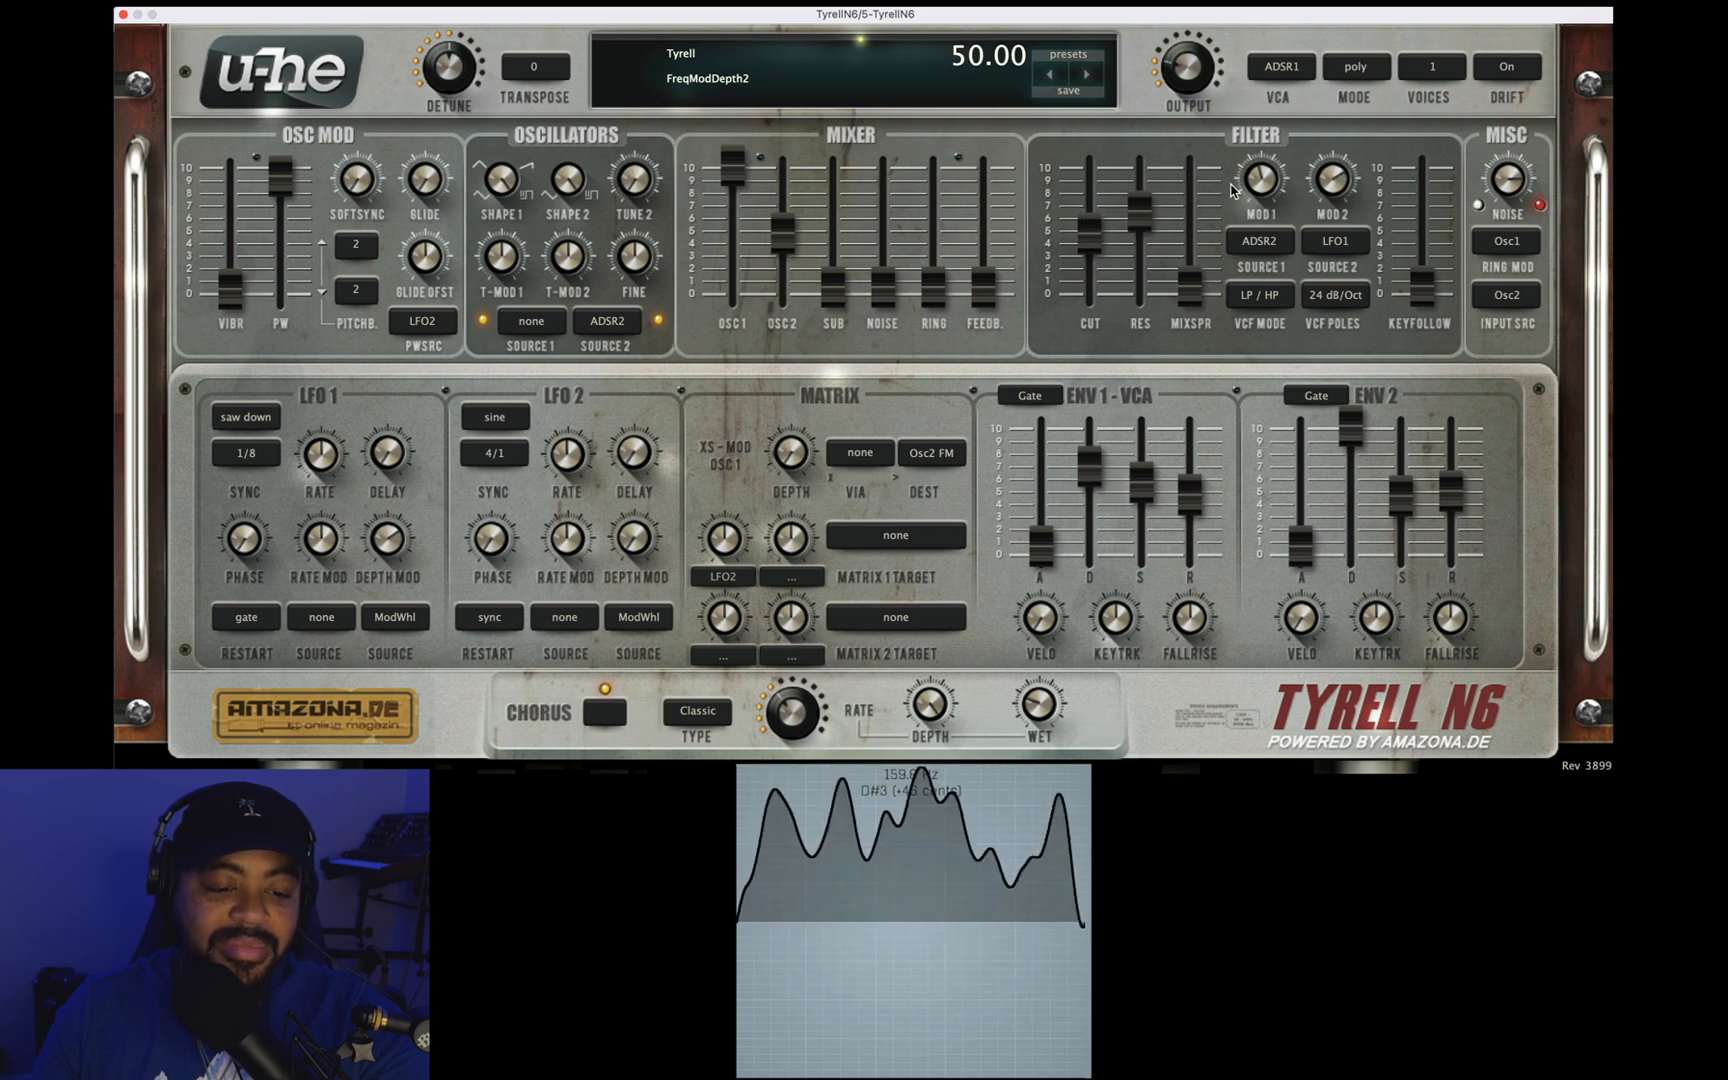
{"action": "double_click", "coordinate": [1261, 187]}
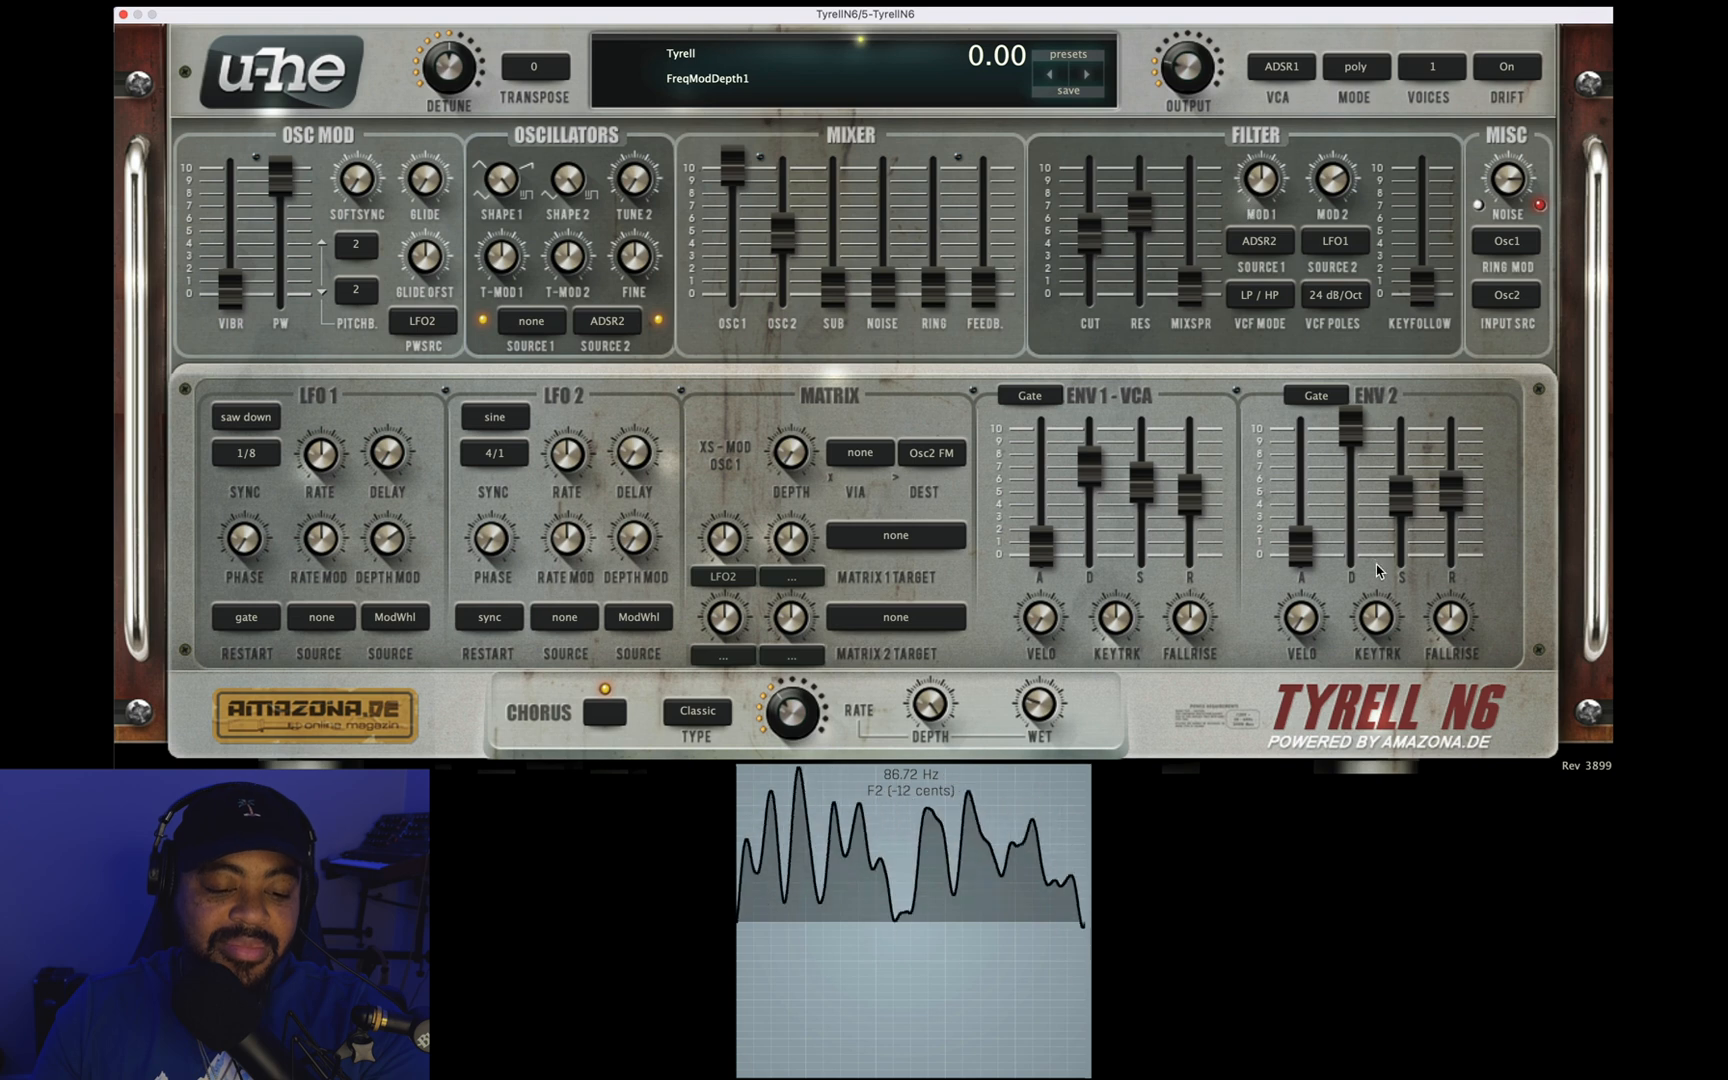
Step: Reset the decay of both envelopes to default, lower envelope 1's sustain, and set envelope 2's sustain to 24.00
{"action": "left_click_drag", "start_coordinate": [1354, 416], "coordinate": [1354, 443]}
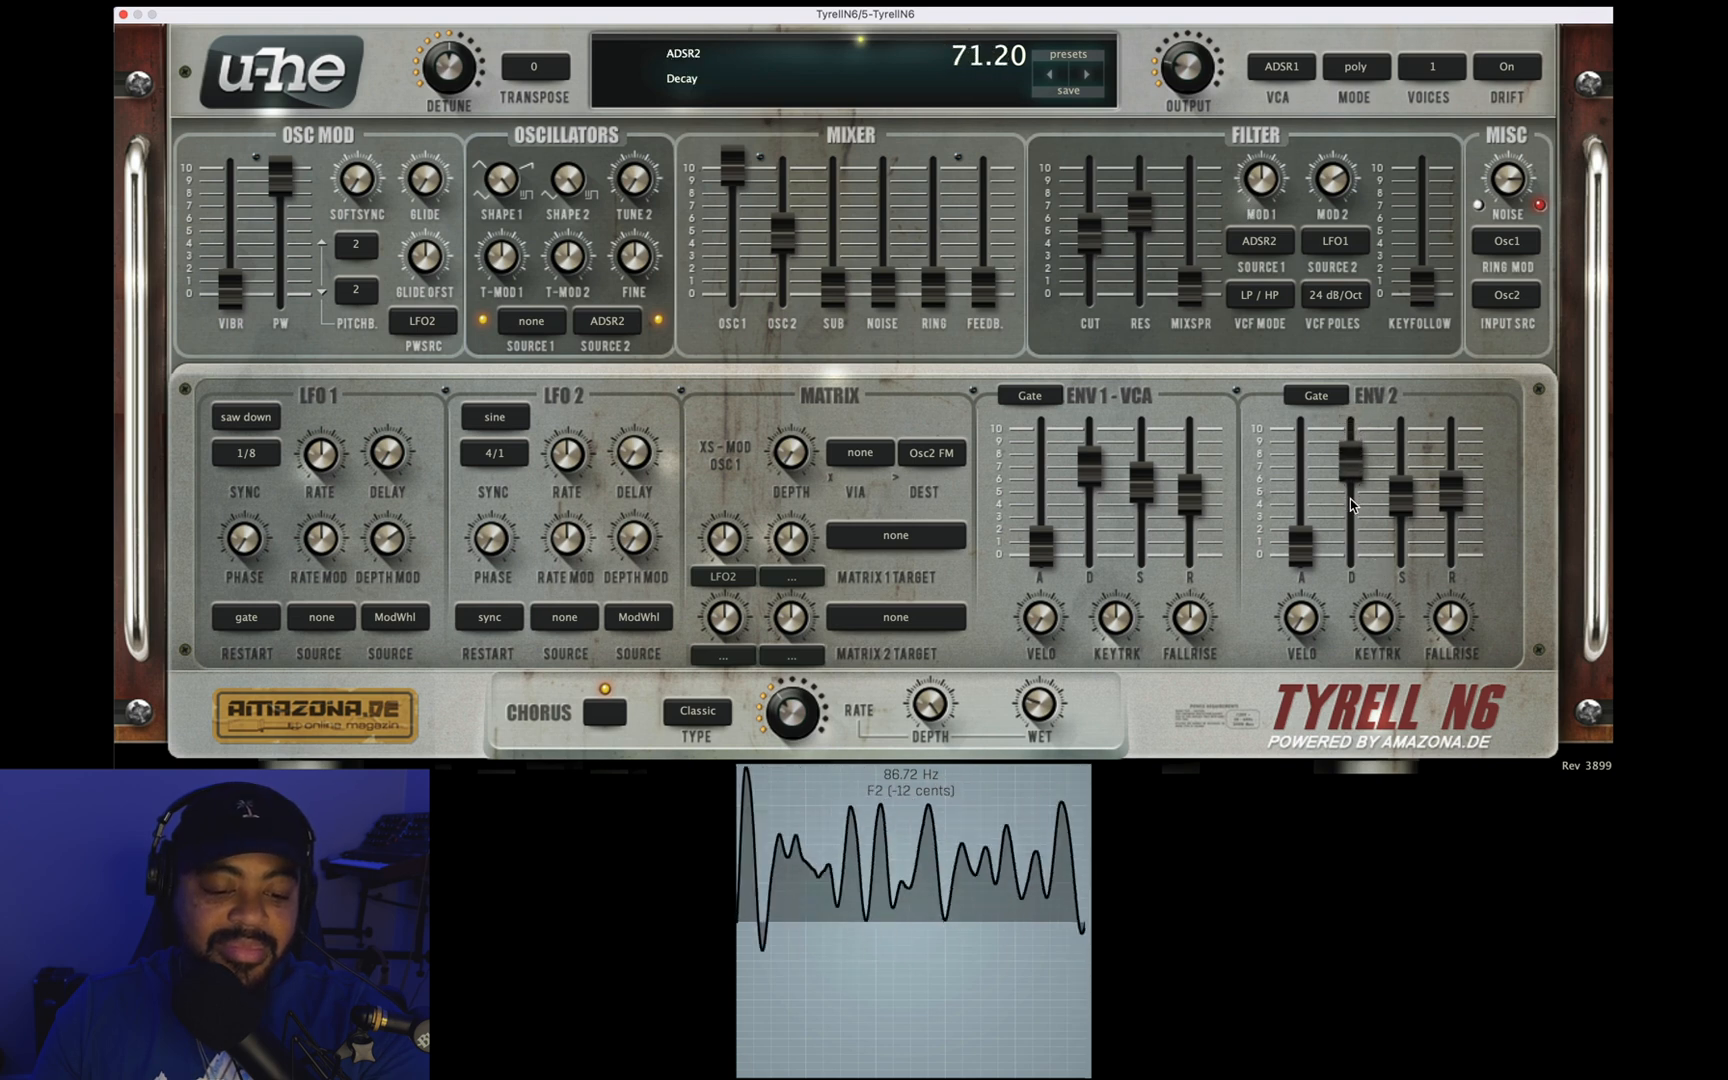
{"action": "double_click", "coordinate": [1351, 478]}
{"action": "left_click", "coordinate": [1091, 462]}
{"action": "double_click", "coordinate": [1091, 462]}
{"action": "left_click_drag", "start_coordinate": [1140, 498], "coordinate": [1137, 552]}
{"action": "left_click_drag", "start_coordinate": [1399, 510], "coordinate": [1386, 565]}
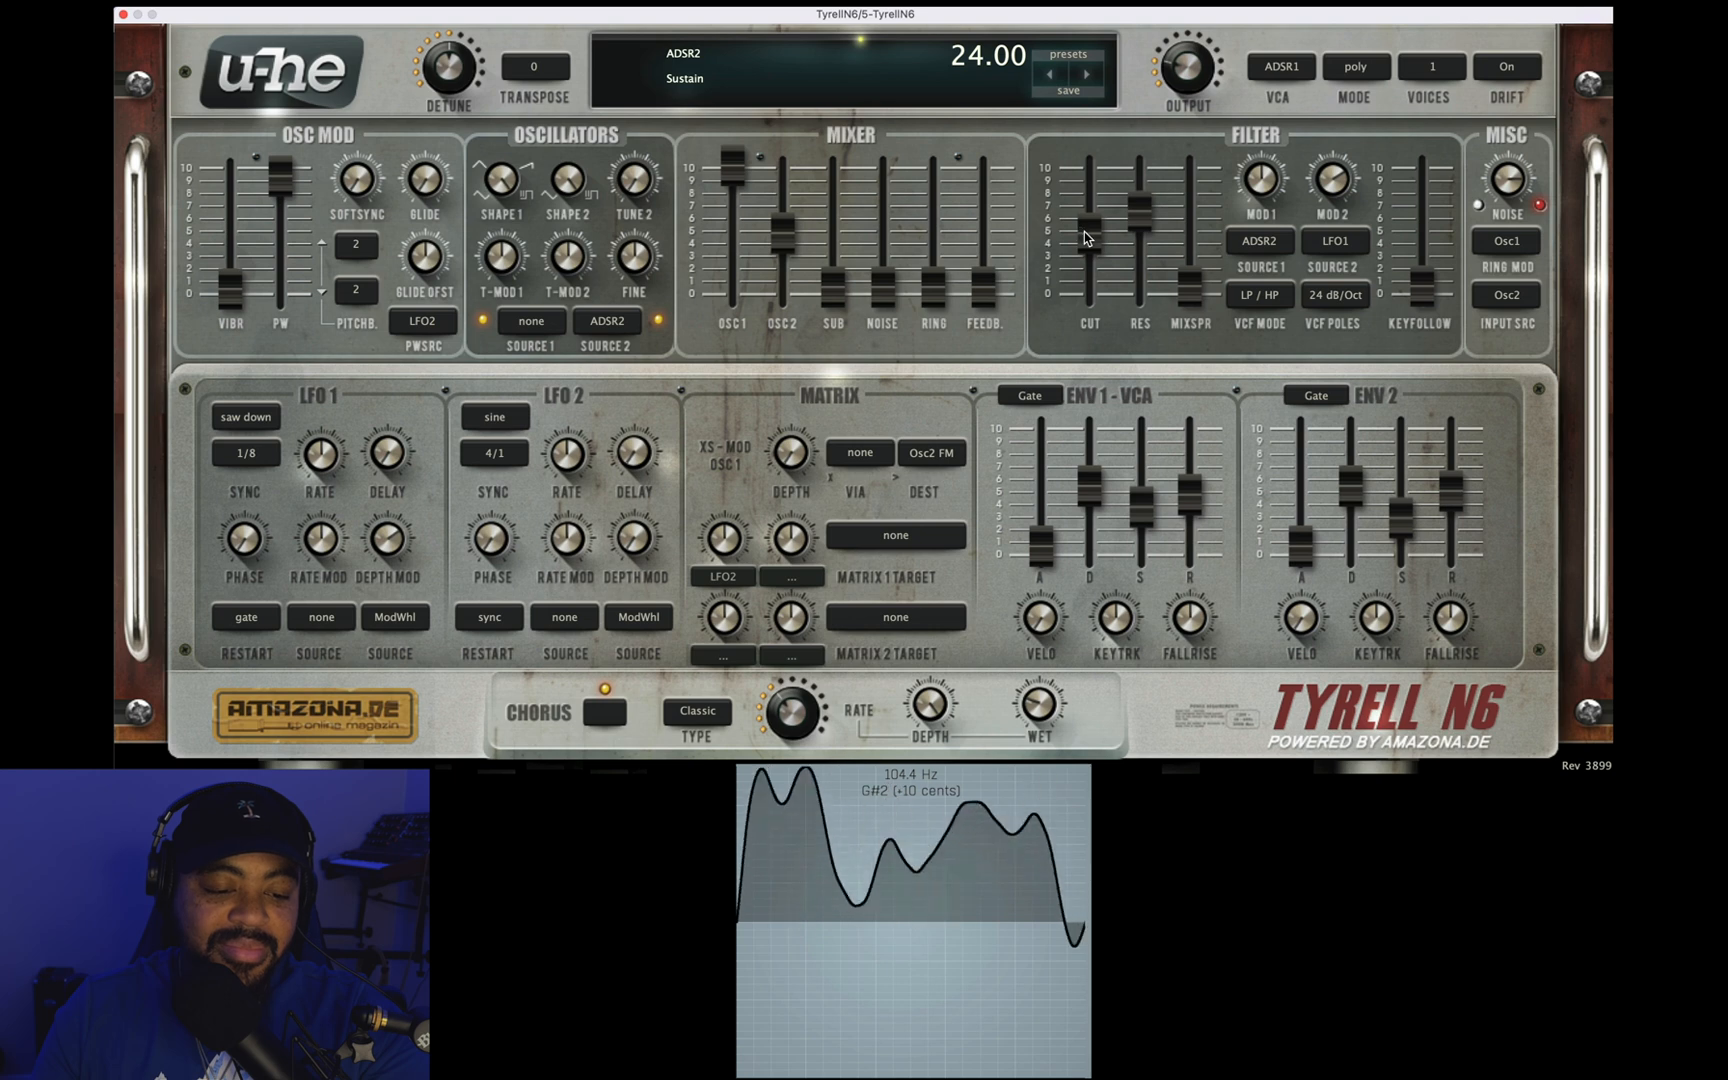
Step: Sweep the filter with resonance at 76.80, ending with the resonance at zero and the cutoff at 39.00
{"action": "left_click_drag", "start_coordinate": [1139, 212], "coordinate": [1130, 172]}
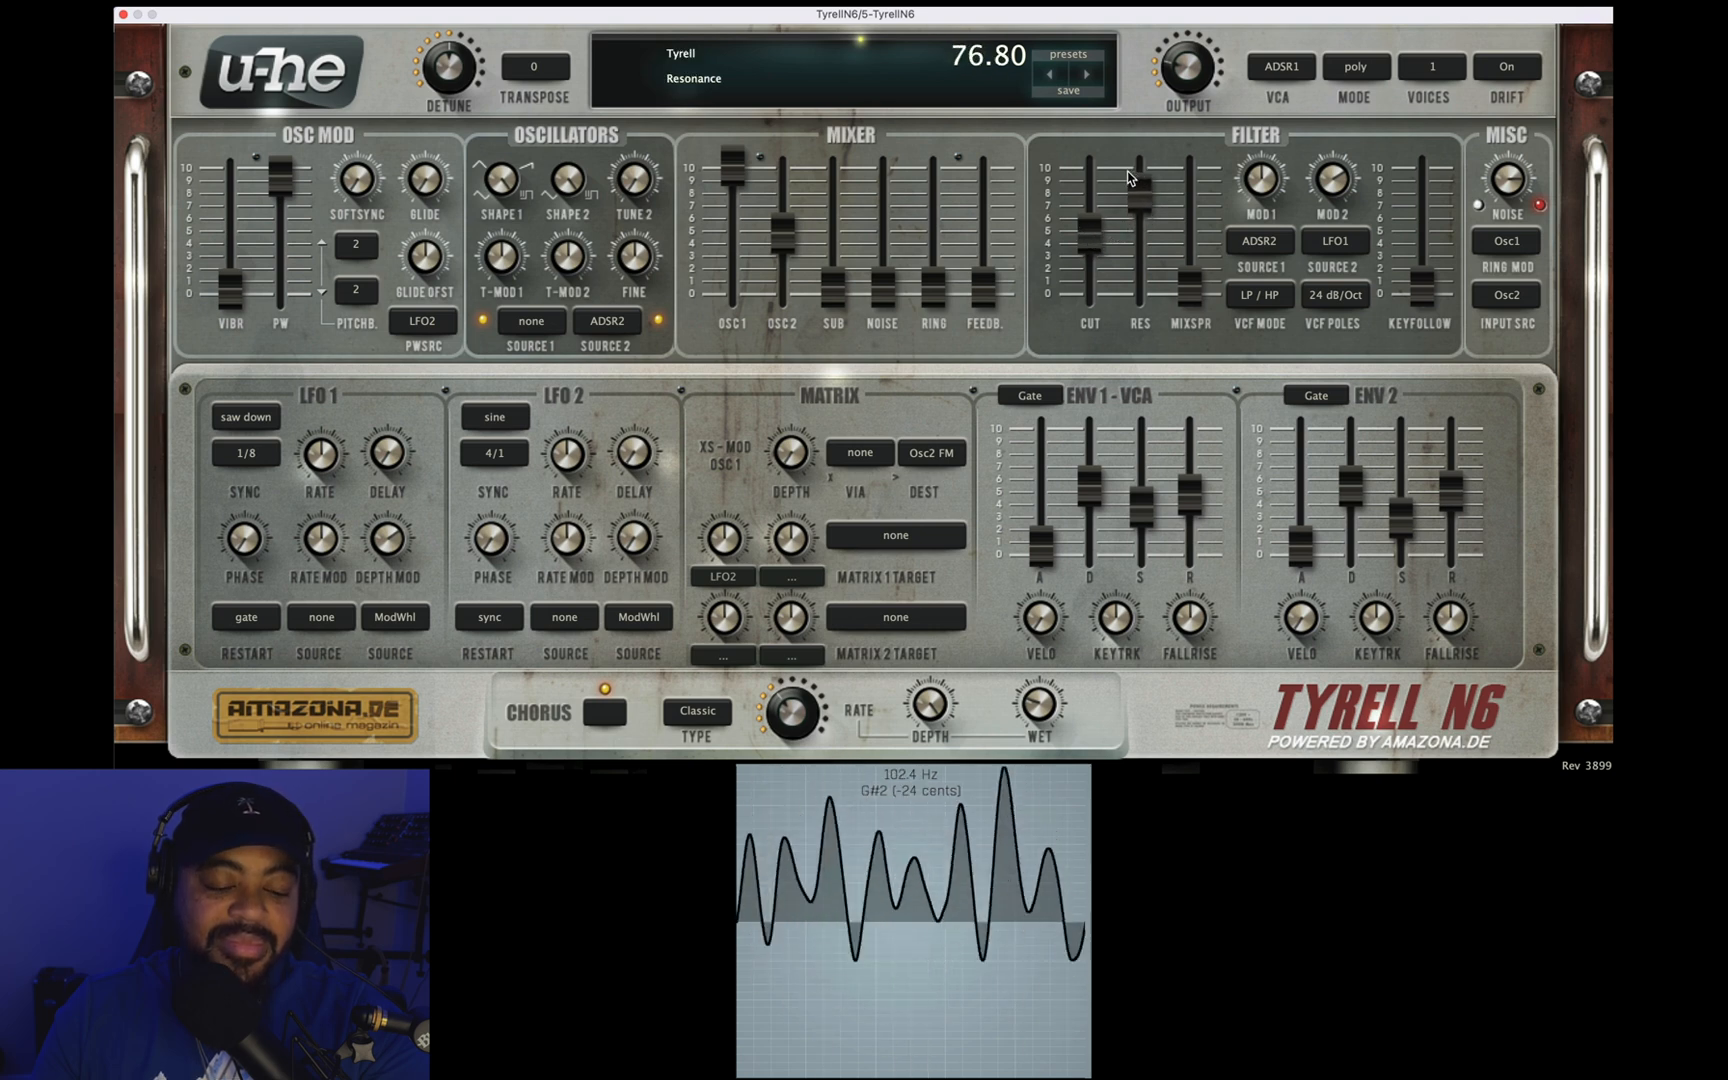
{"action": "left_click_drag", "start_coordinate": [1091, 258], "coordinate": [1127, 548]}
{"action": "left_click_drag", "start_coordinate": [1104, 258], "coordinate": [1080, 331]}
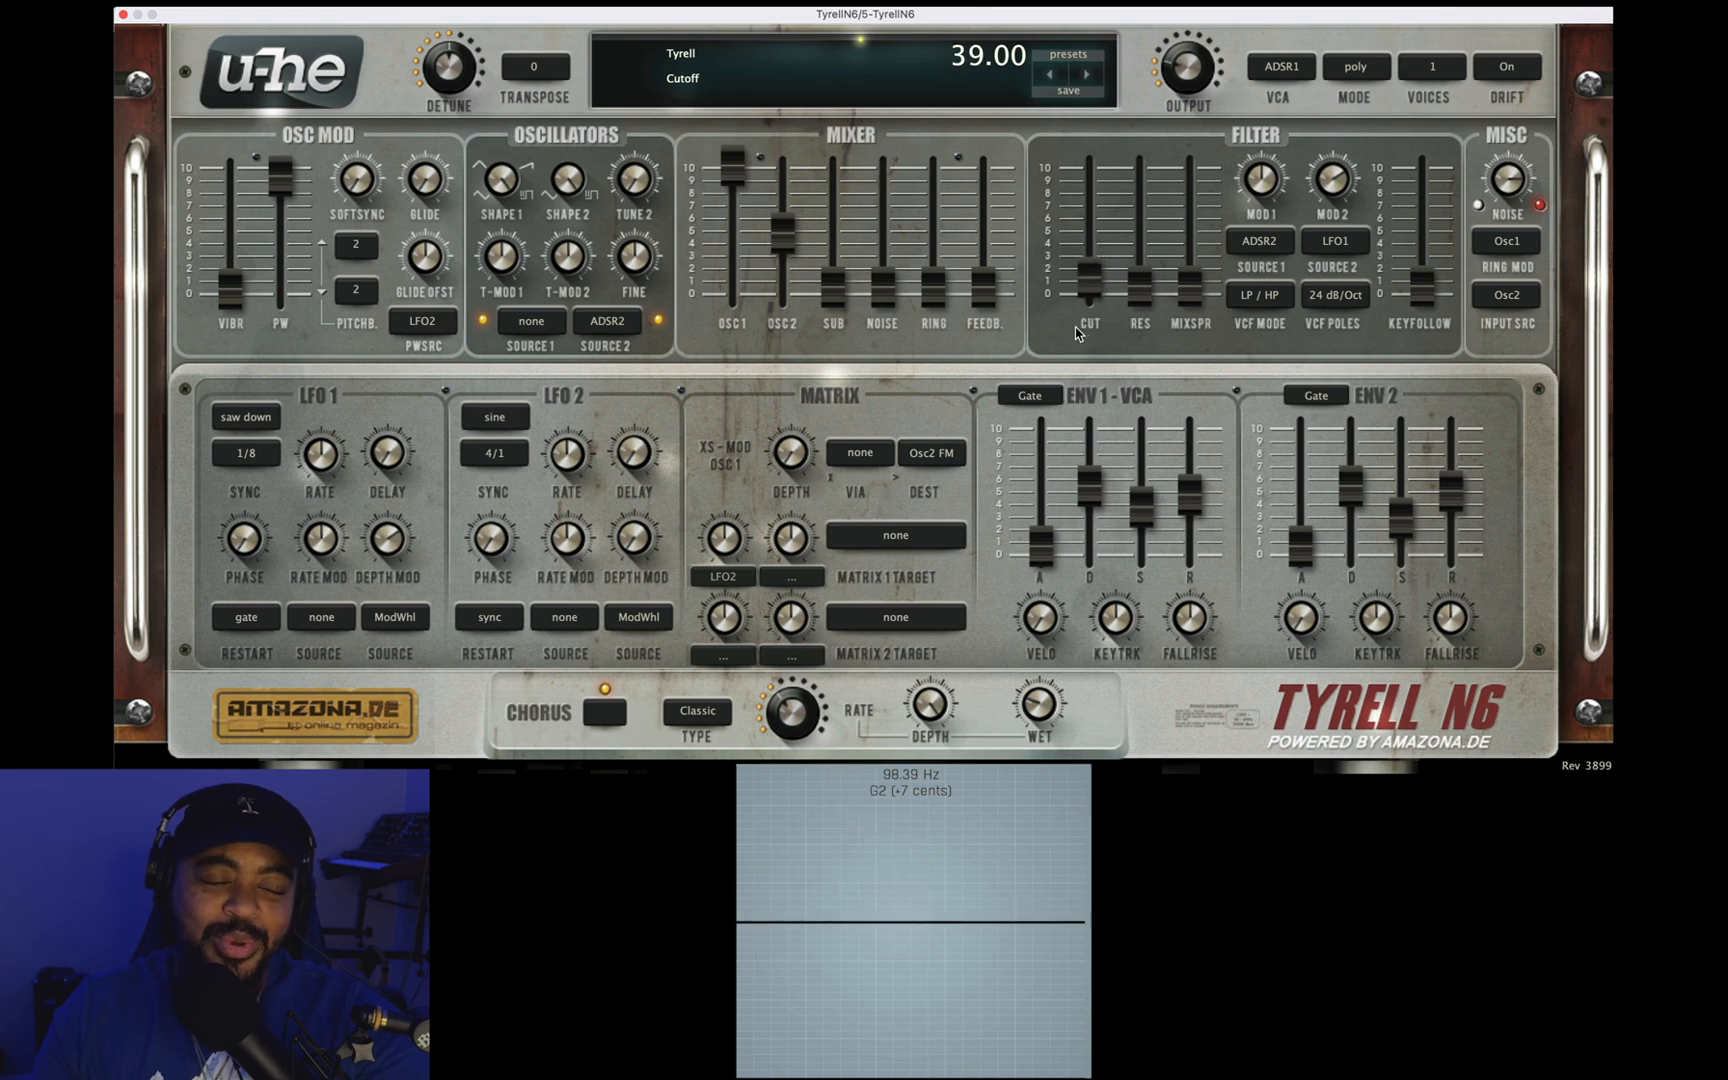